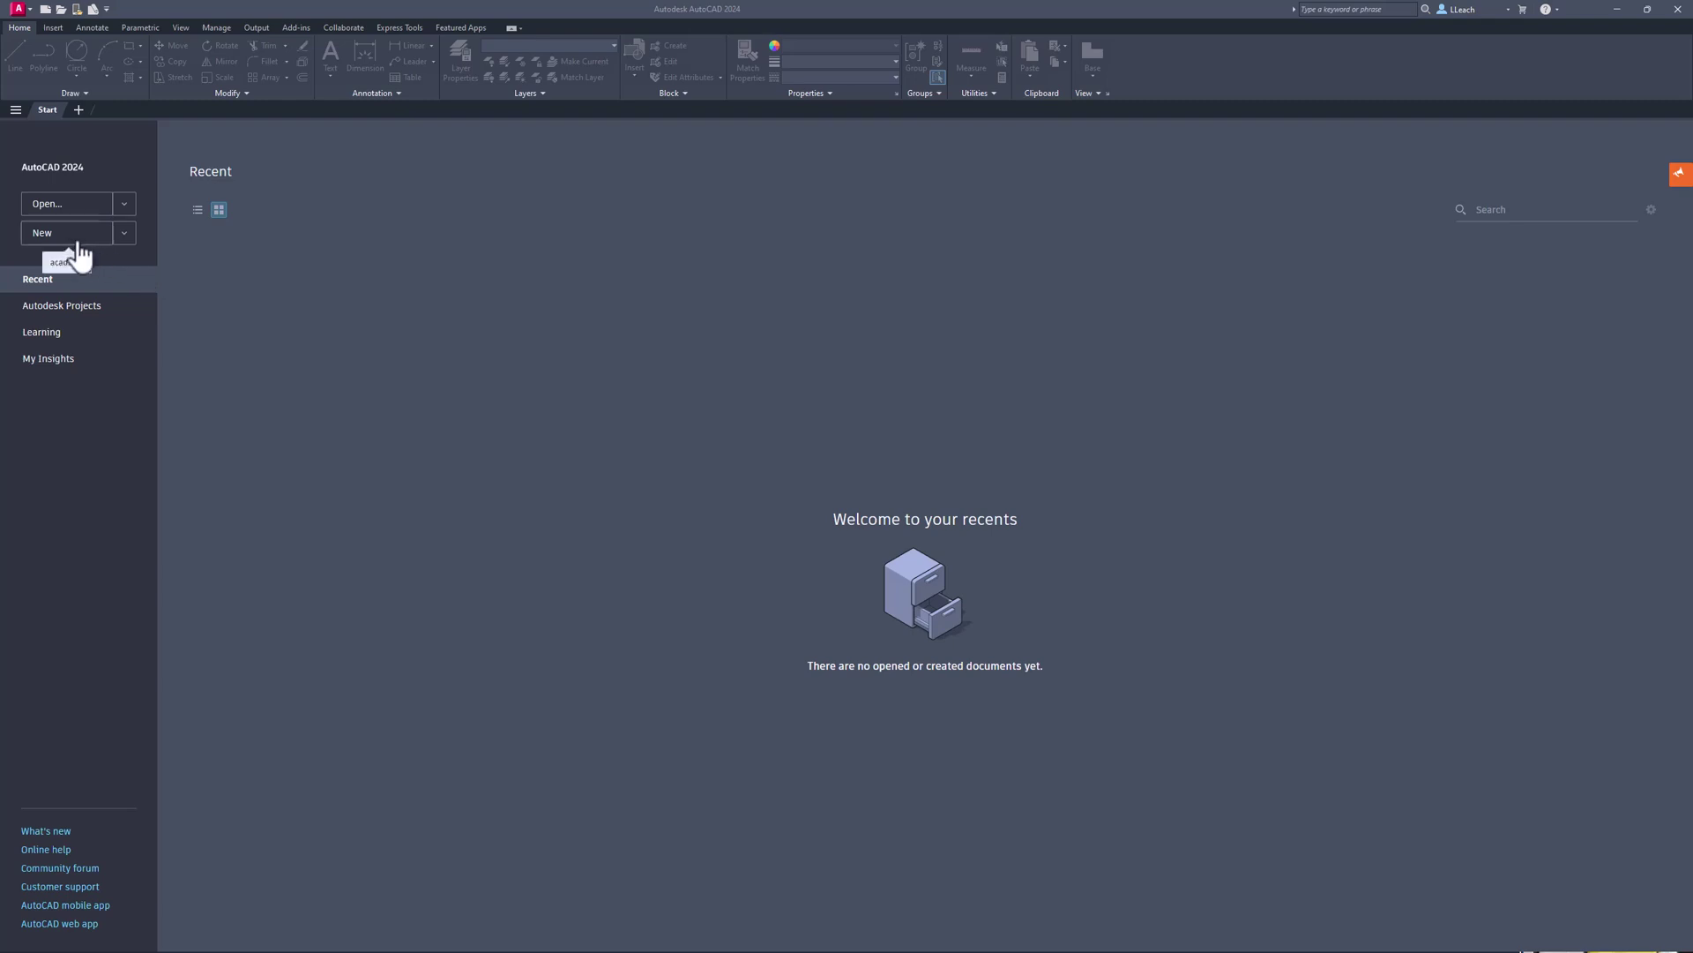
Create a new drawing from the acad drawing template.
left_click(130, 236)
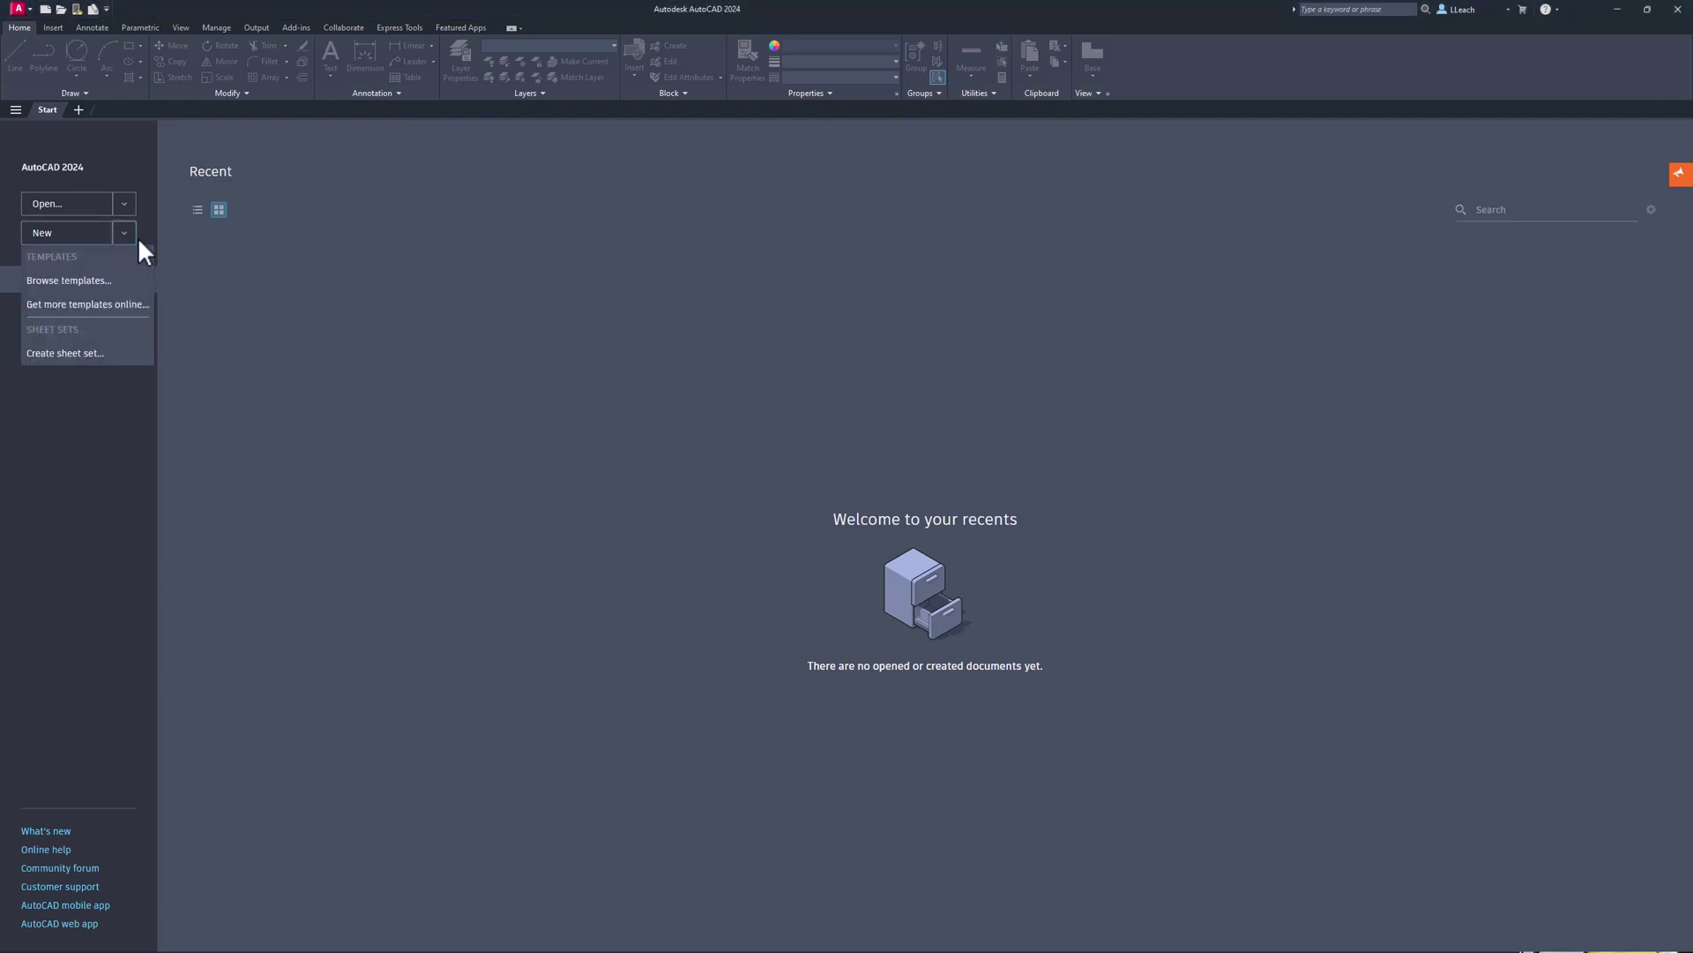
left_click(102, 287)
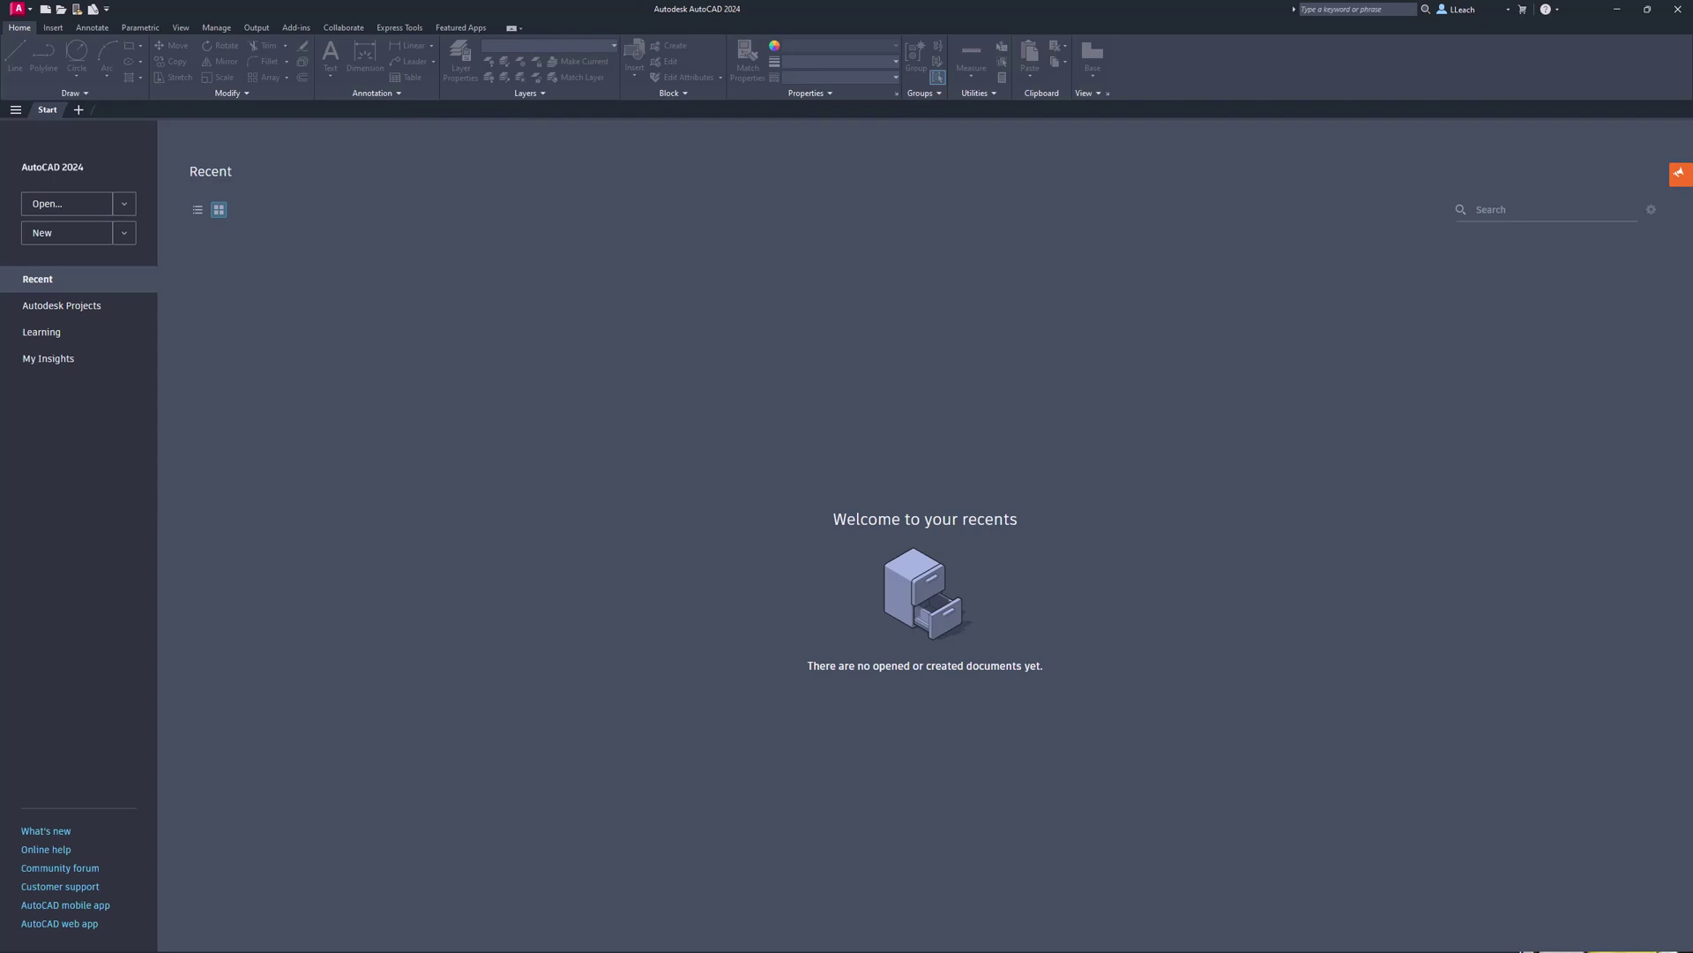
left_click_drag(91, 442, 658, 317)
left_click(458, 412)
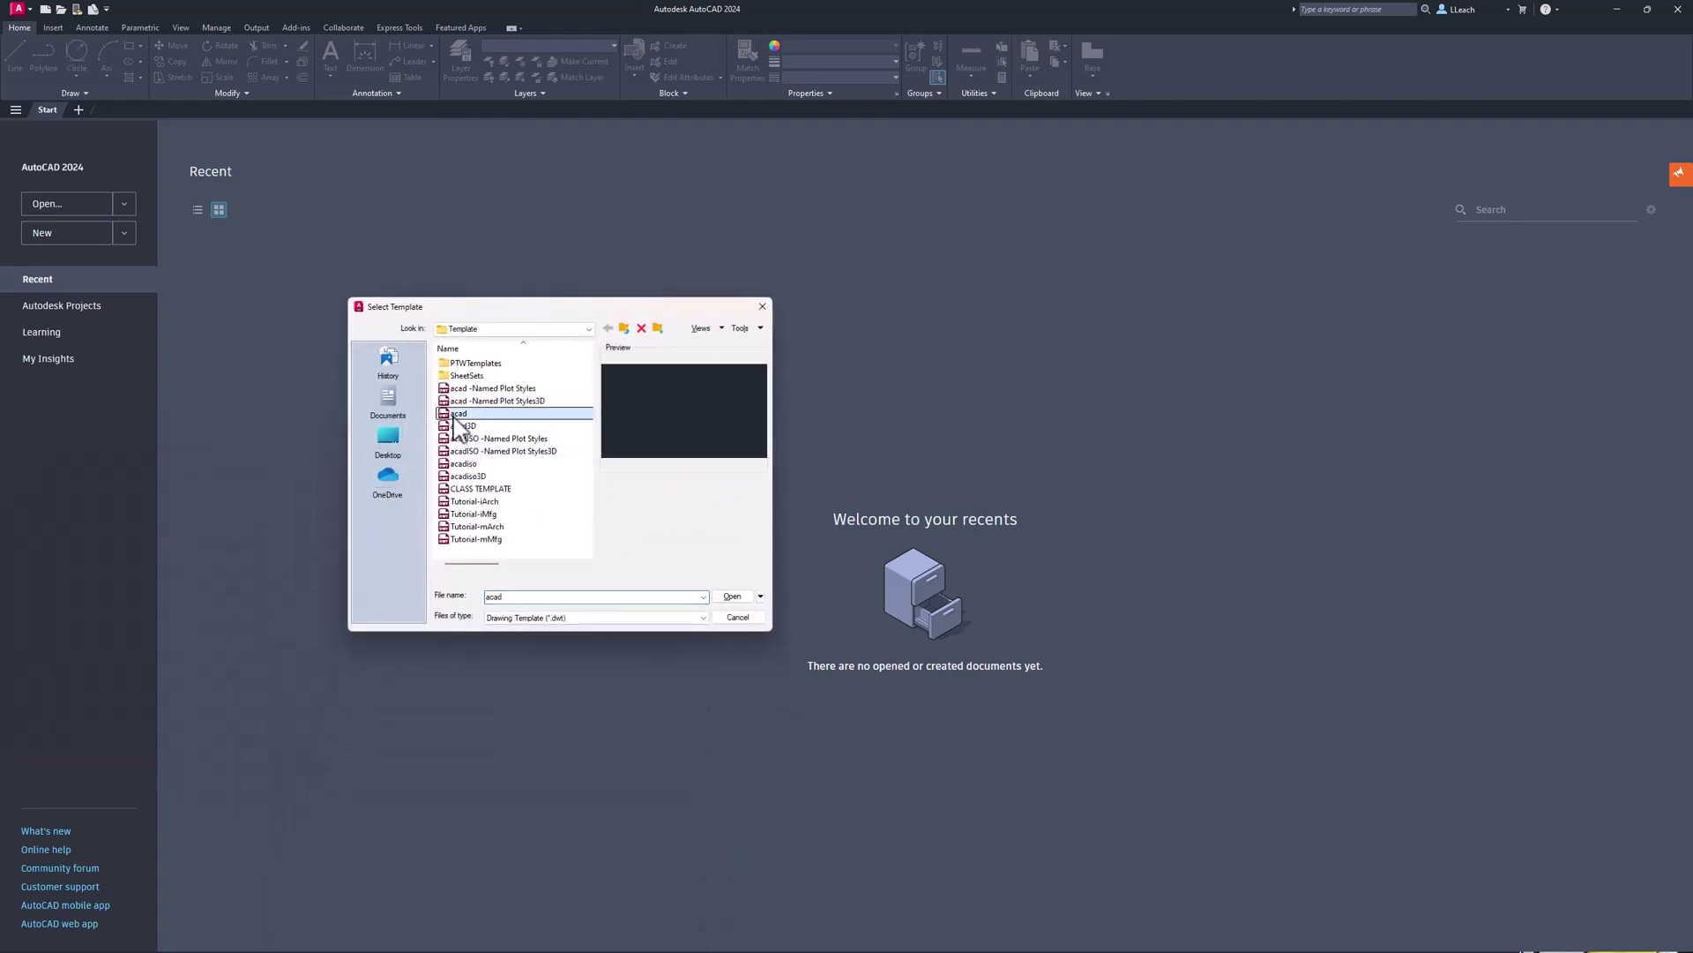
left_click(731, 597)
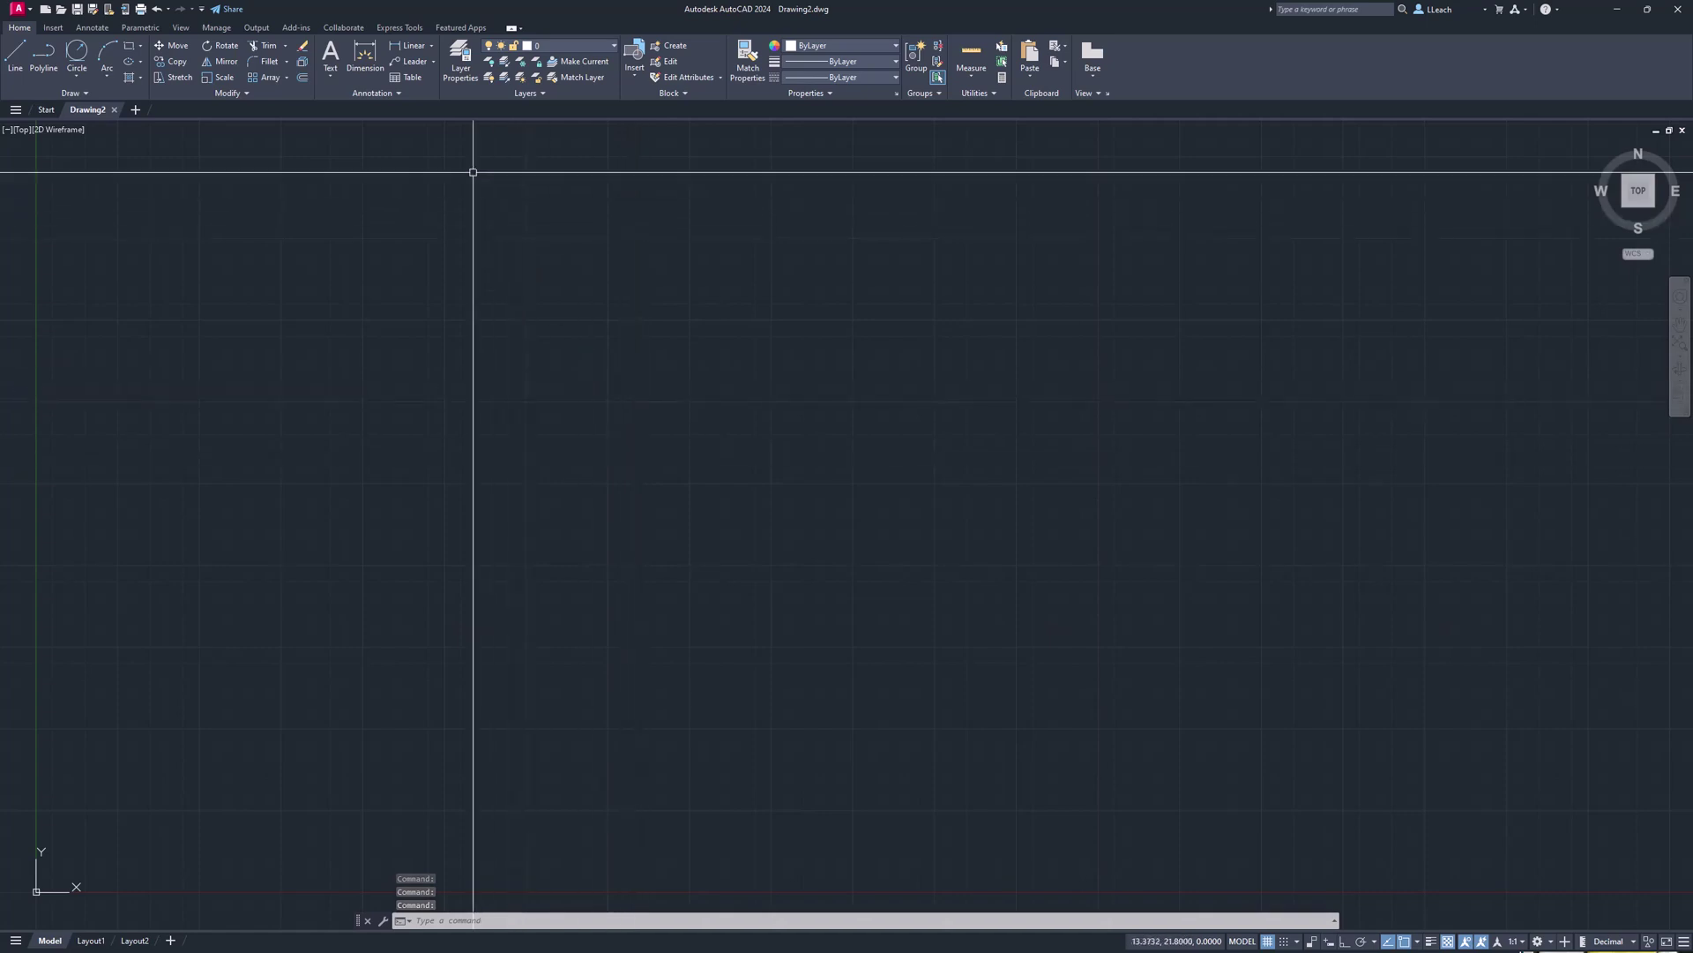
Open the layer properties manager and create a new layer named OBJECT.
left_click(461, 72)
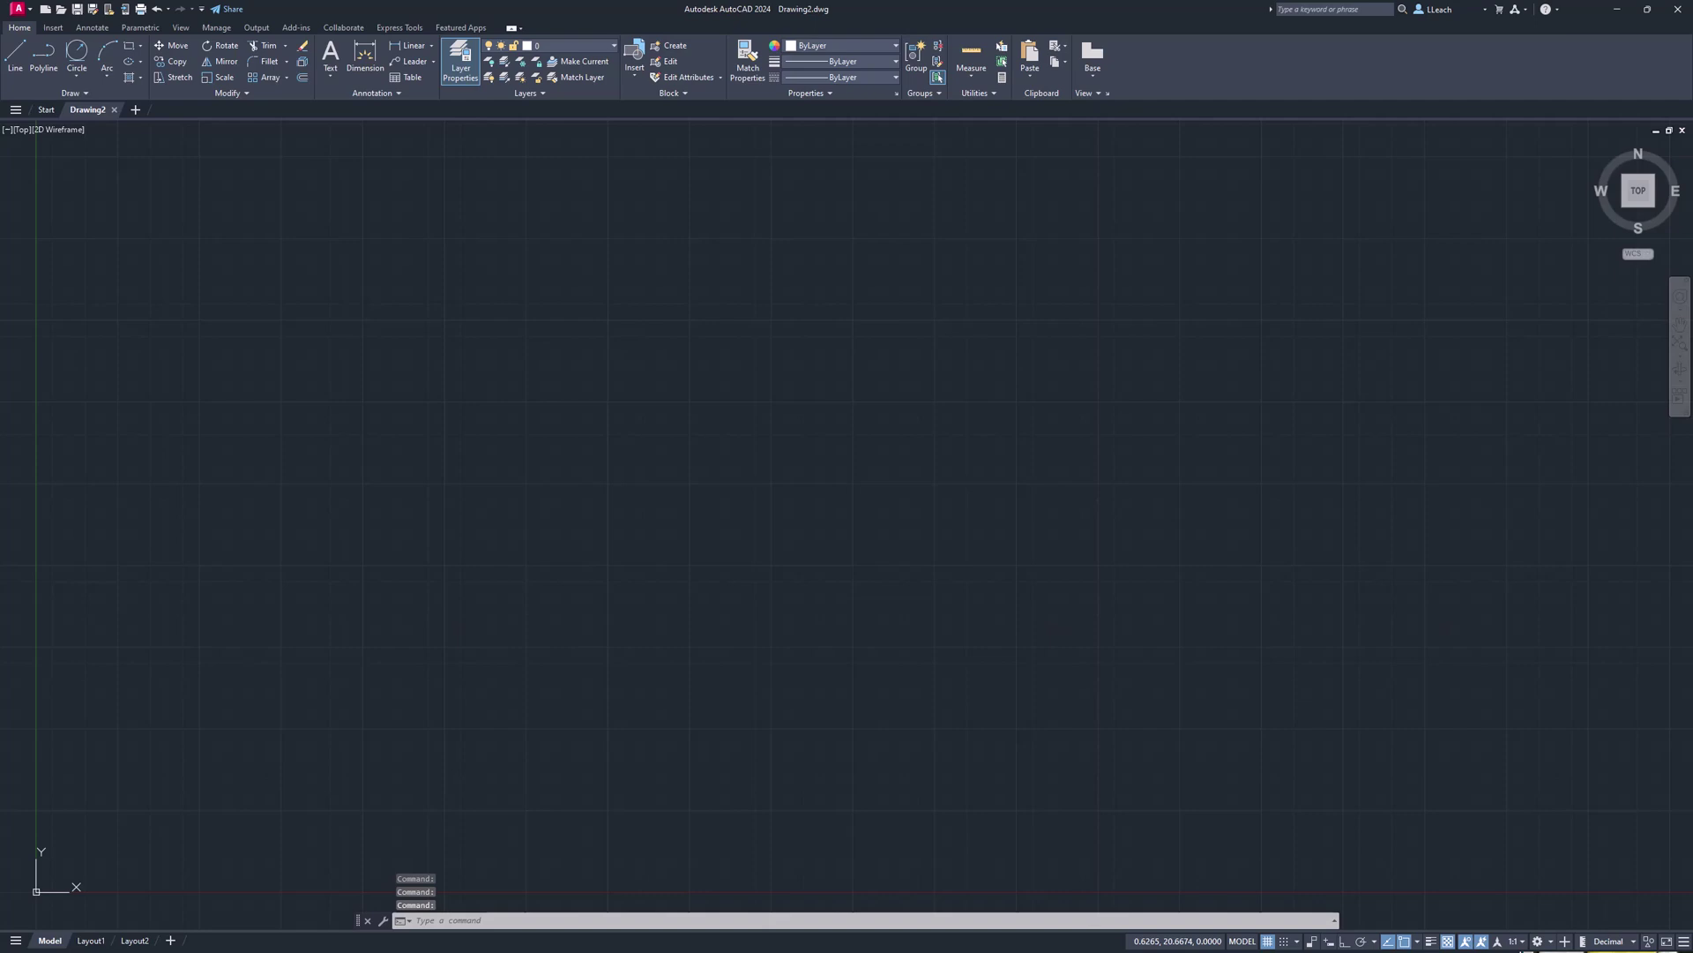
left_click_drag(5, 472, 1078, 422)
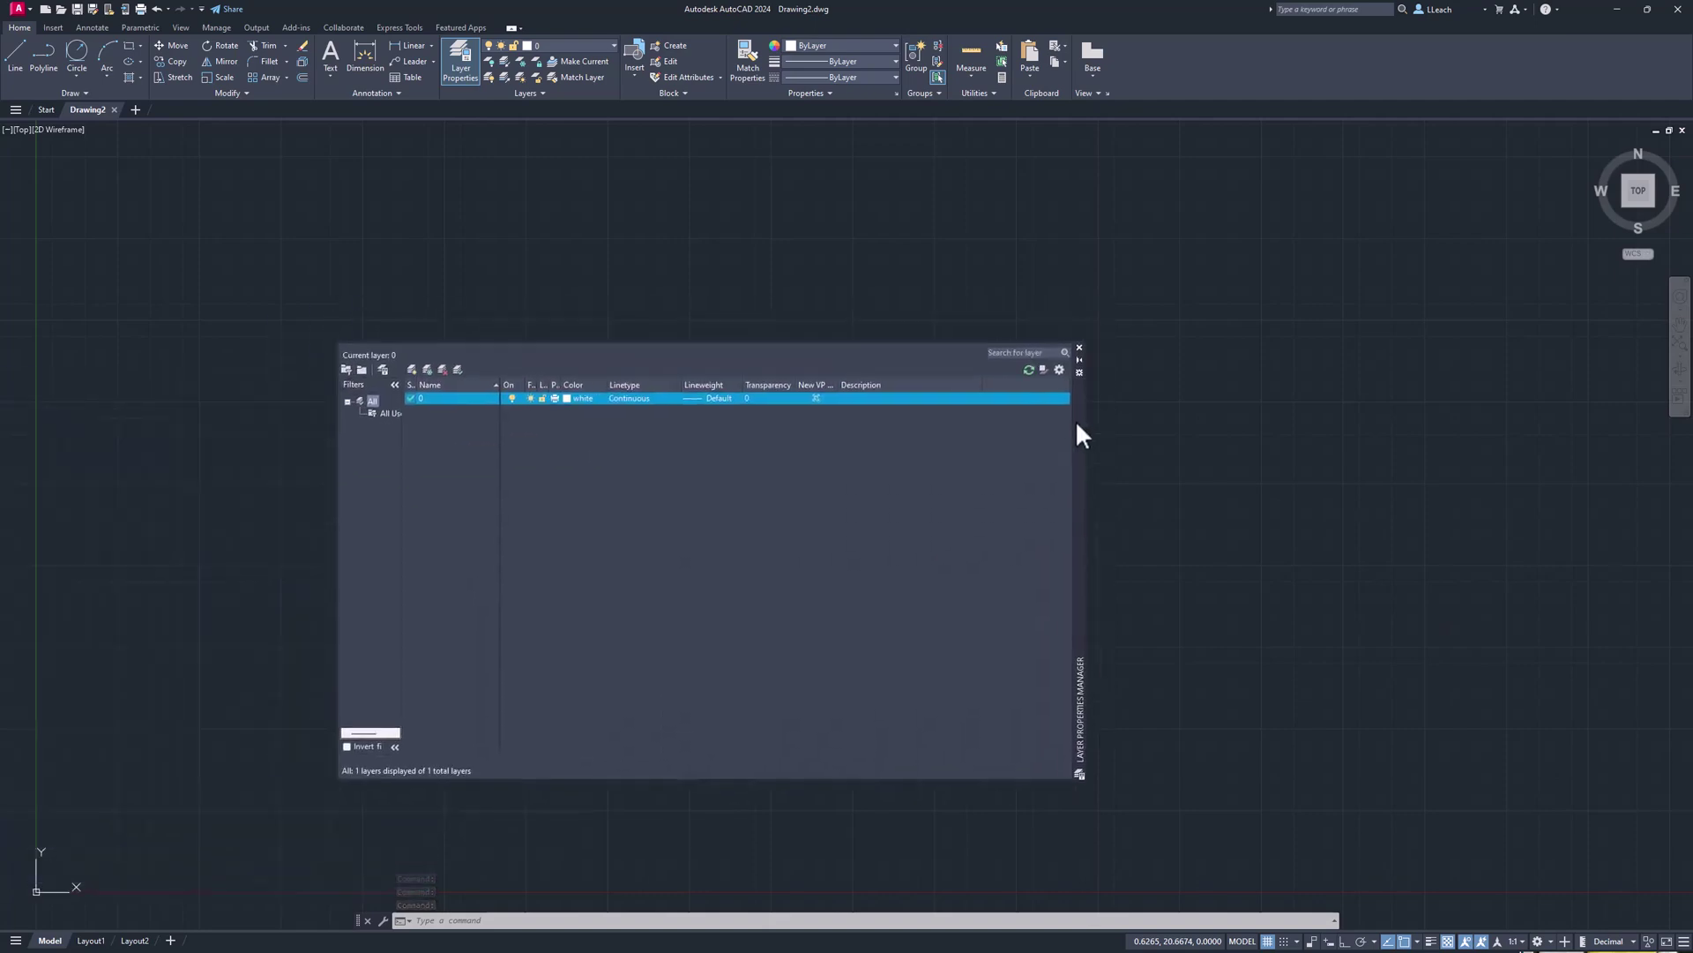
left_click(412, 369)
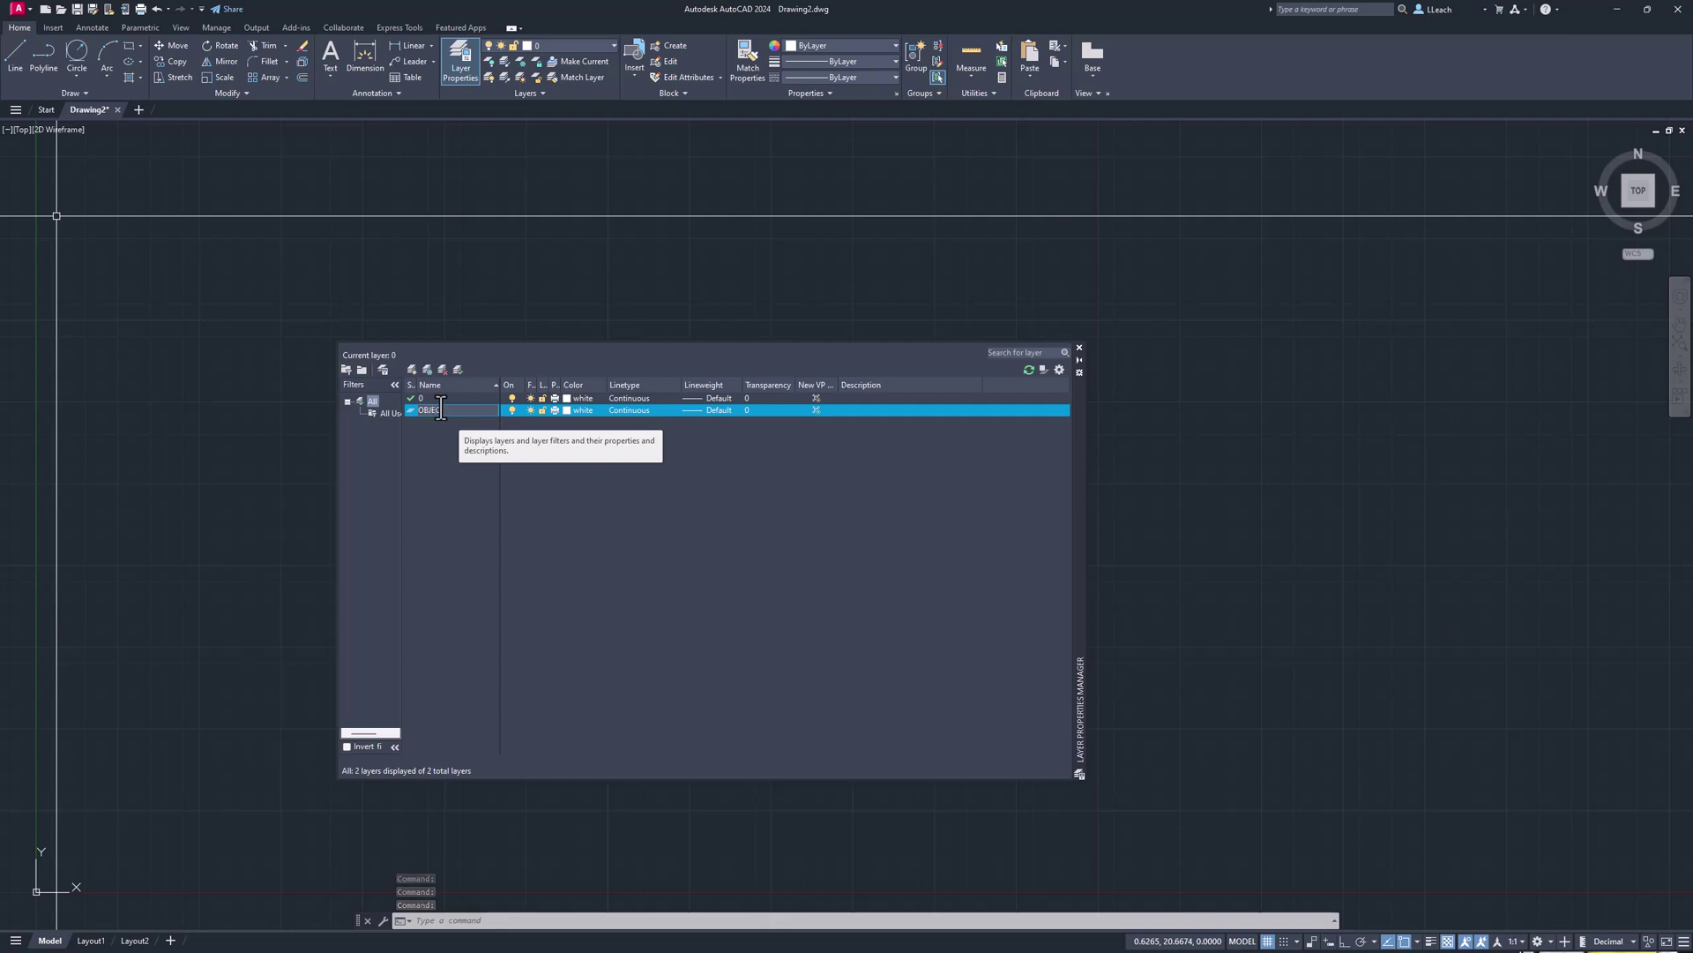
type("OBJECT")
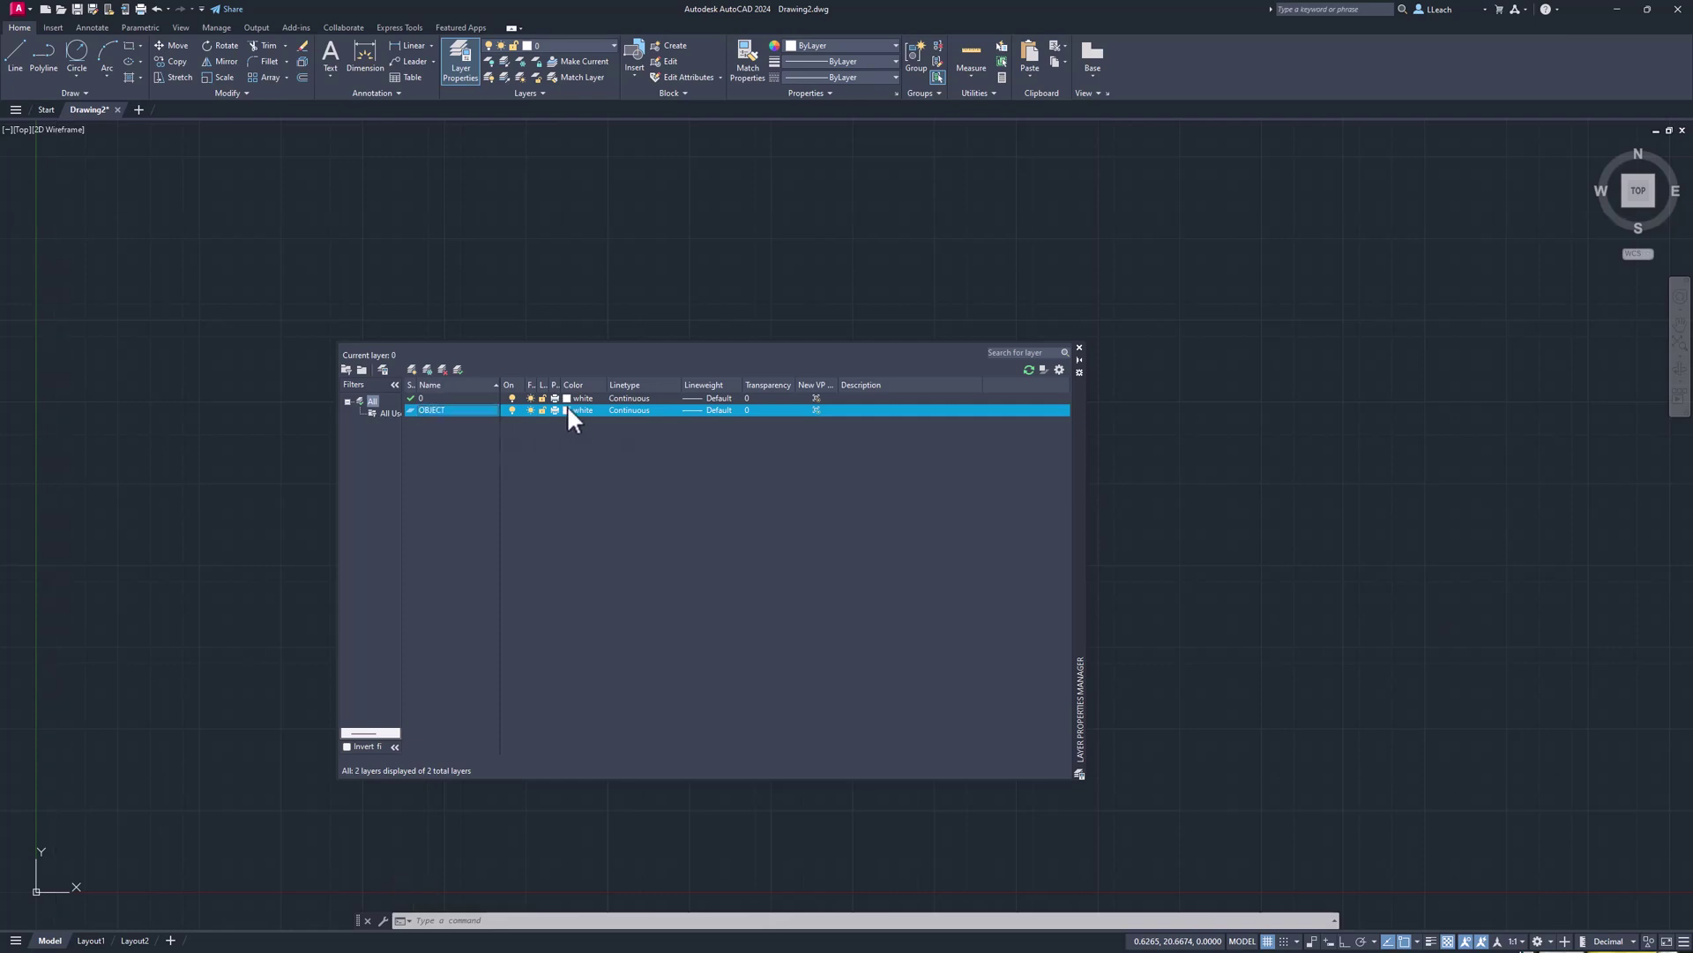
key("Return")
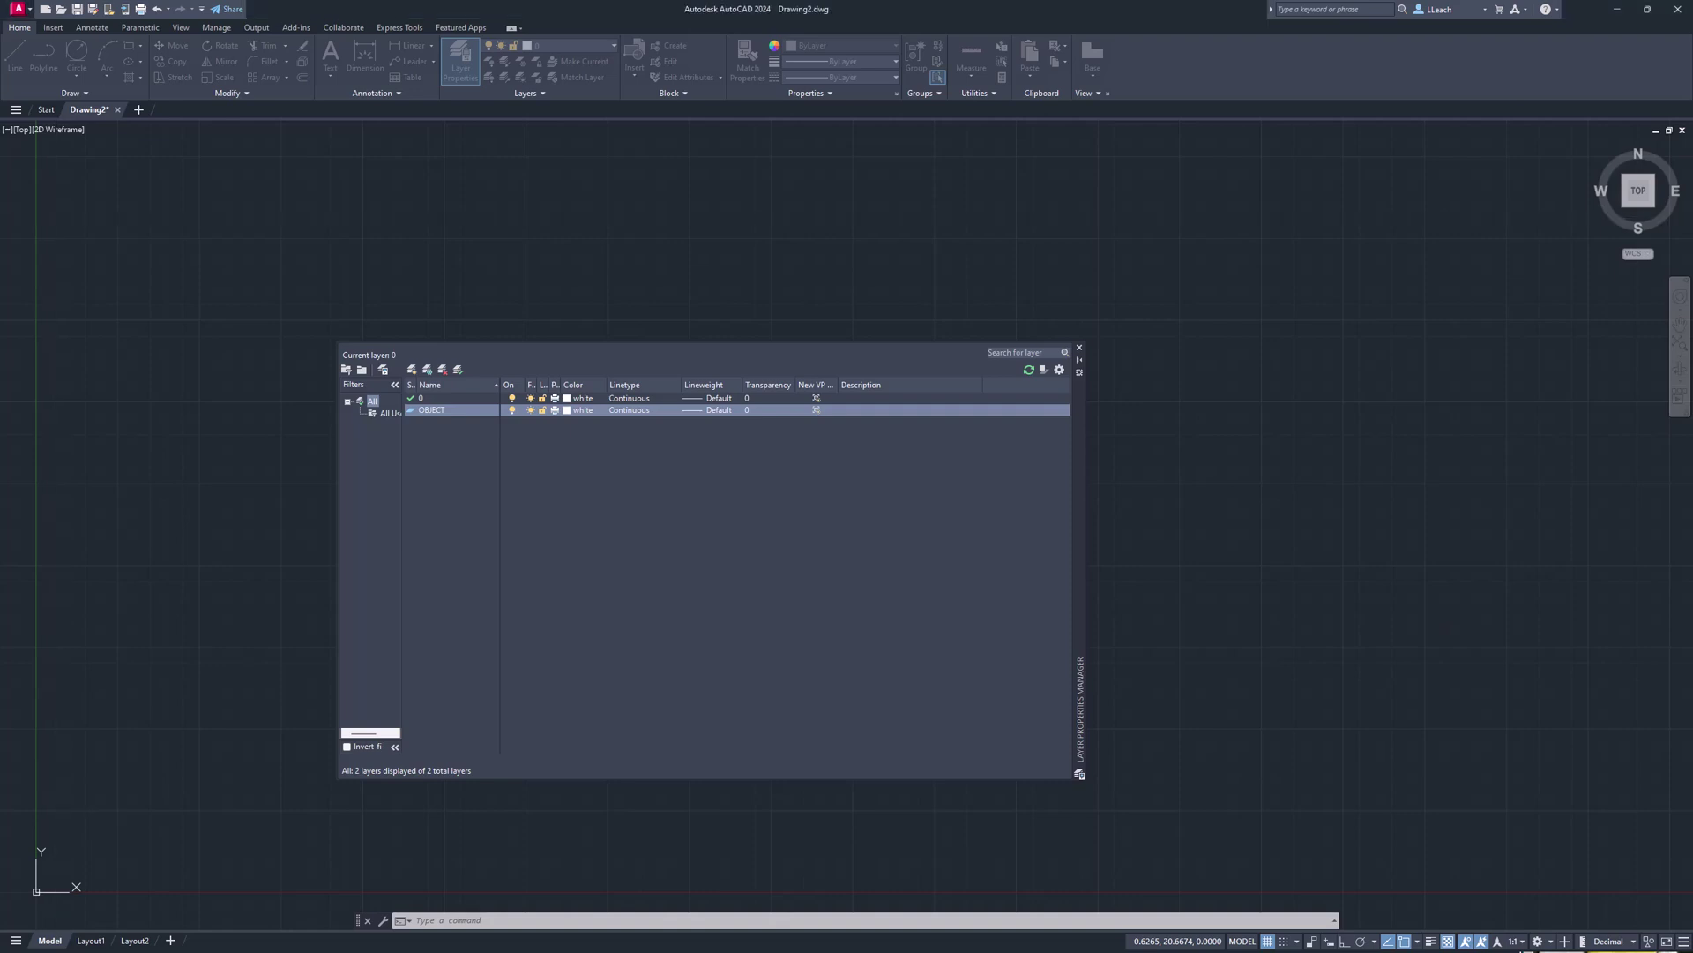
Set the OBJECT layer's color to red and its lineweight to 0.30 mm.
left_click(582, 410)
left_click_drag(322, 613, 816, 504)
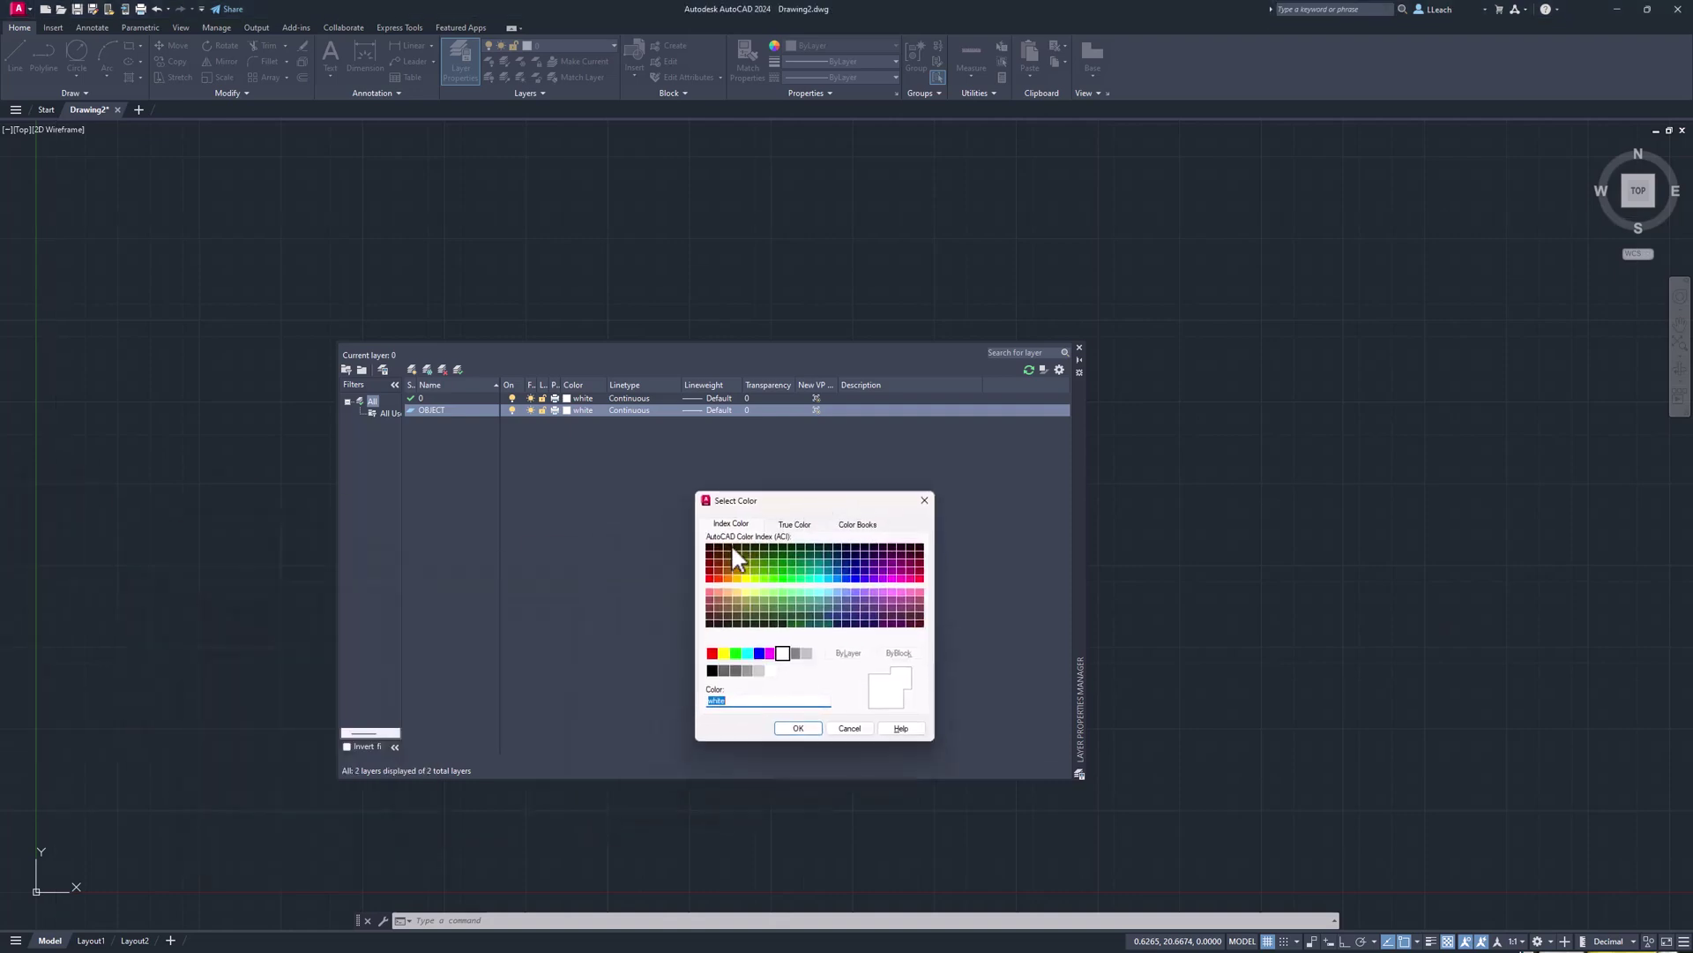
left_click(712, 653)
left_click(797, 727)
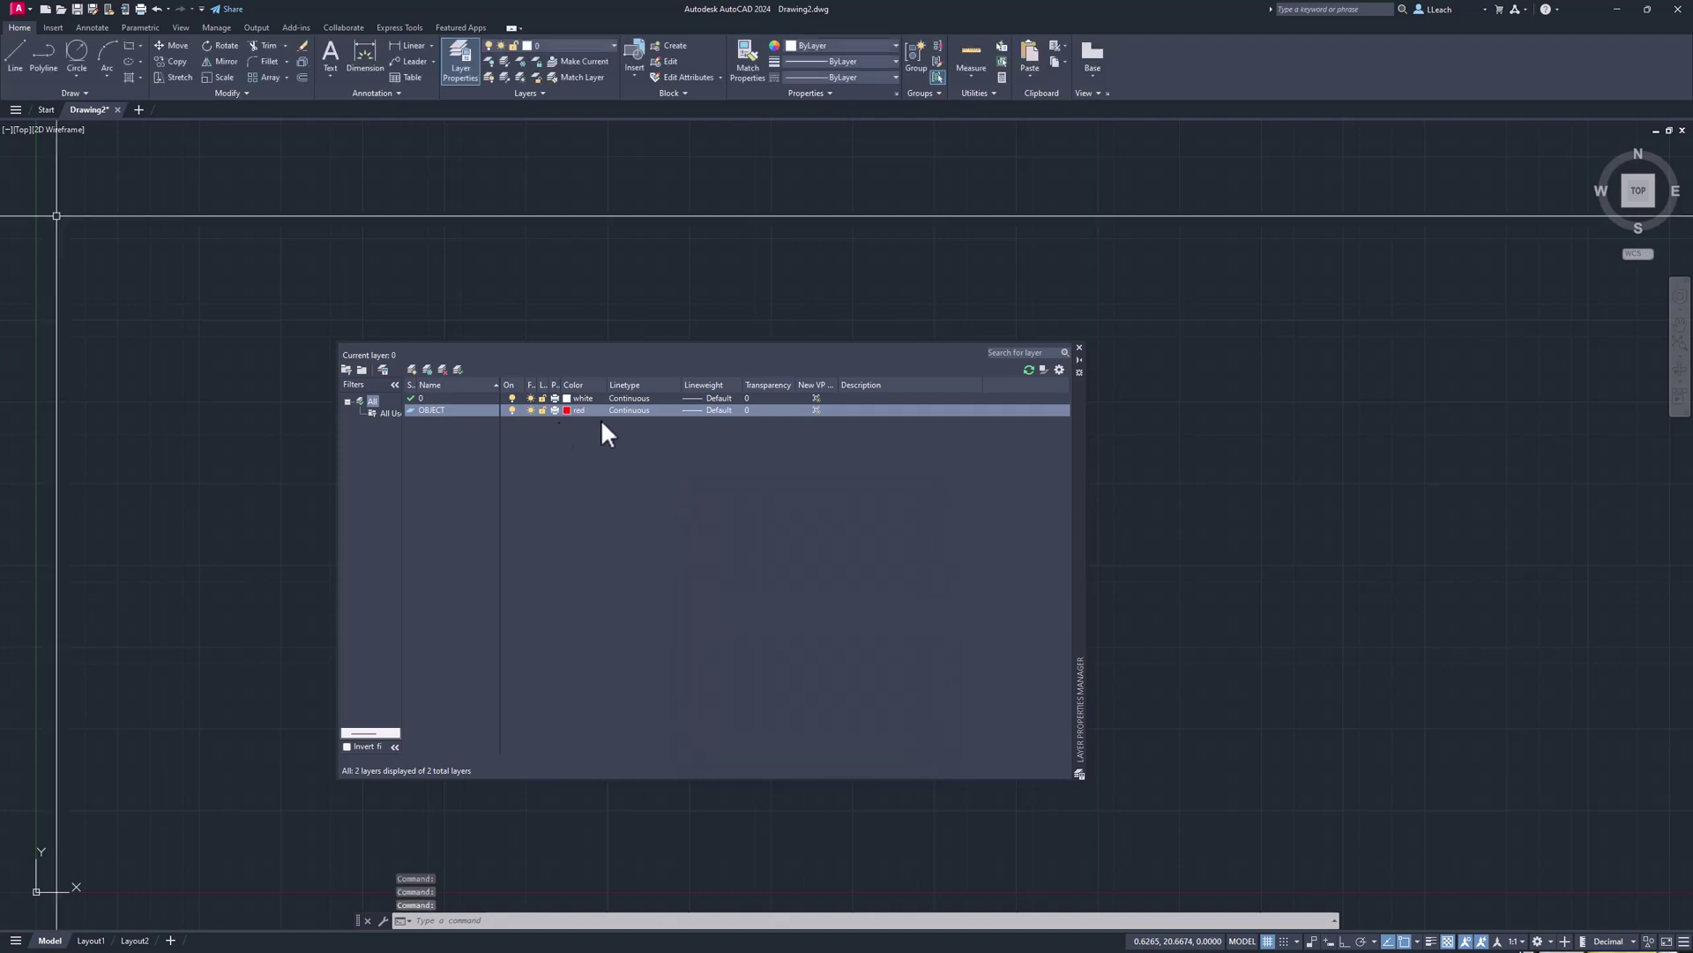
left_click(714, 411)
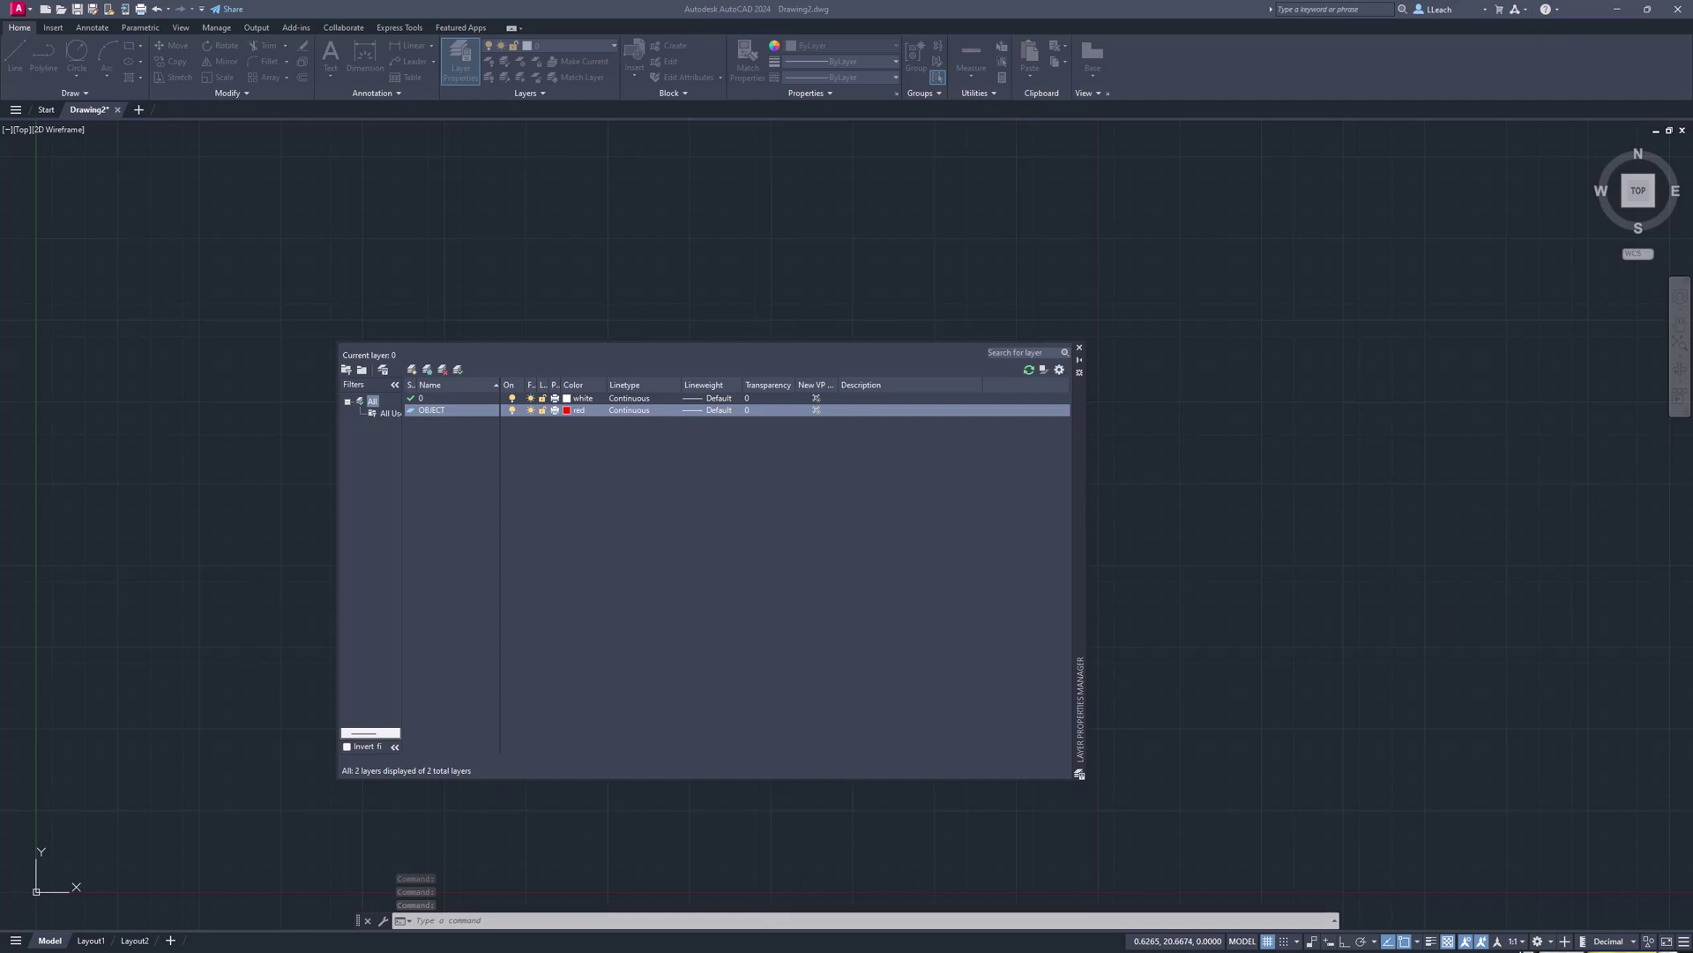
left_click_drag(67, 586, 764, 491)
left_click(717, 624)
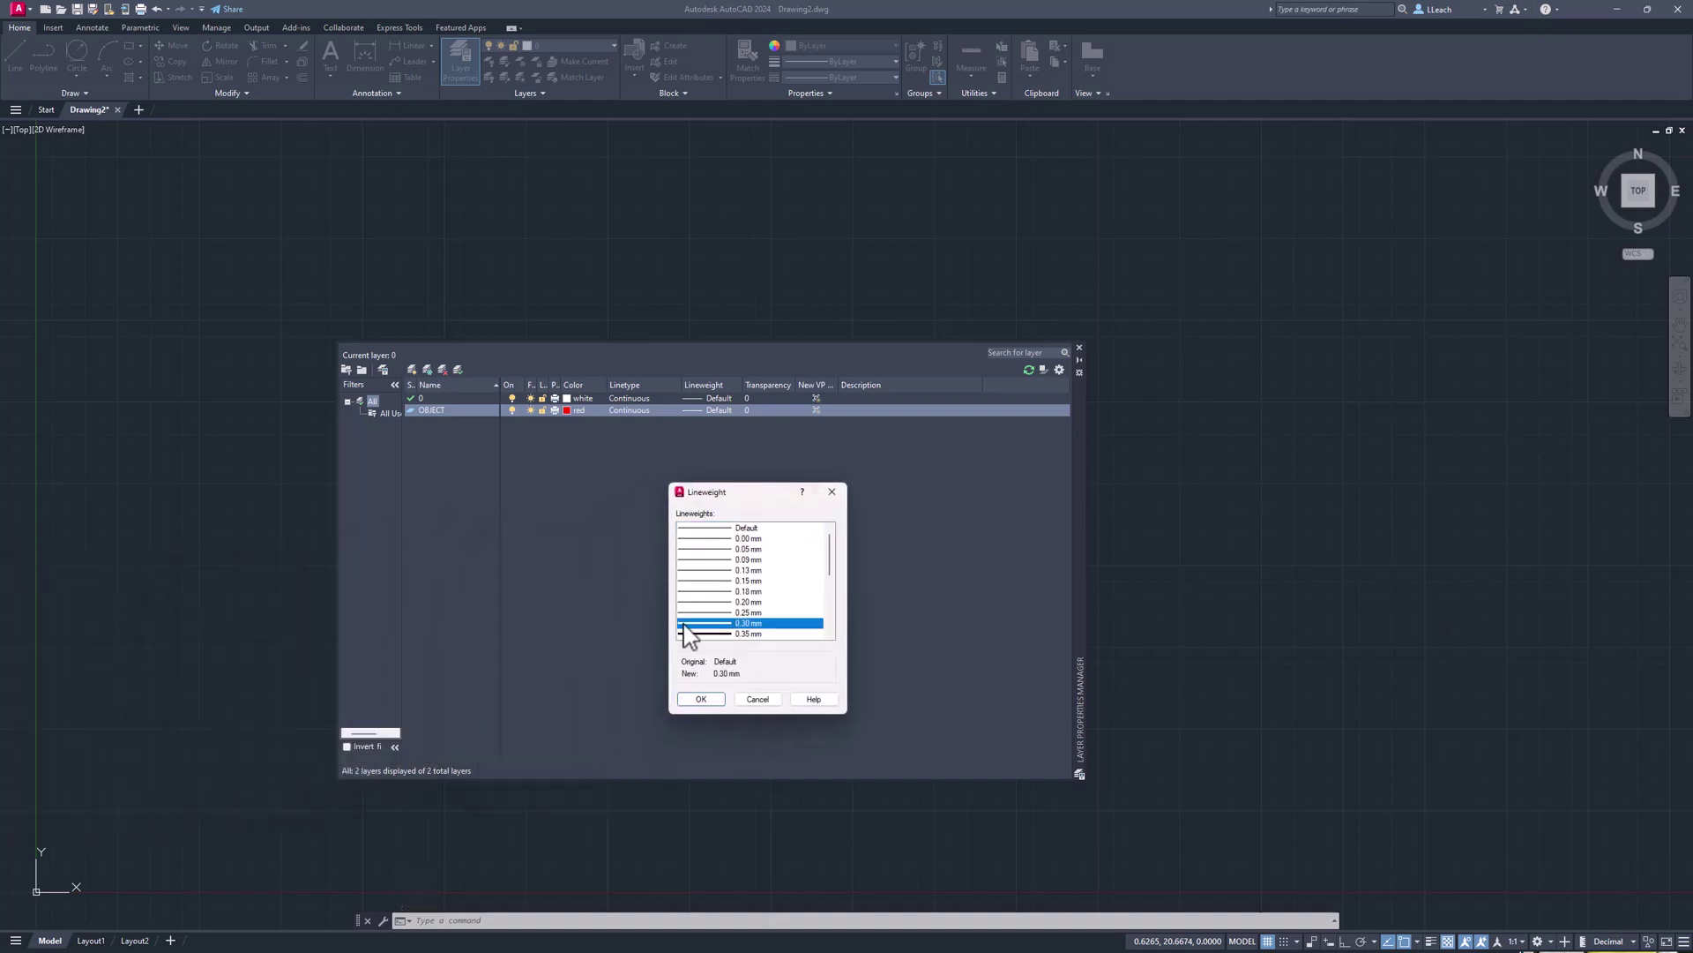
left_click(697, 700)
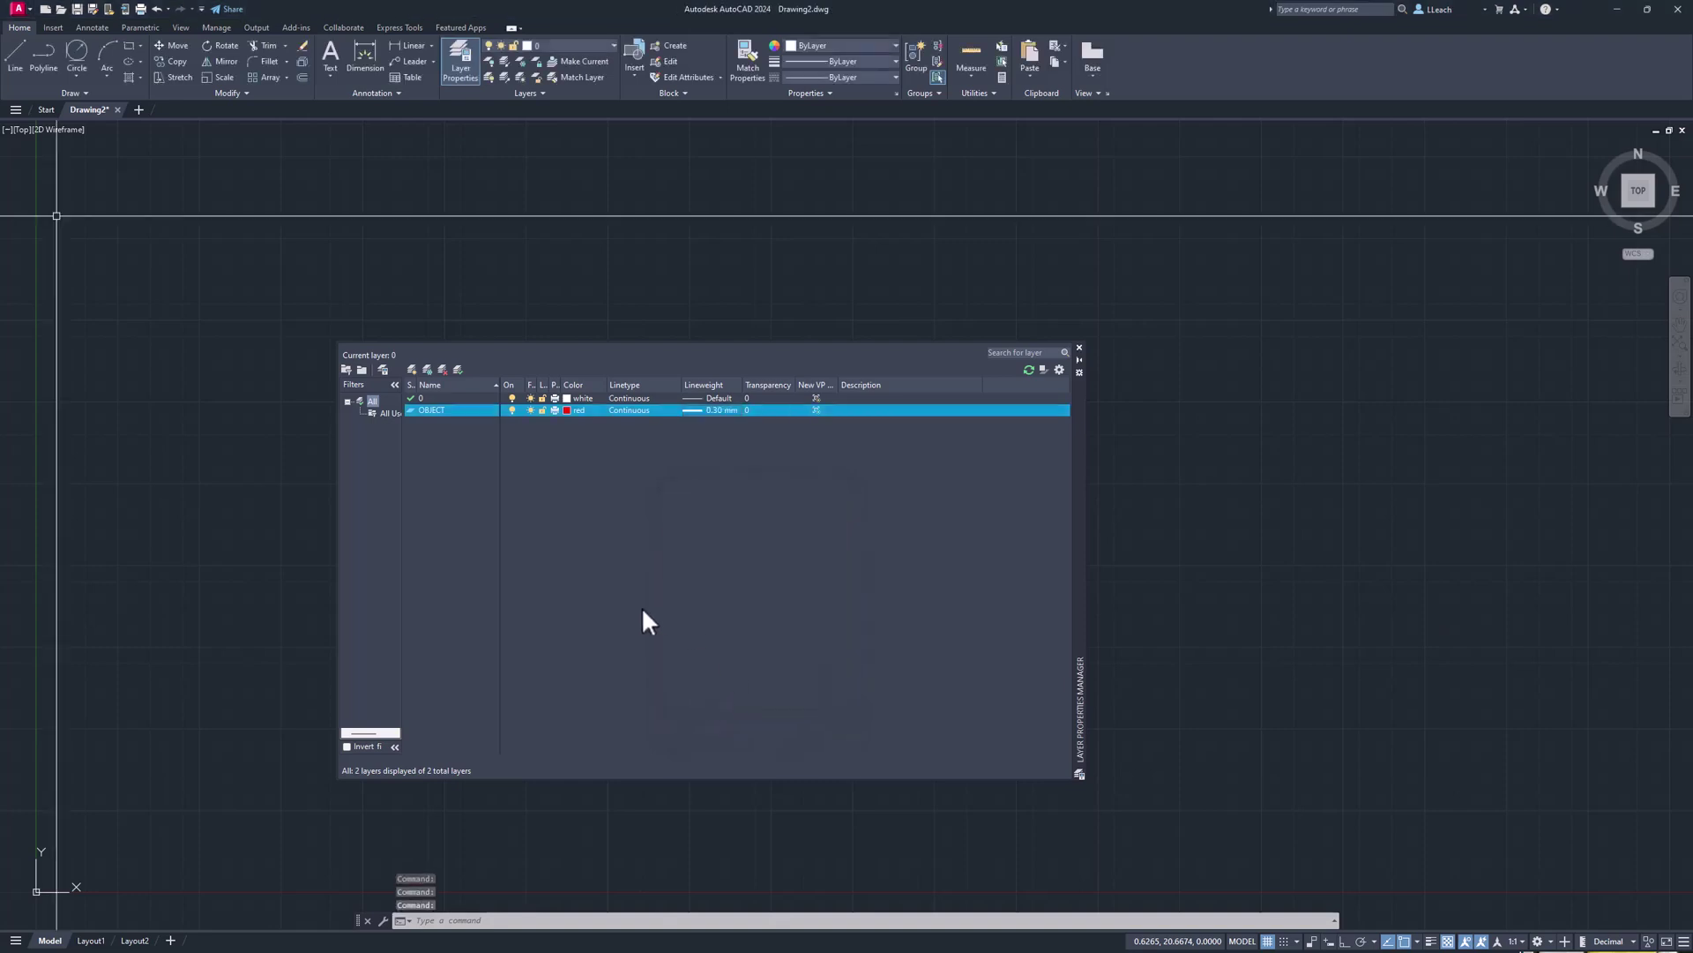
Create another layer named CENTERLINE.
left_click(412, 369)
type("C")
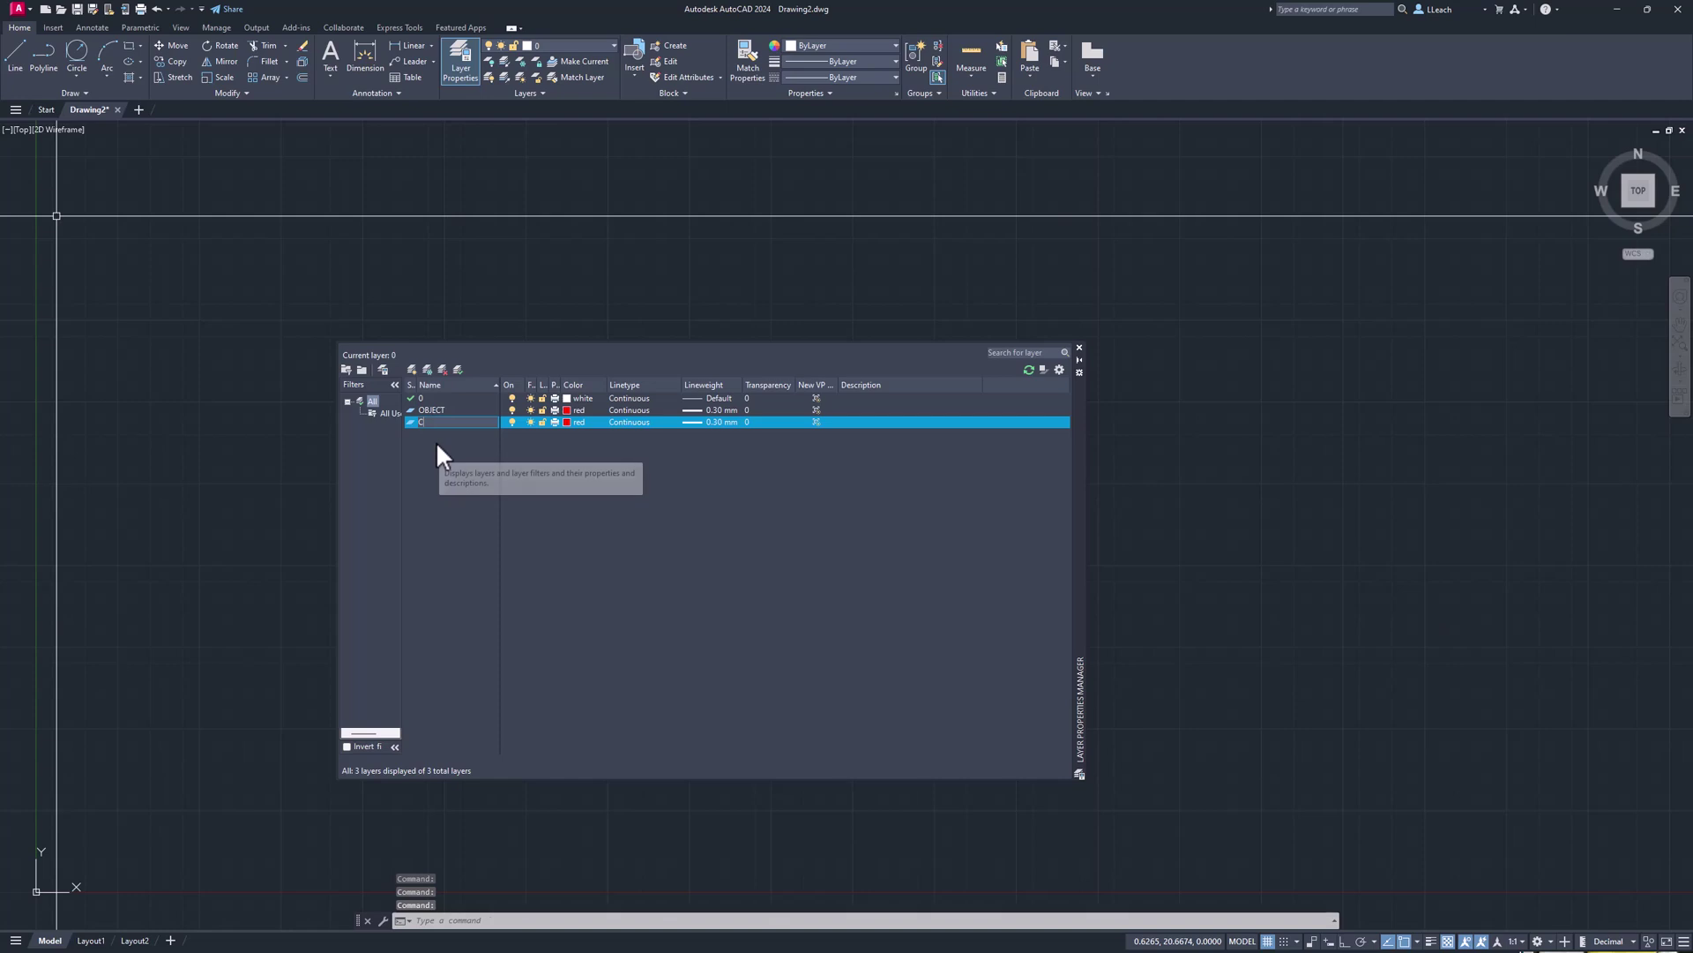
type("ENTERLINE")
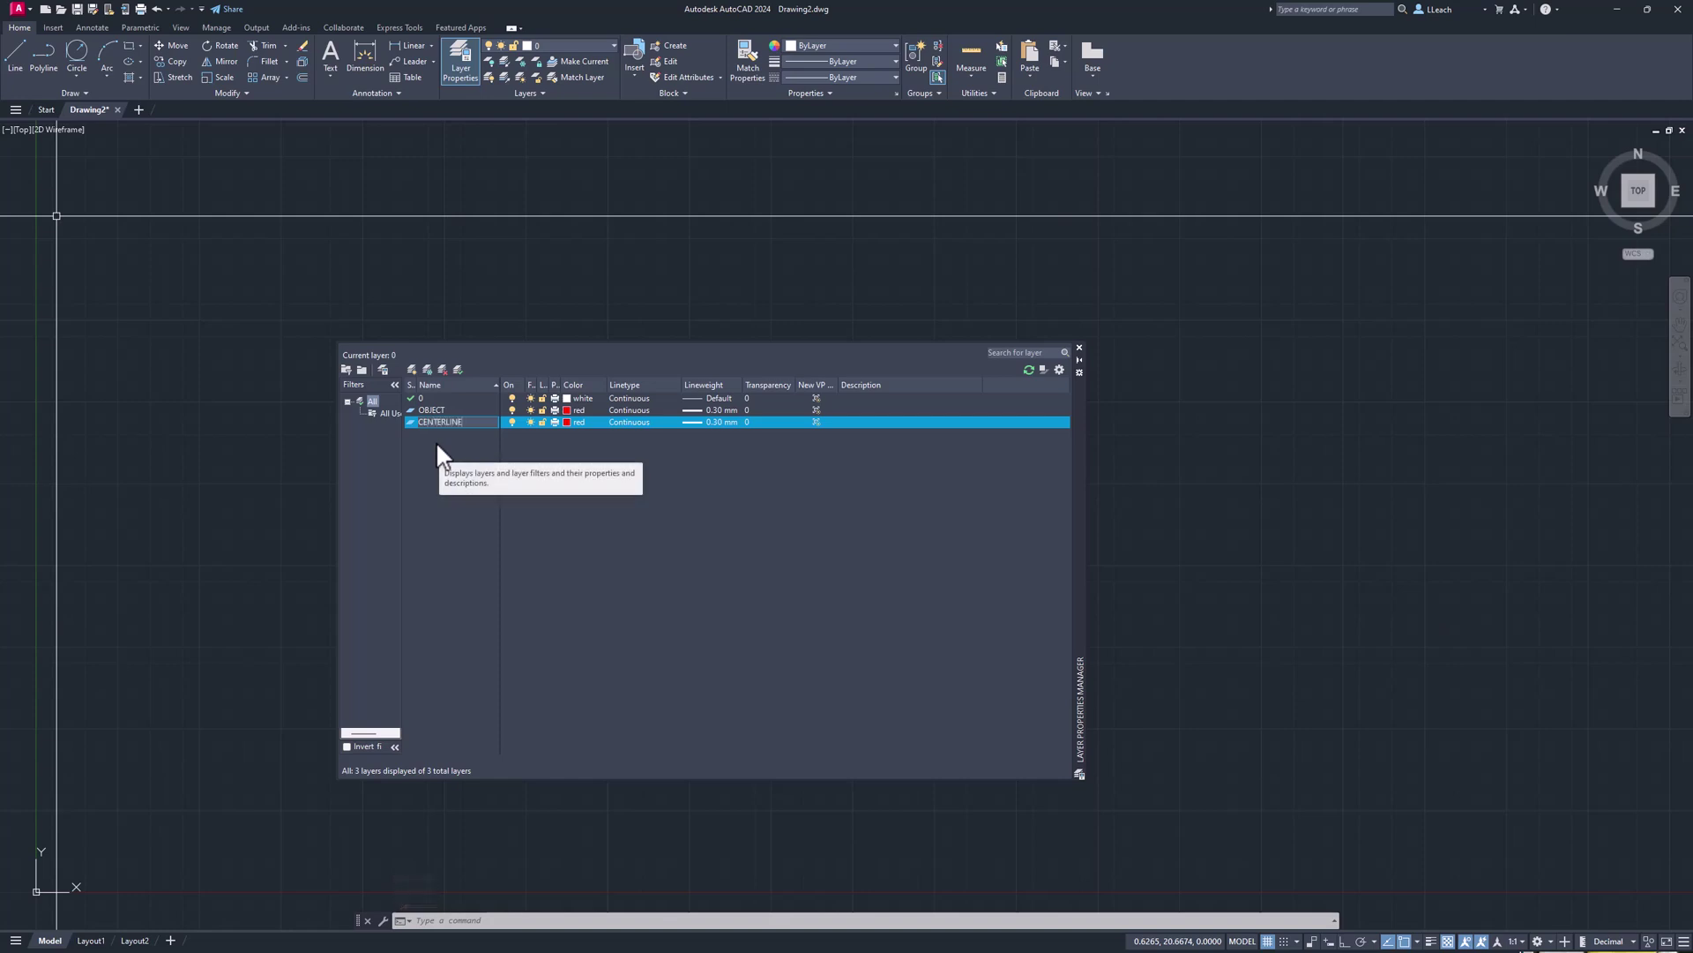
Set the CENTERLINE layer's color to cyan and its lineweight to 0.20 mm.
left_click(568, 421)
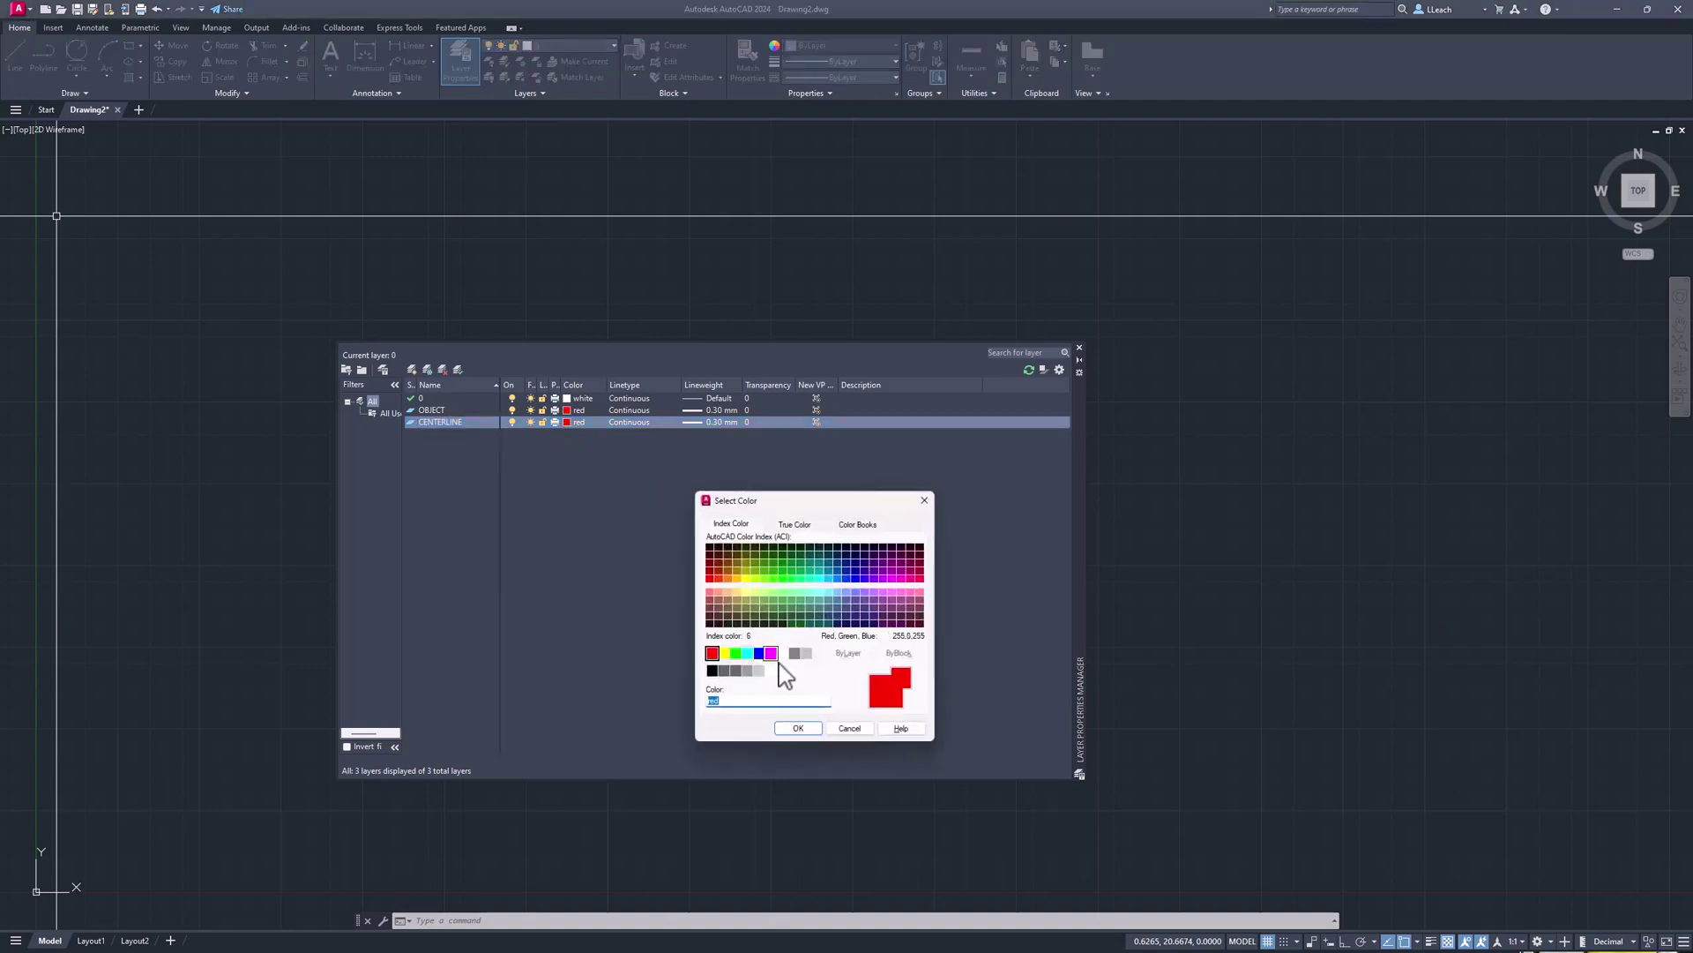
left_click(748, 652)
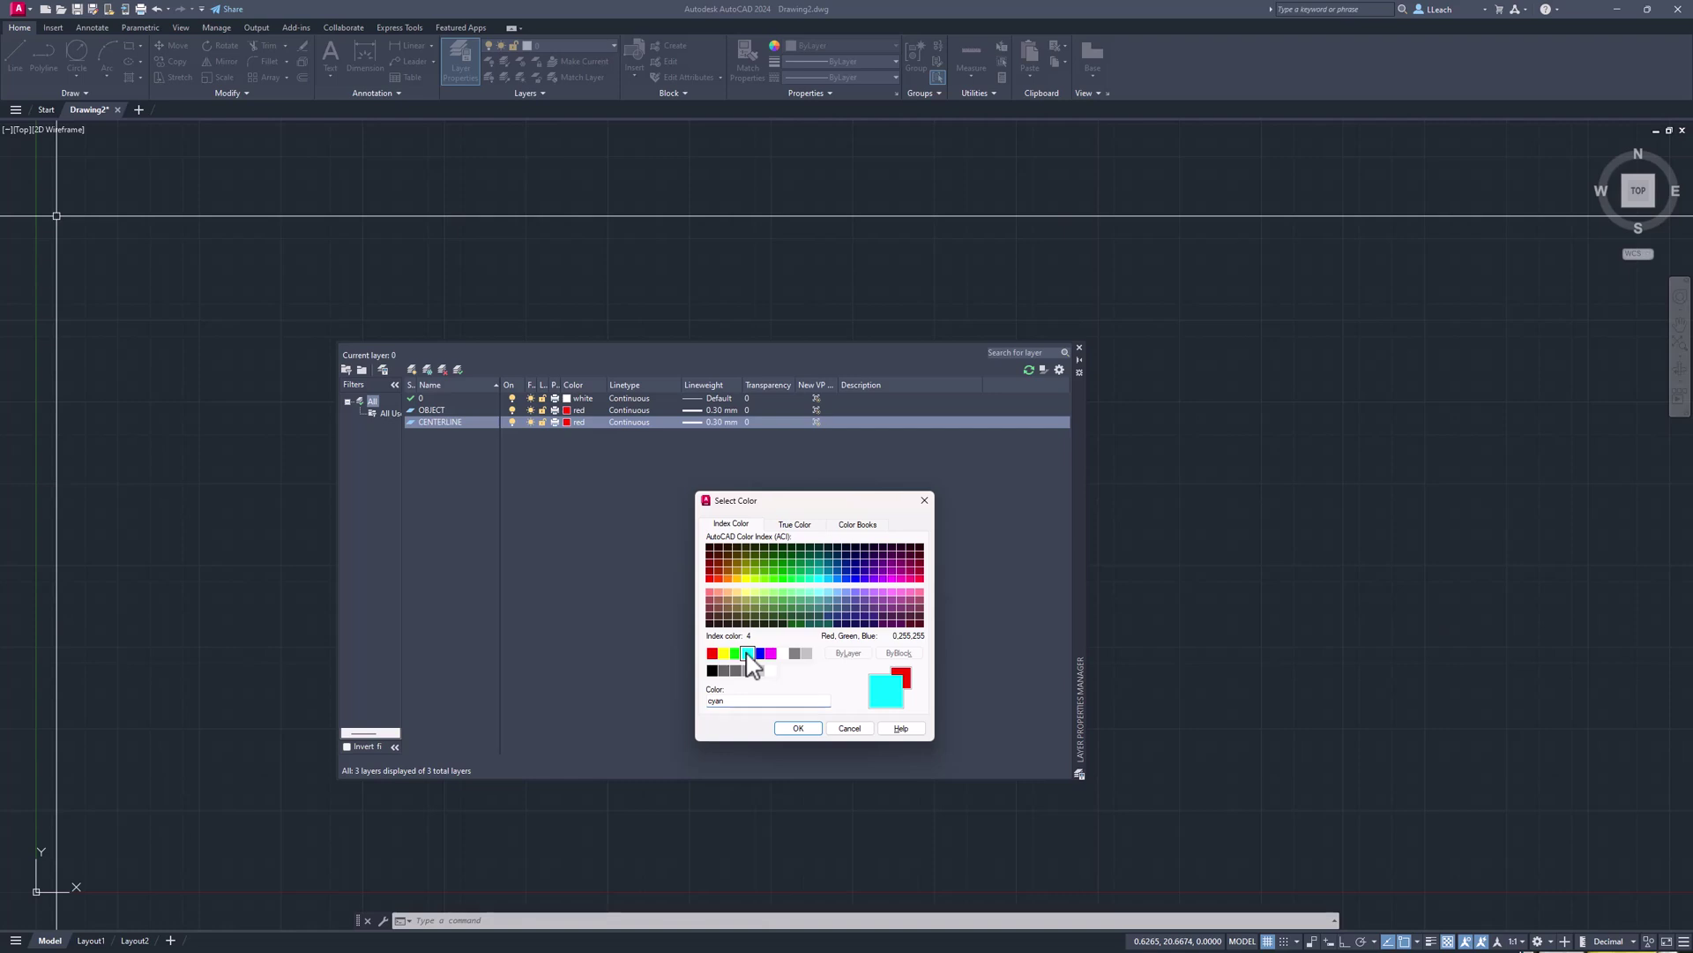
left_click(799, 728)
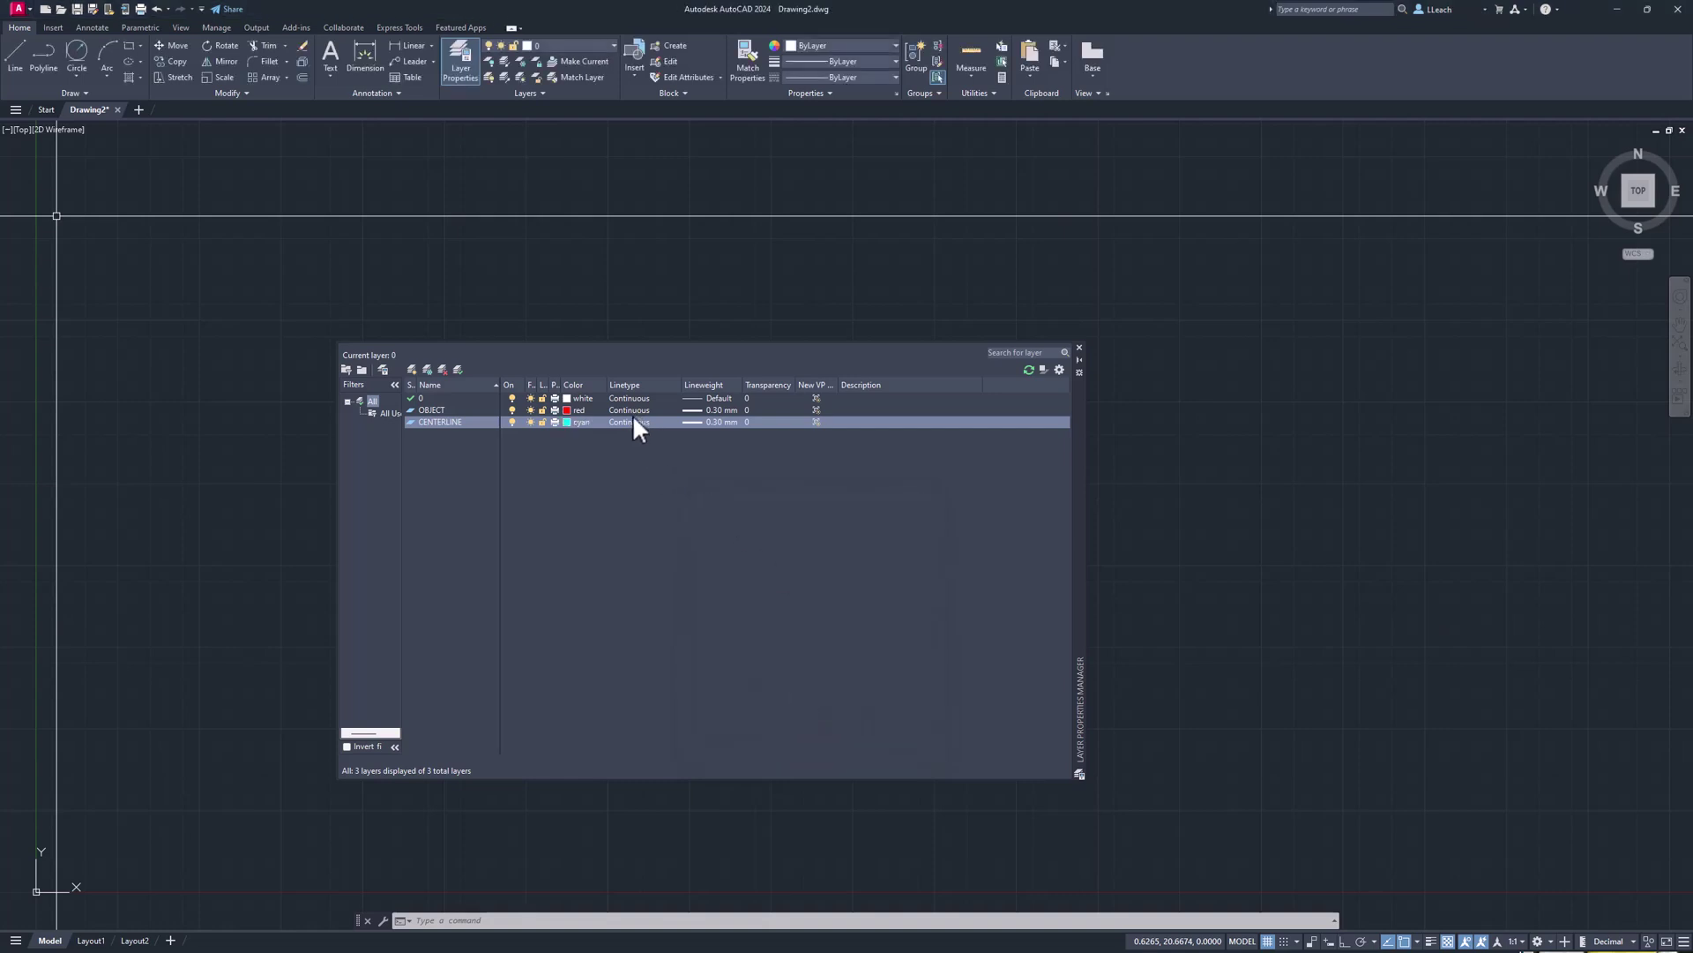
left_click(716, 423)
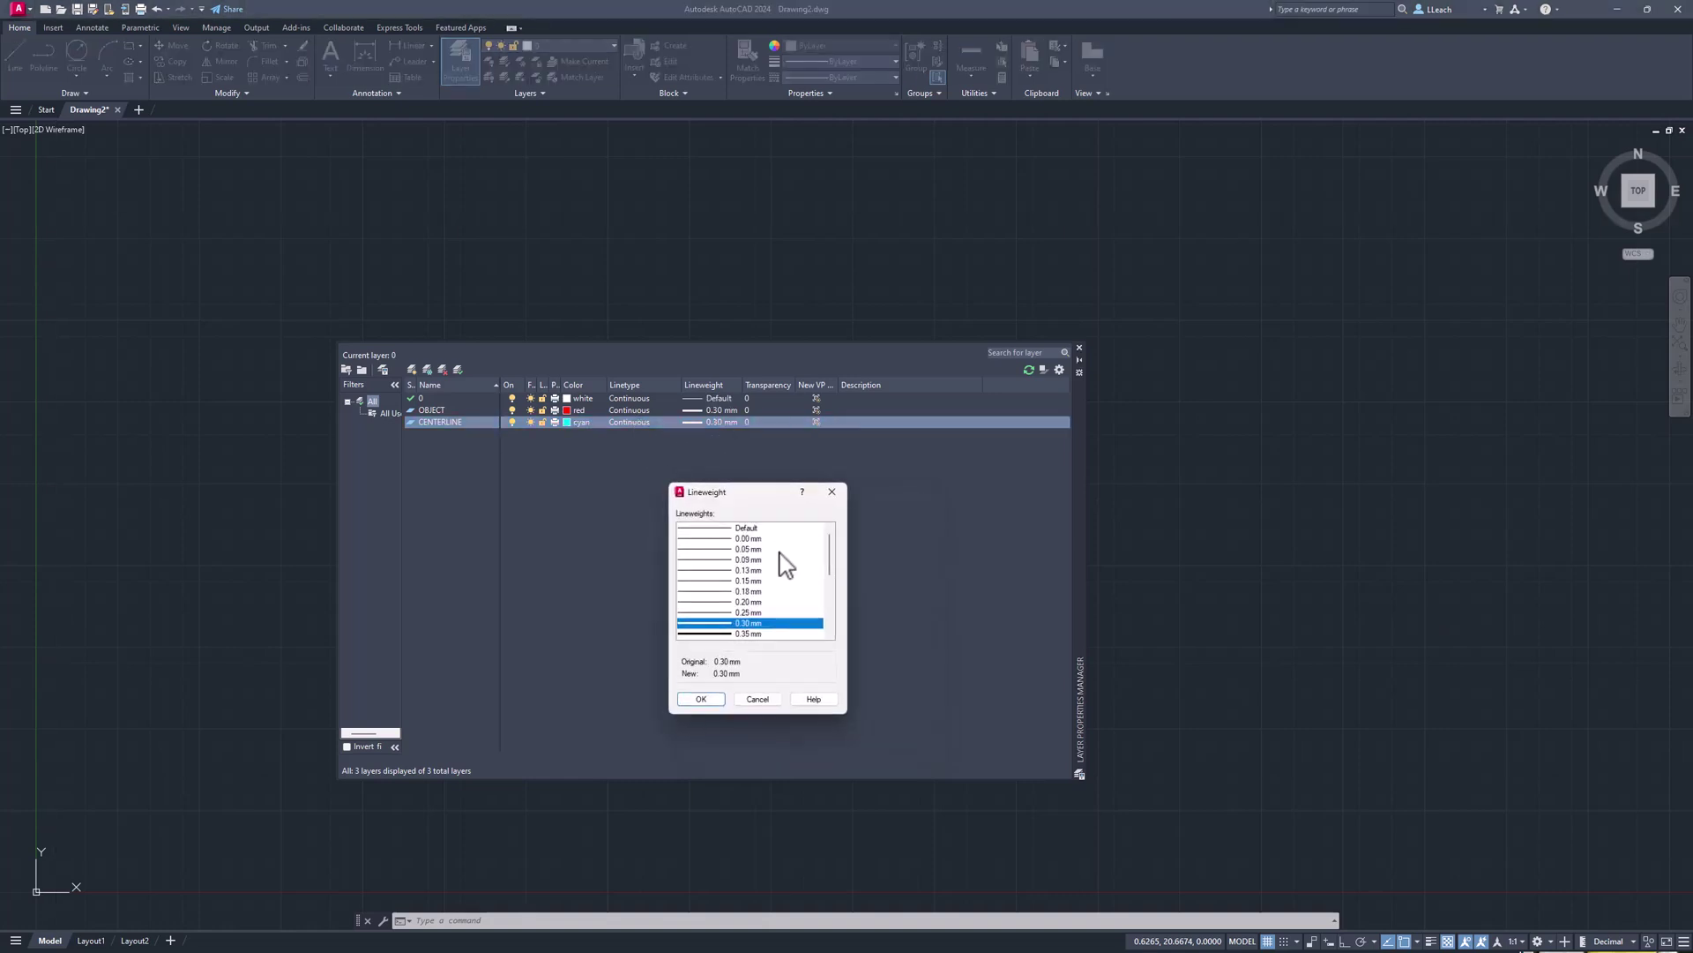
left_click(722, 602)
left_click(701, 699)
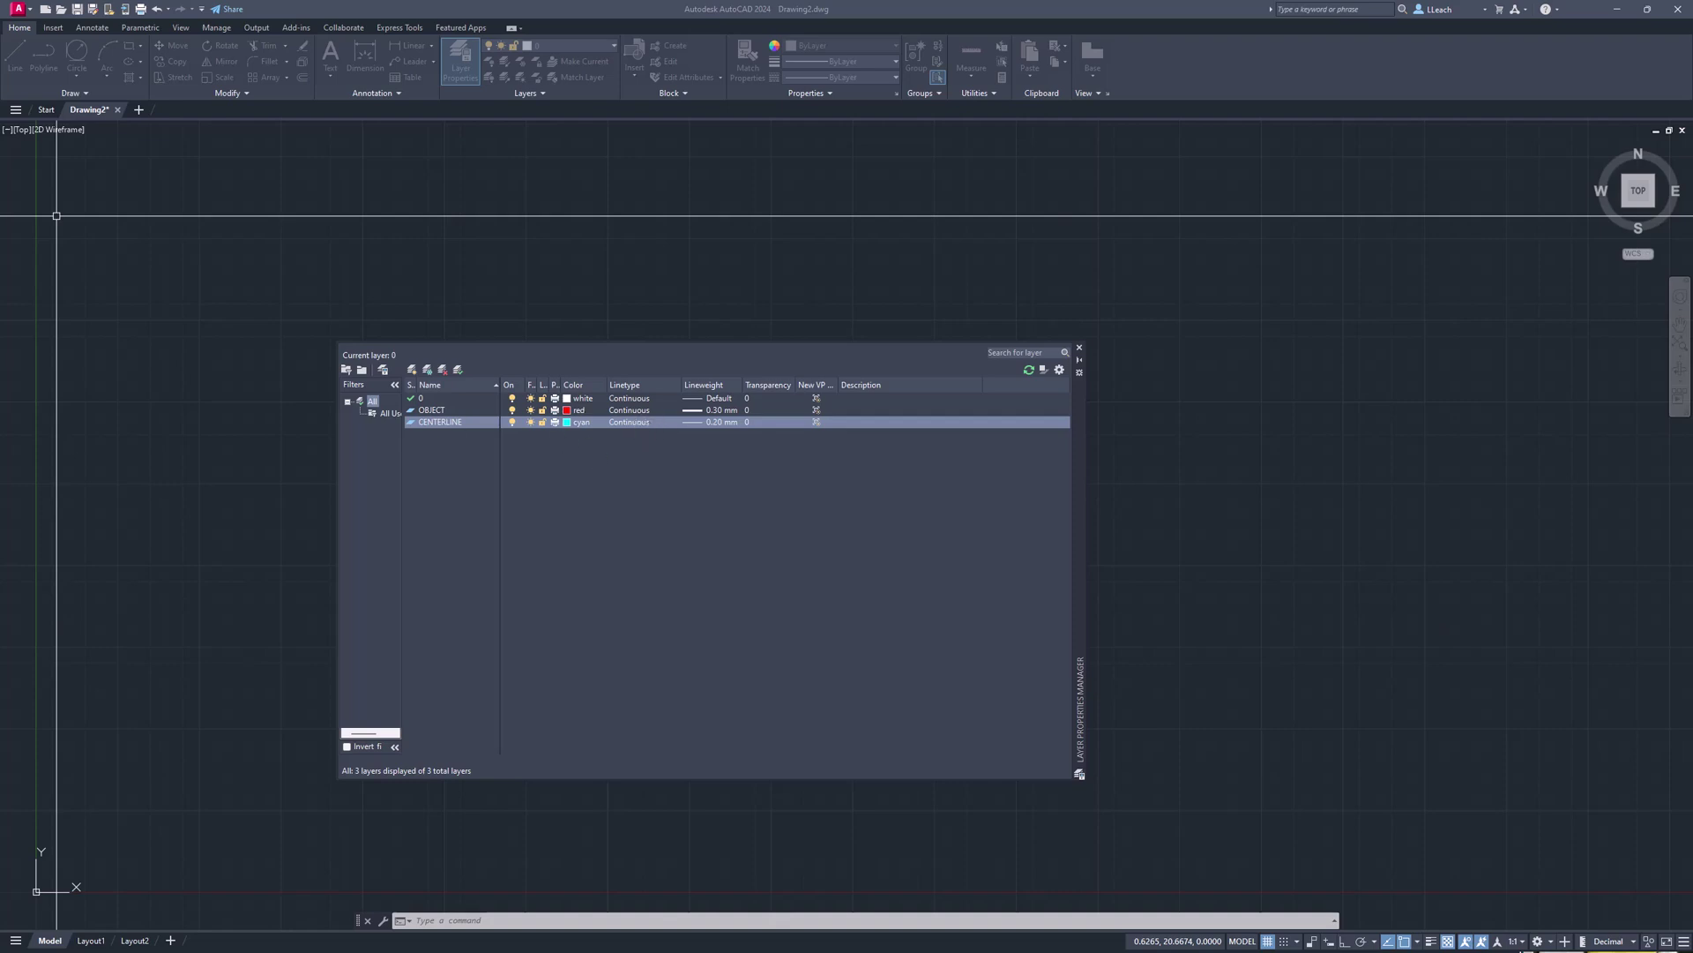
Load the CENTER2 linetype and assign it to the CENTERLINE layer.
left_click_drag(51, 490, 918, 548)
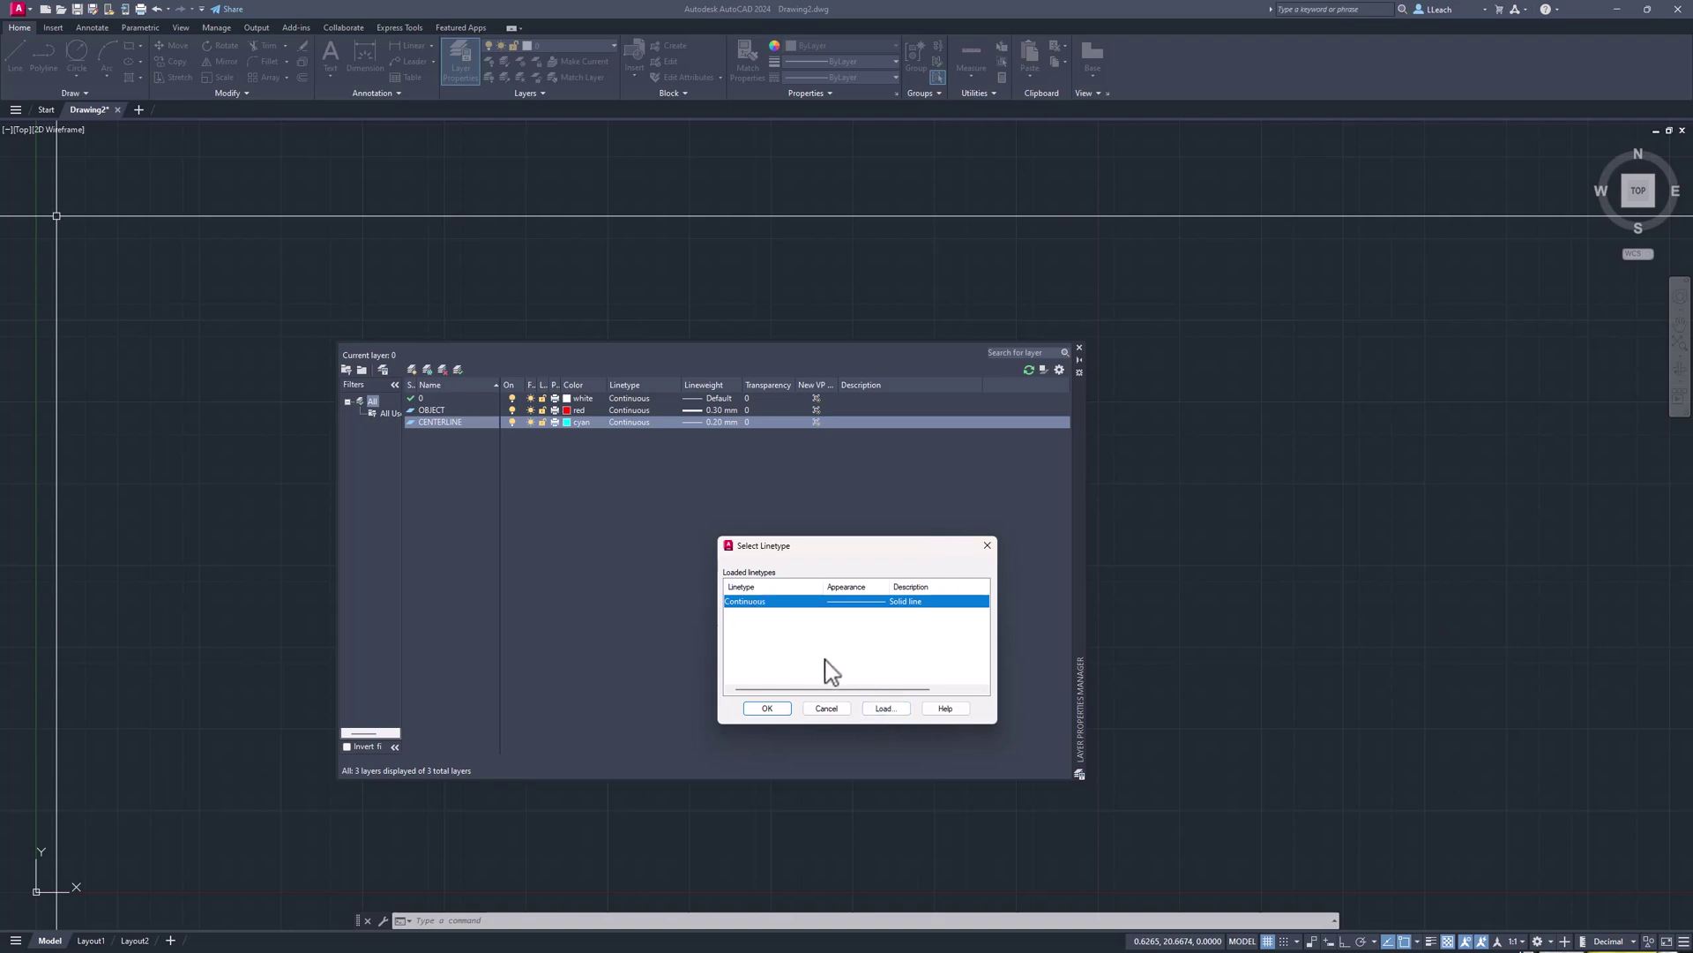
left_click(878, 709)
left_click_drag(53, 574, 457, 637)
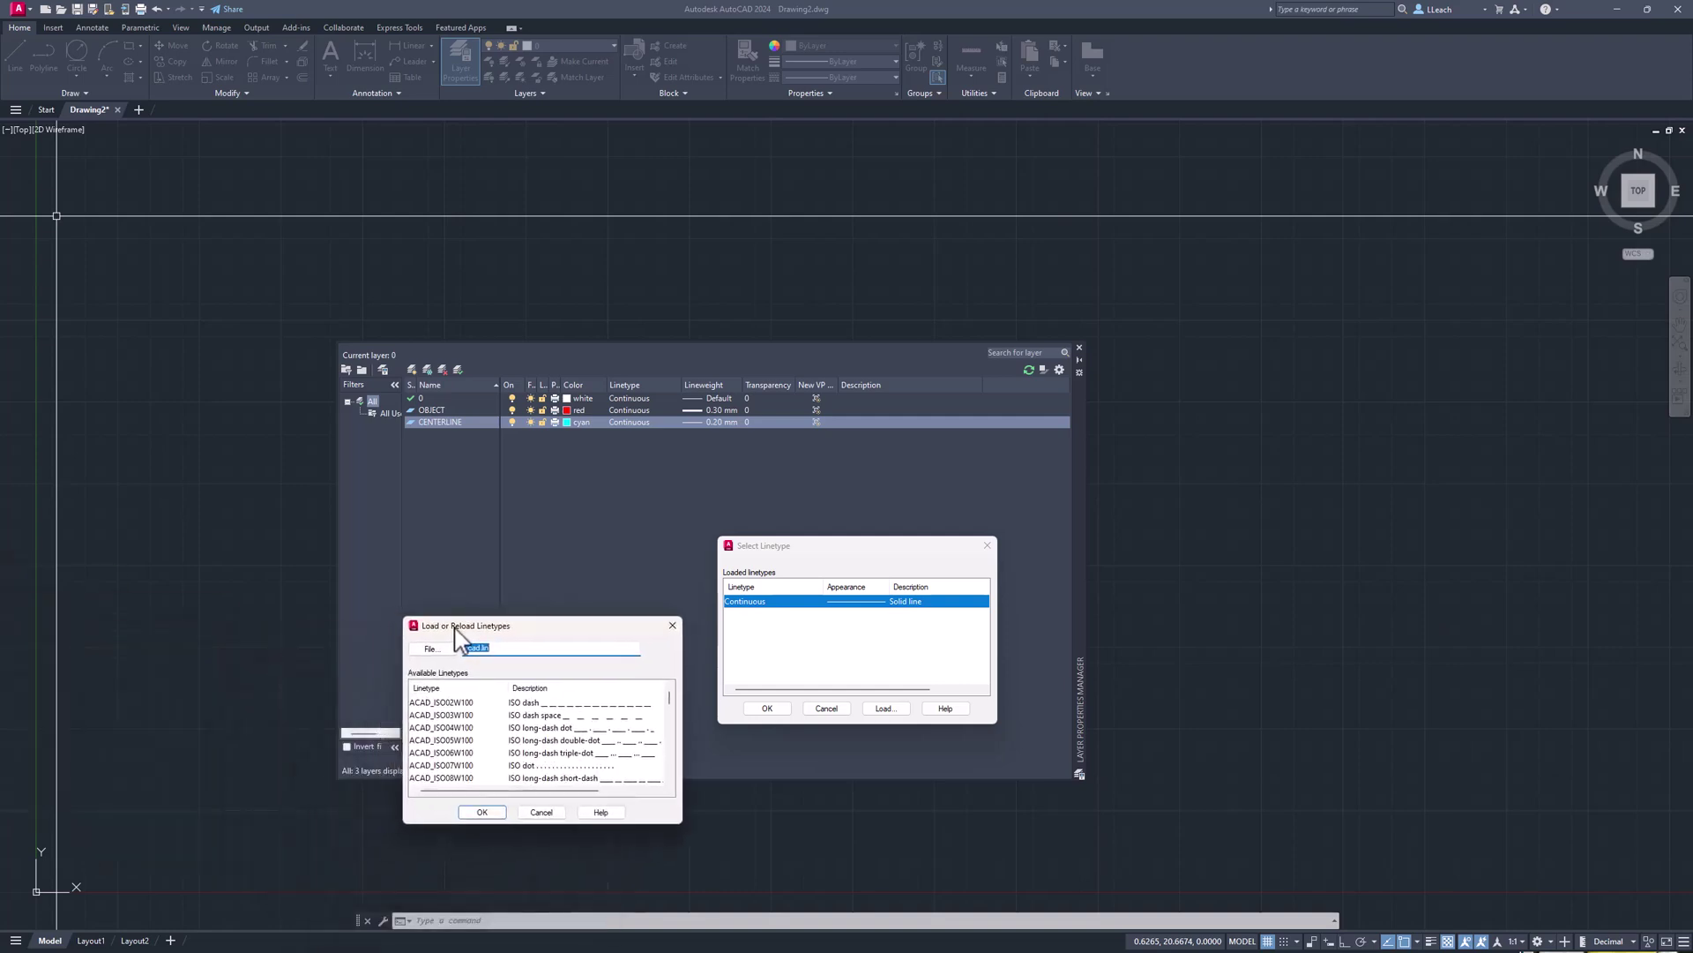
scroll(476, 745, "down", 5)
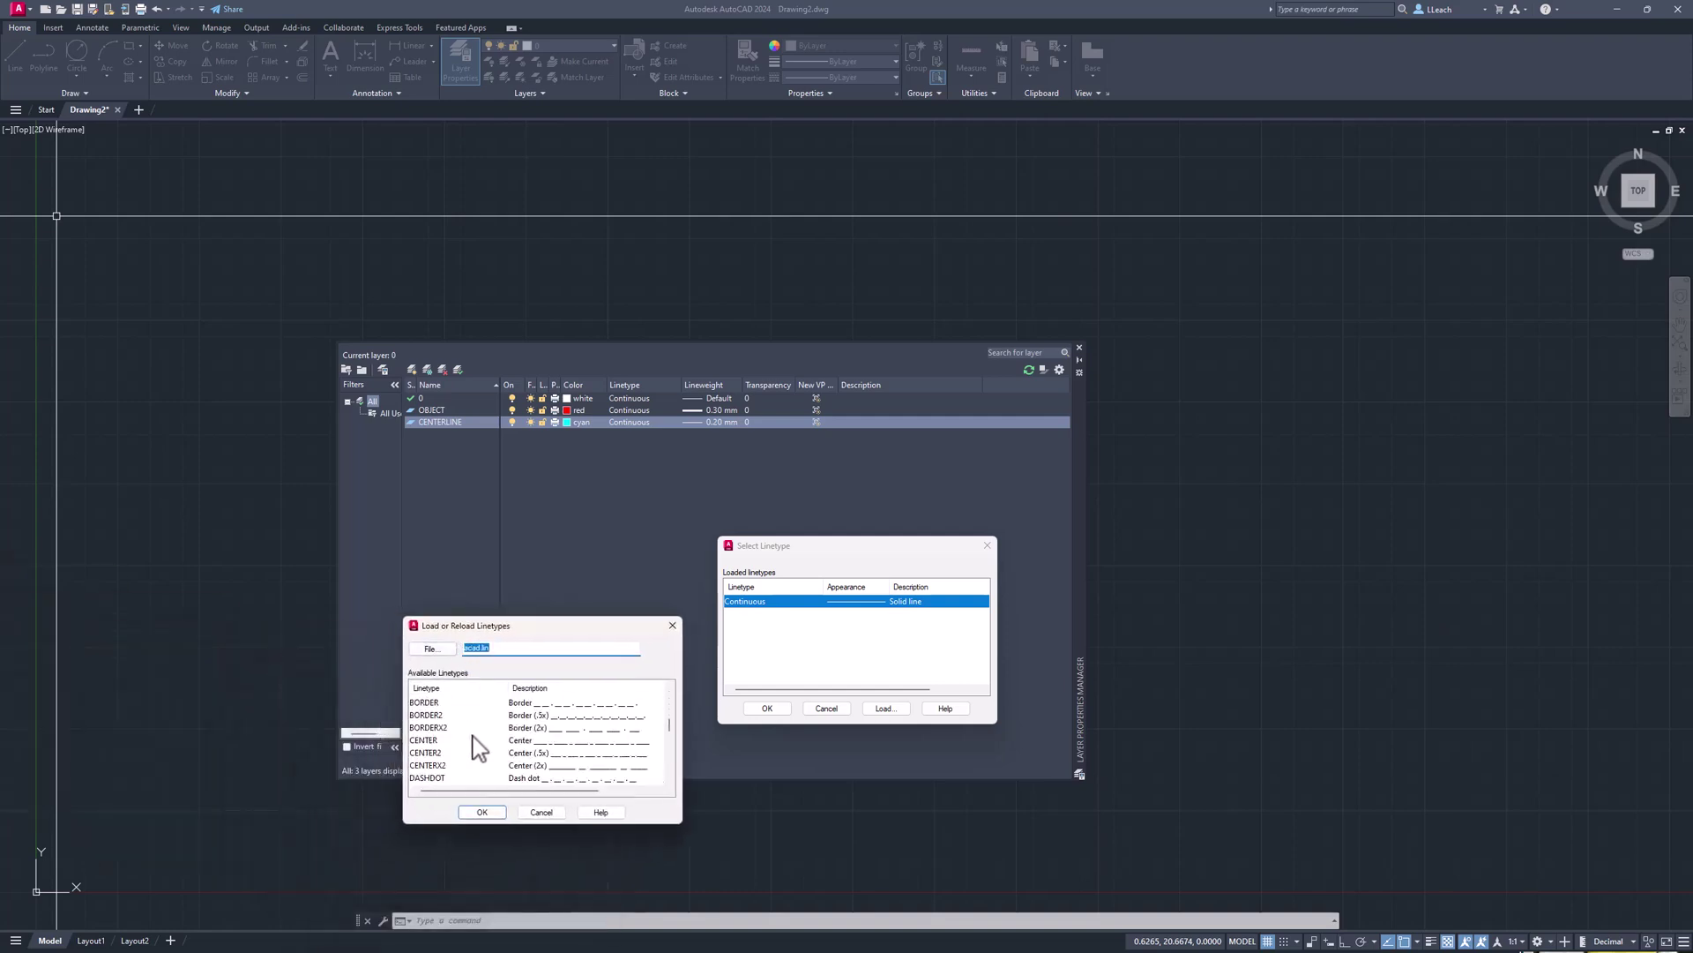
left_click(428, 752)
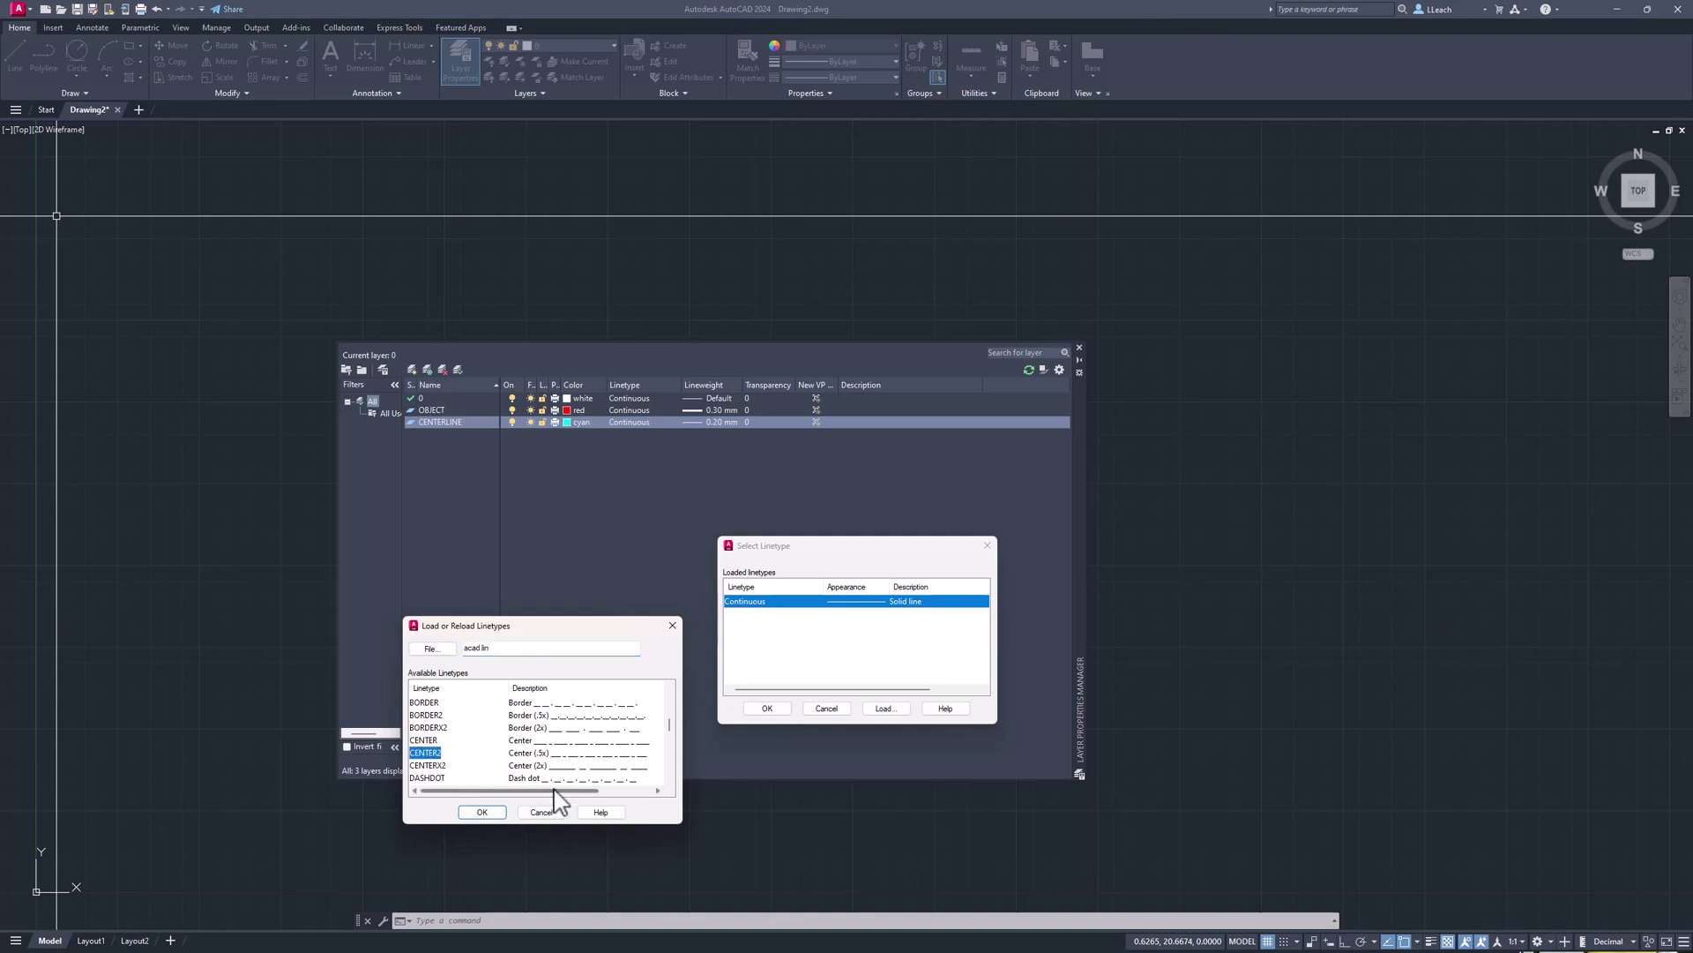
left_click(480, 810)
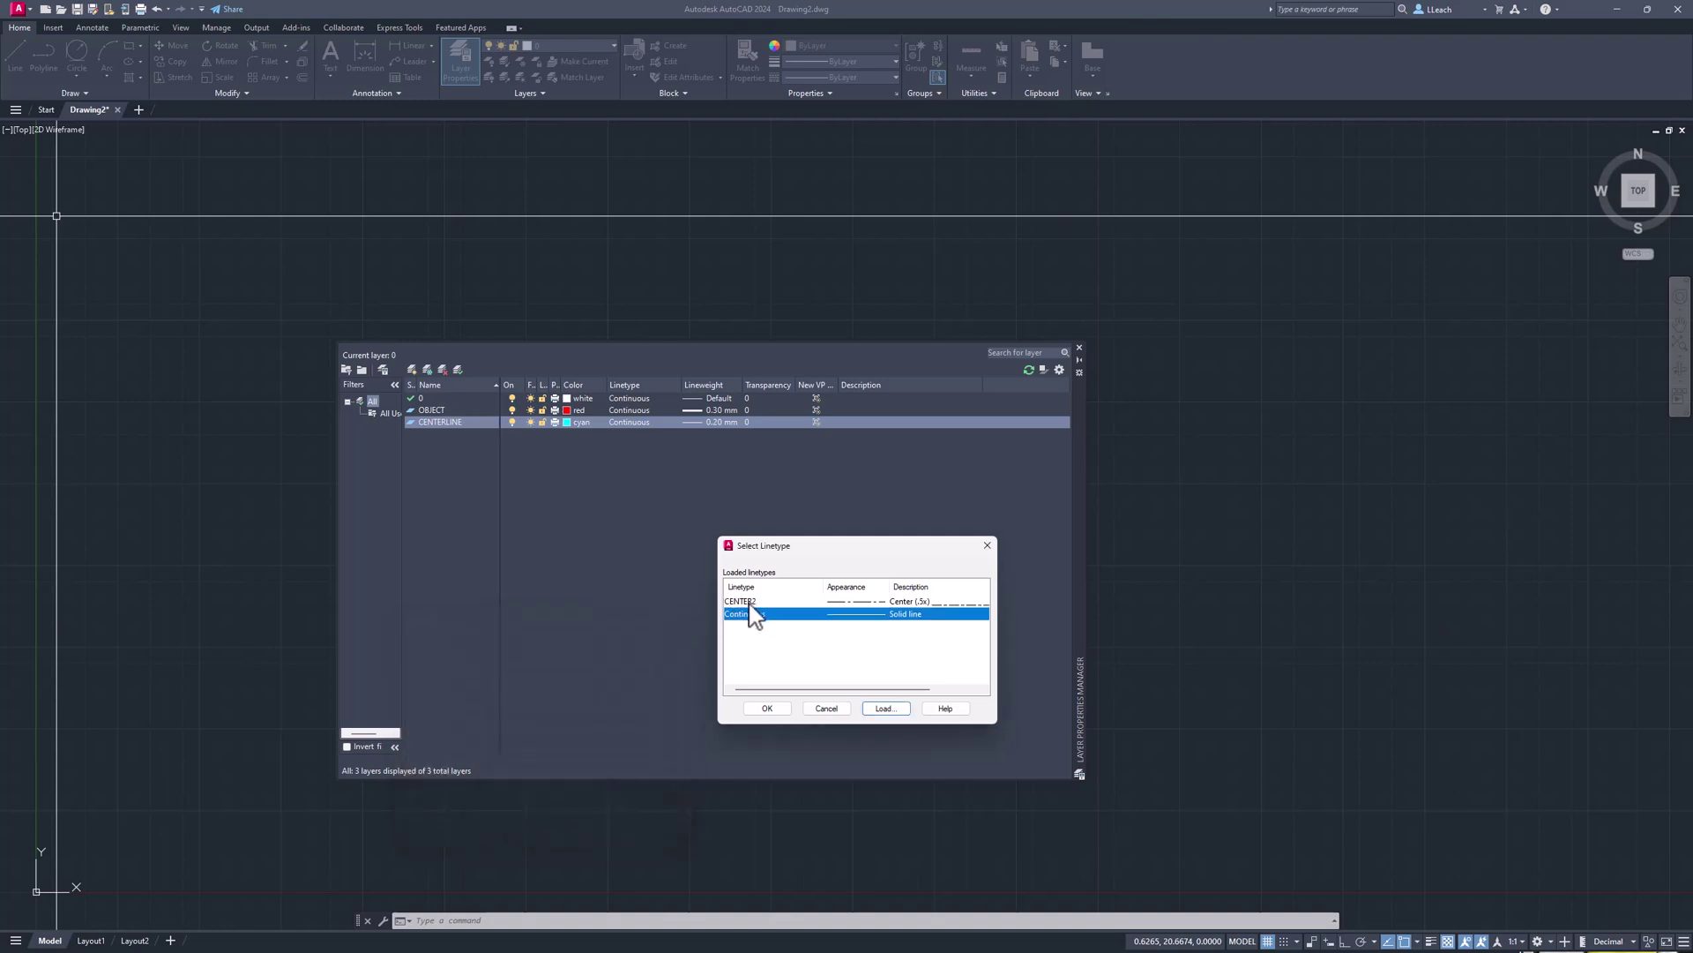
left_click(750, 603)
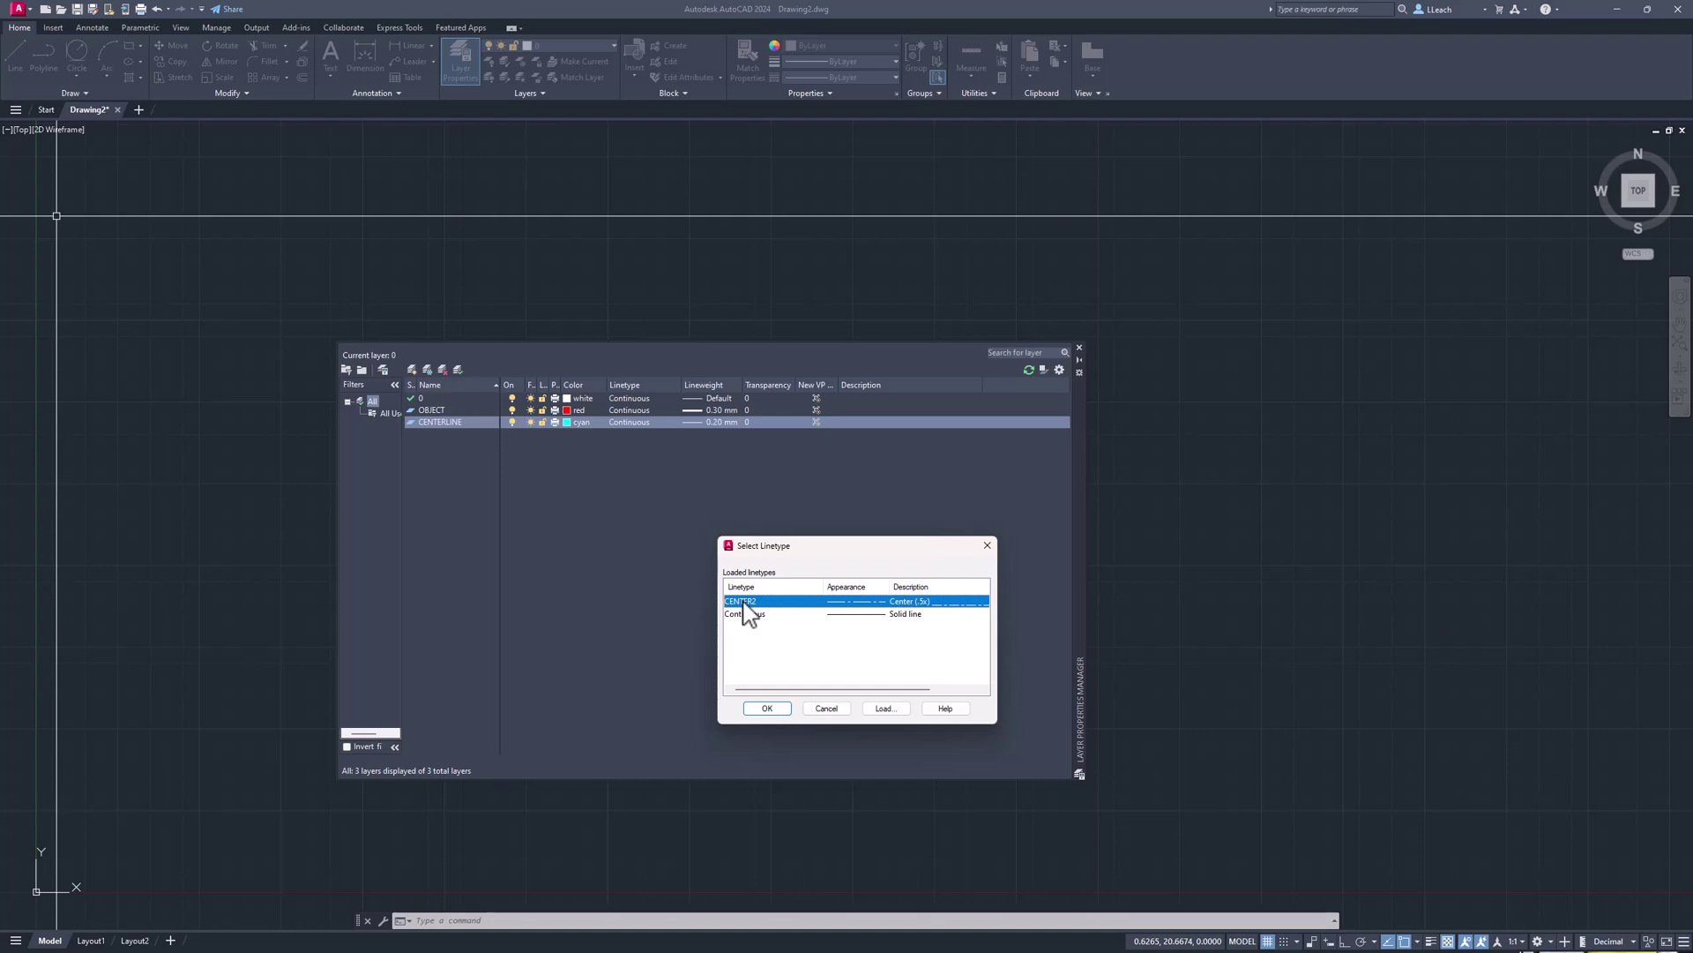
left_click(774, 707)
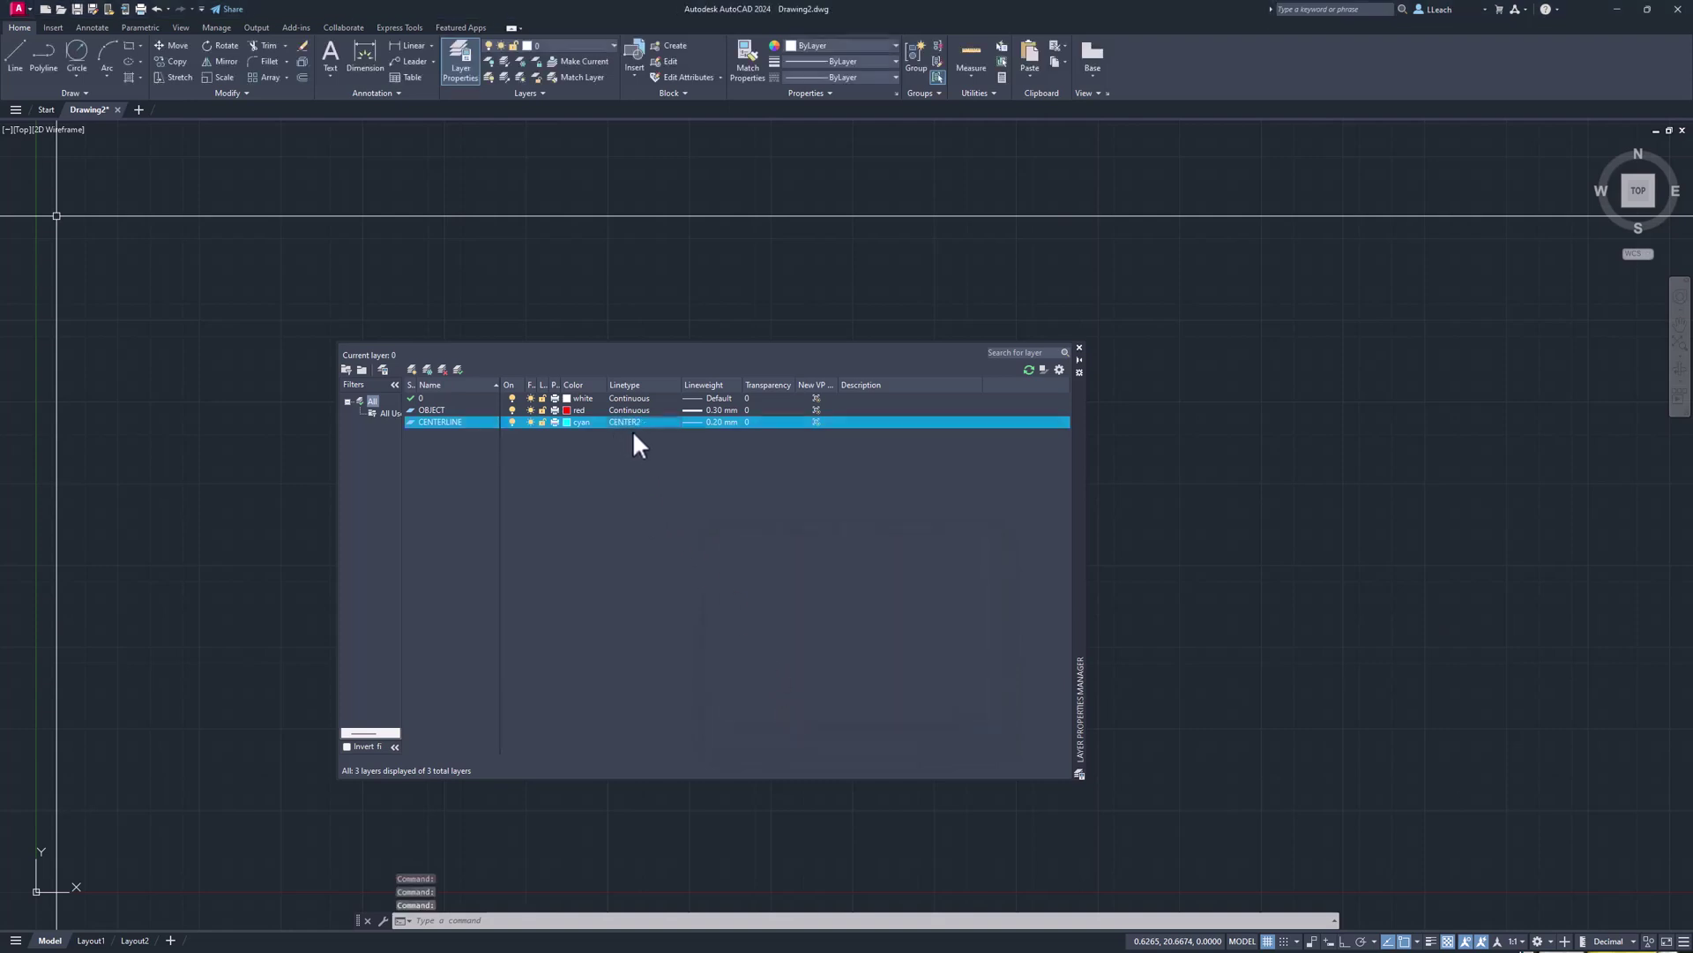
Make OBJECT the current layer and close the layer properties manager.
double_click(437, 410)
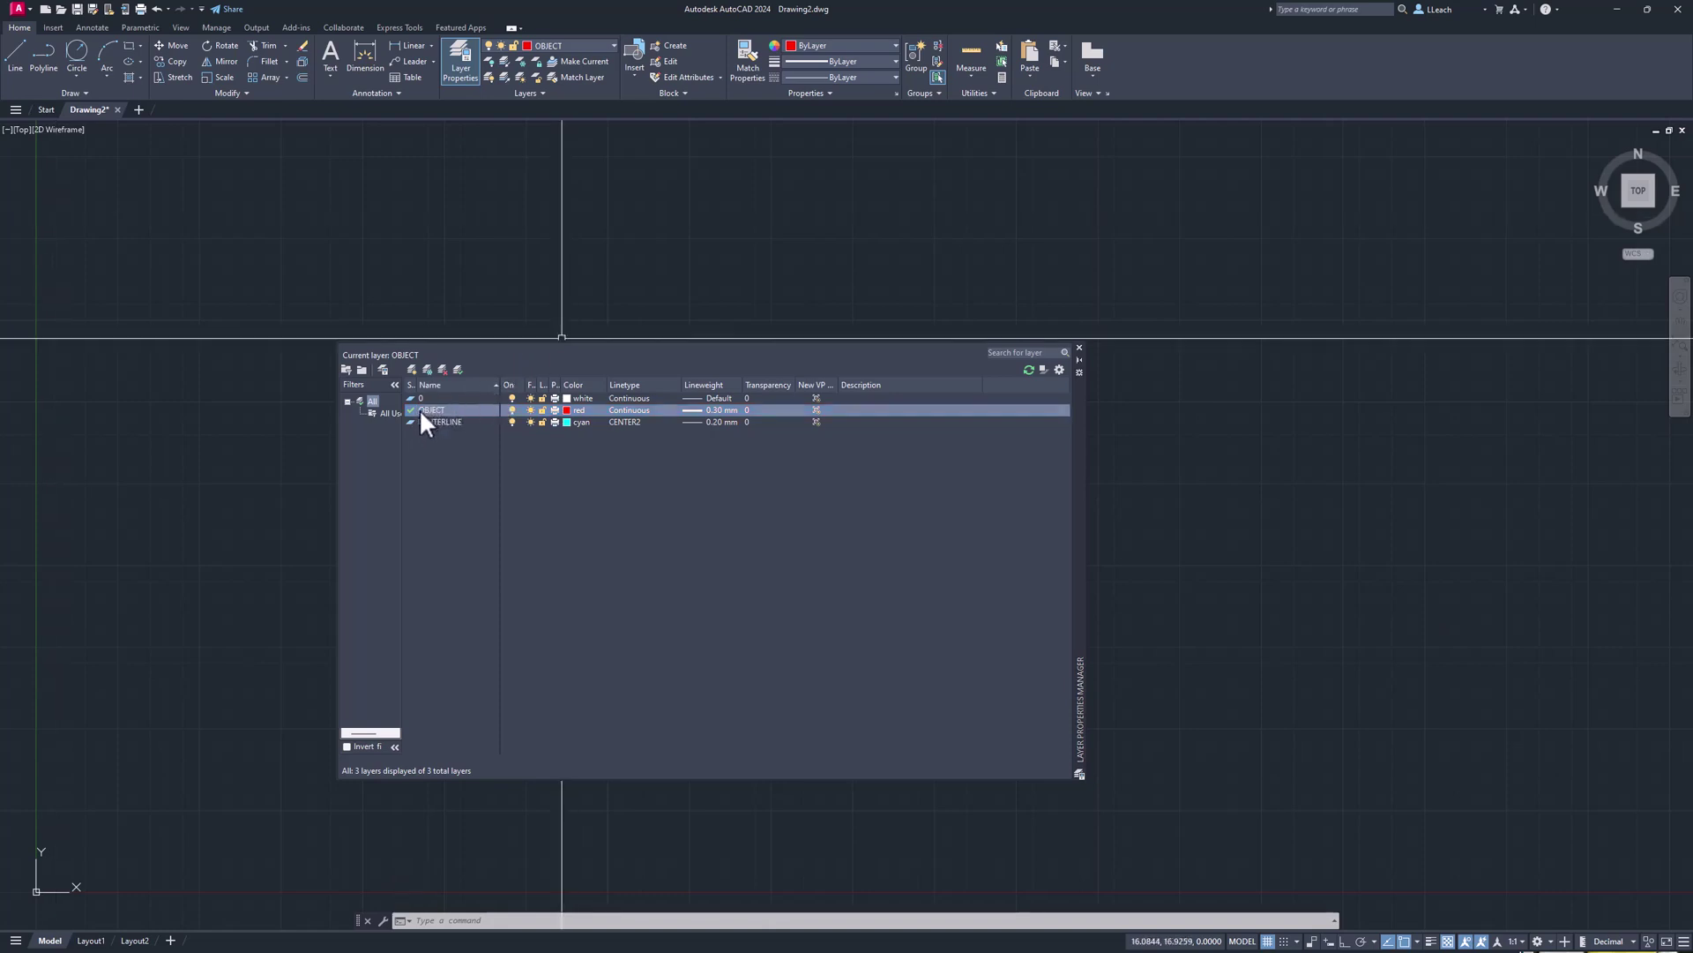
left_click(1078, 347)
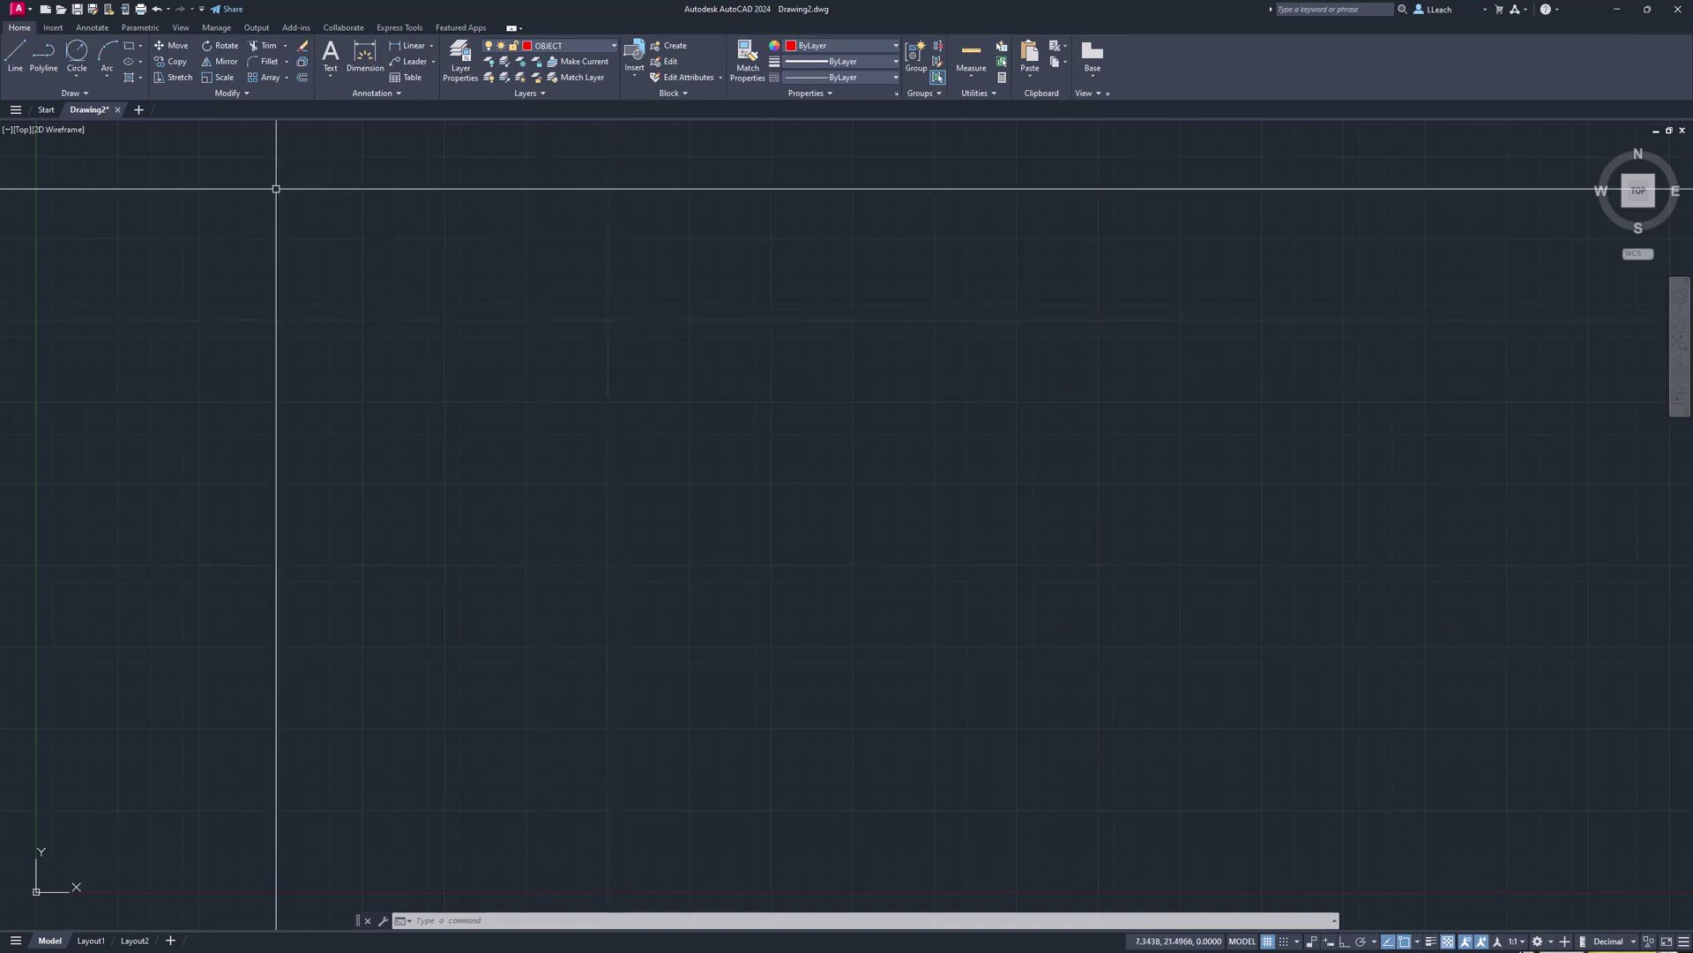
Draw a center-radius circle with a radius of 3 in open space above and to the right of the origin.
left_click(75, 78)
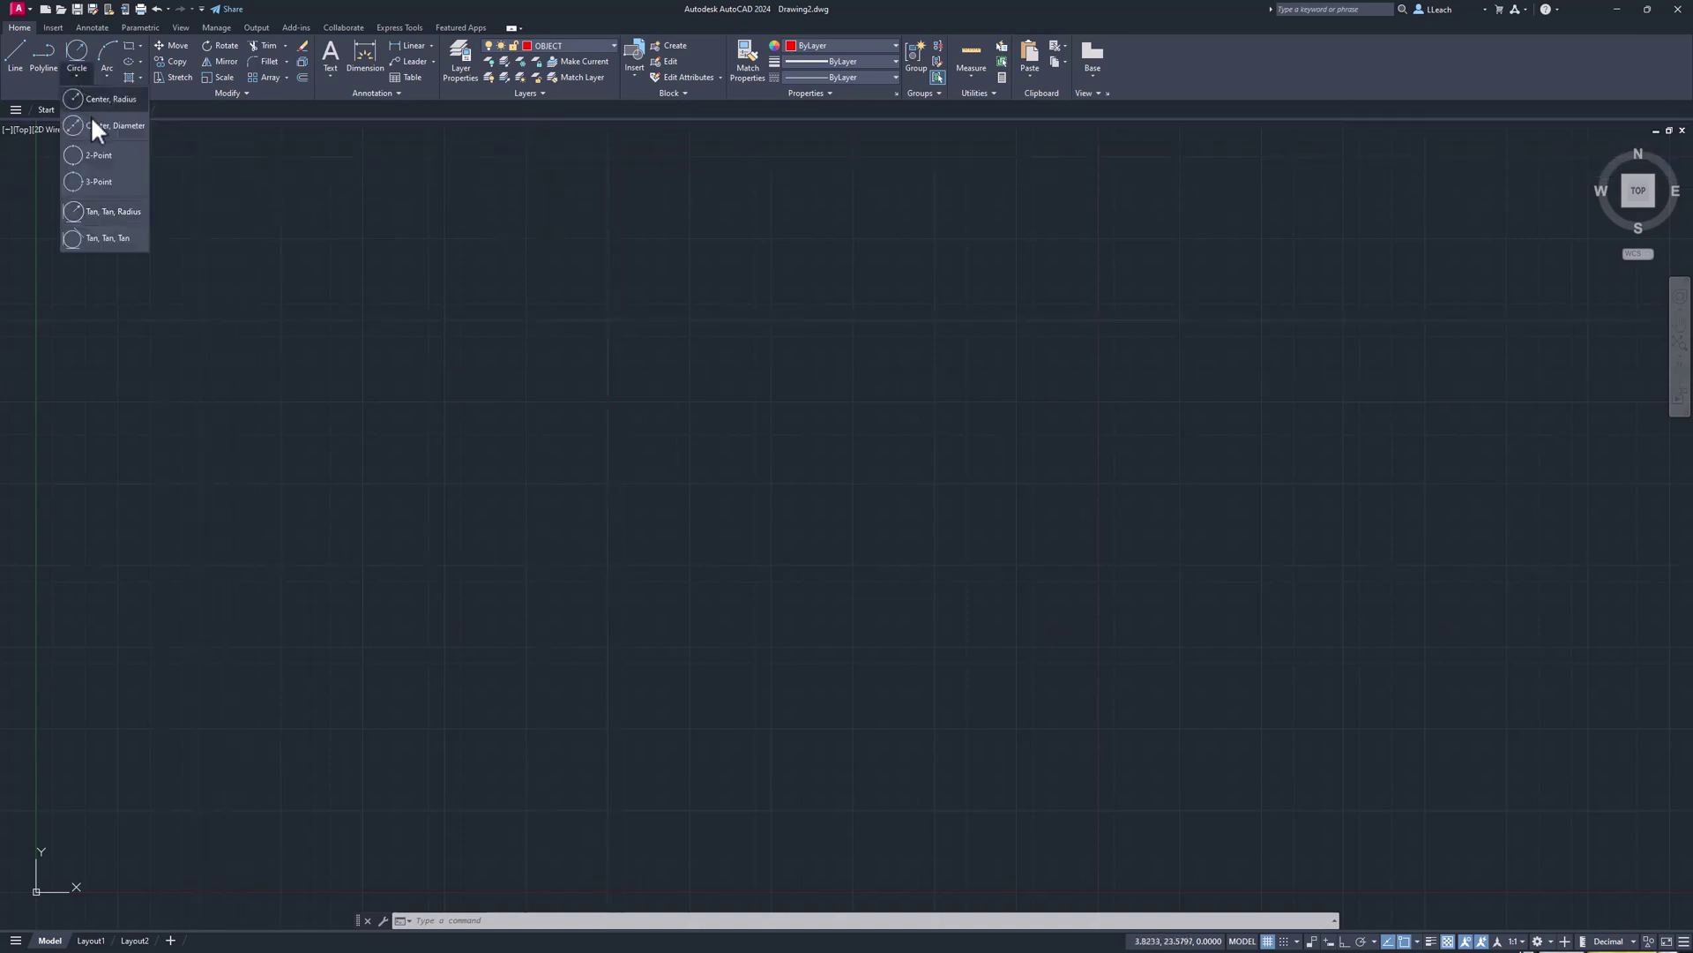
left_click(106, 99)
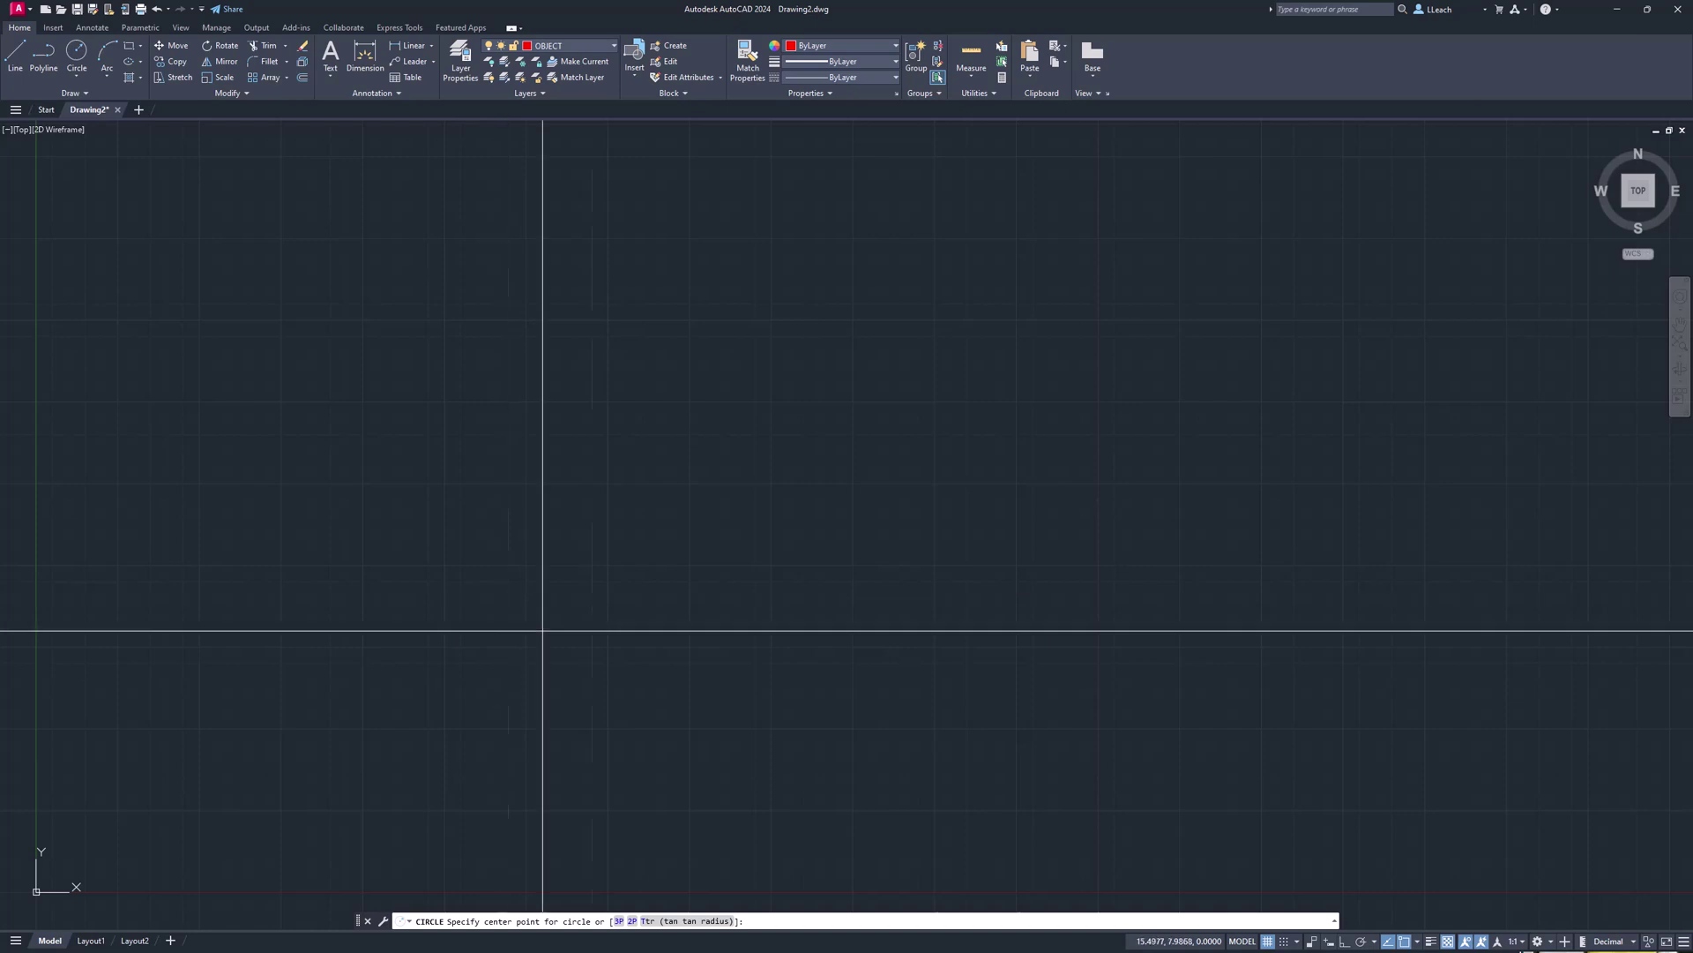
left_click(563, 596)
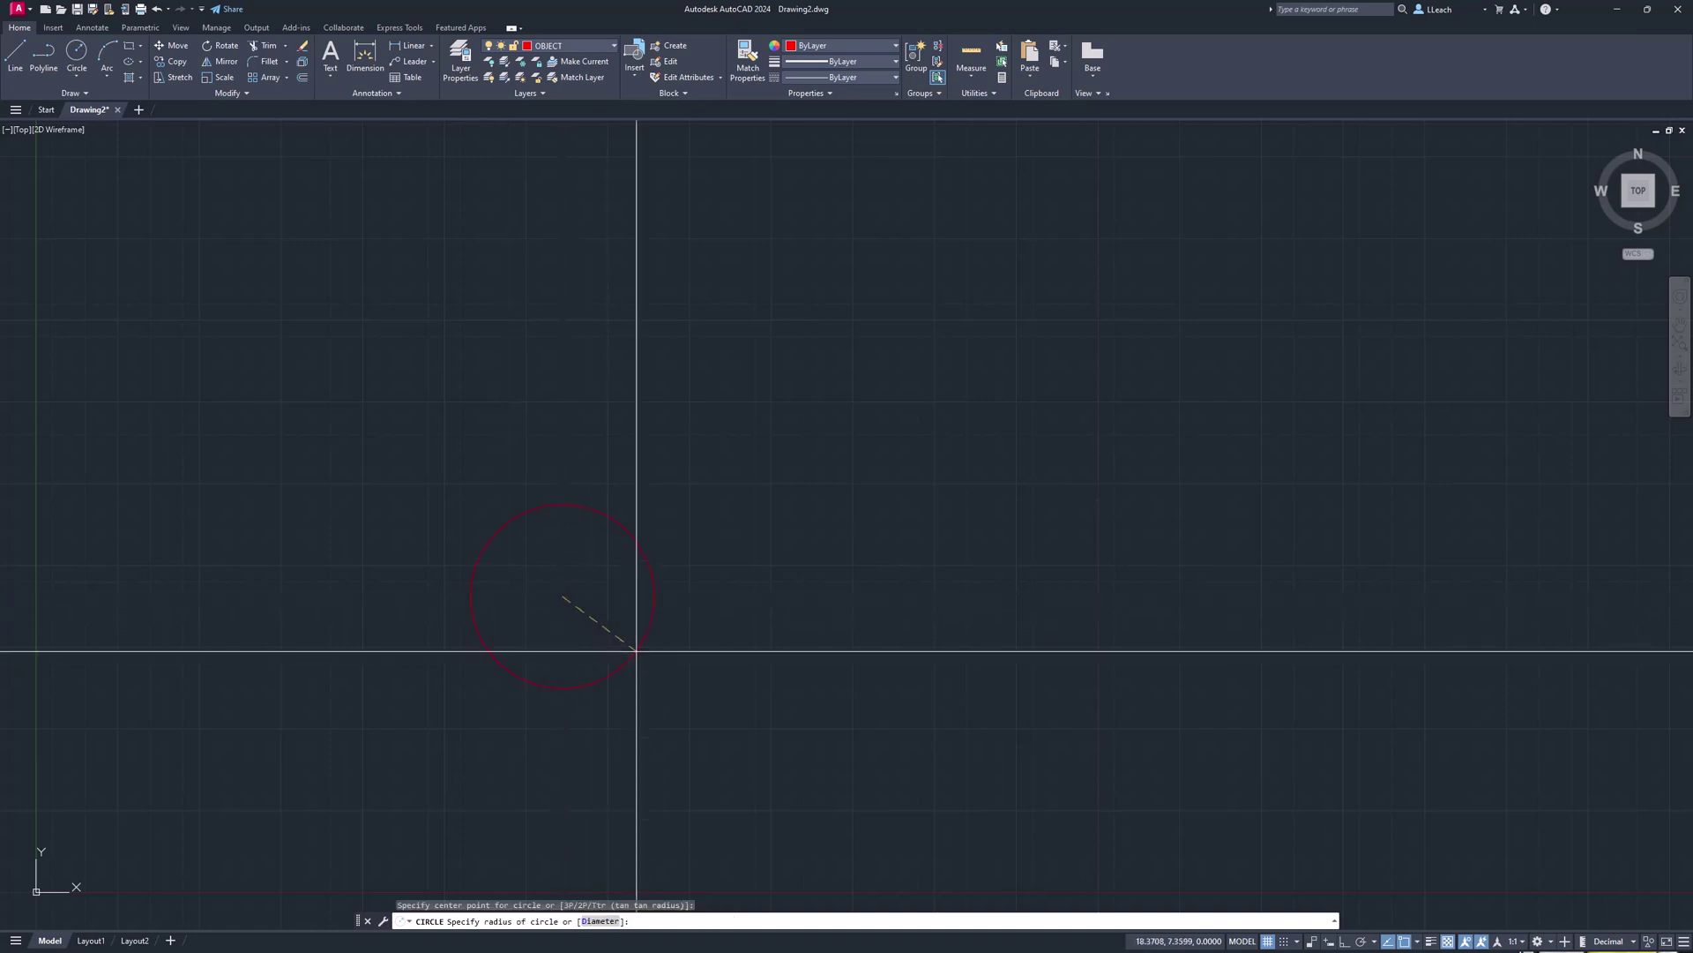
key("Return")
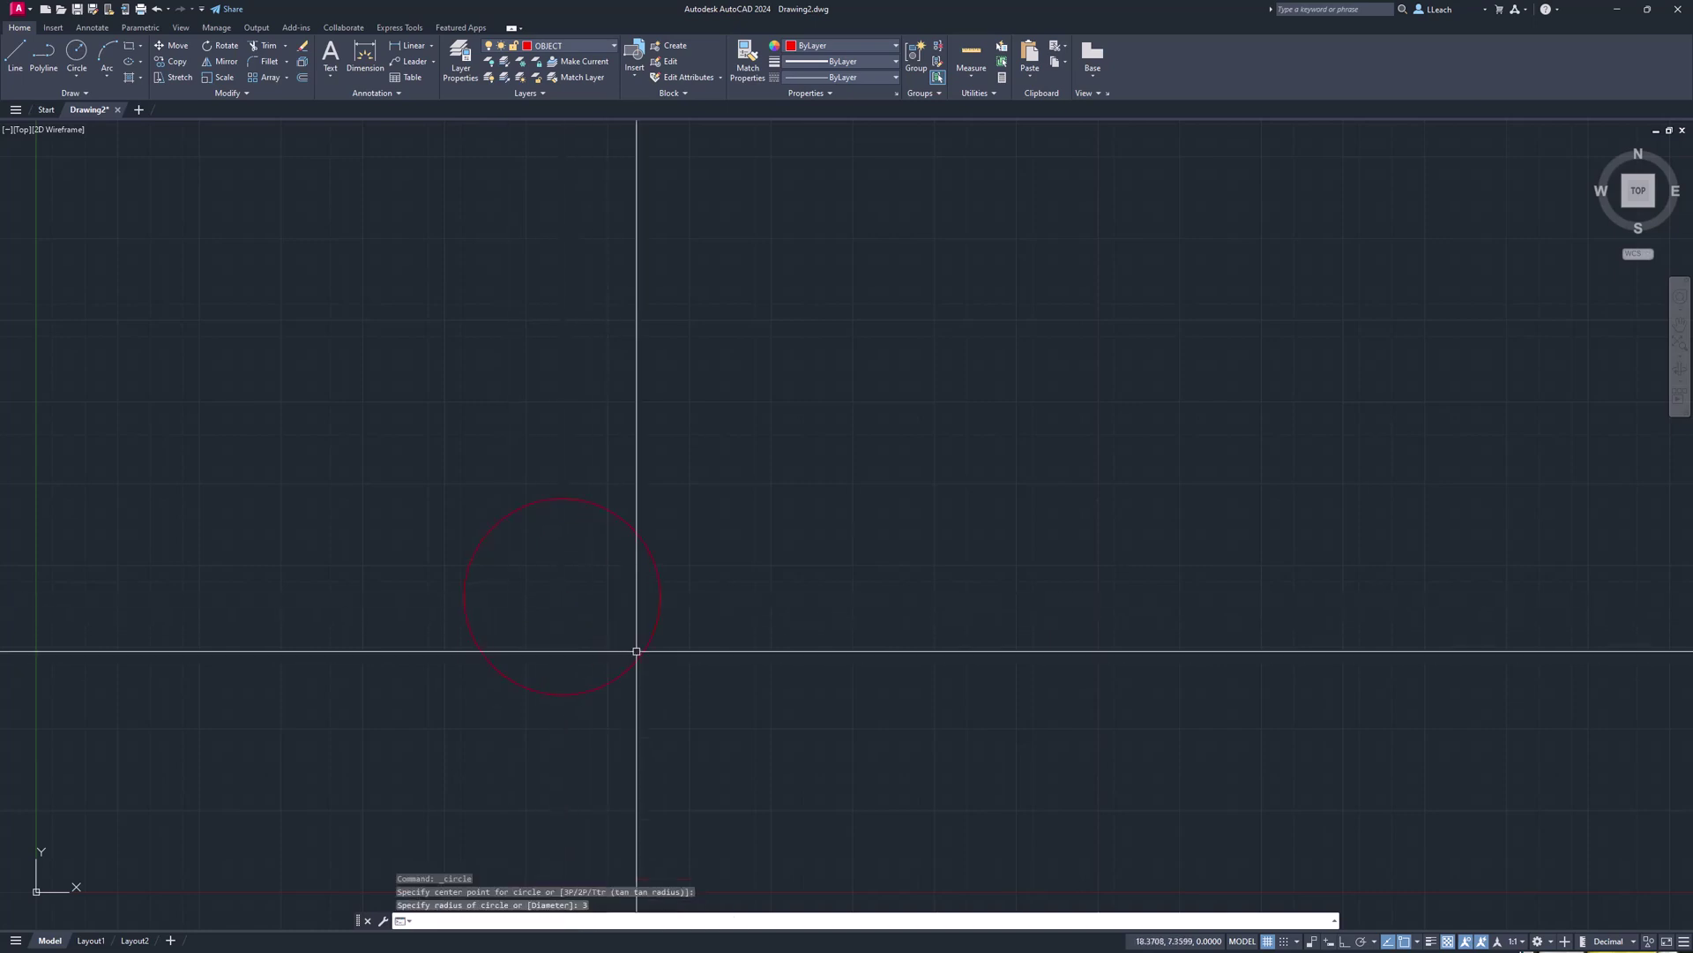
left_click(76, 76)
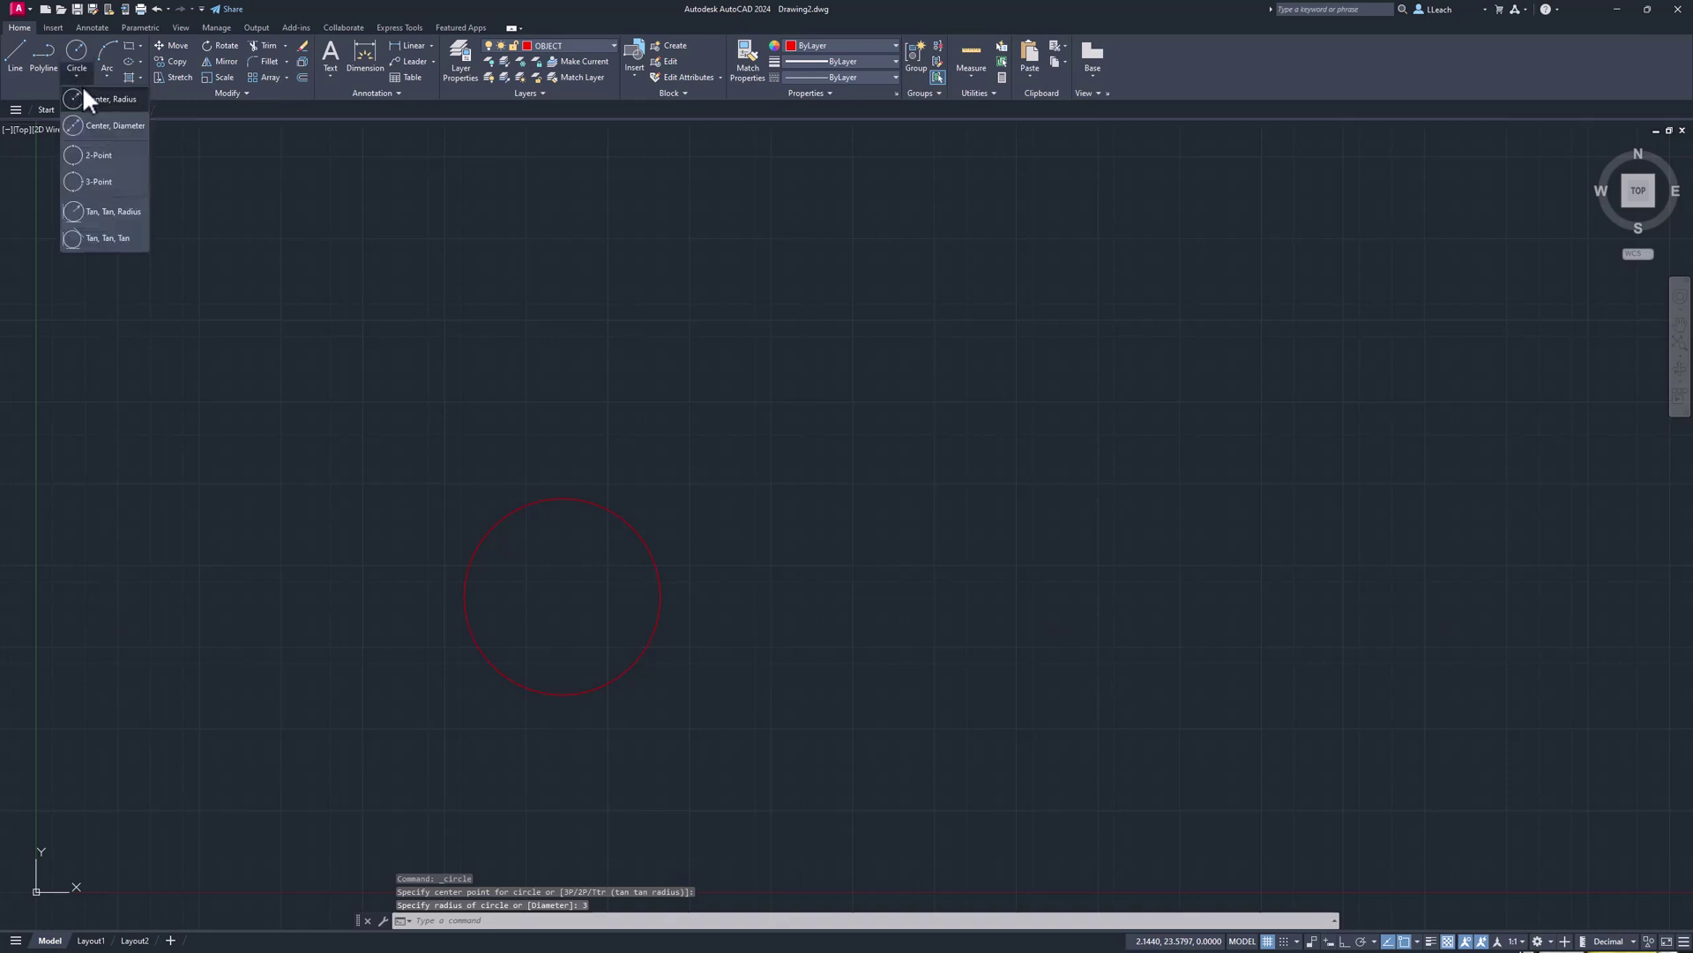
left_click(106, 125)
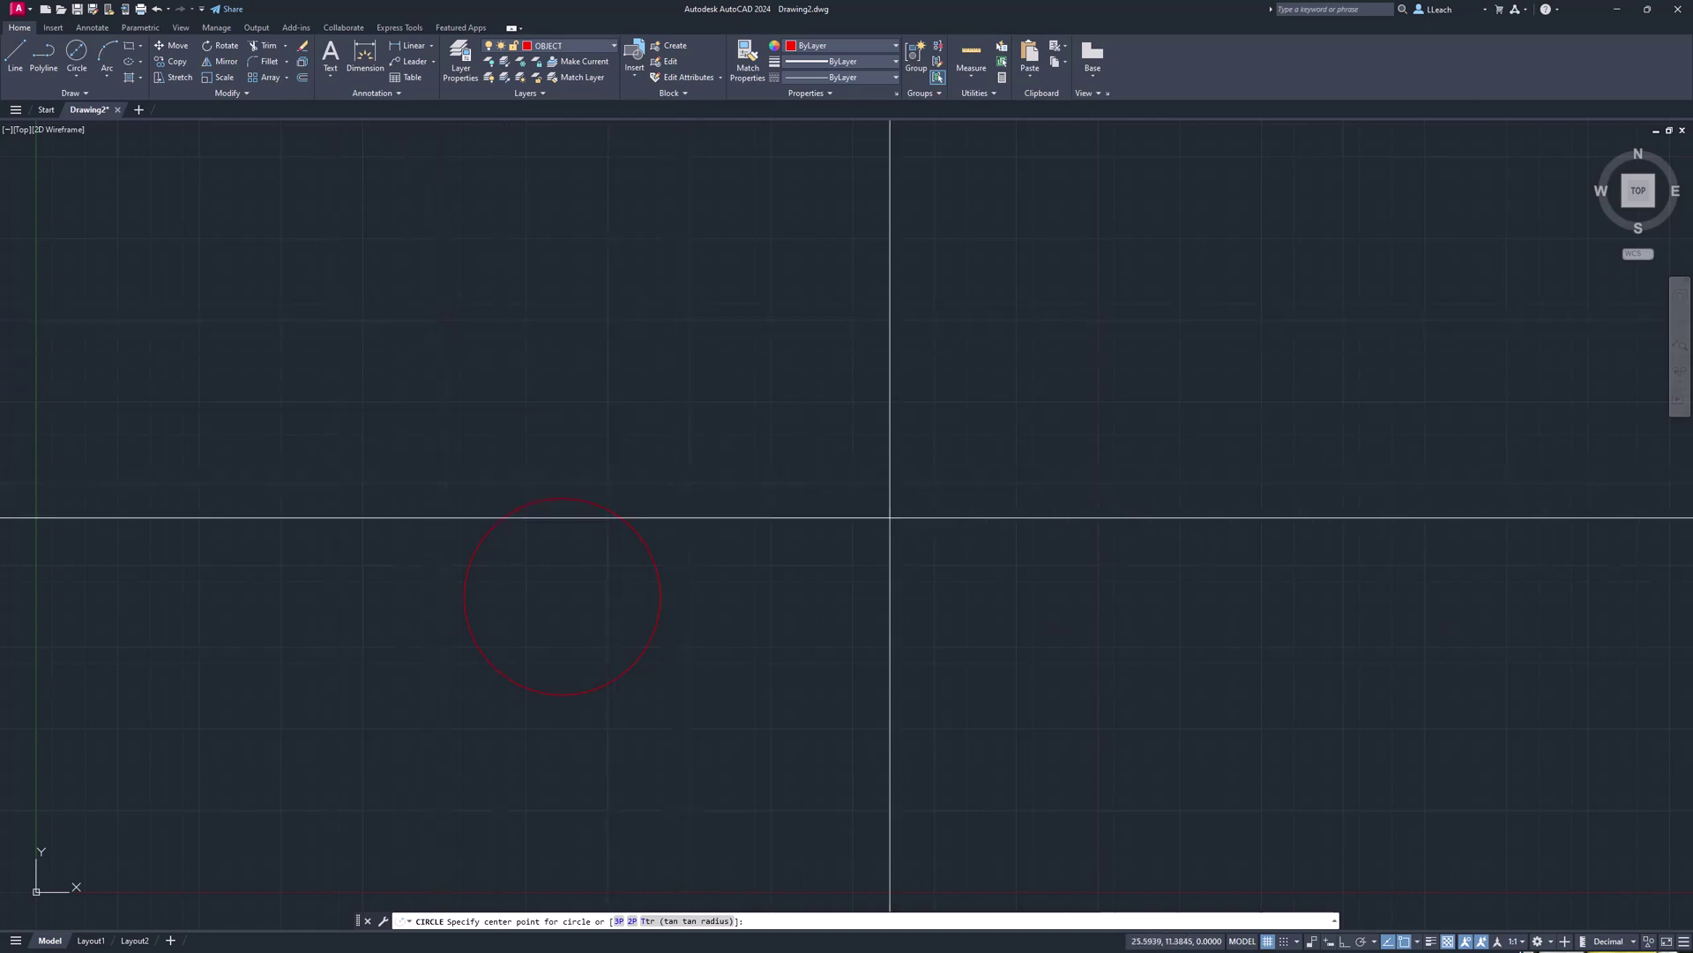
key("Escape")
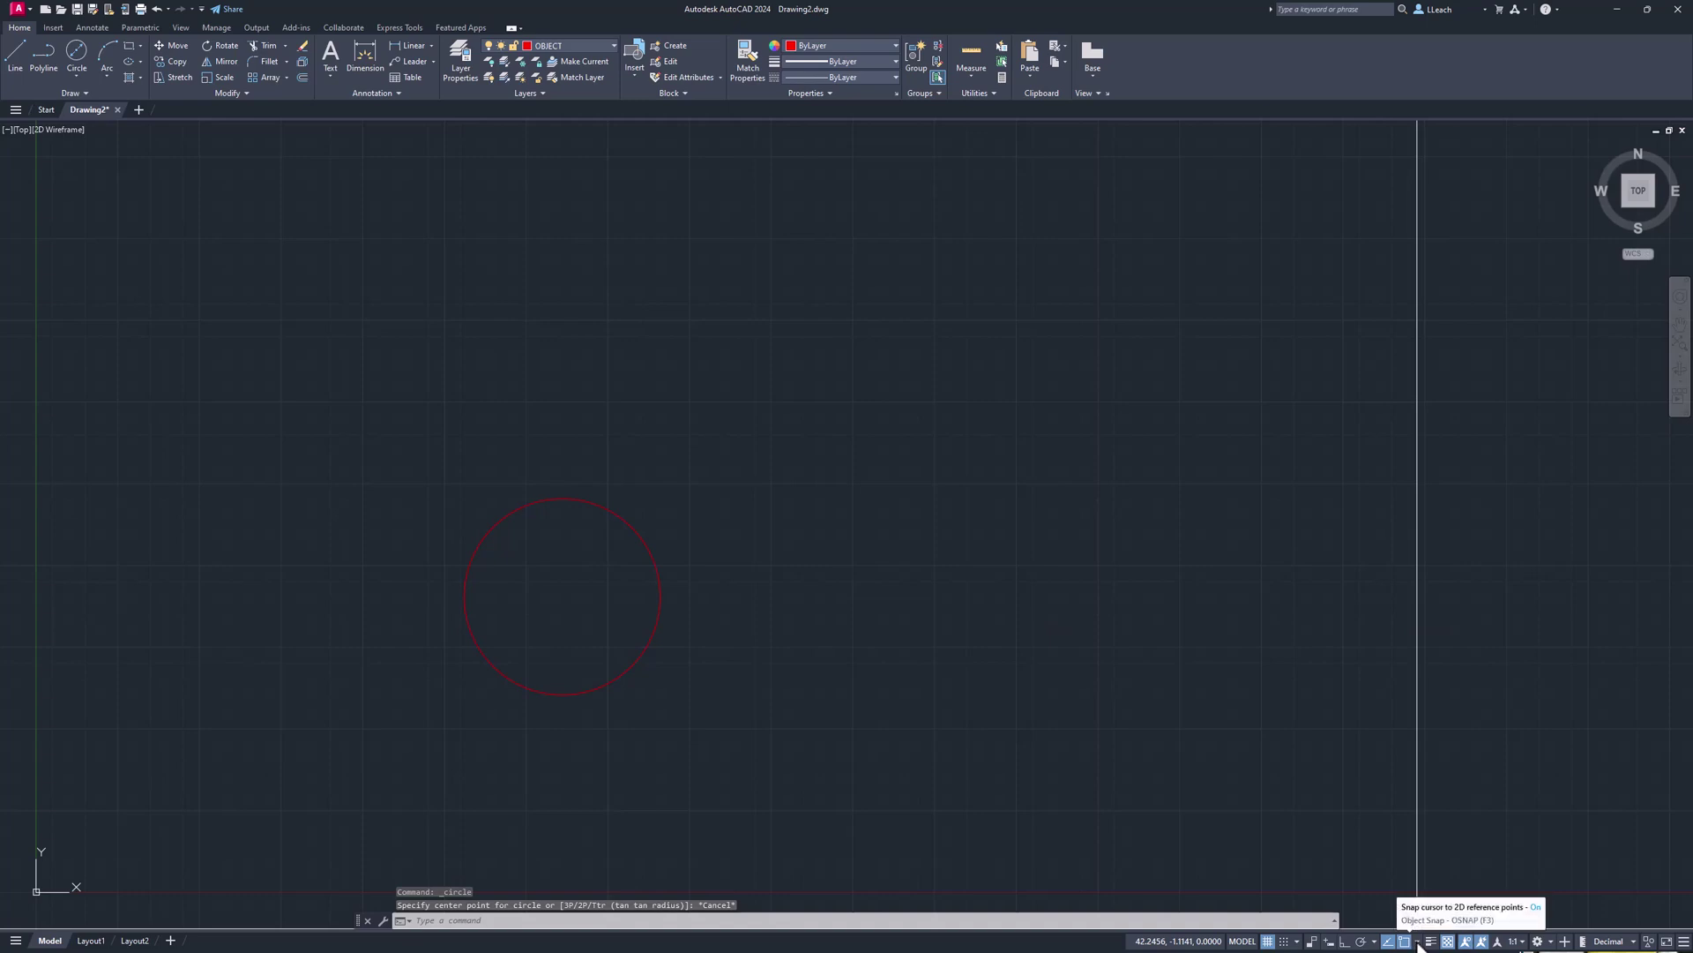
Check the enabled object snap modes and draw a 1.5-diameter circle concentric with the radius 3 circle.
left_click(1417, 941)
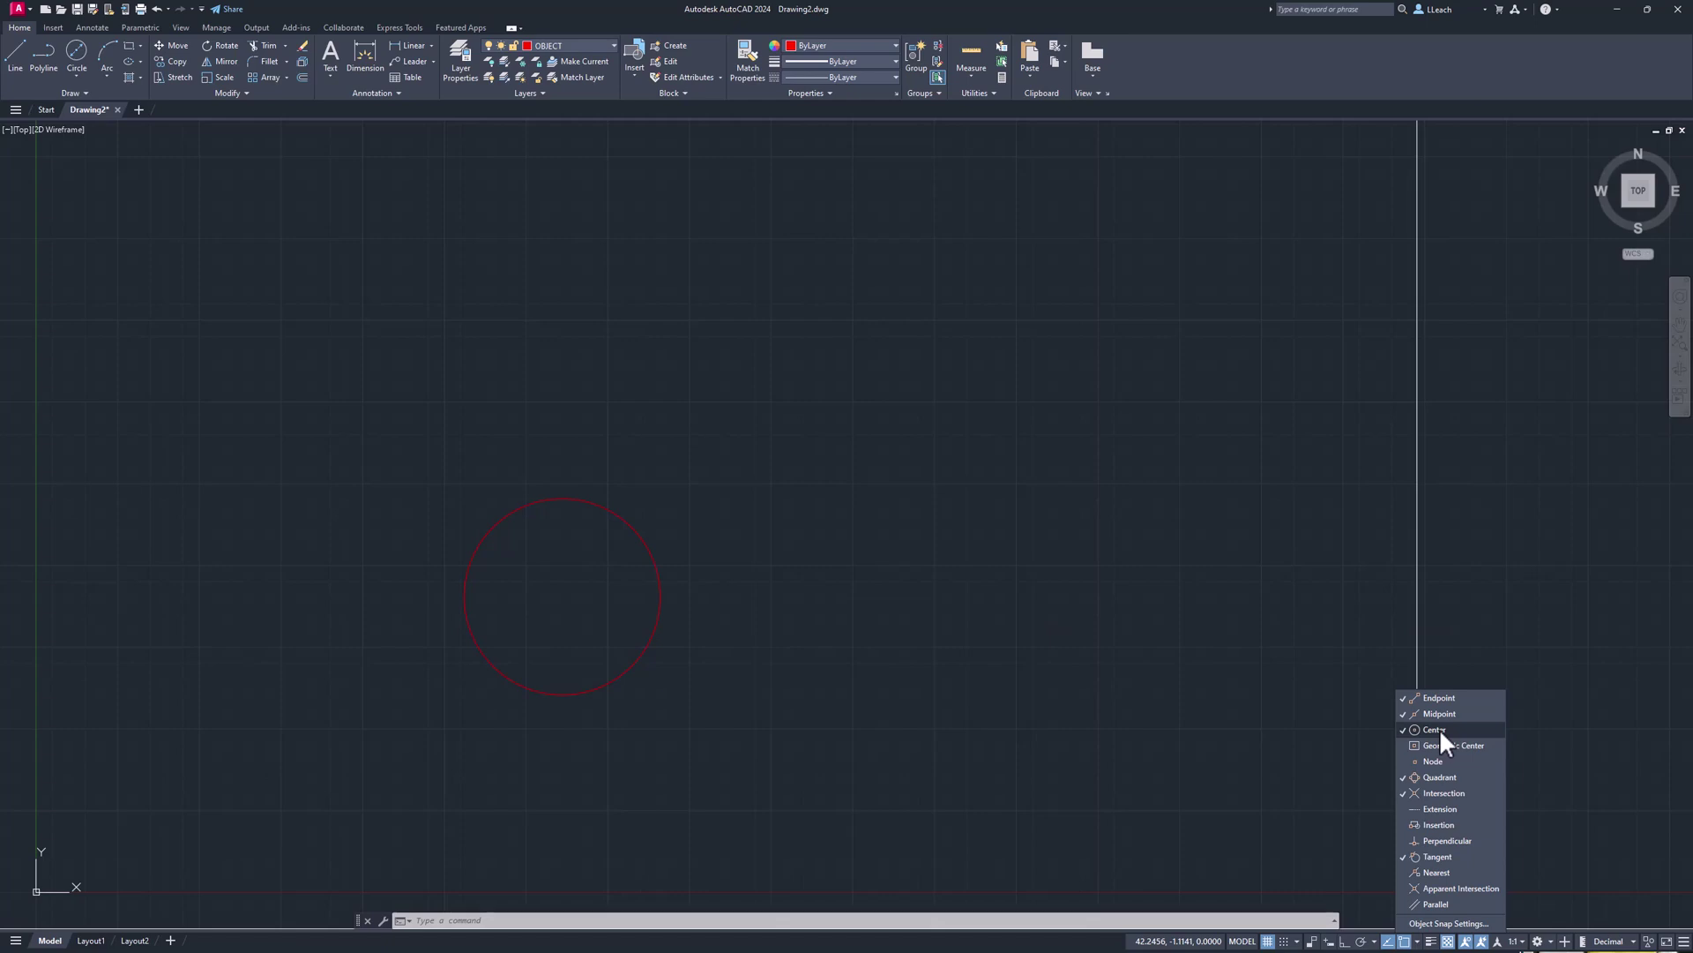
left_click(1555, 844)
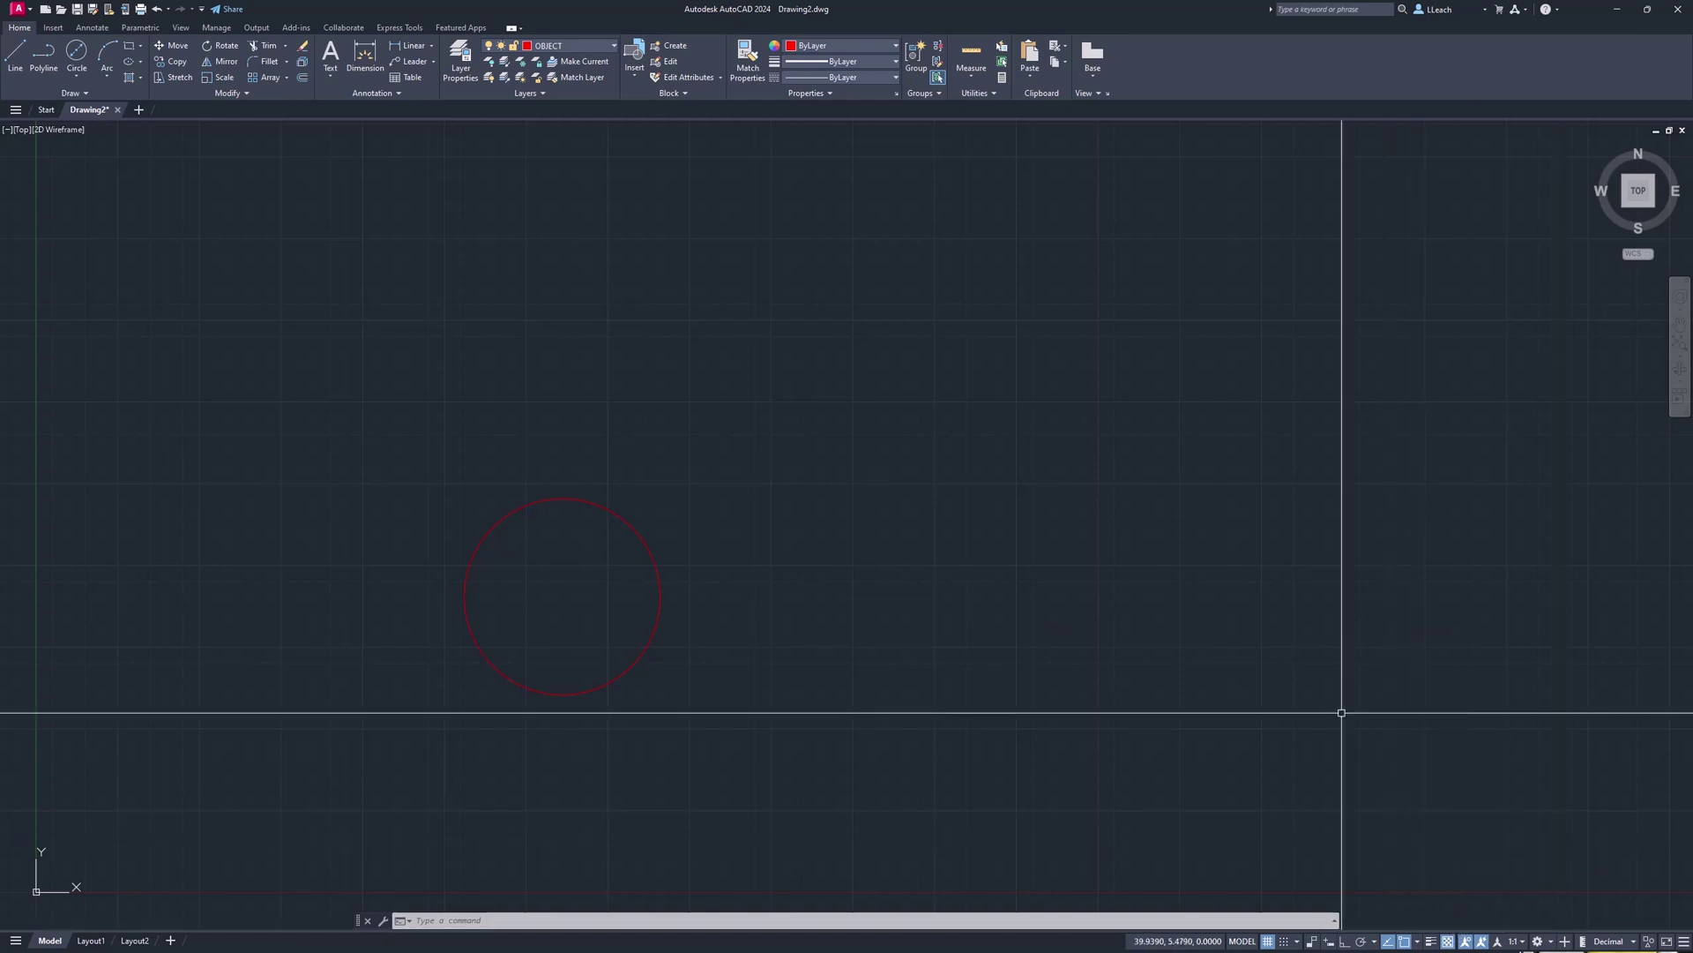
left_click(77, 77)
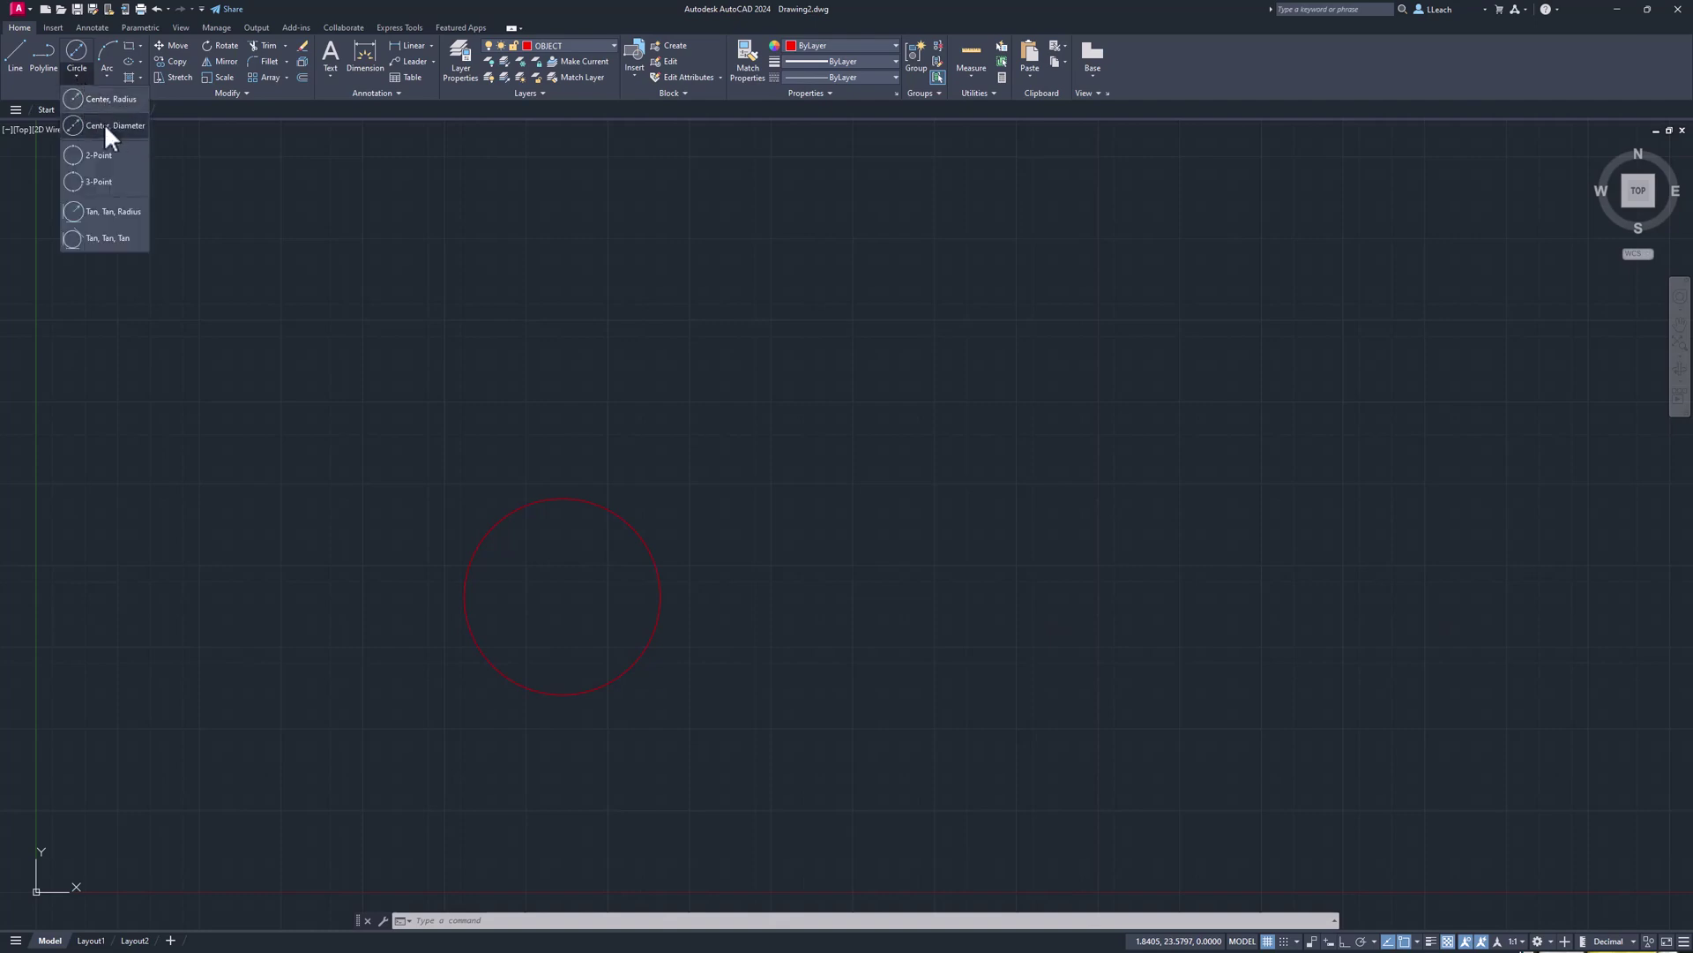
left_click(105, 126)
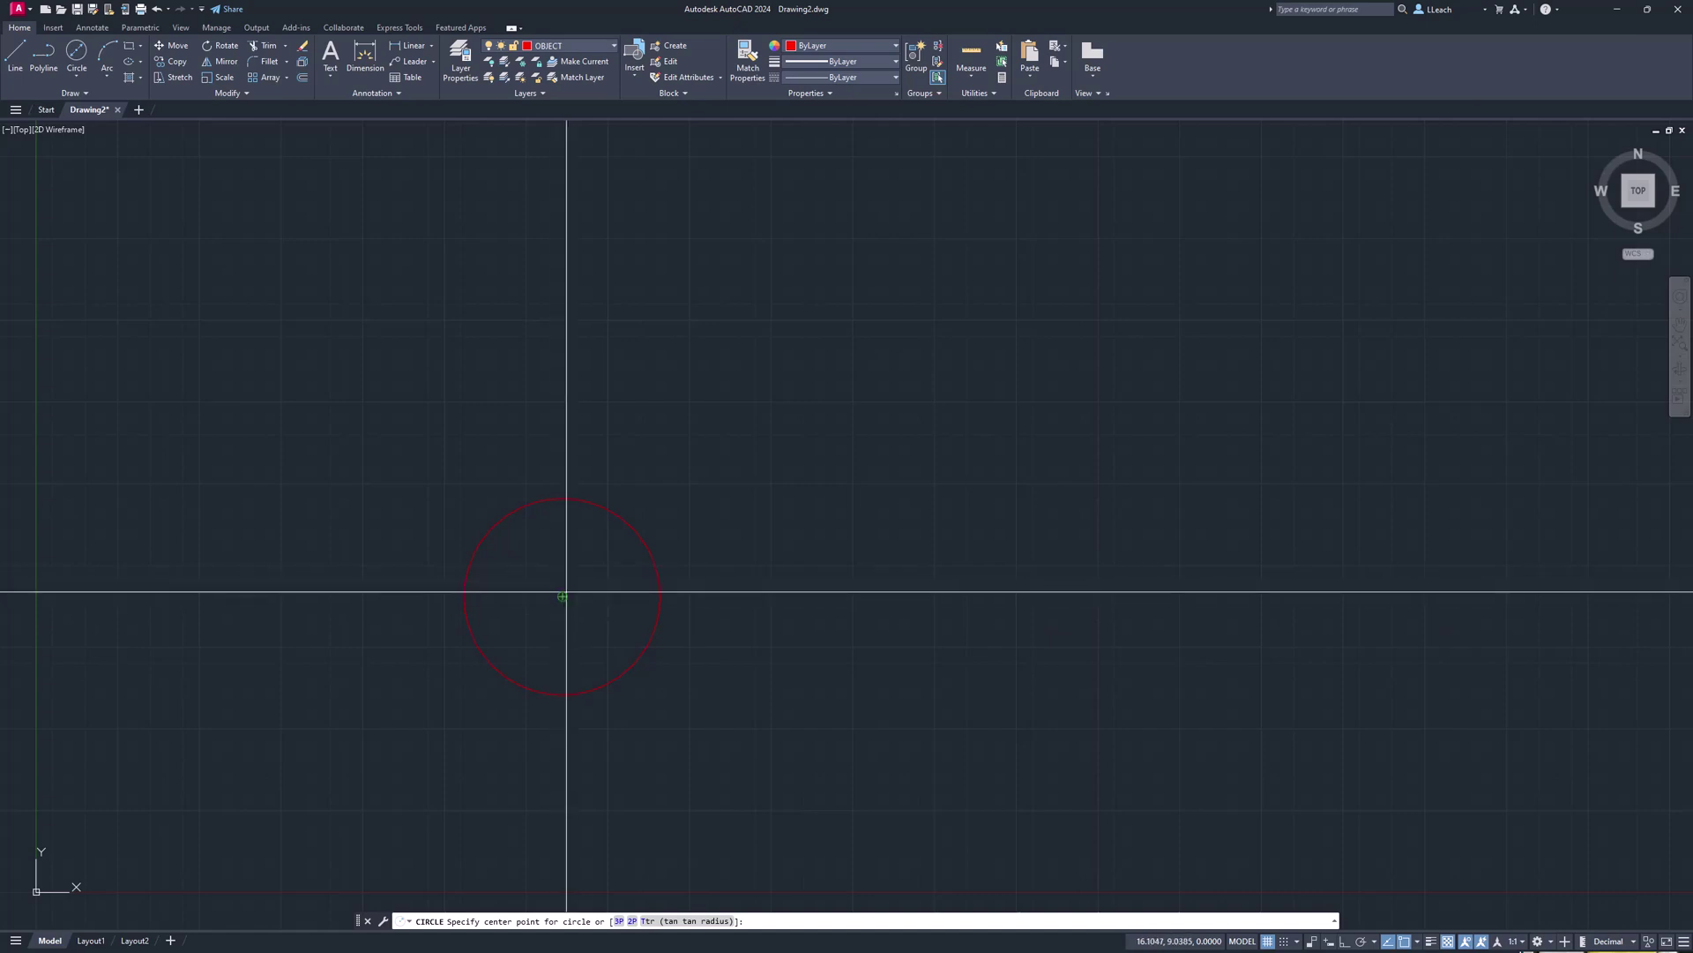
left_click(562, 596)
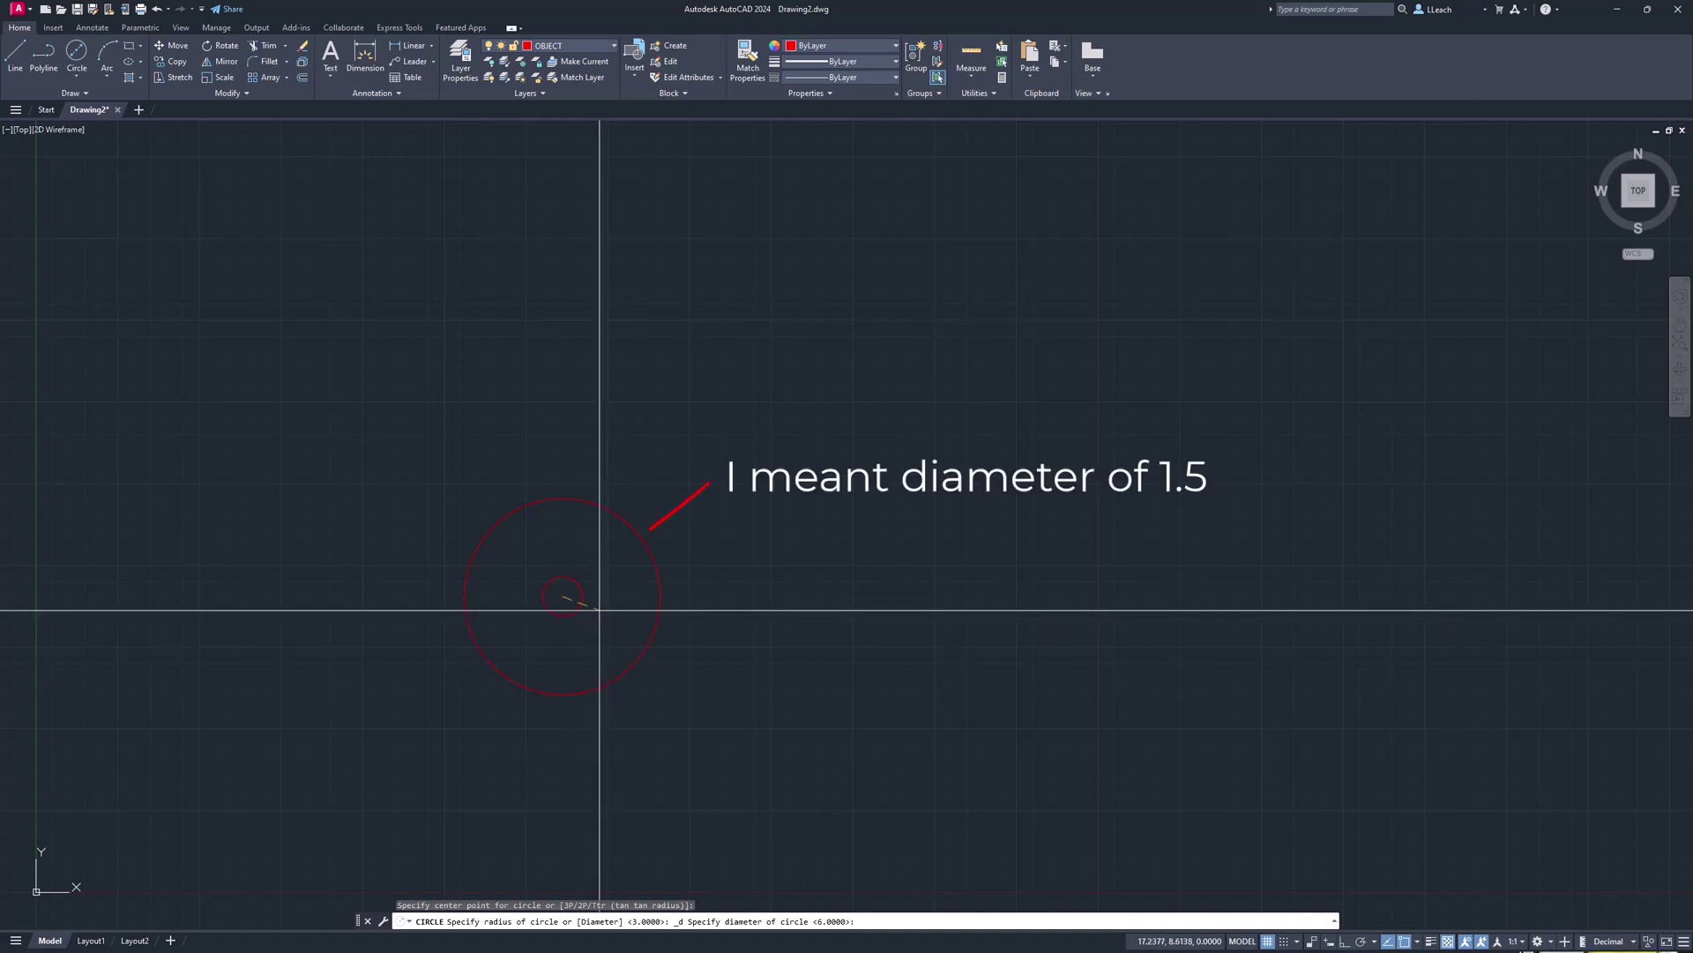
type("1.")
key("Return")
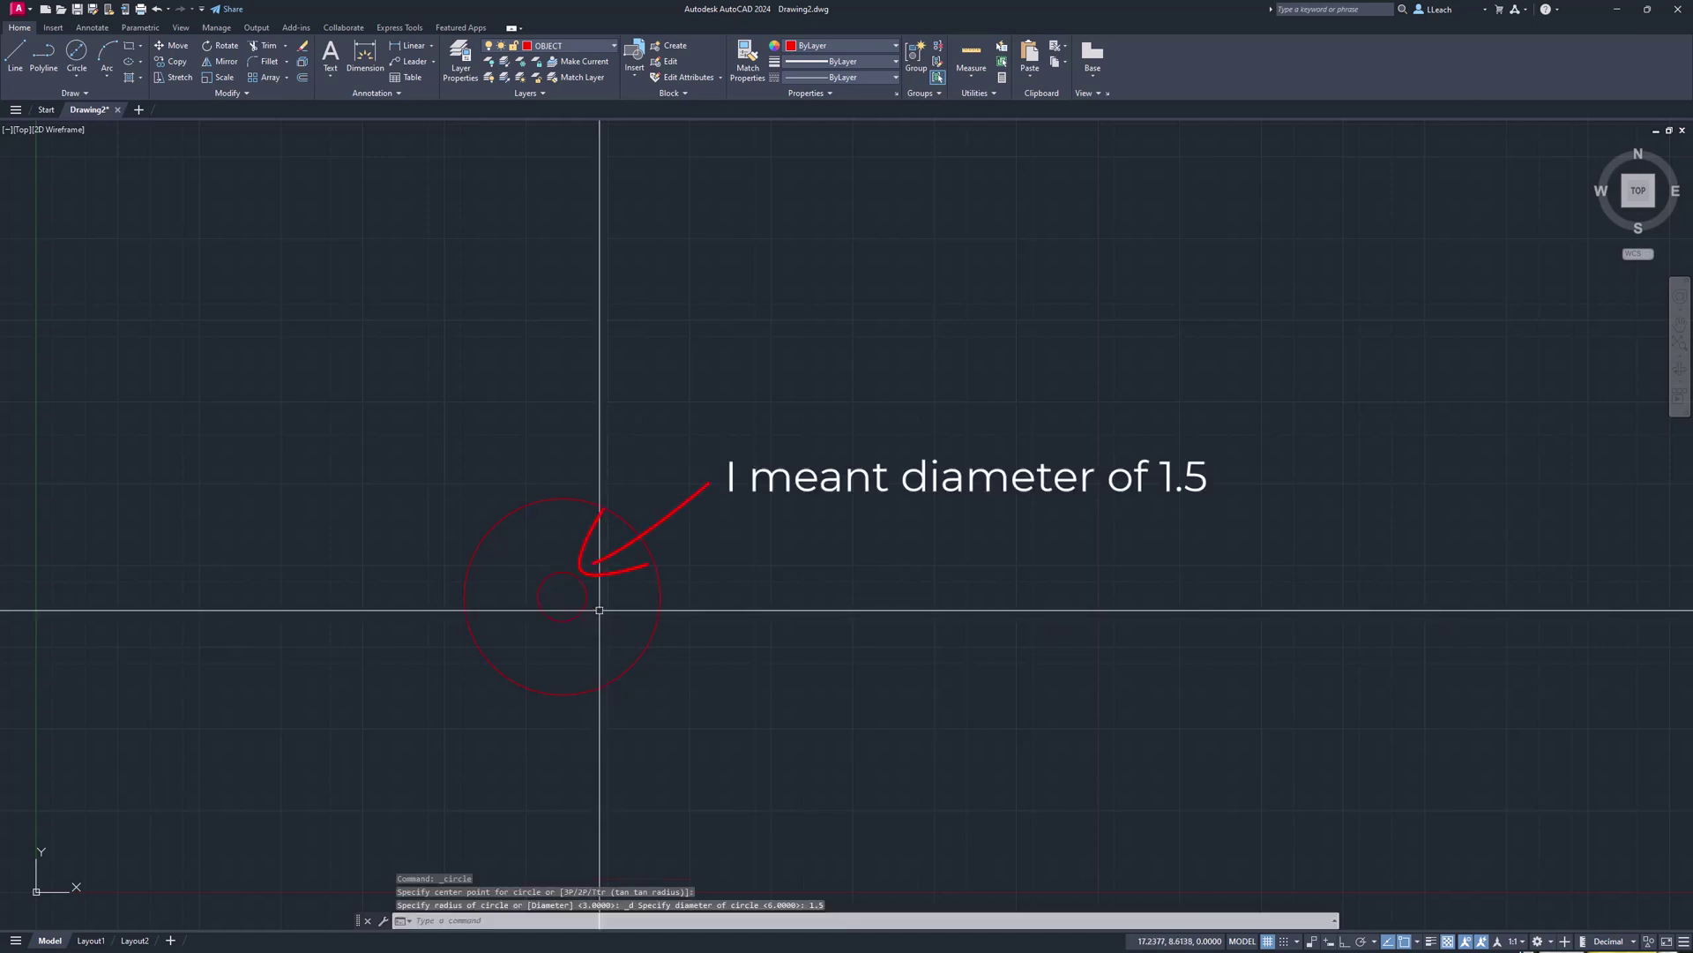
left_click(401, 442)
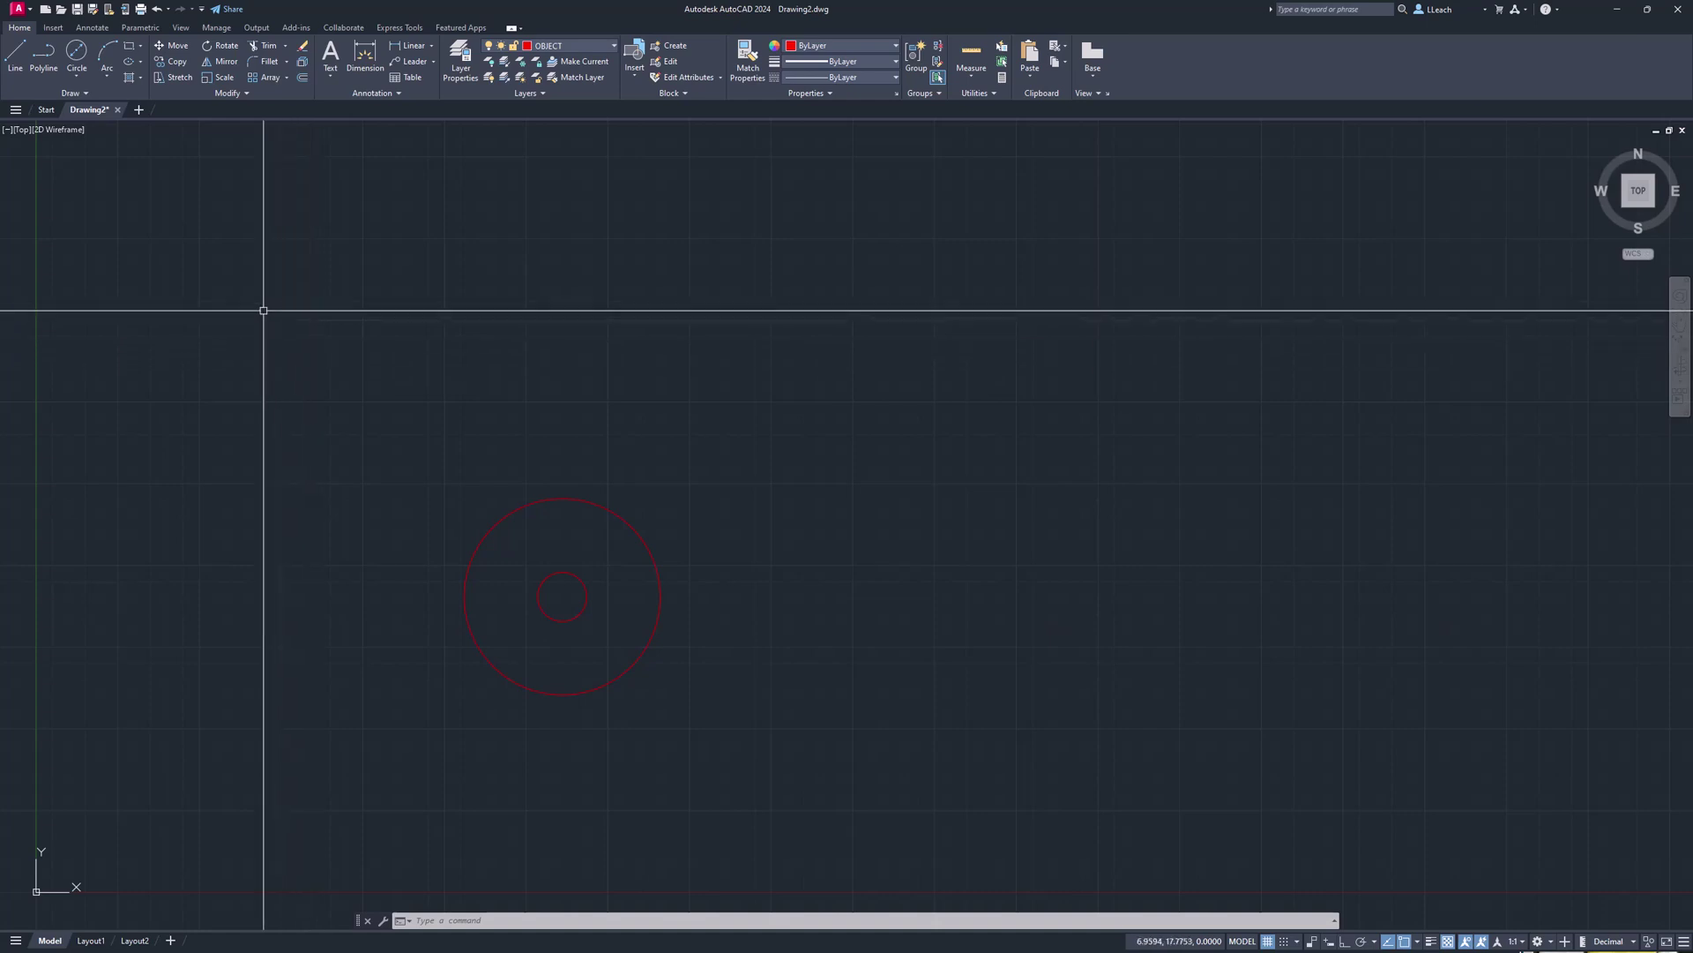
Draw a line from the top quadrant of the radius 3 circle to the relative polar point @4<120.
left_click(18, 62)
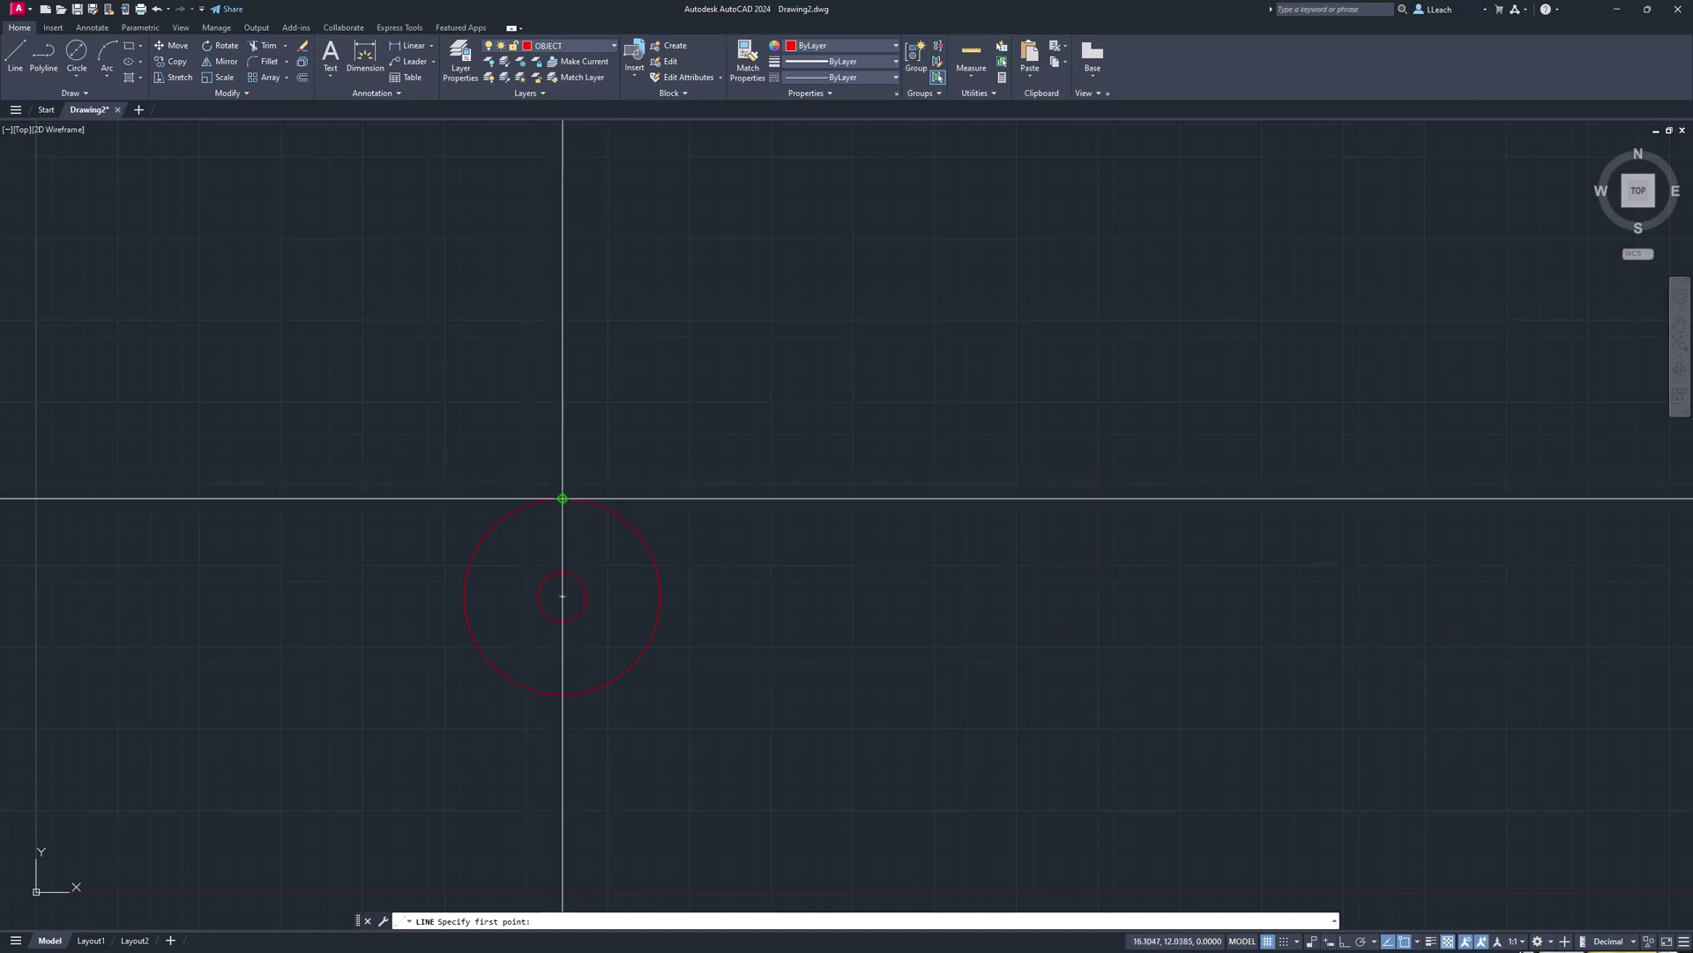
left_click(562, 498)
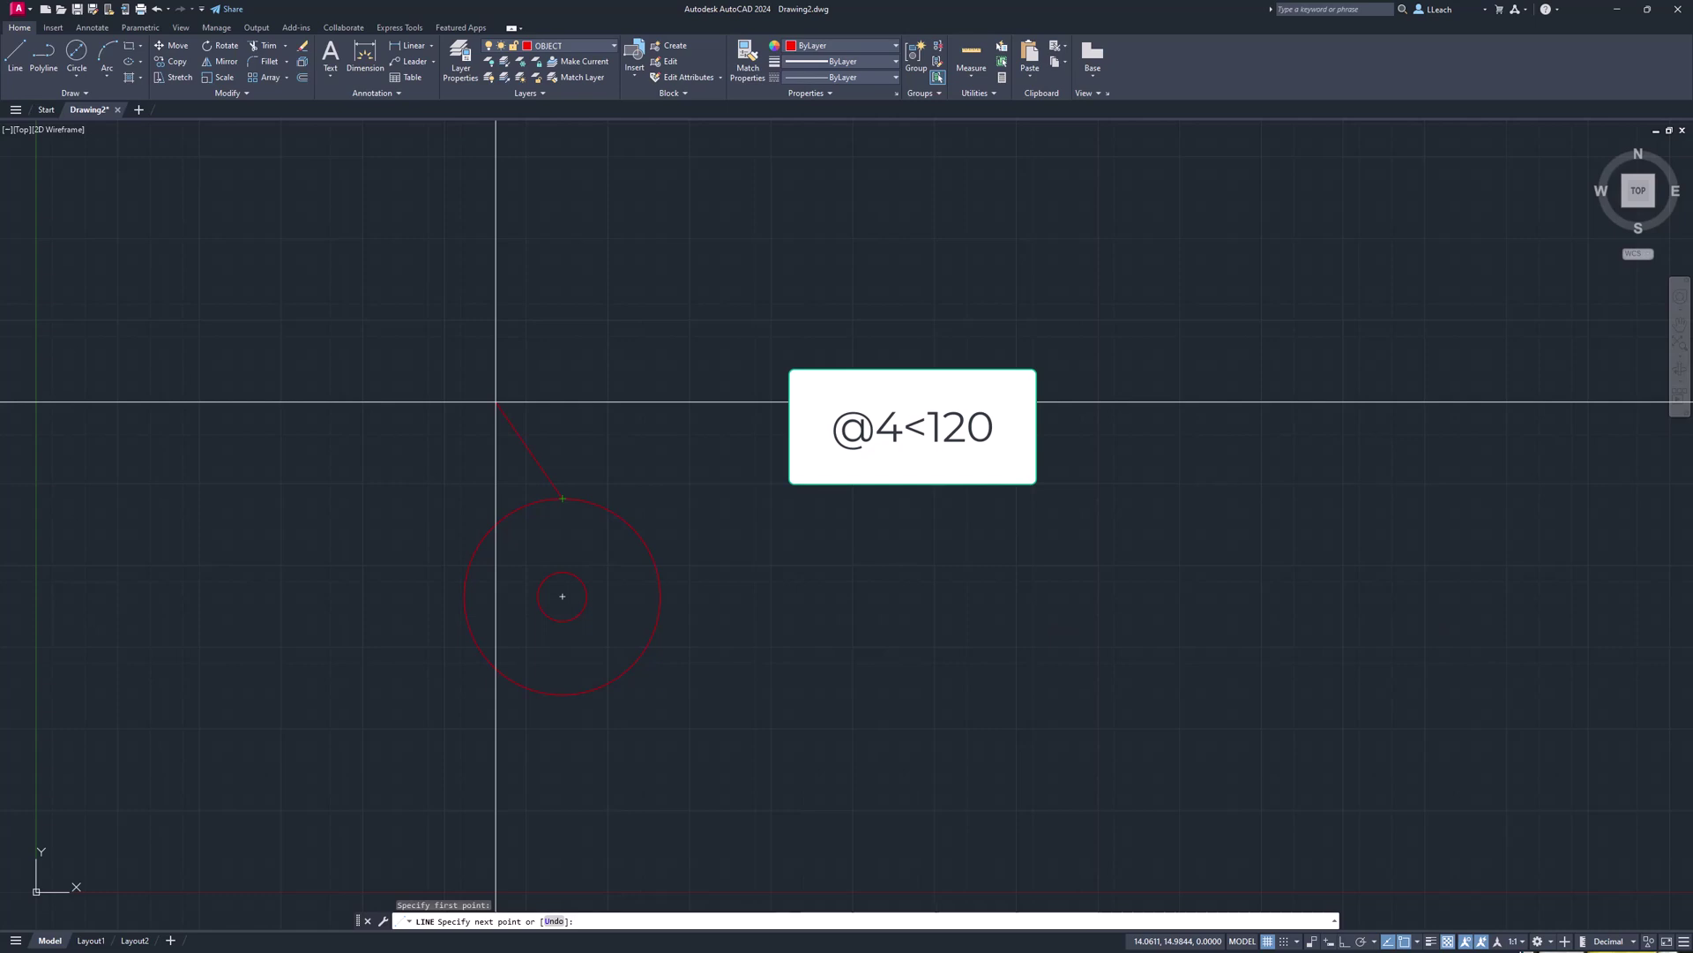
key("F8")
type("@4<")
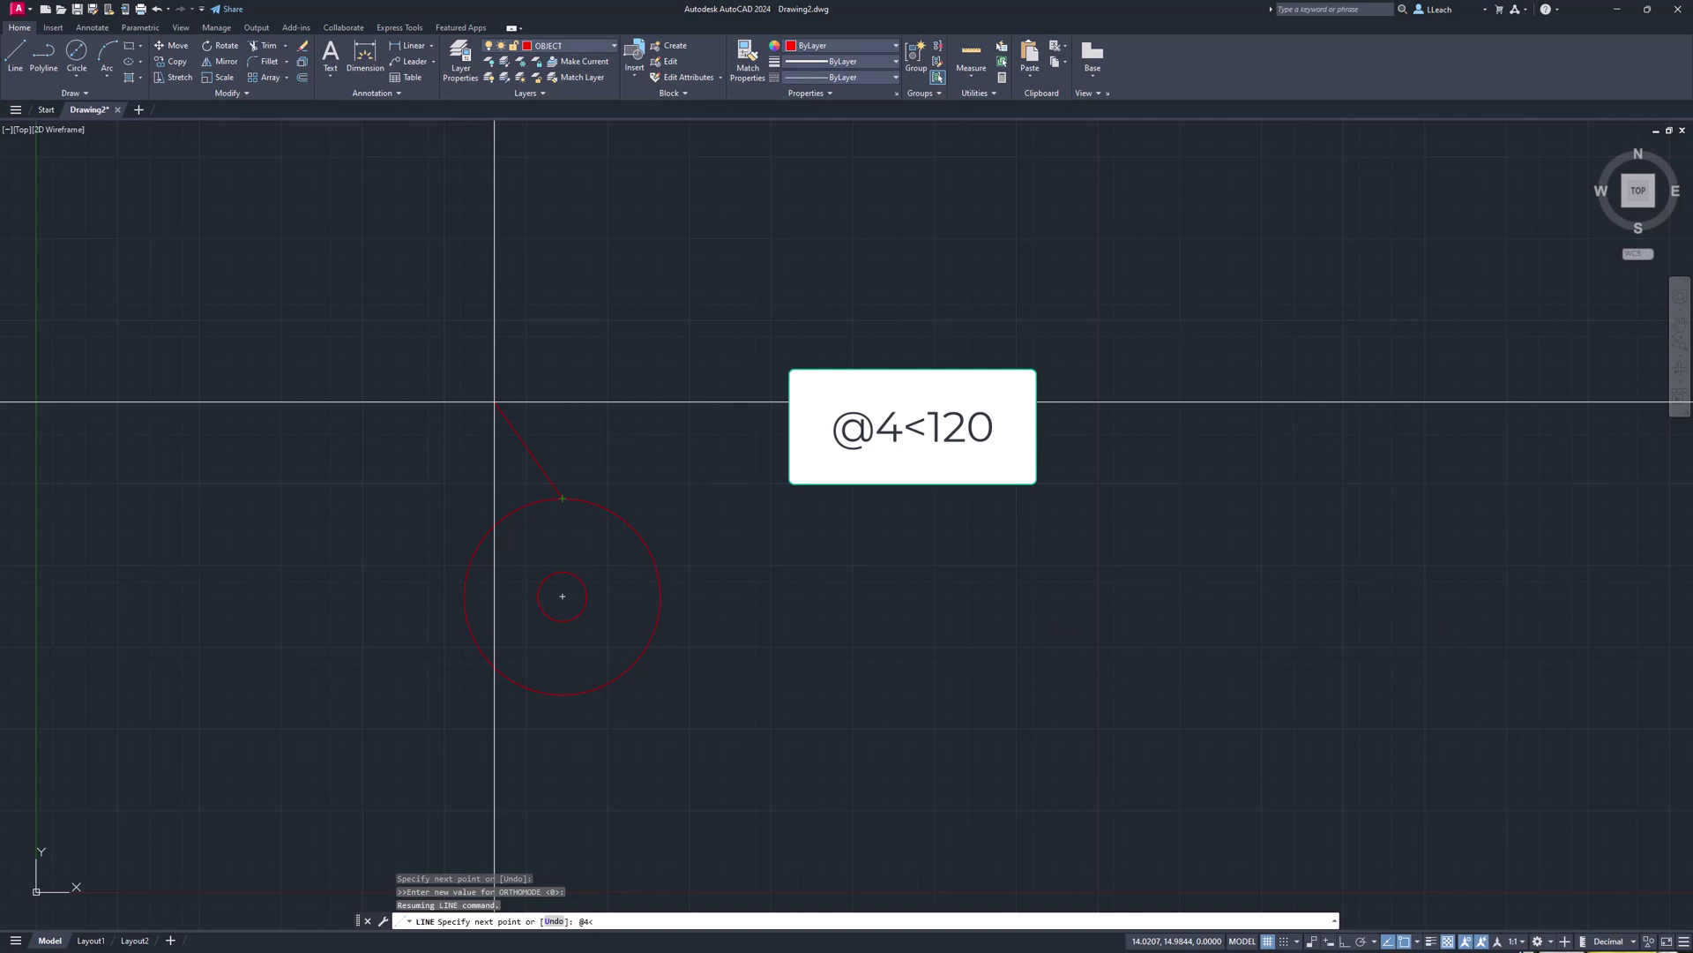
type("120")
key("Return")
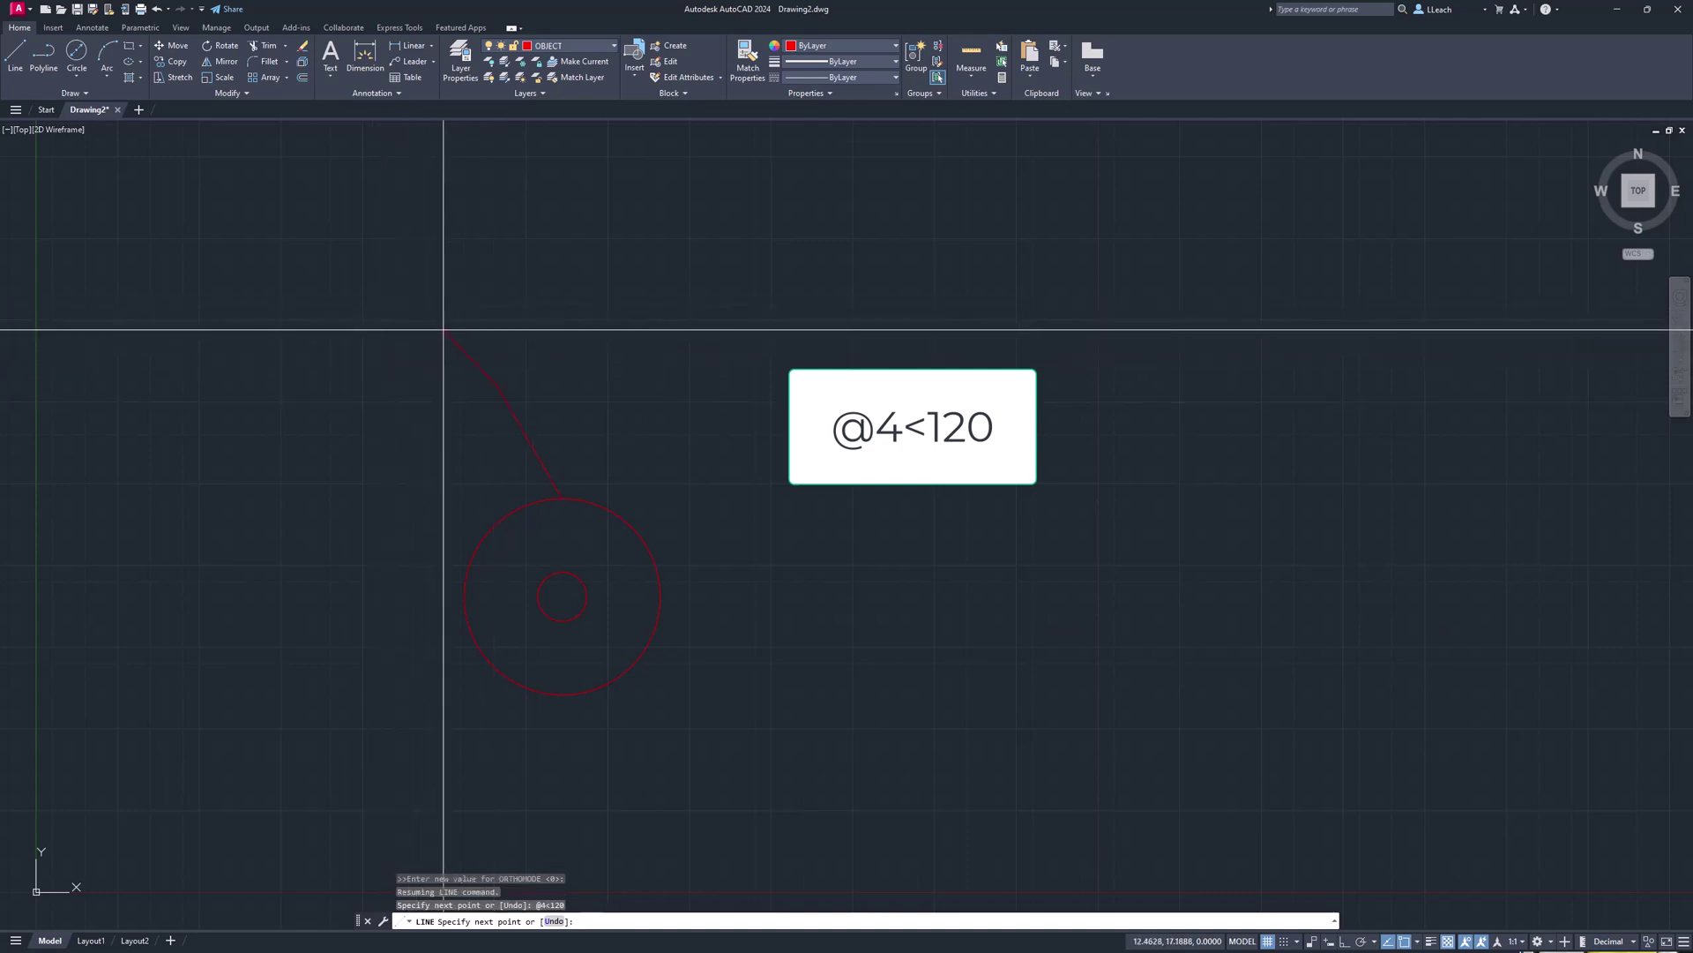
key("Escape")
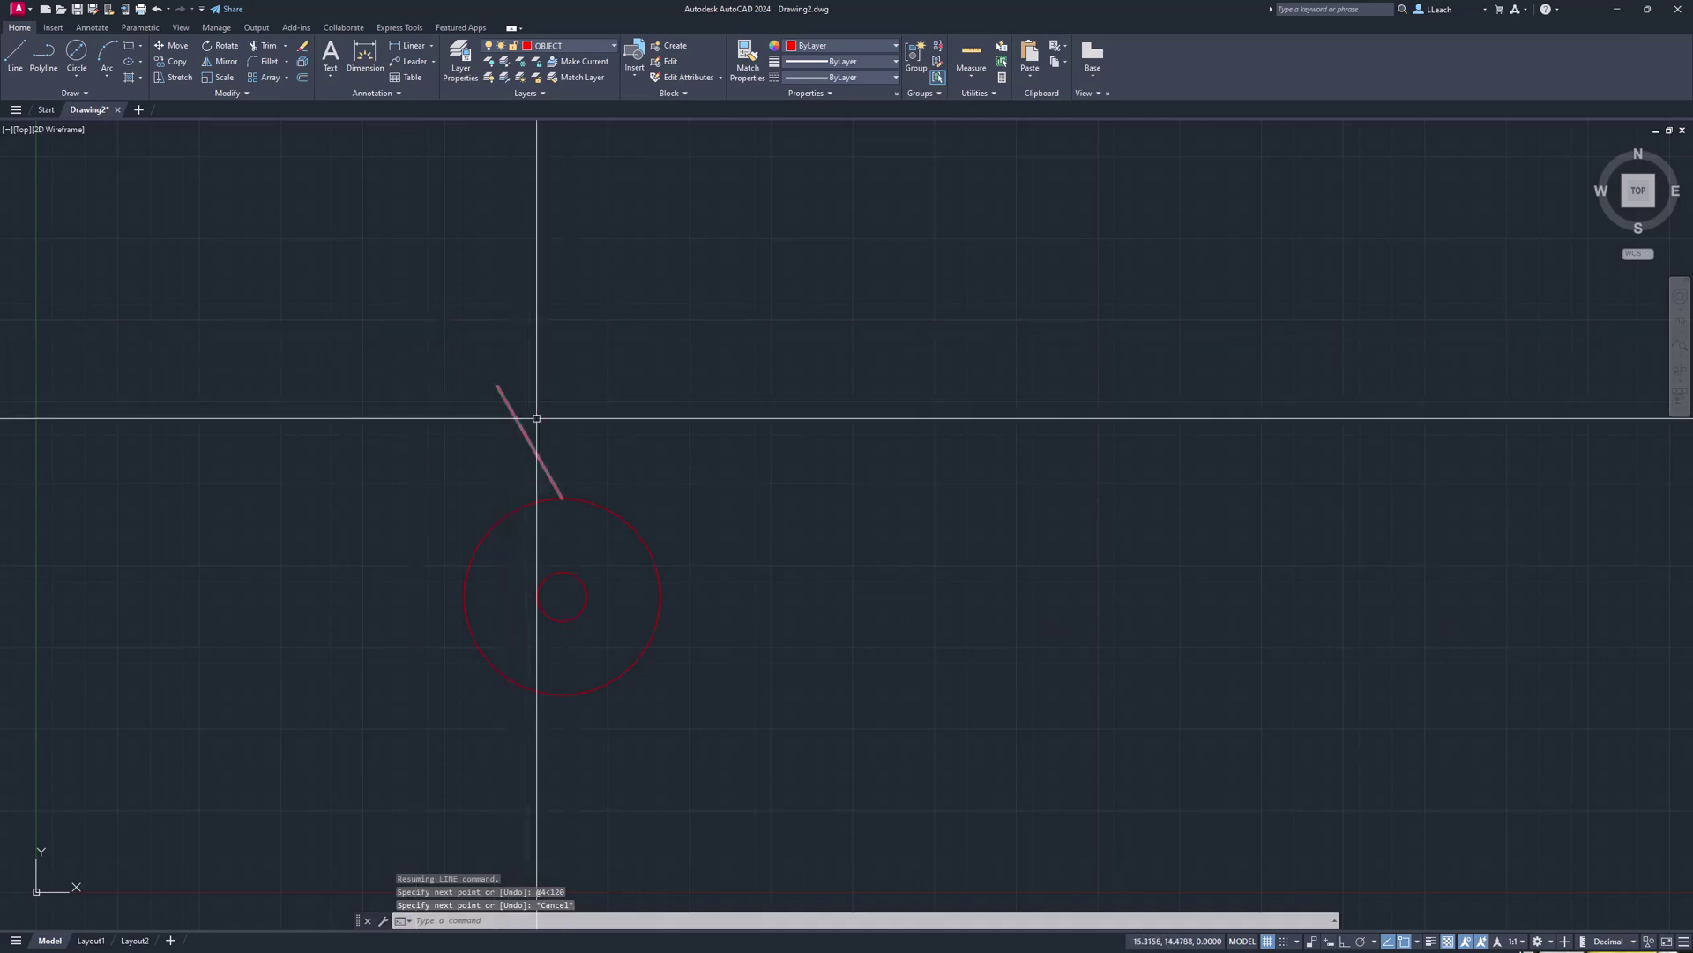
Move the angled line above the large circle to the CENTERLINE layer and clear the selection.
left_click(511, 409)
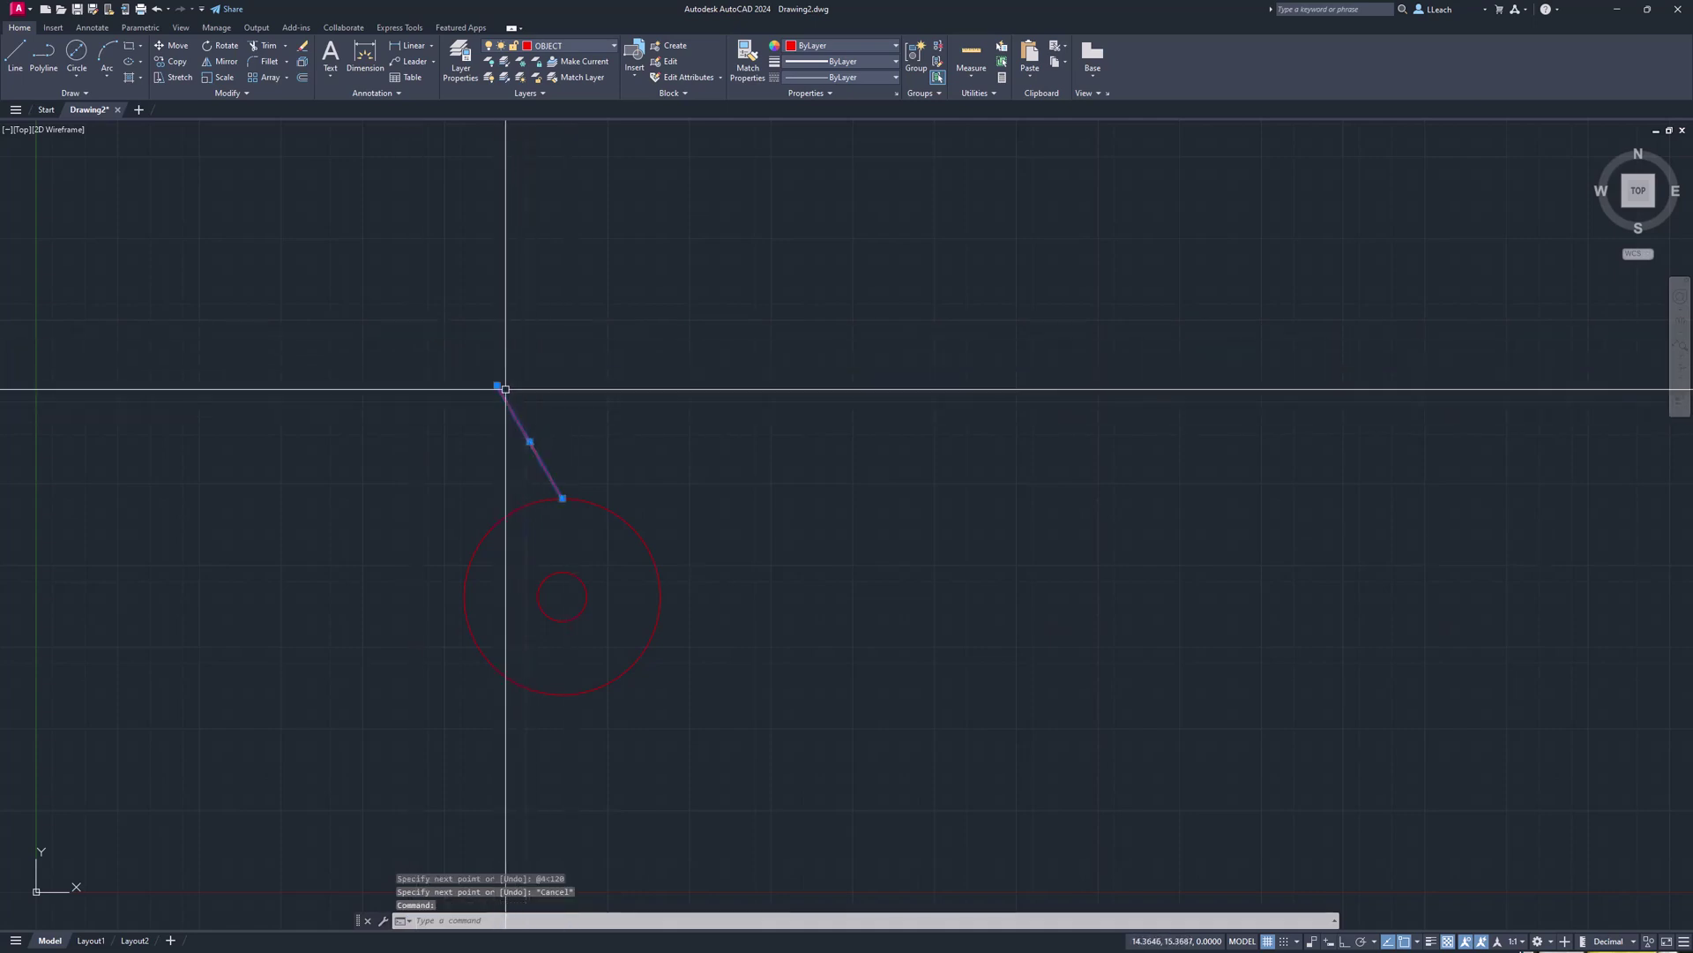
left_click(558, 44)
left_click(551, 78)
key("Escape")
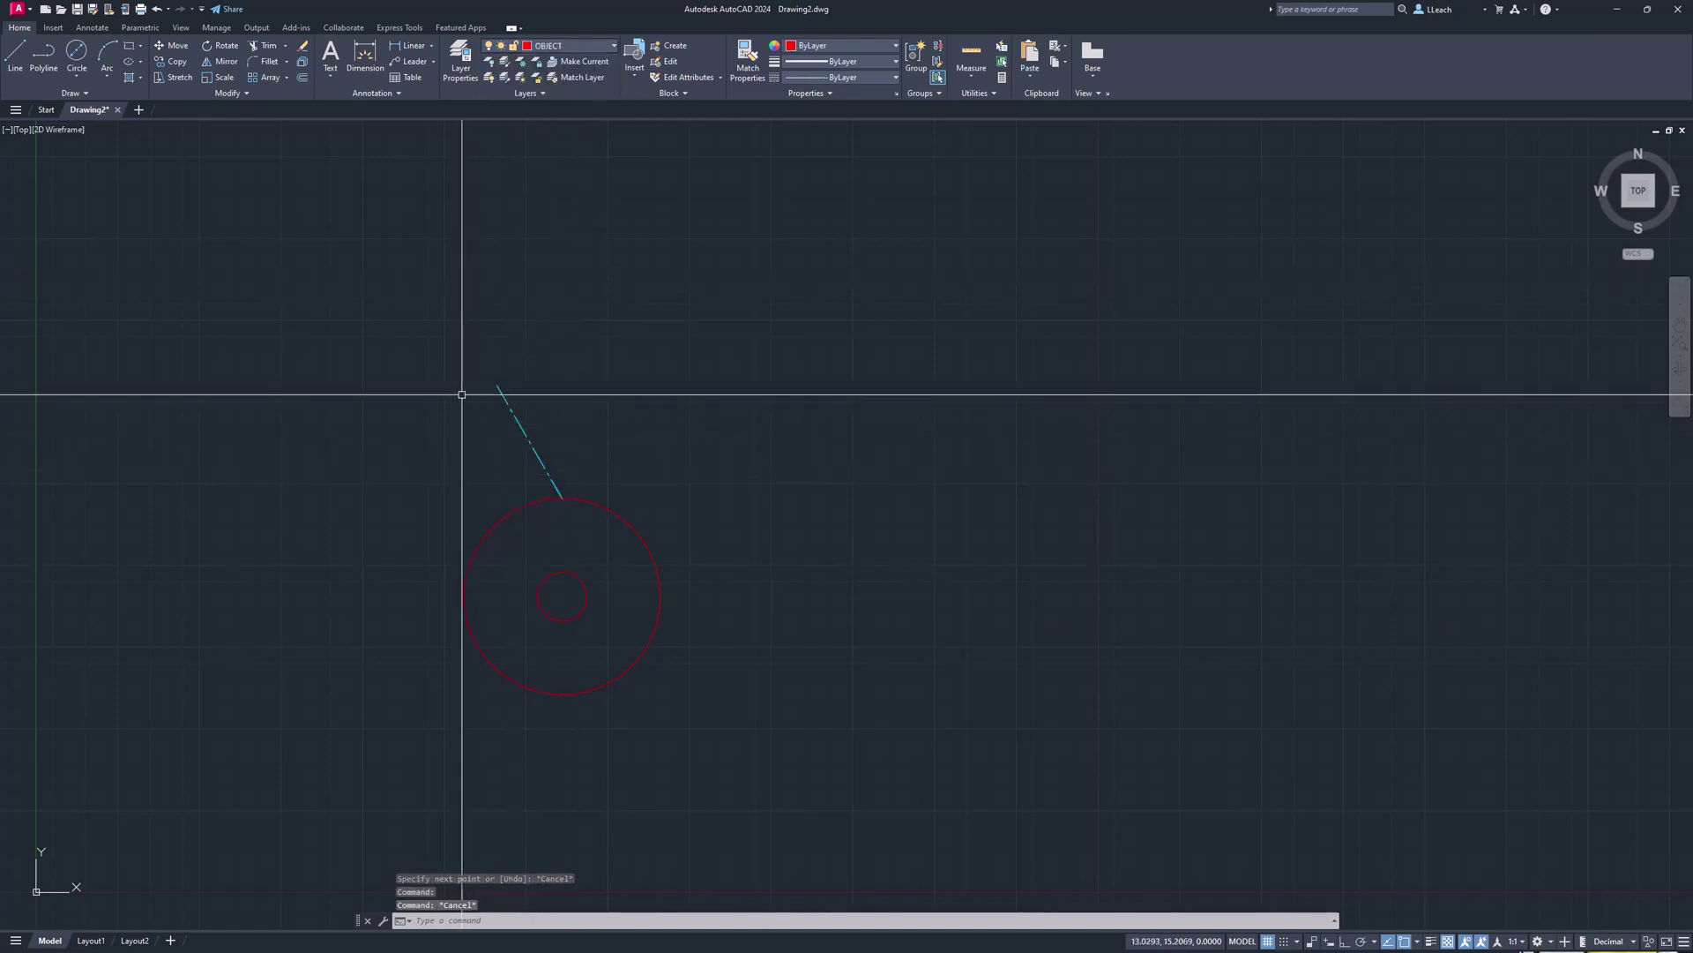
Draw a center-radius circle with a radius of 2 at the upper end of the centerline.
left_click(82, 72)
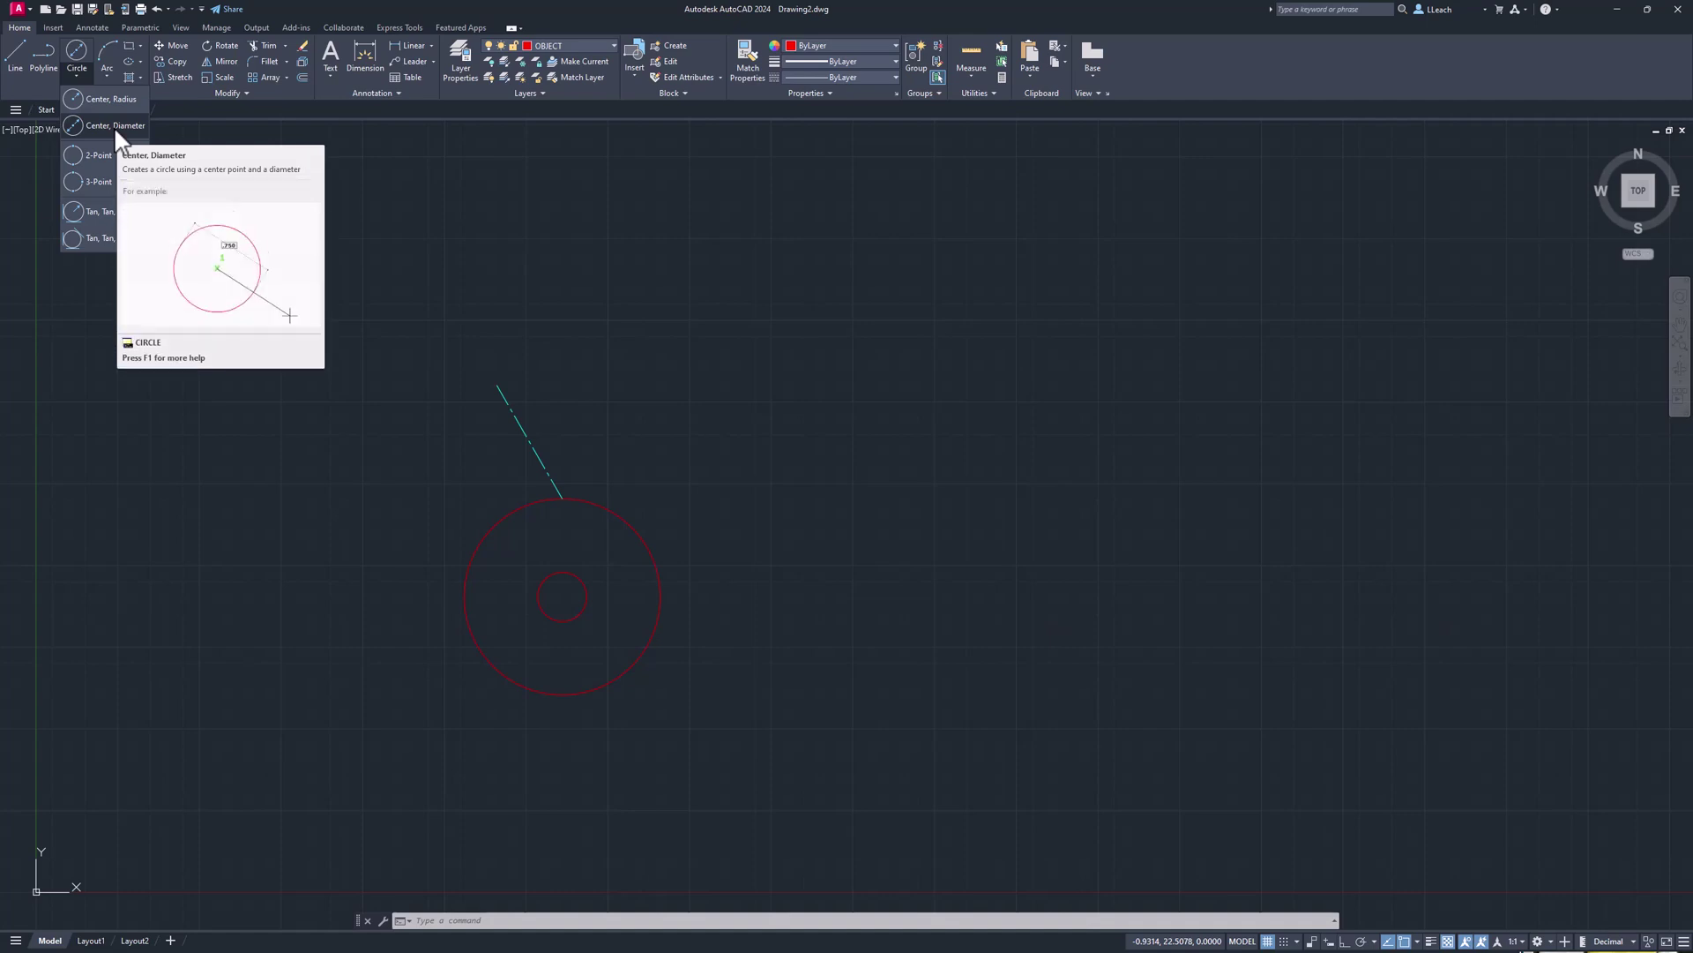
left_click(113, 106)
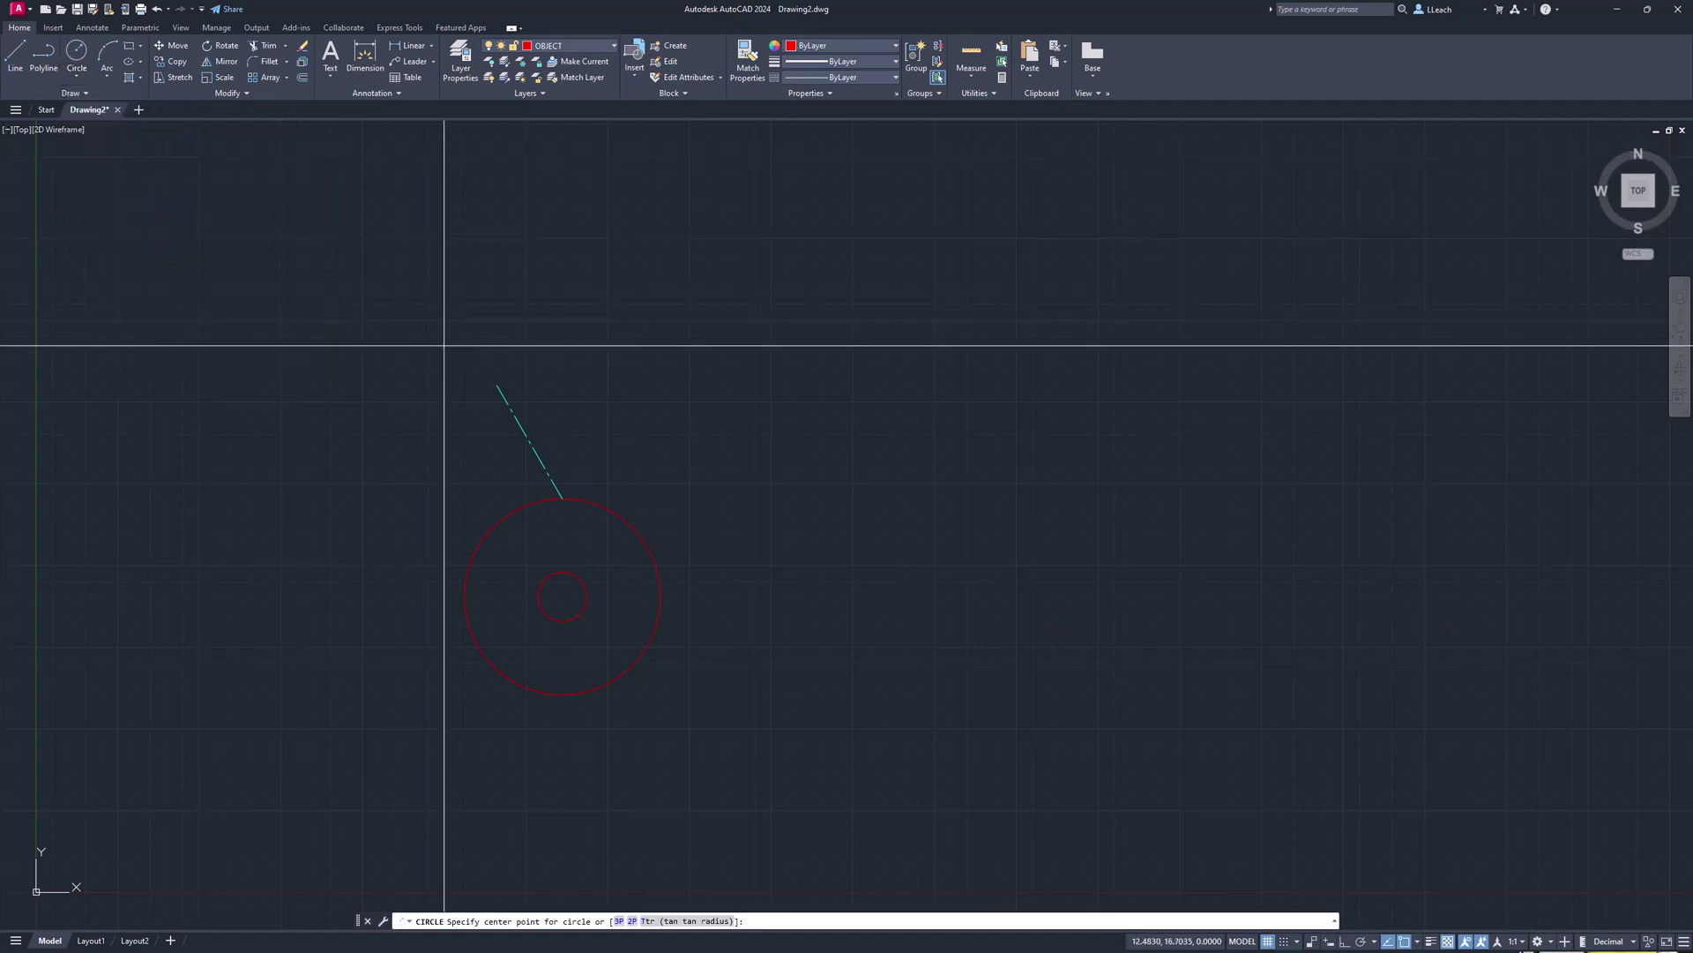
left_click(496, 384)
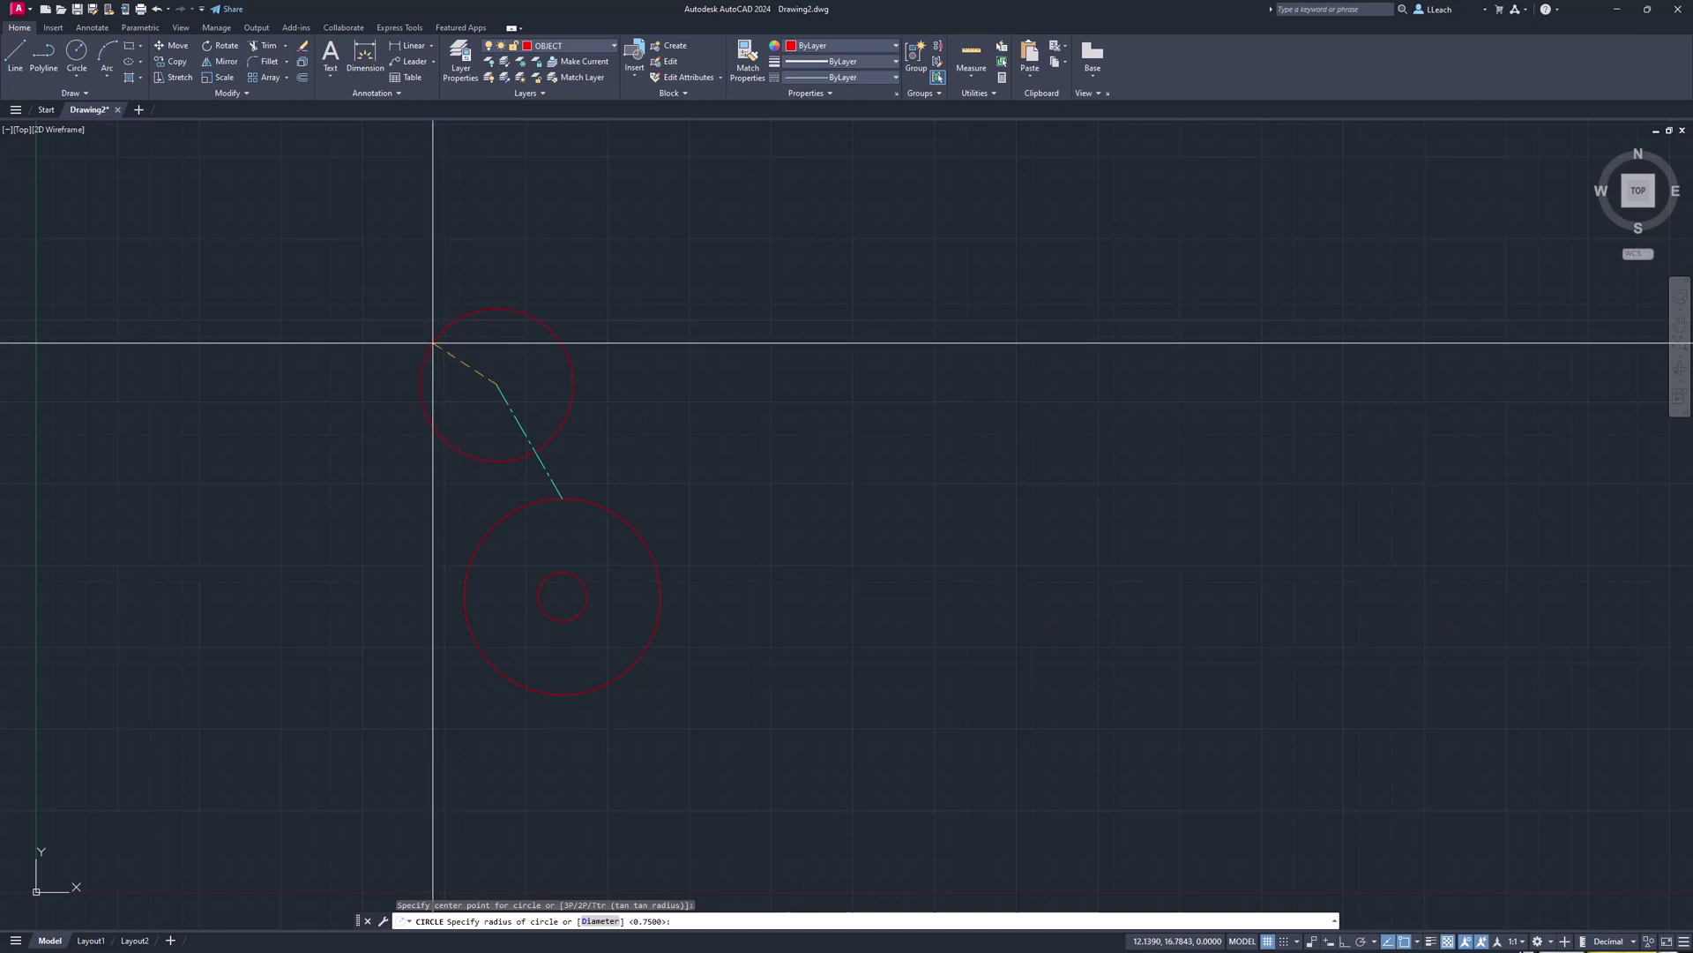
type("2")
key("Return")
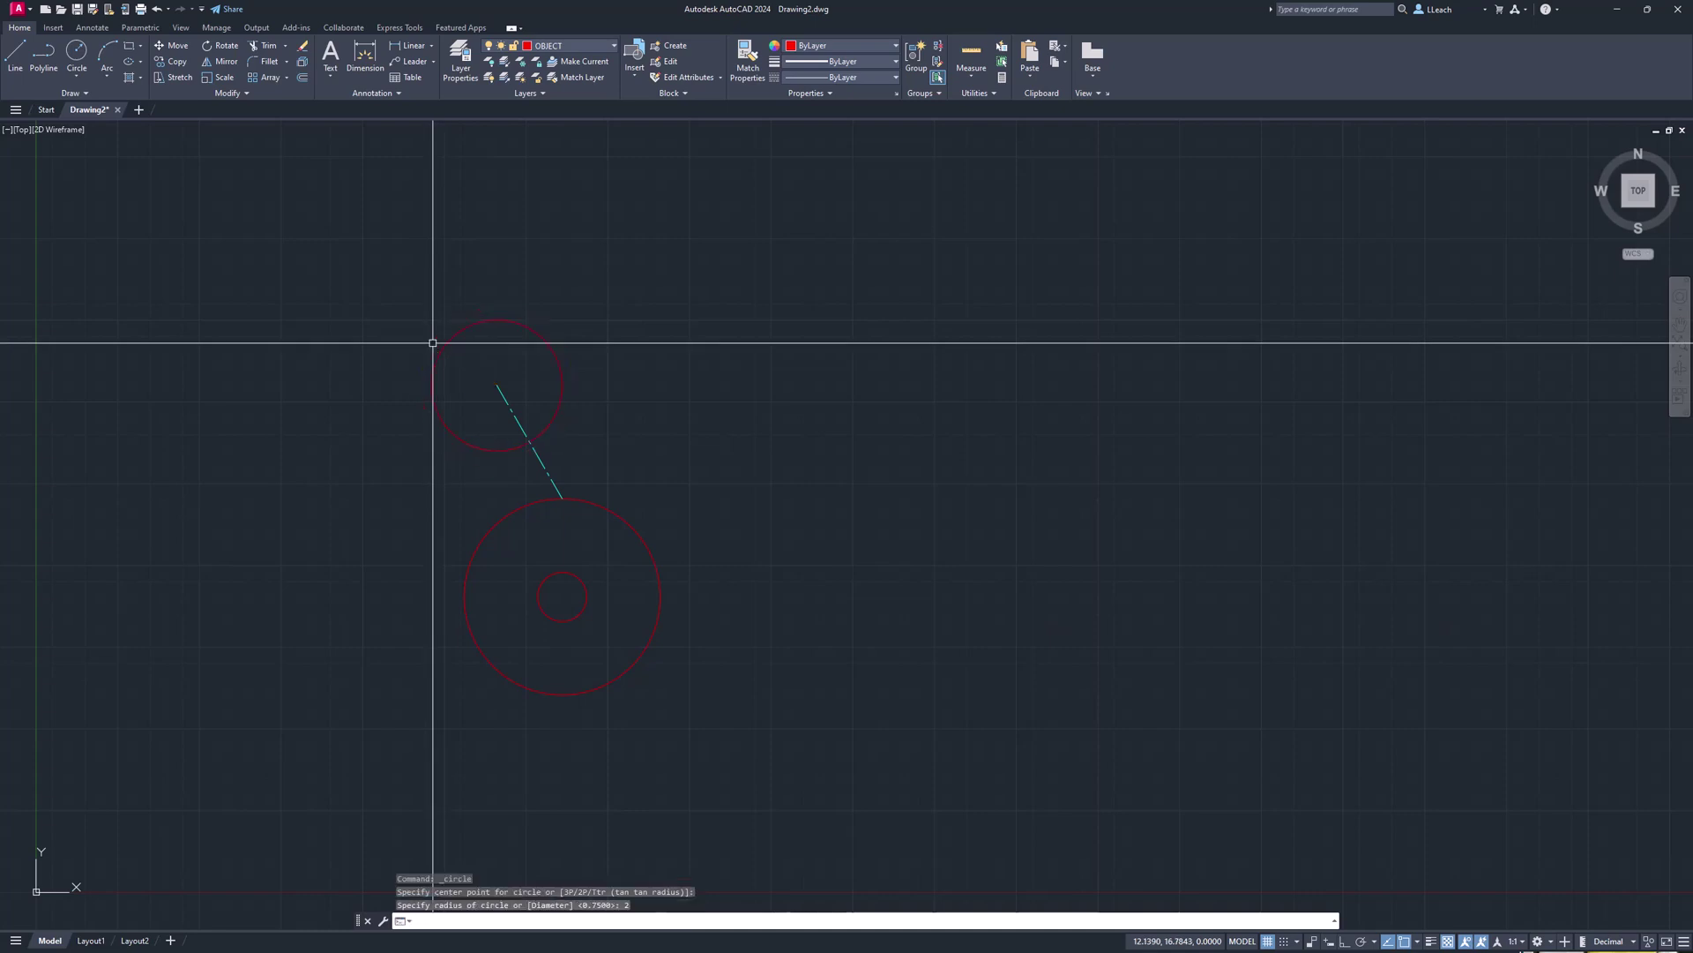
Draw a center-diameter circle with a diameter of 1.5 concentric with the radius 2 circle.
left_click(78, 75)
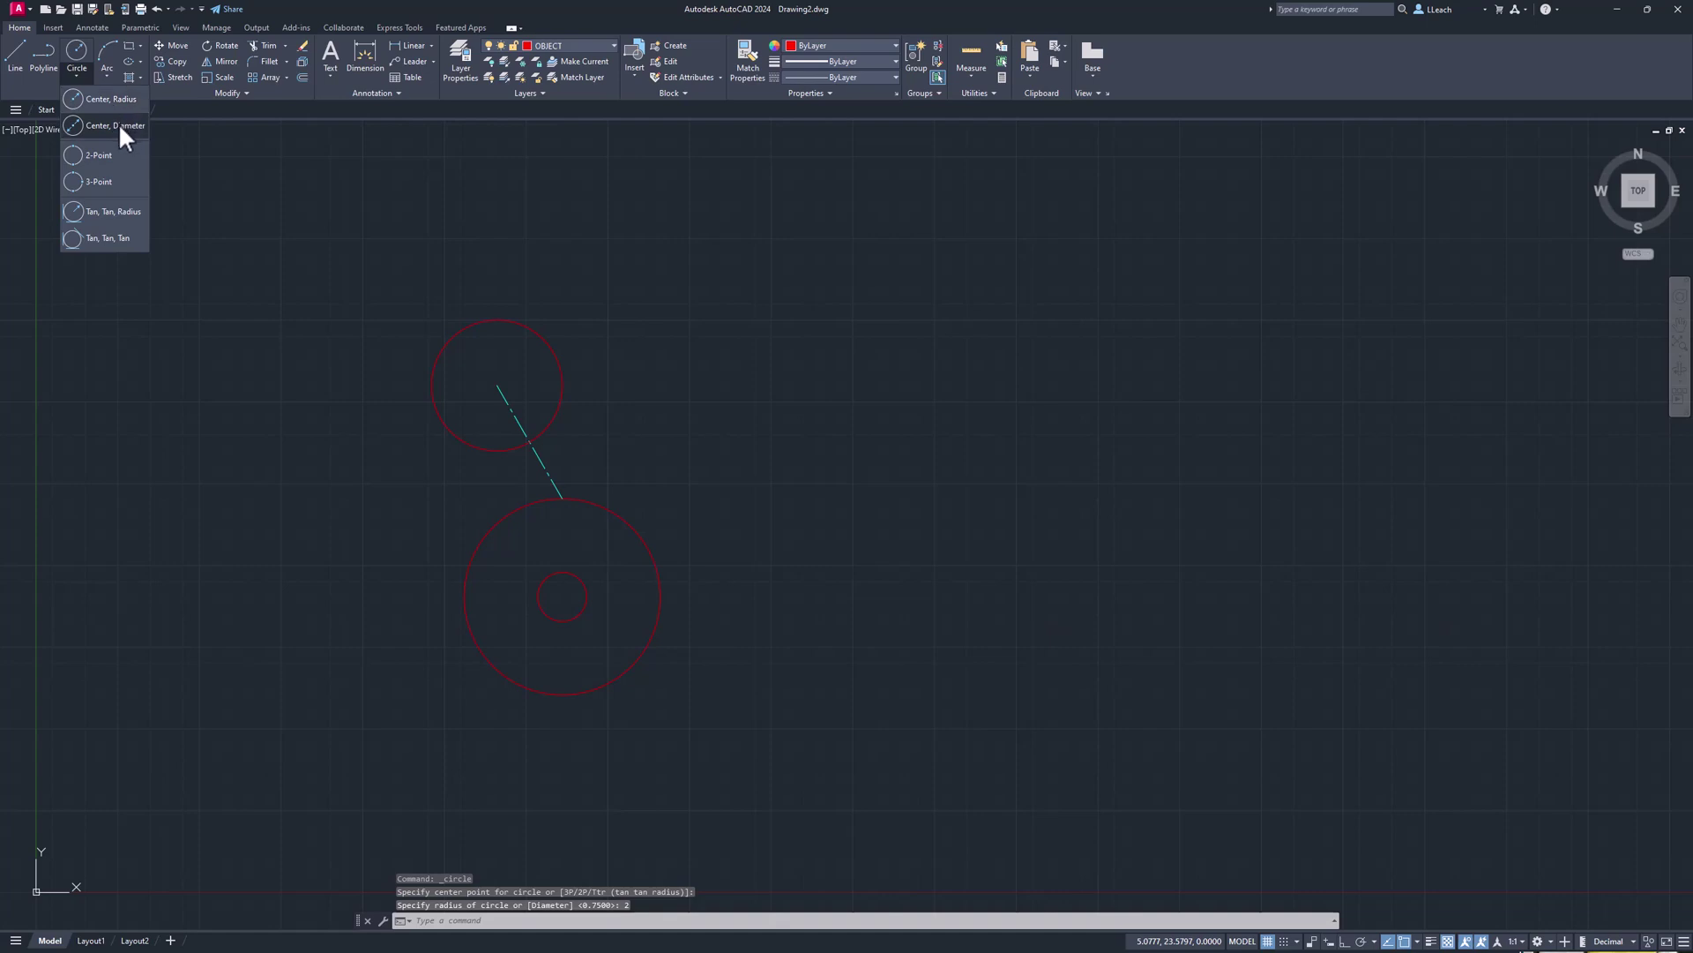
left_click(120, 126)
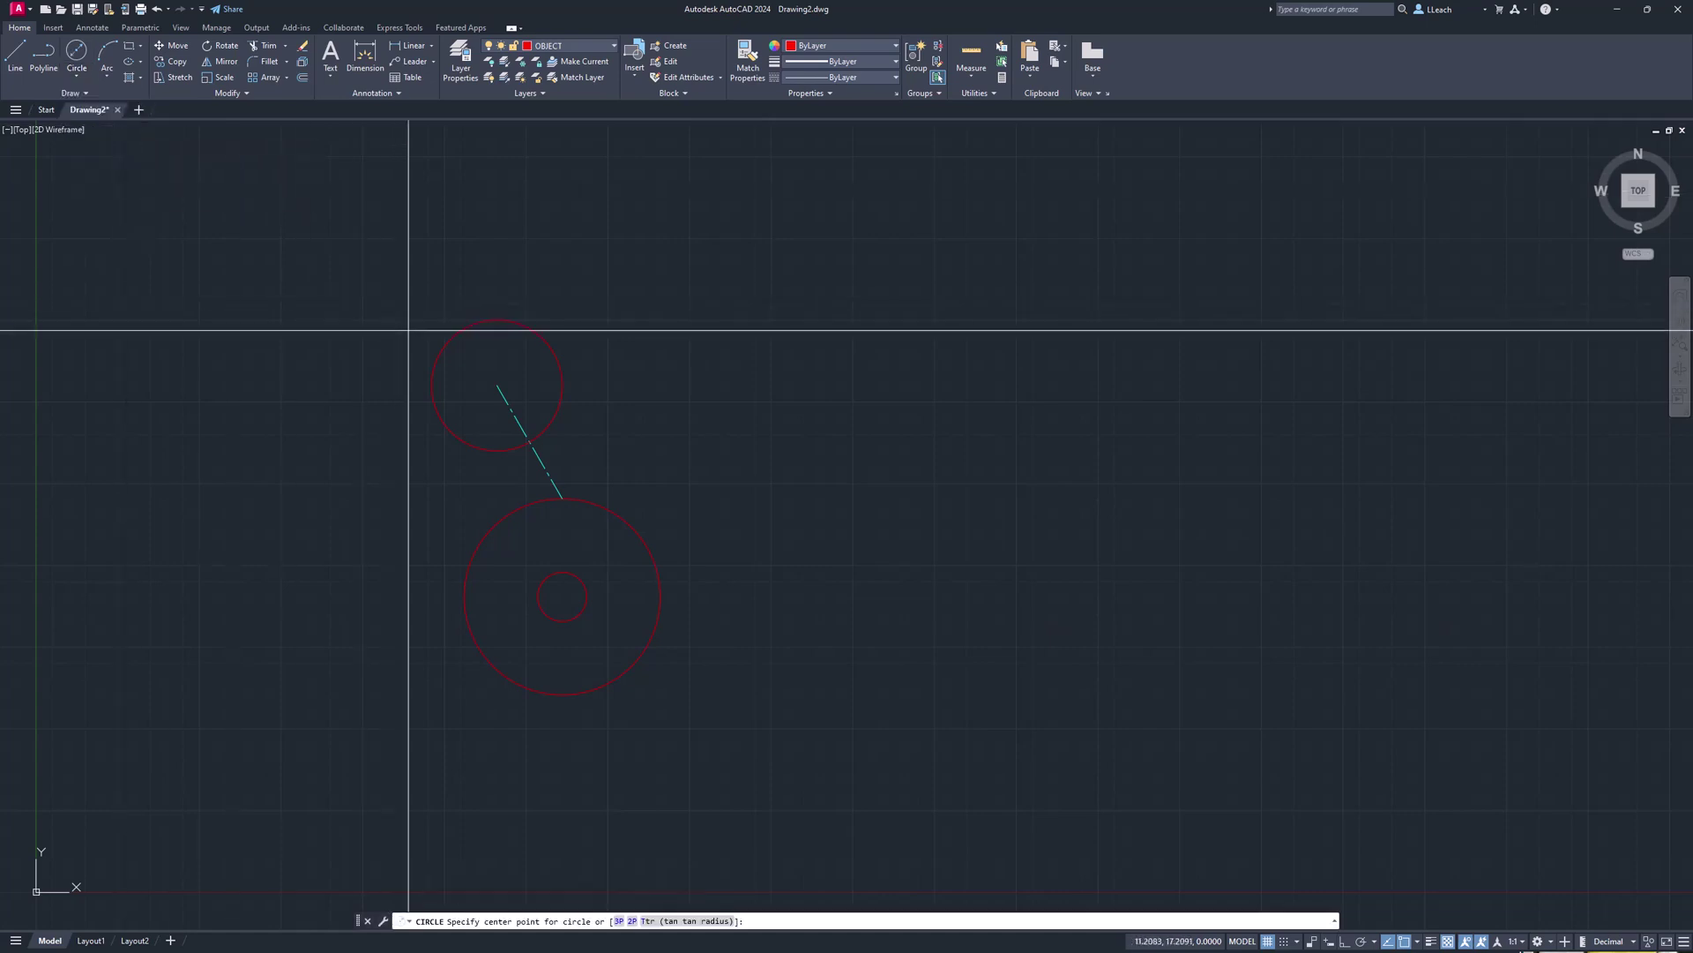
left_click(497, 385)
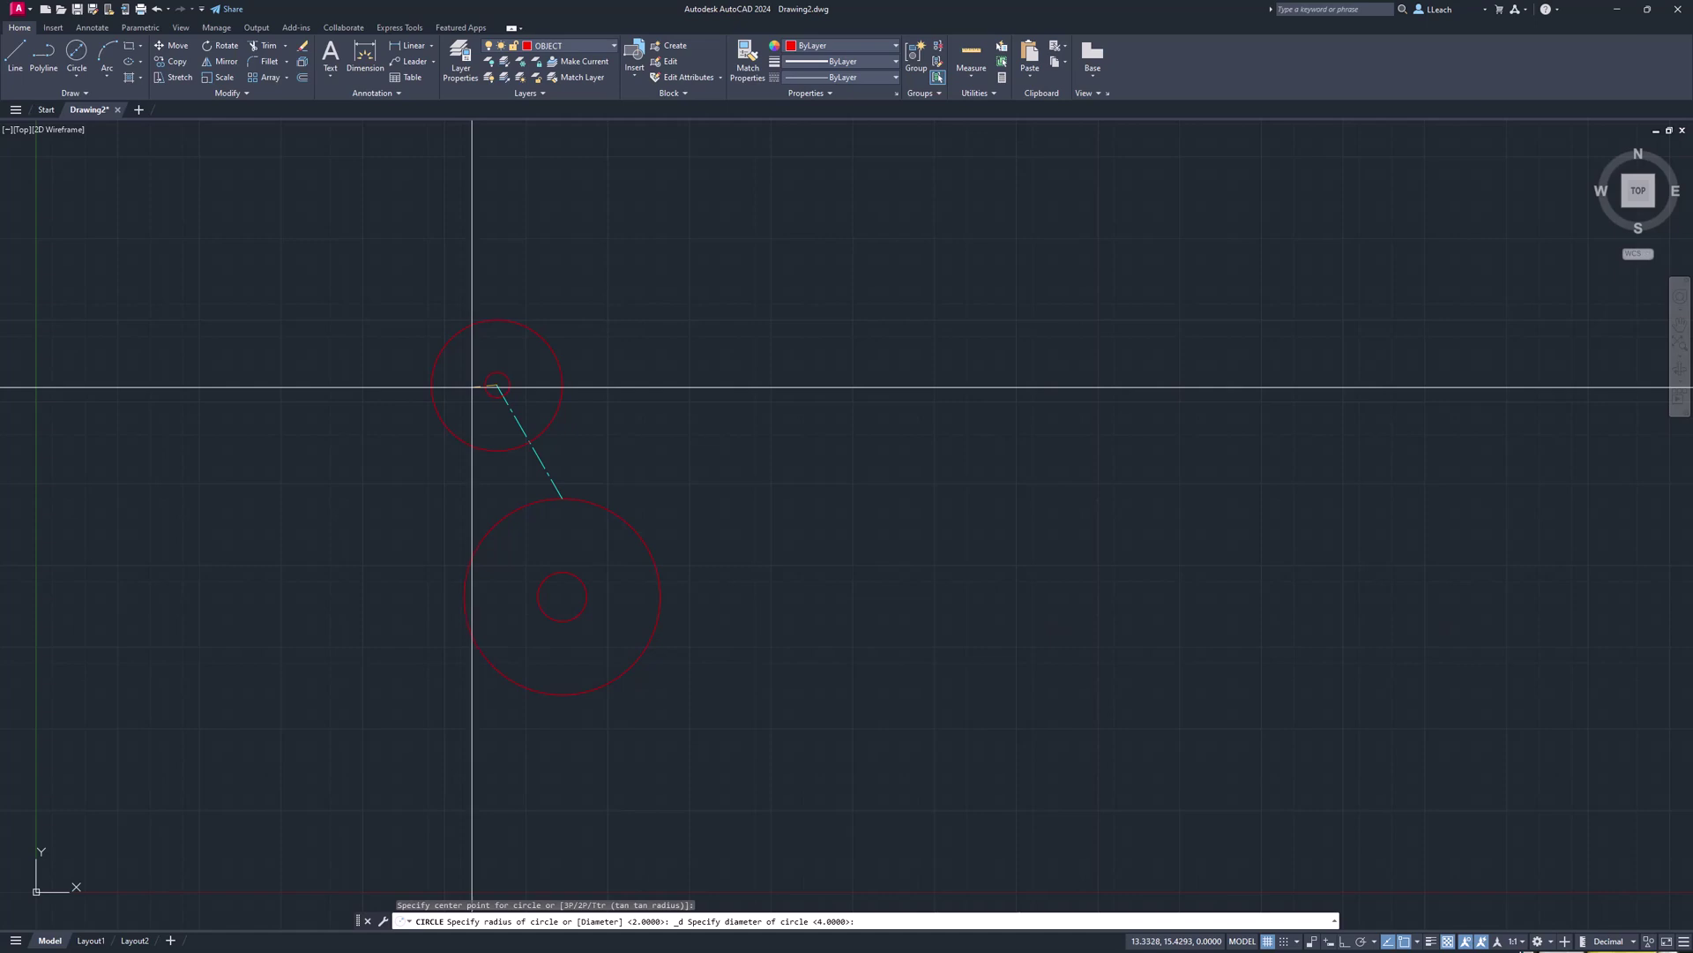
key("Return")
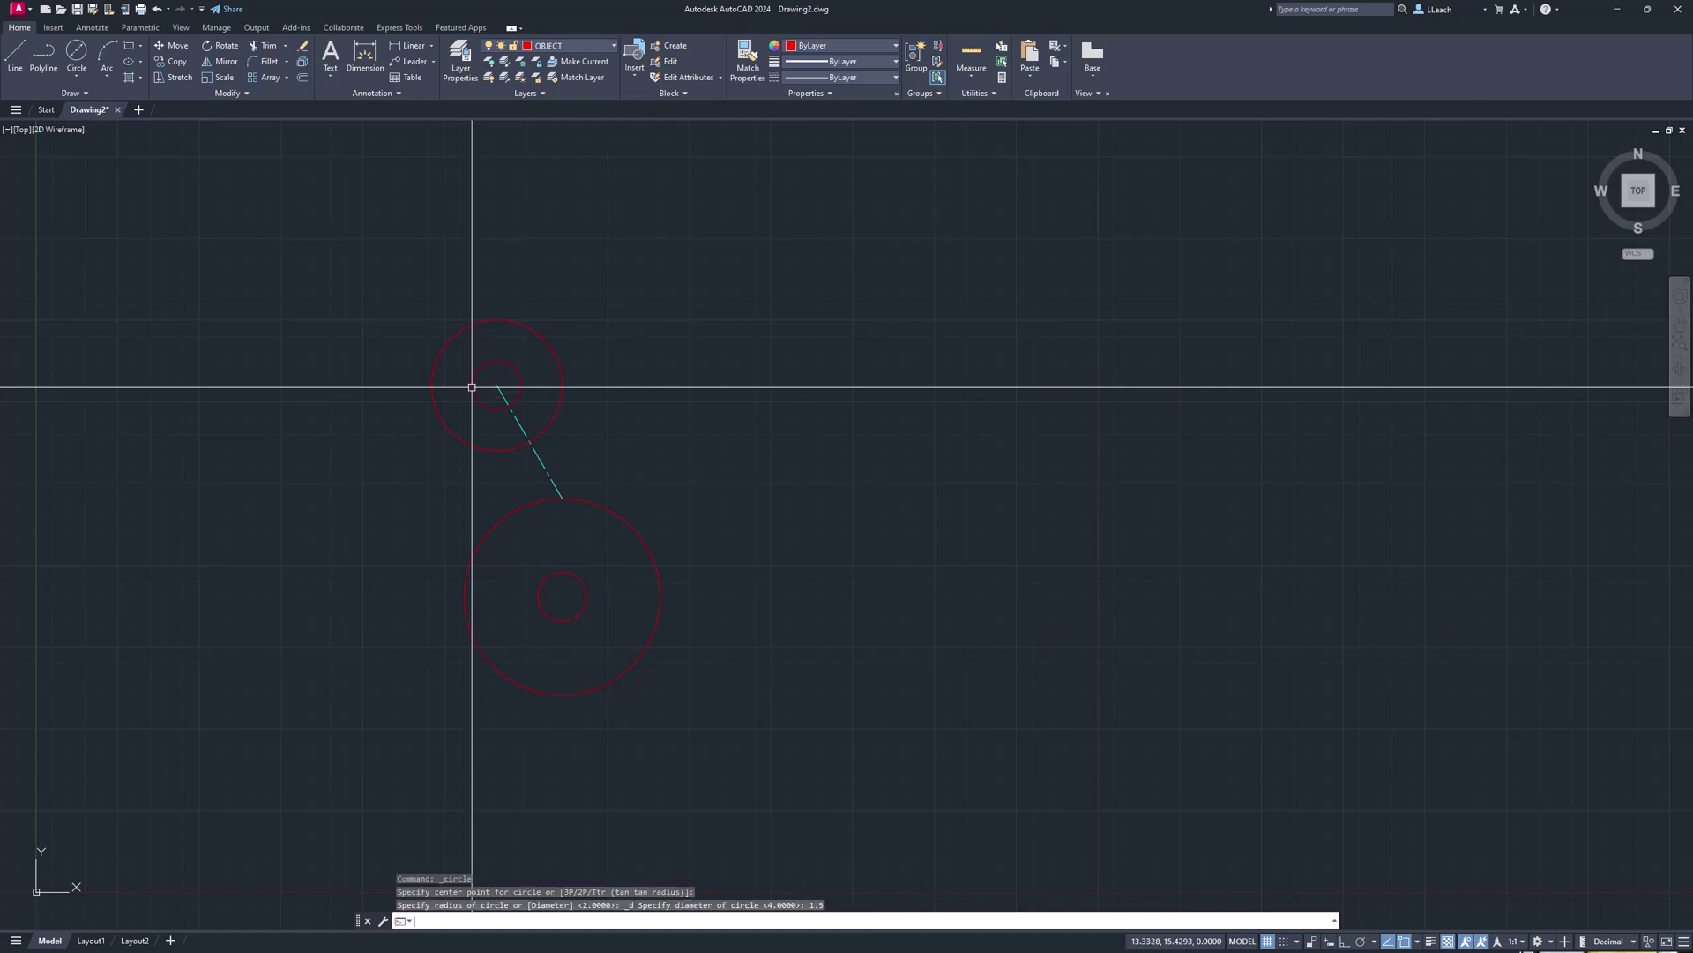
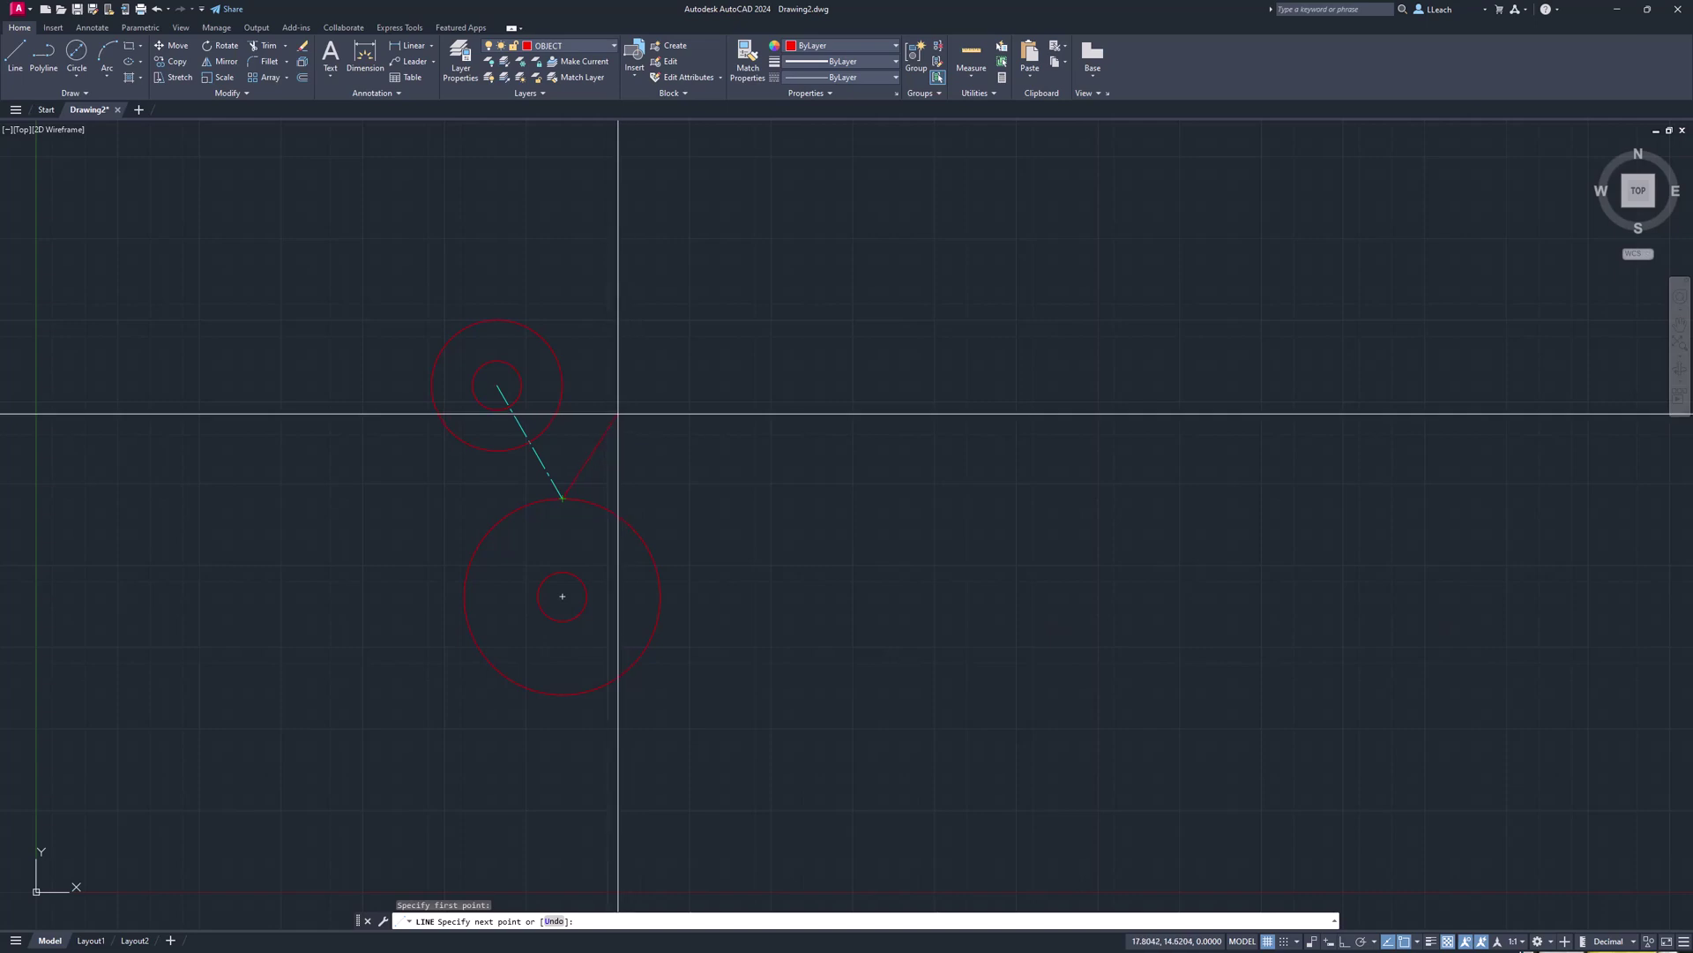
Draw a line from the large circle's top quadrant to the relative polar point @4<-150.
key("F8")
type("@4<-150")
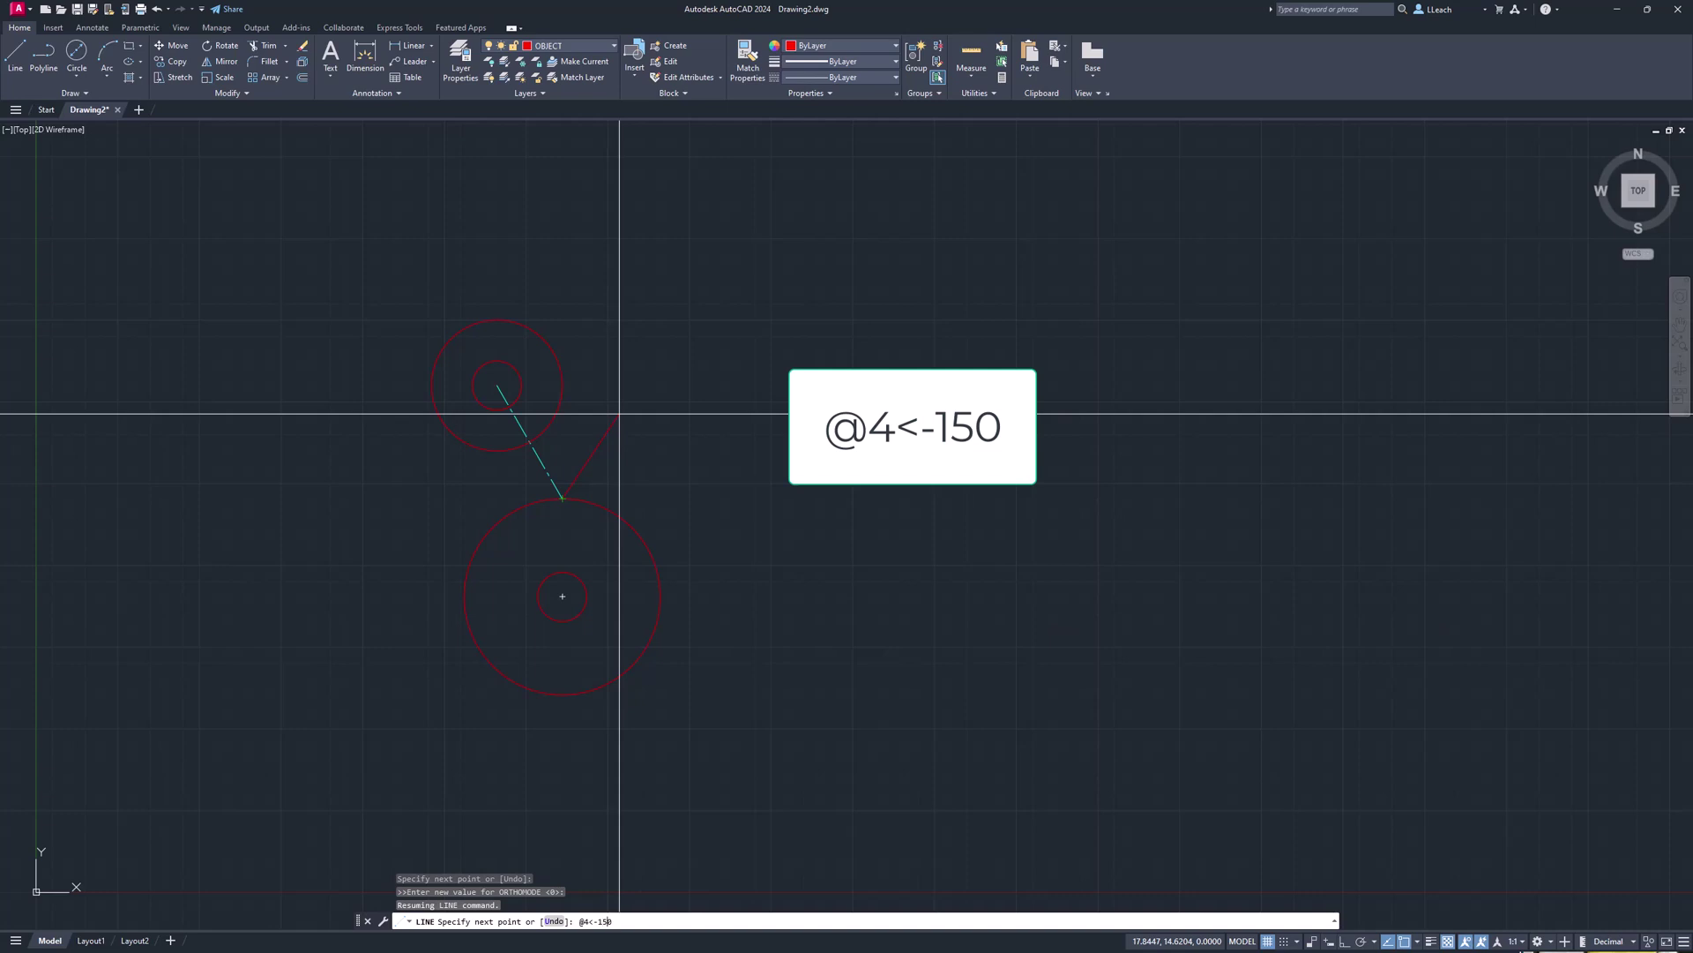
key("Return")
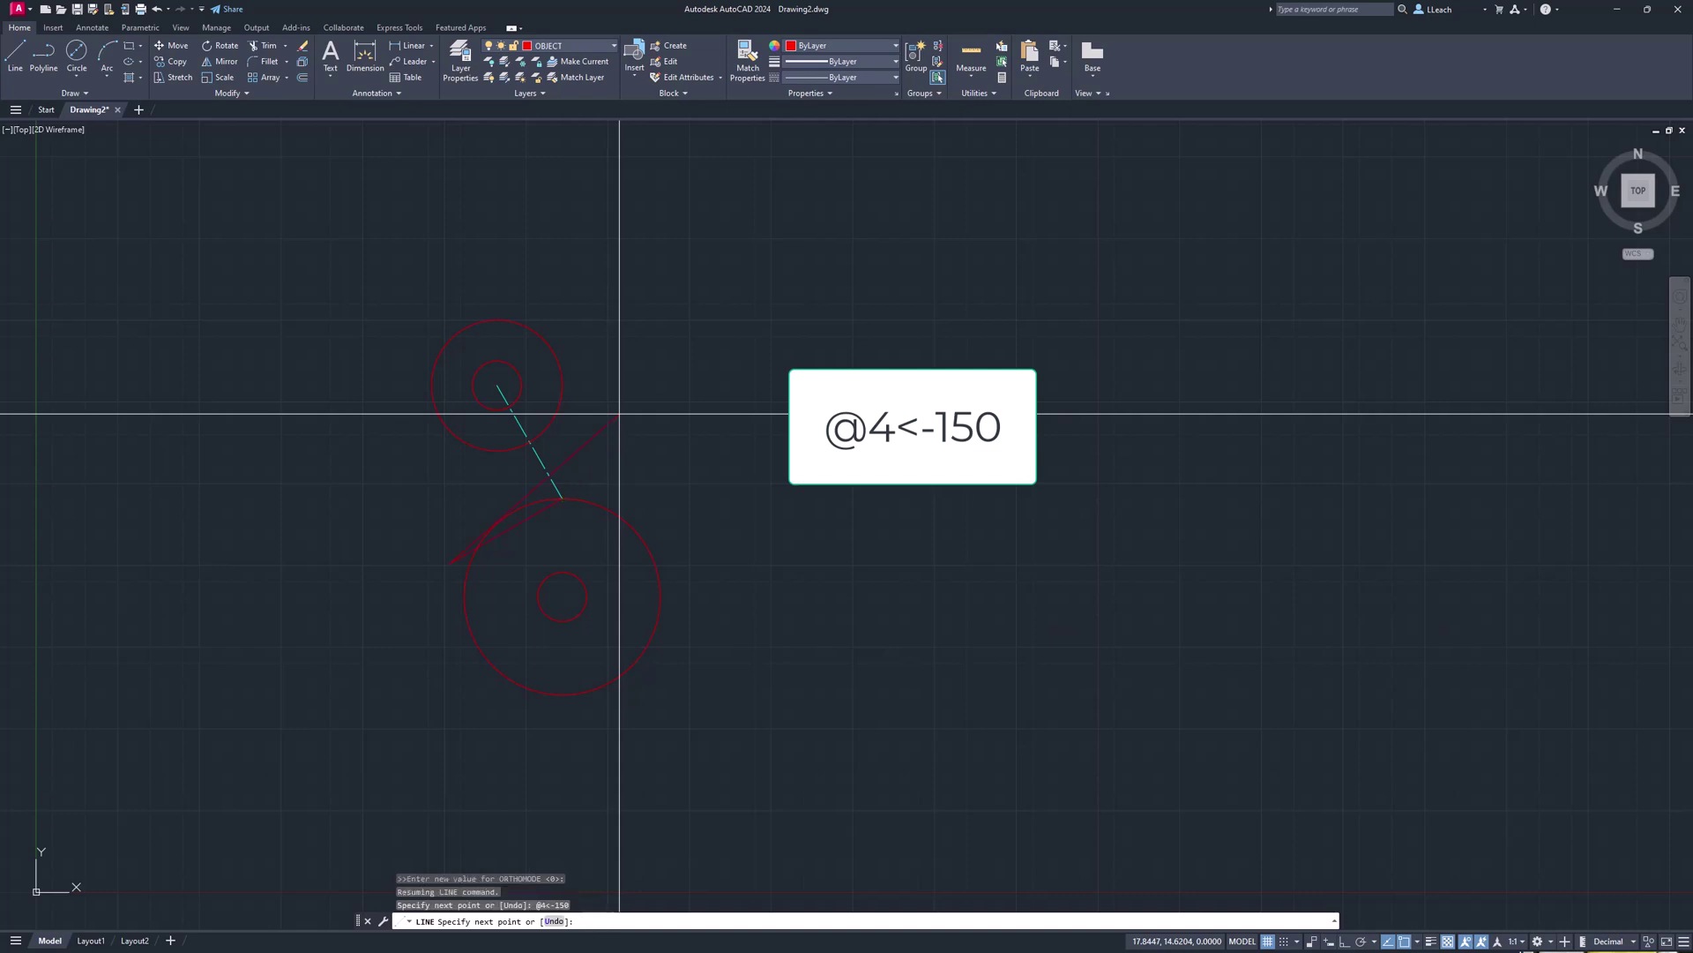
key("Escape")
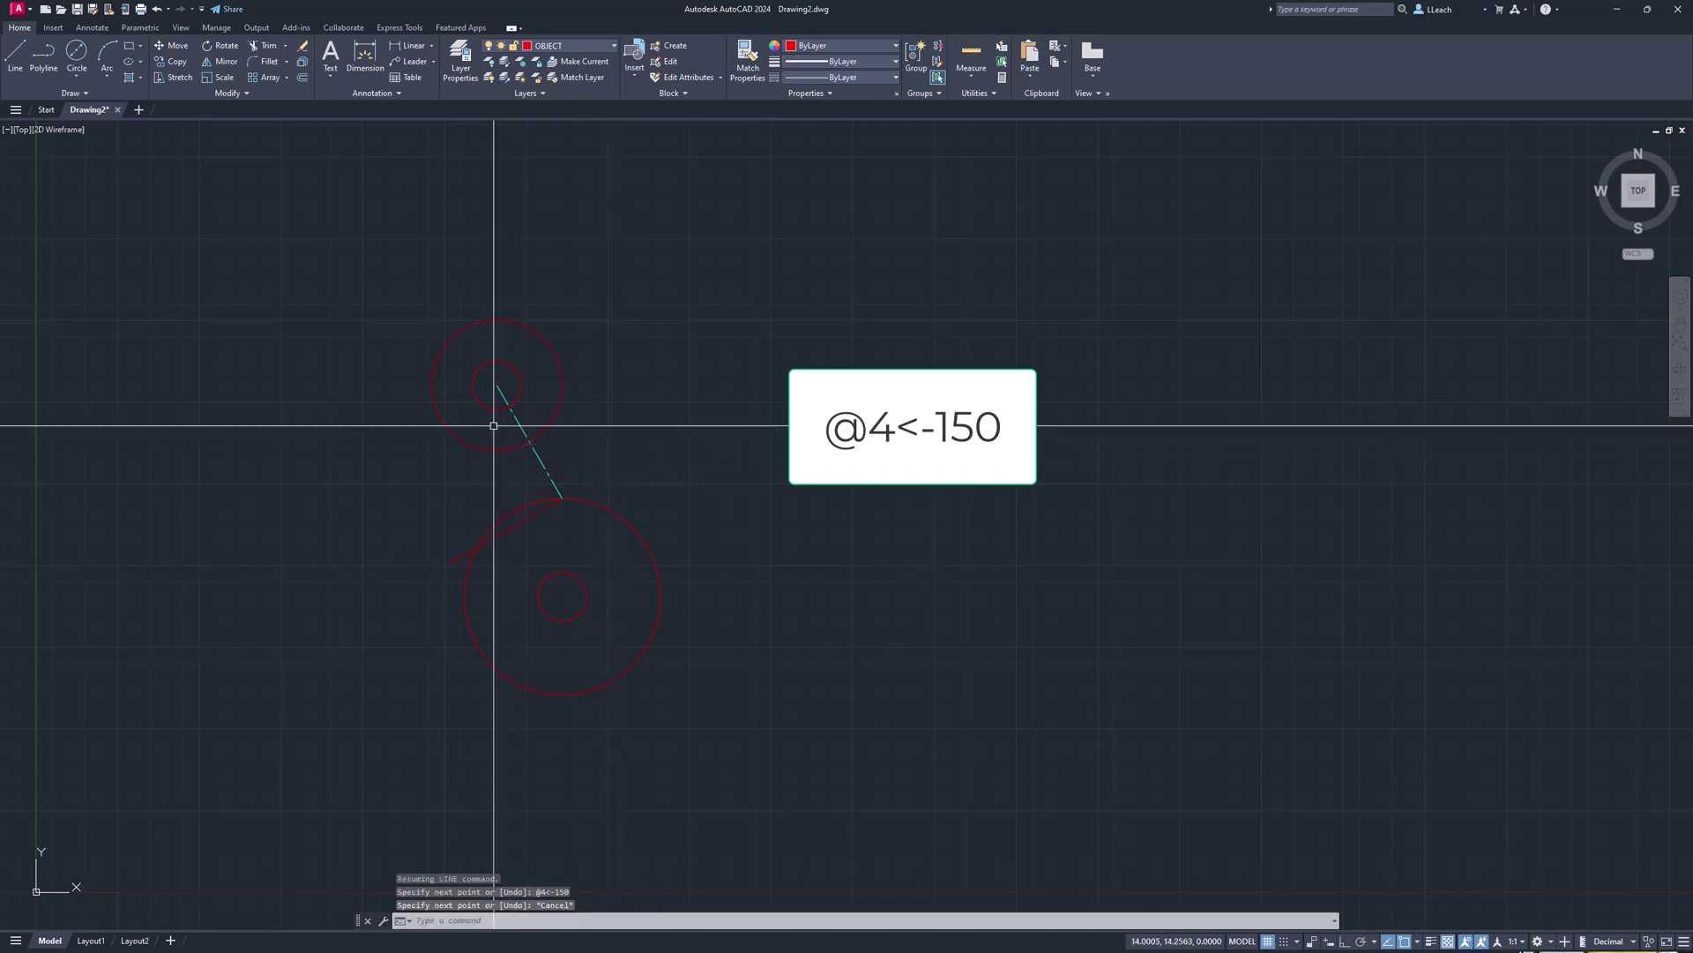
Move the new line descending from the large circle's top quadrant to the CENTERLINE layer and clear the selection.
left_click(533, 513)
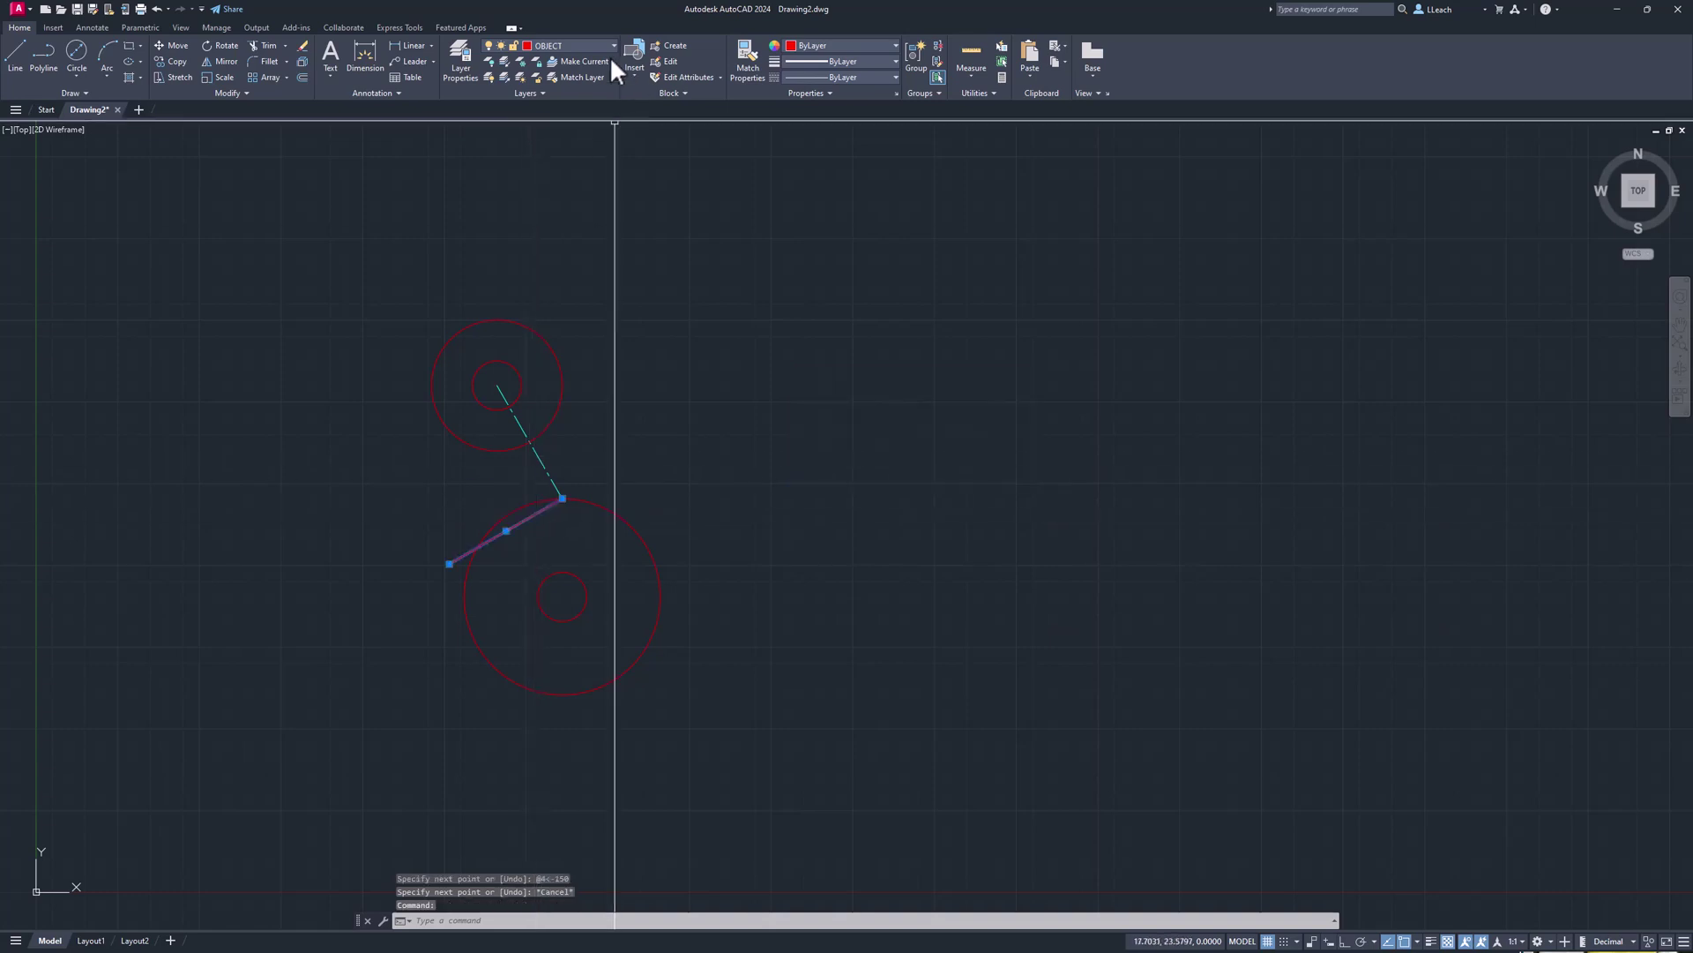
left_click(558, 44)
left_click(569, 77)
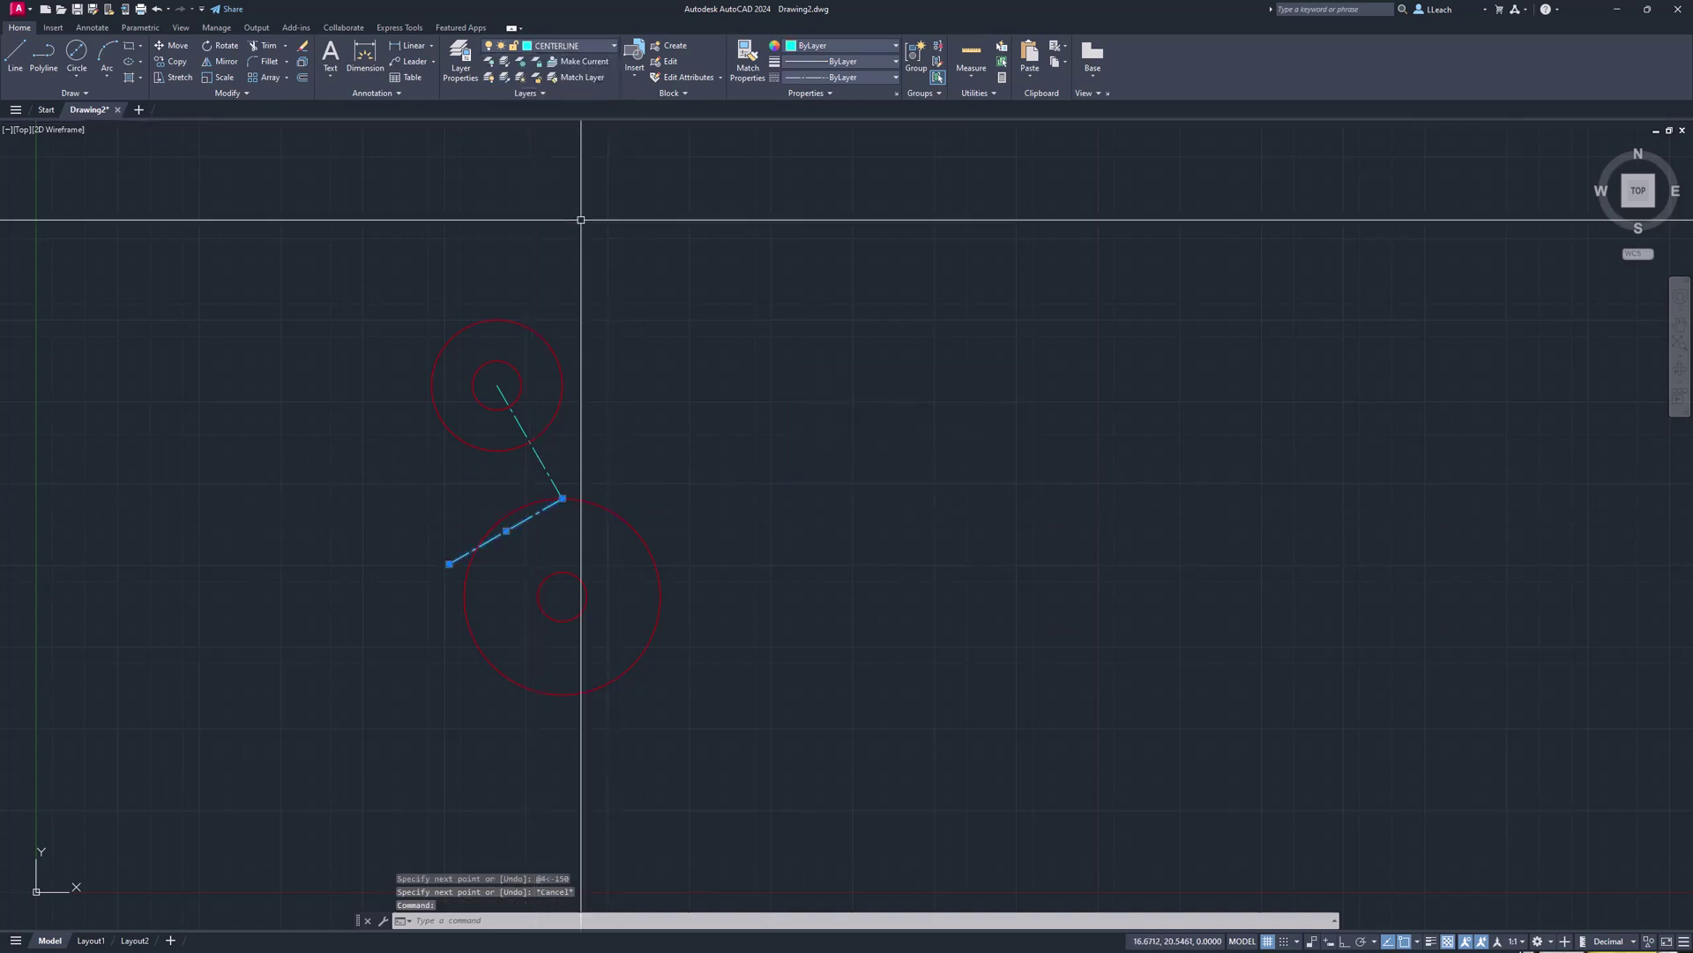
key("Escape")
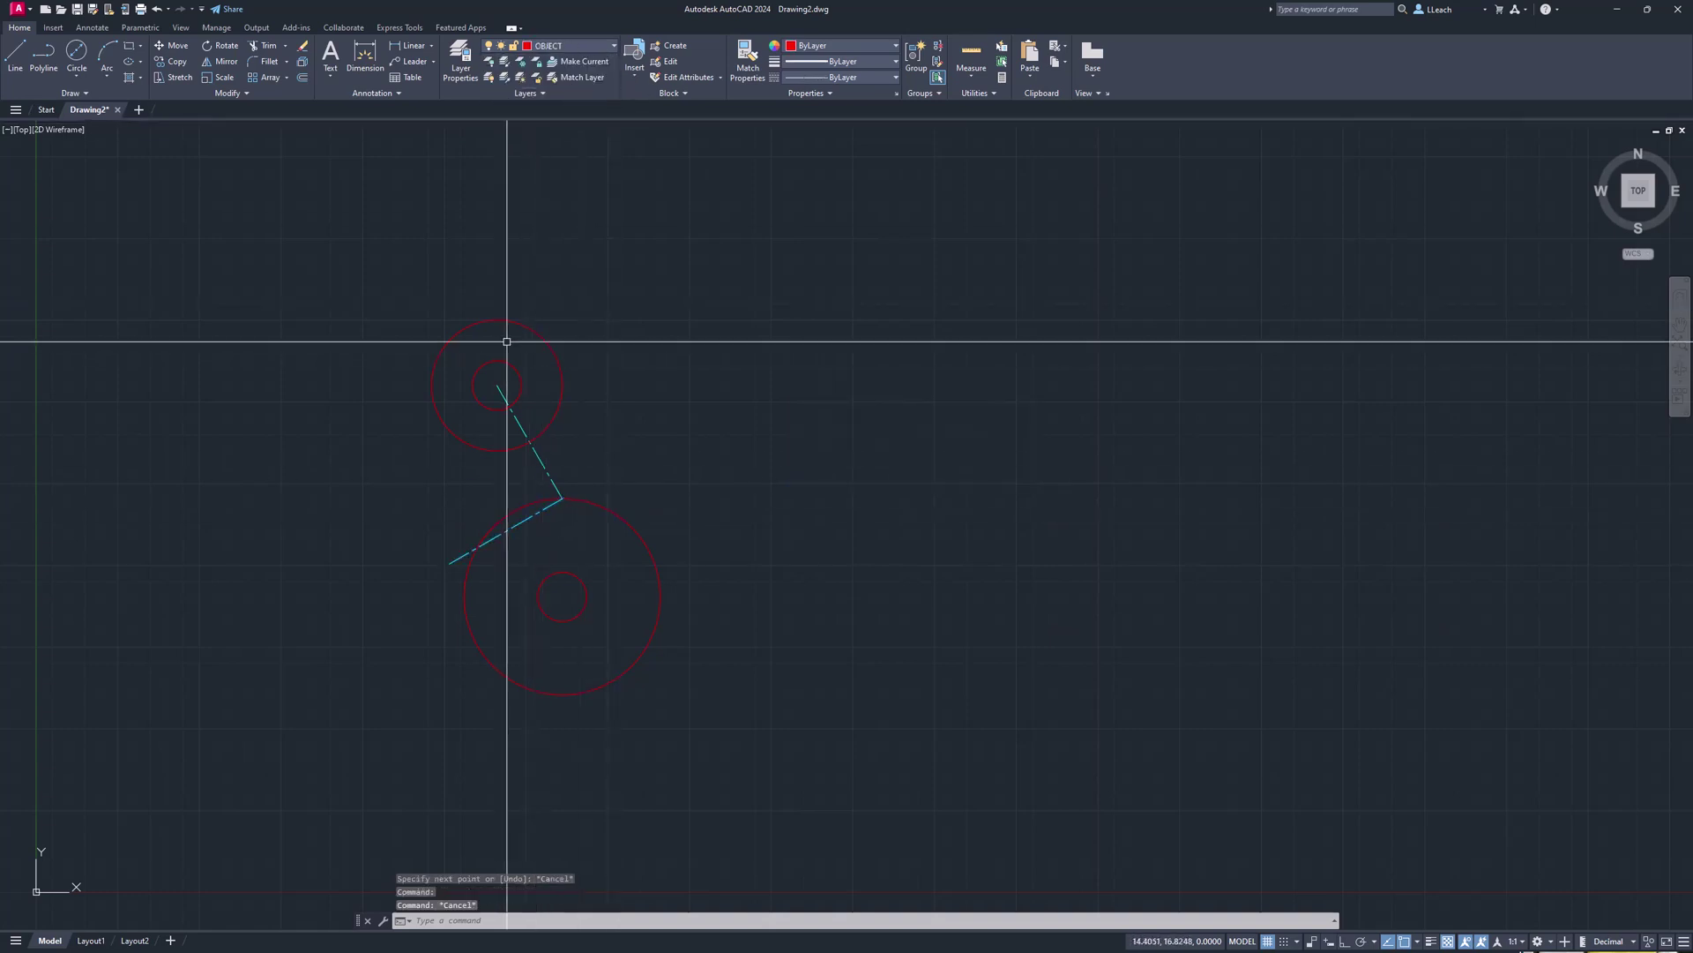
Draw a center-diameter circle with a diameter of 1.5 at the free lower end of the second centerline.
left_click(74, 76)
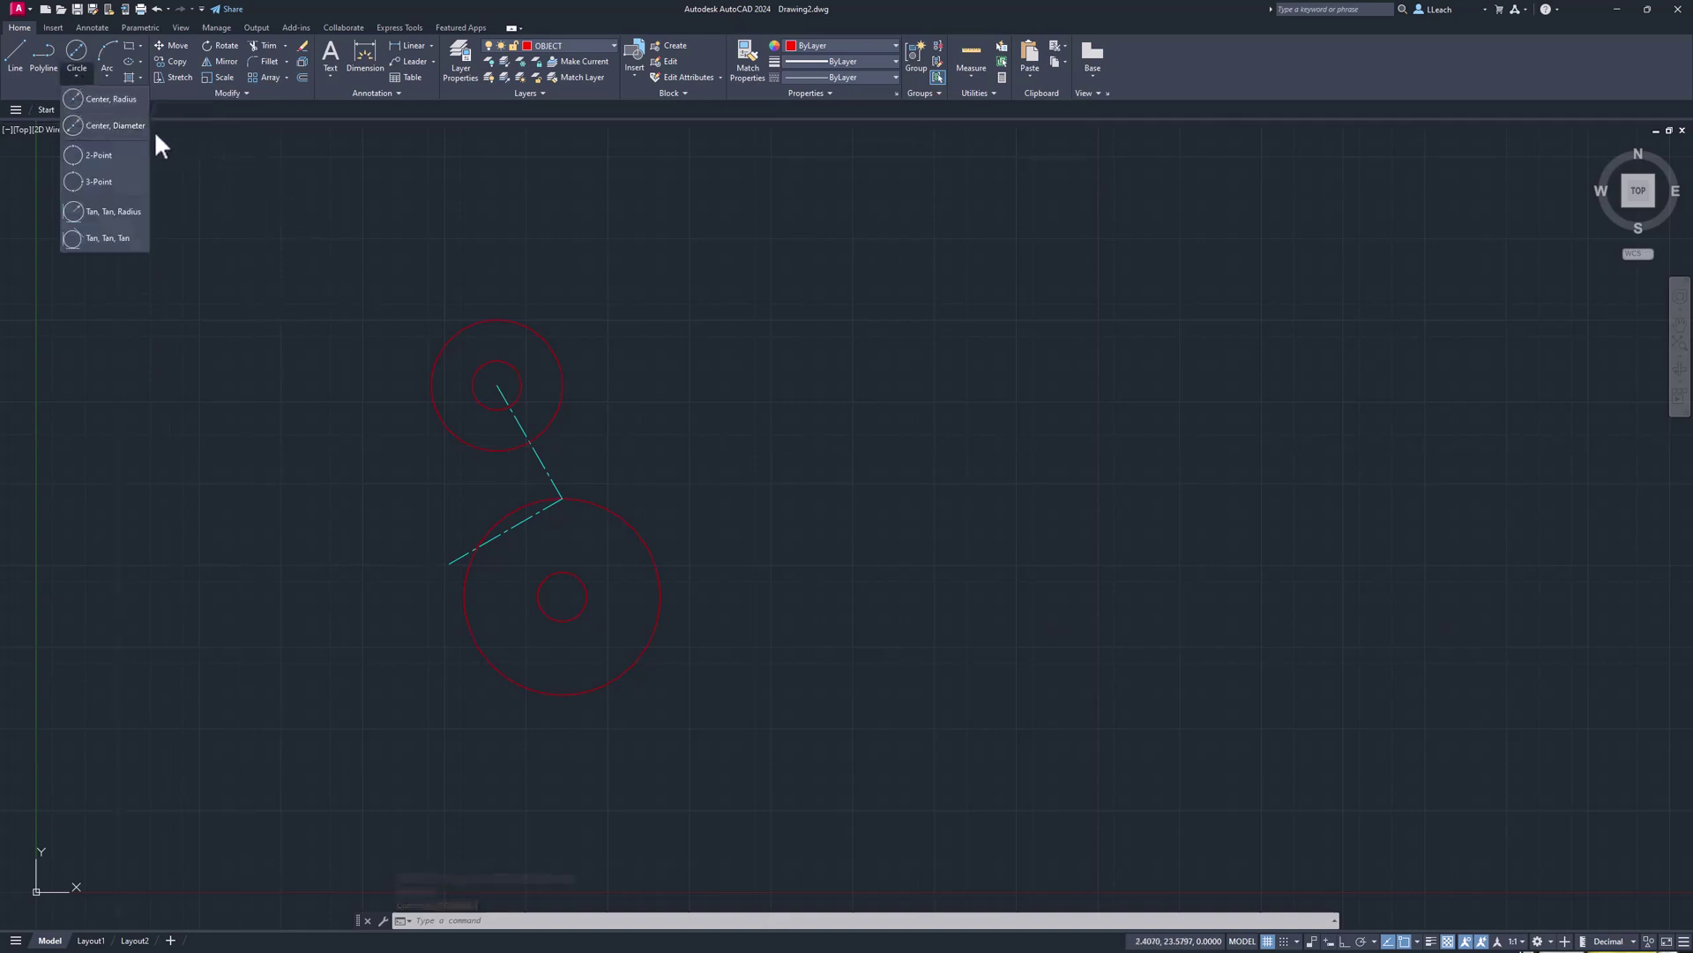
left_click(128, 127)
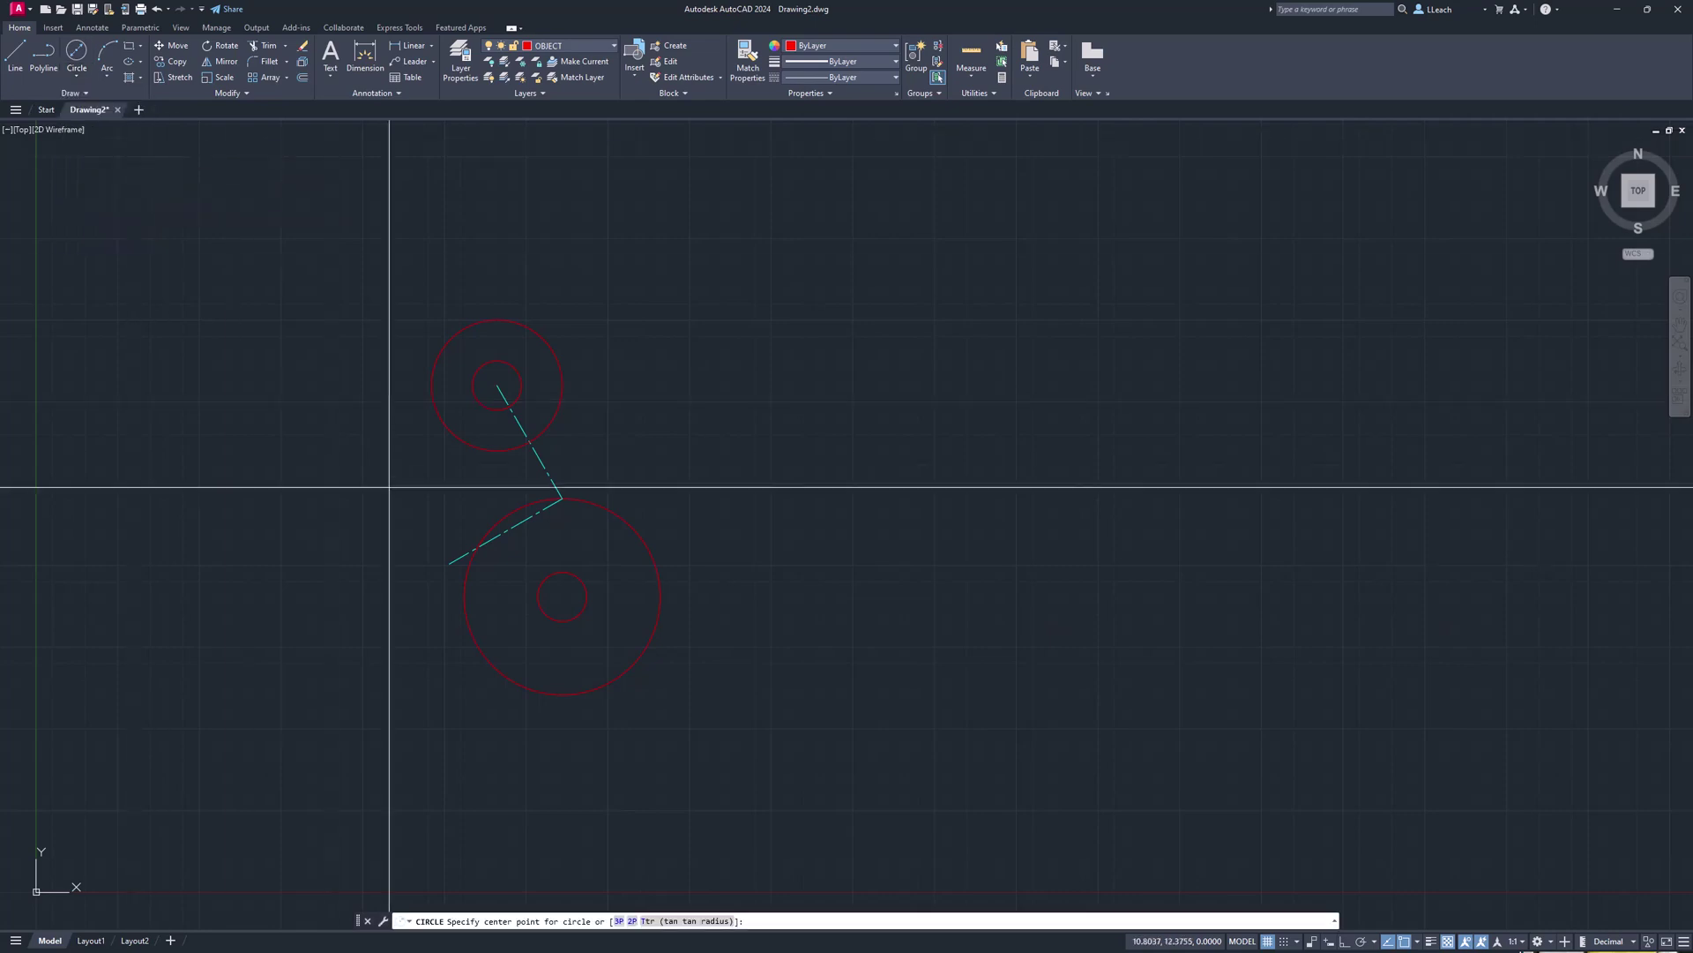
left_click(449, 562)
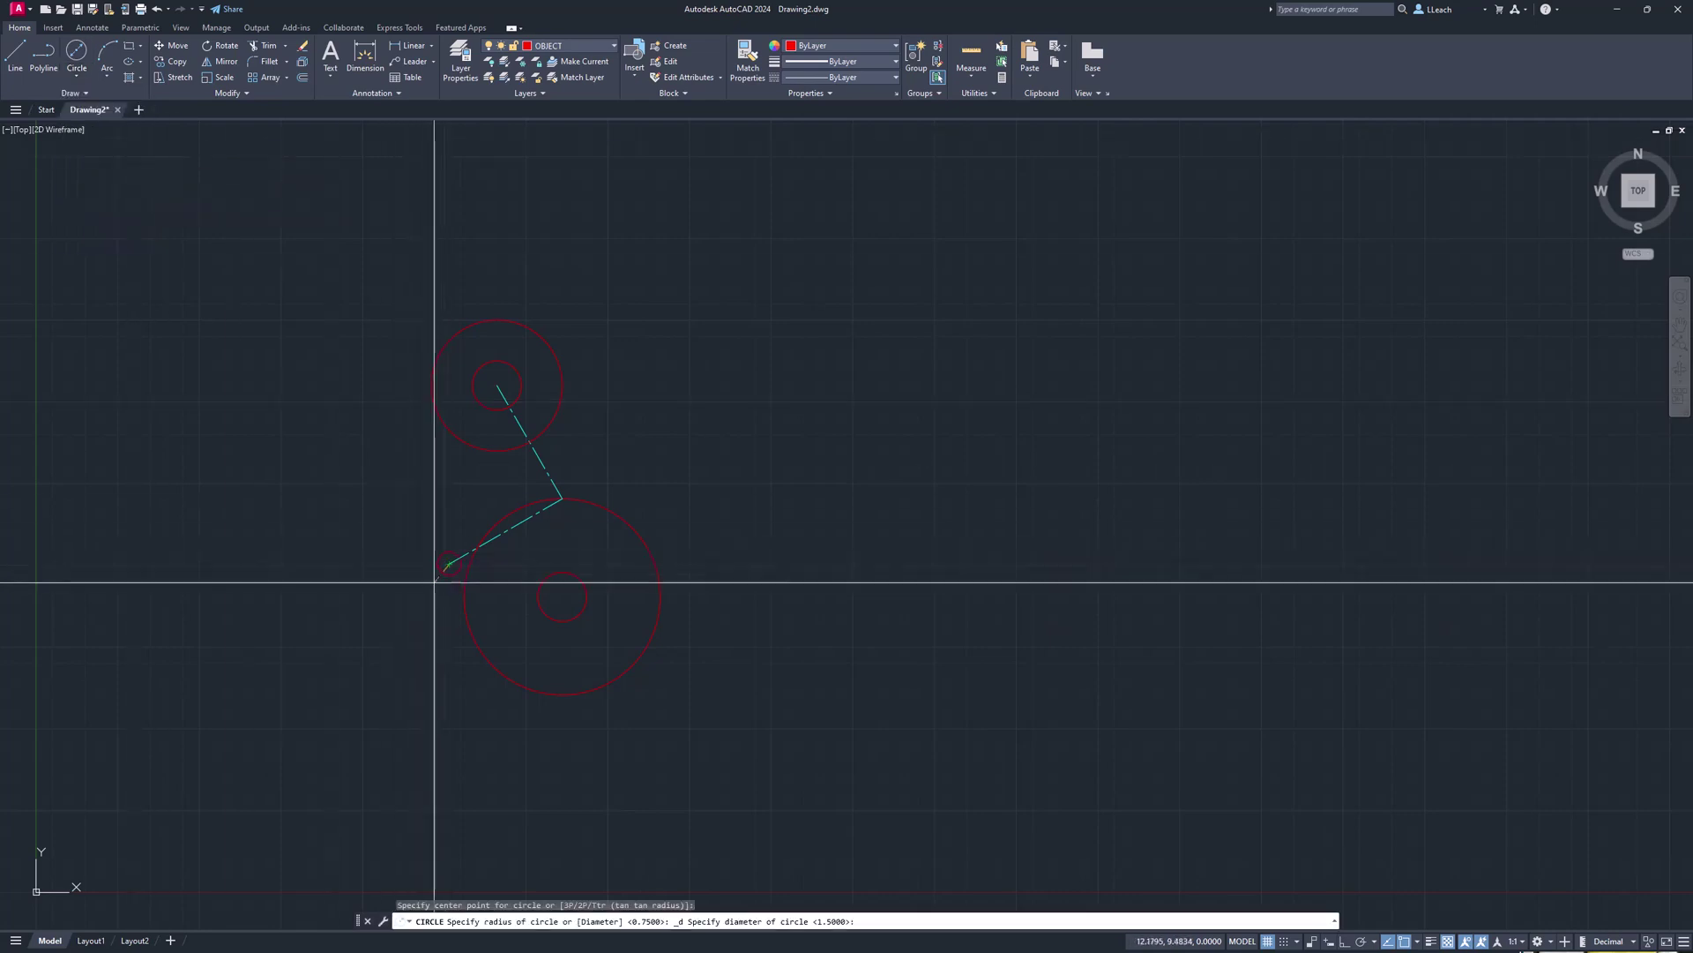
type("1.5")
key("Return")
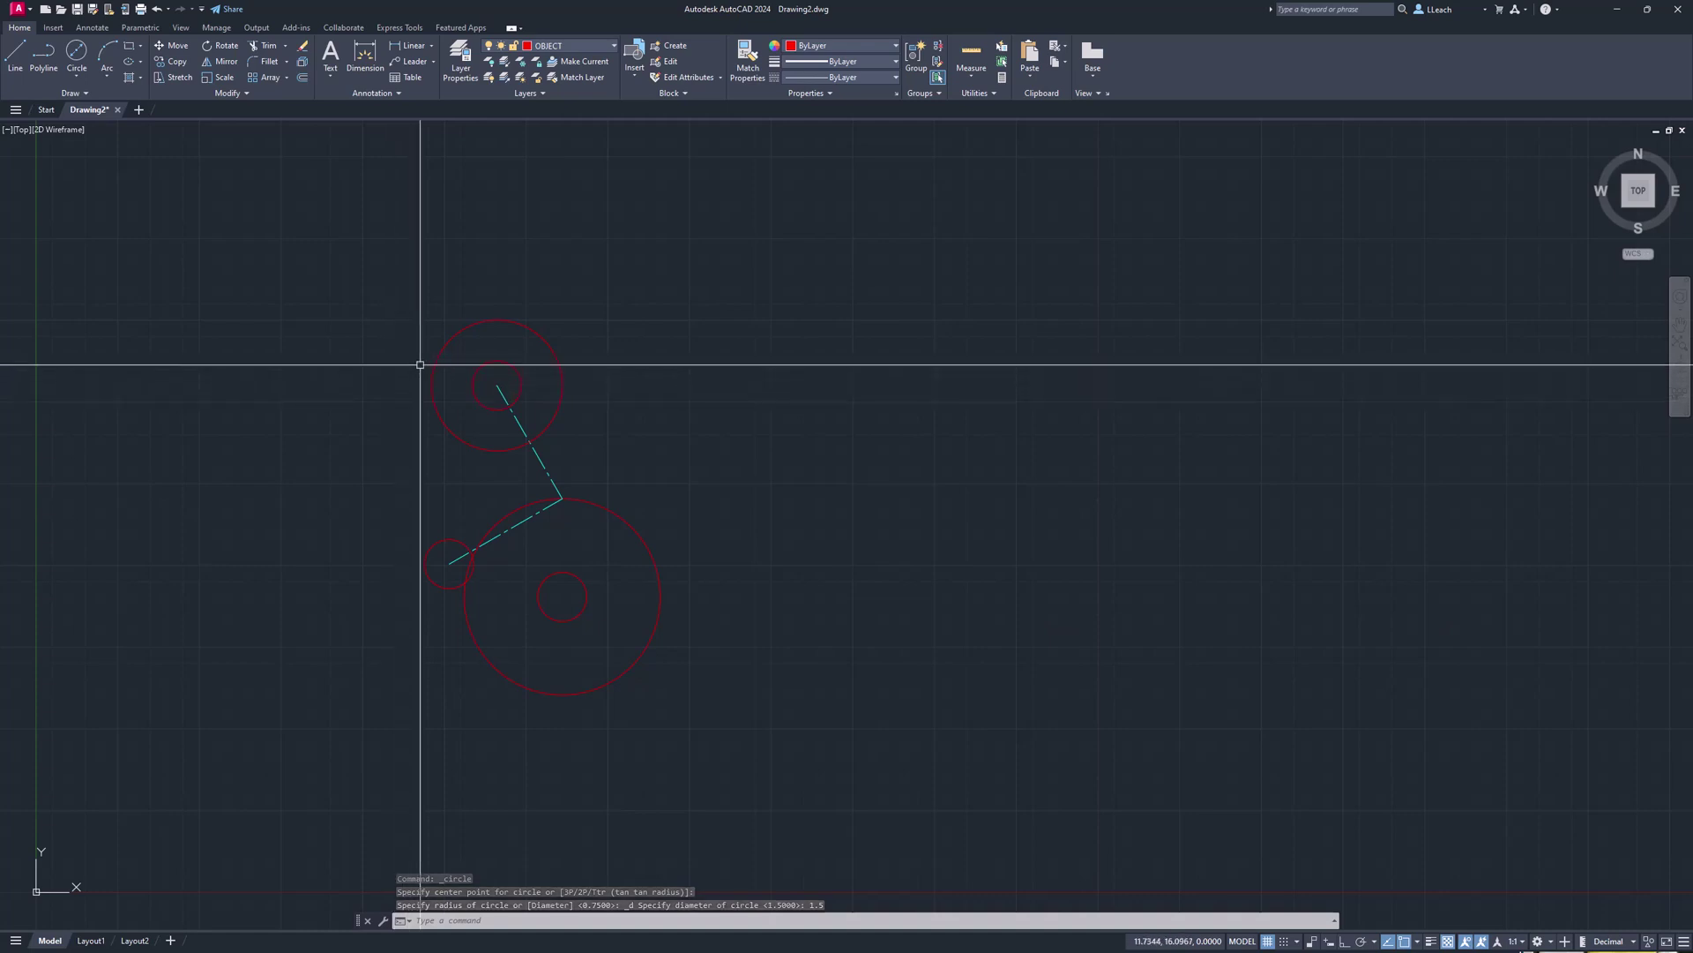
Draw a center-radius circle with a radius of 6 centered where the two centerlines meet.
left_click(77, 80)
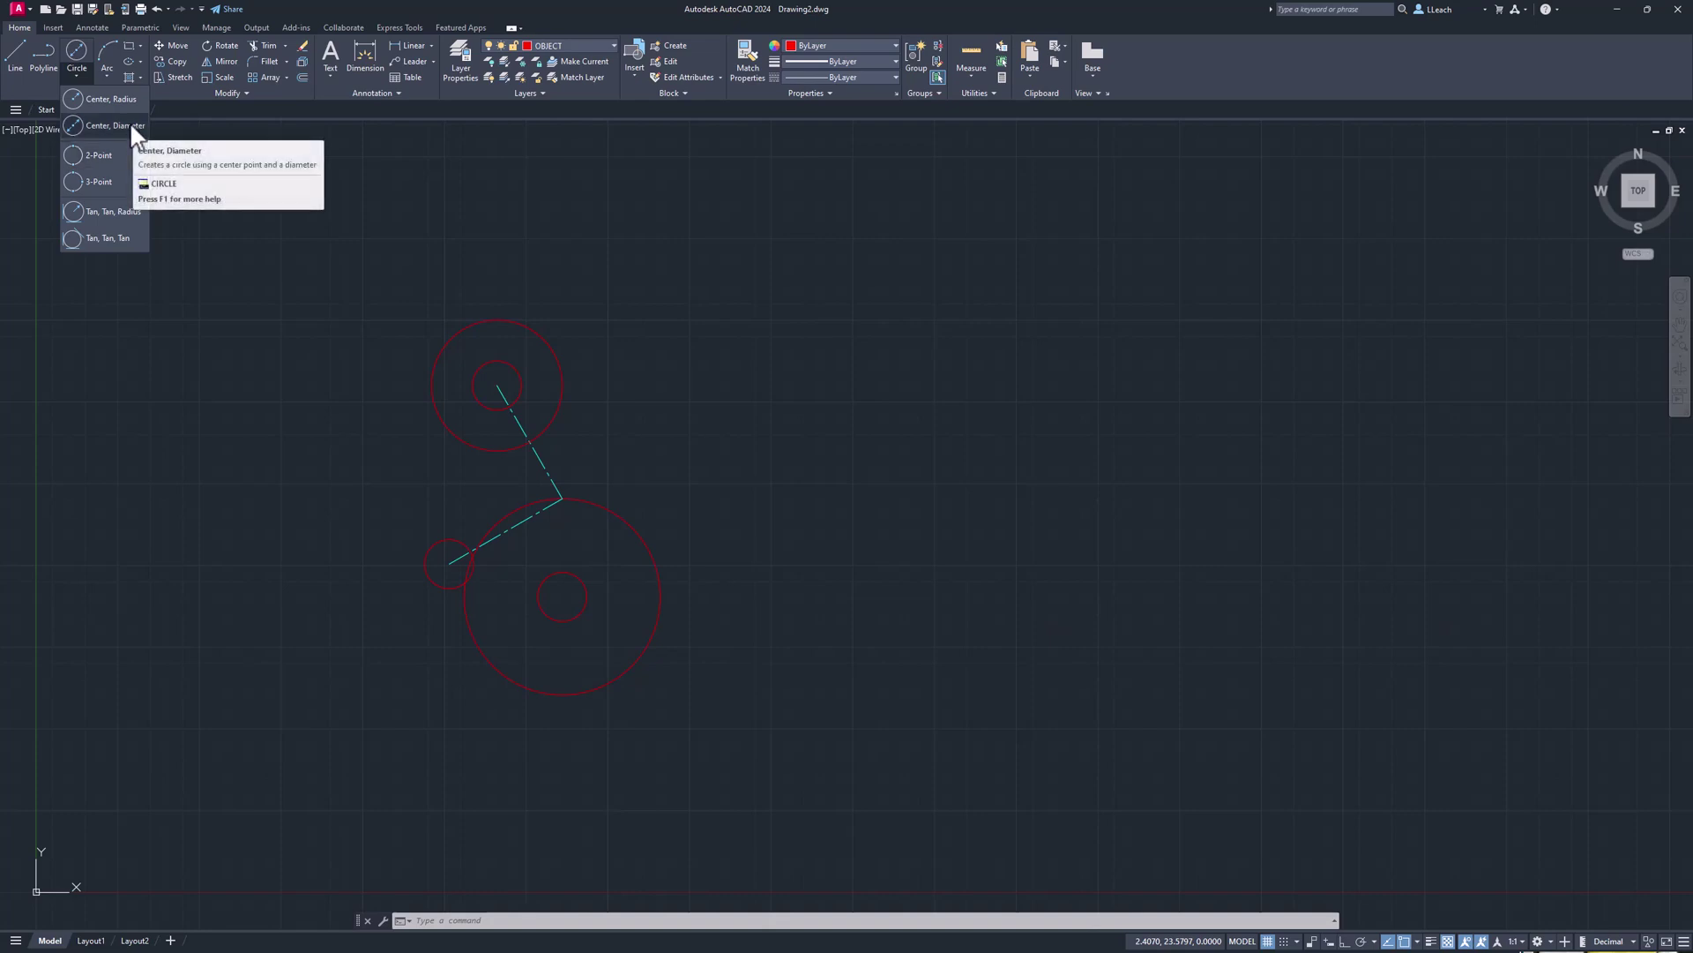
type("c")
key("Return")
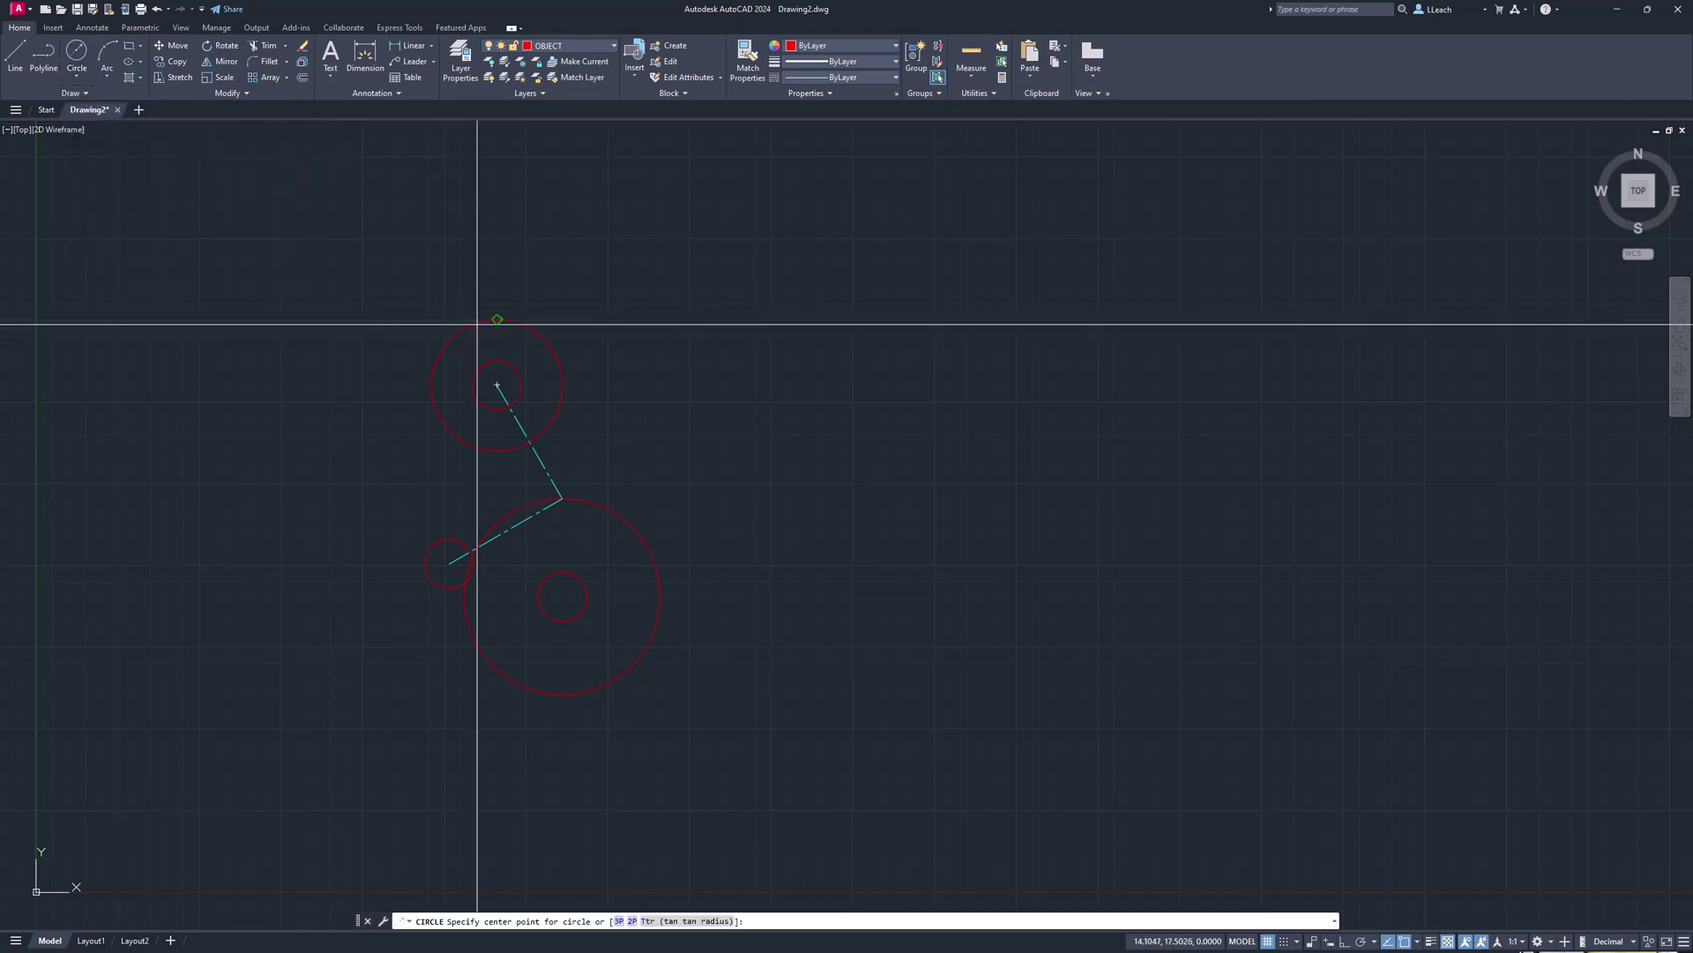
left_click(563, 499)
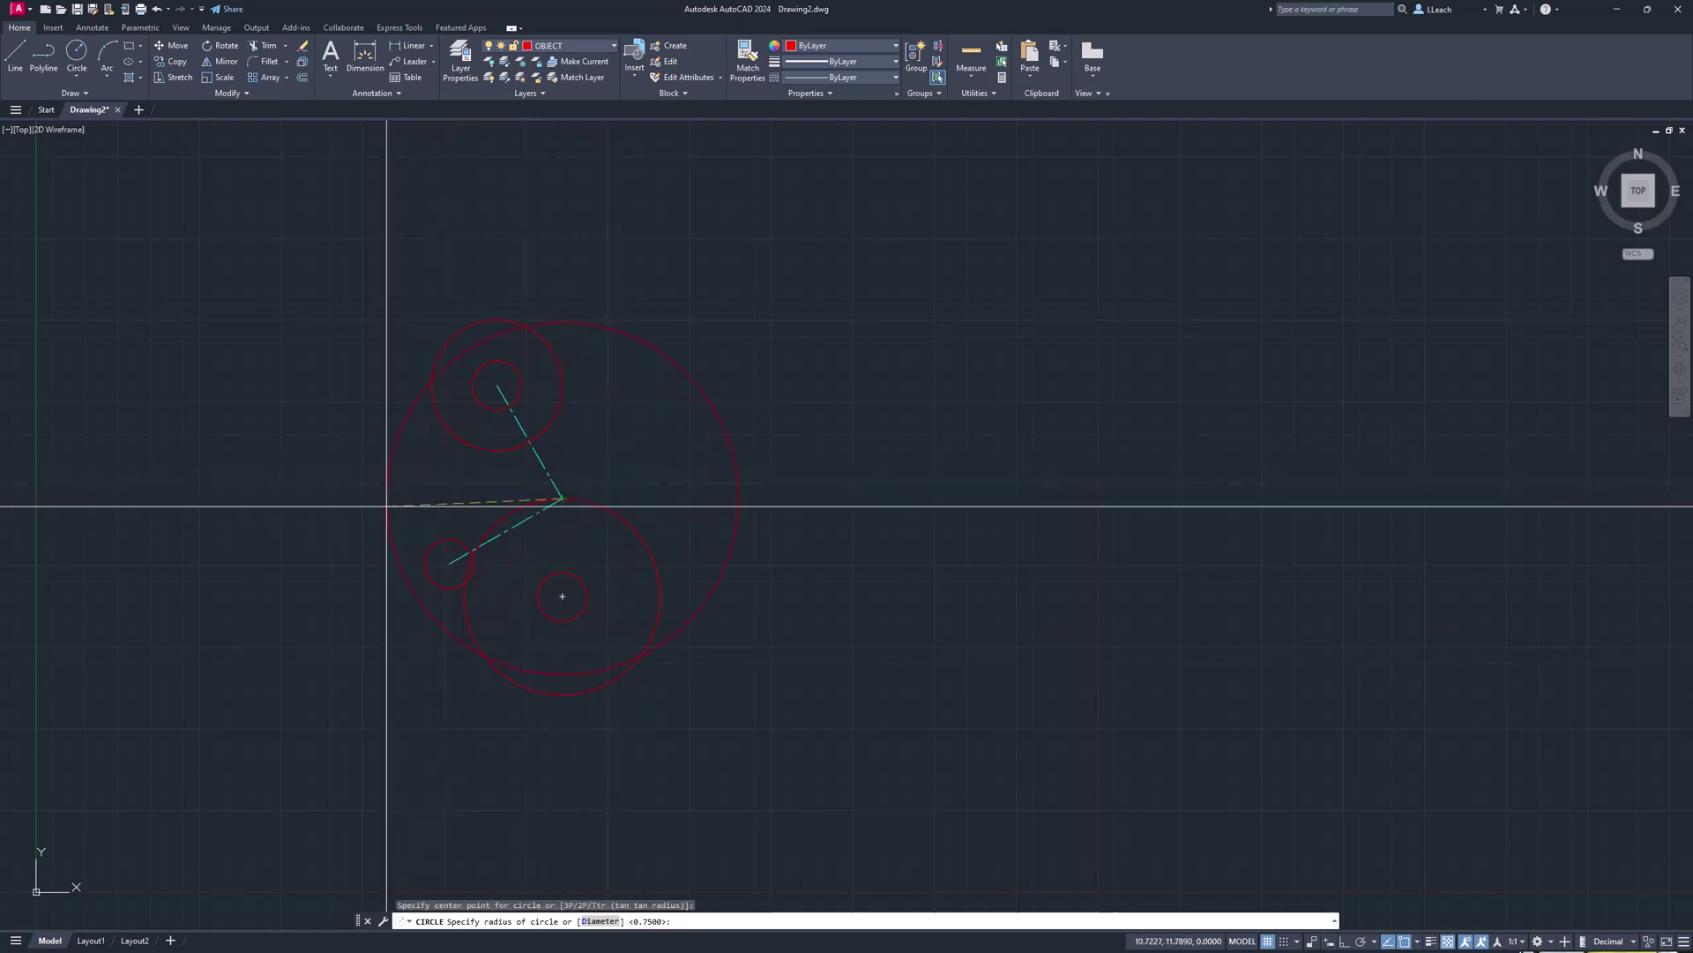
key("Return")
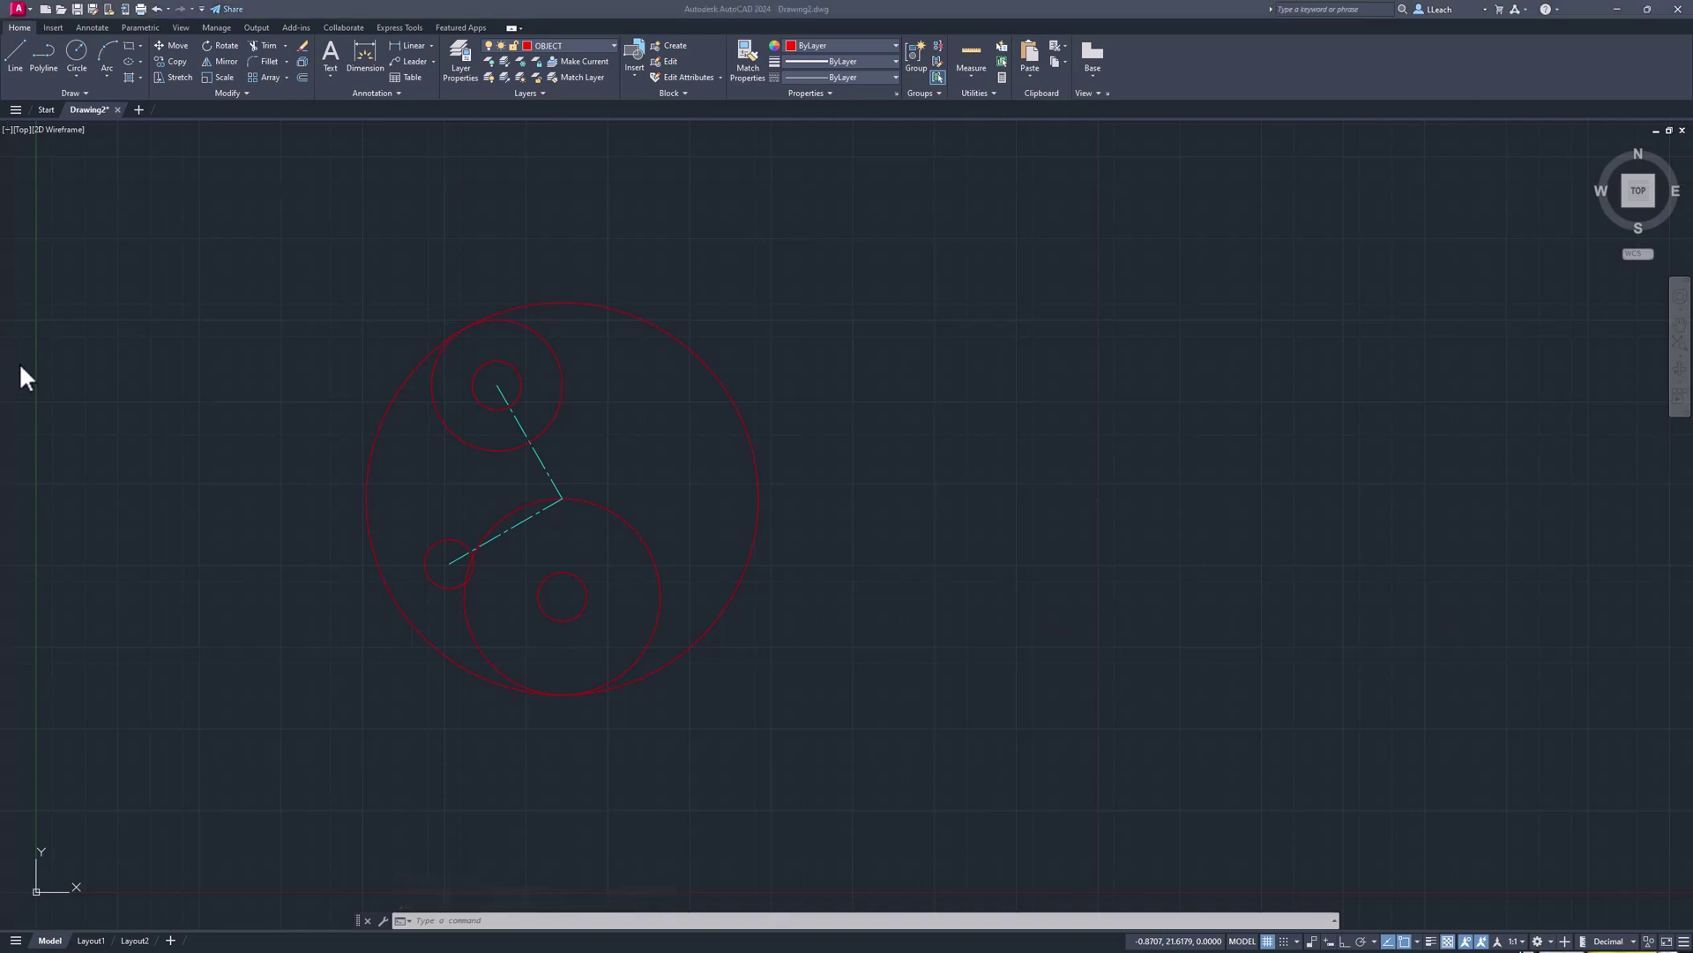
left_click(361, 379)
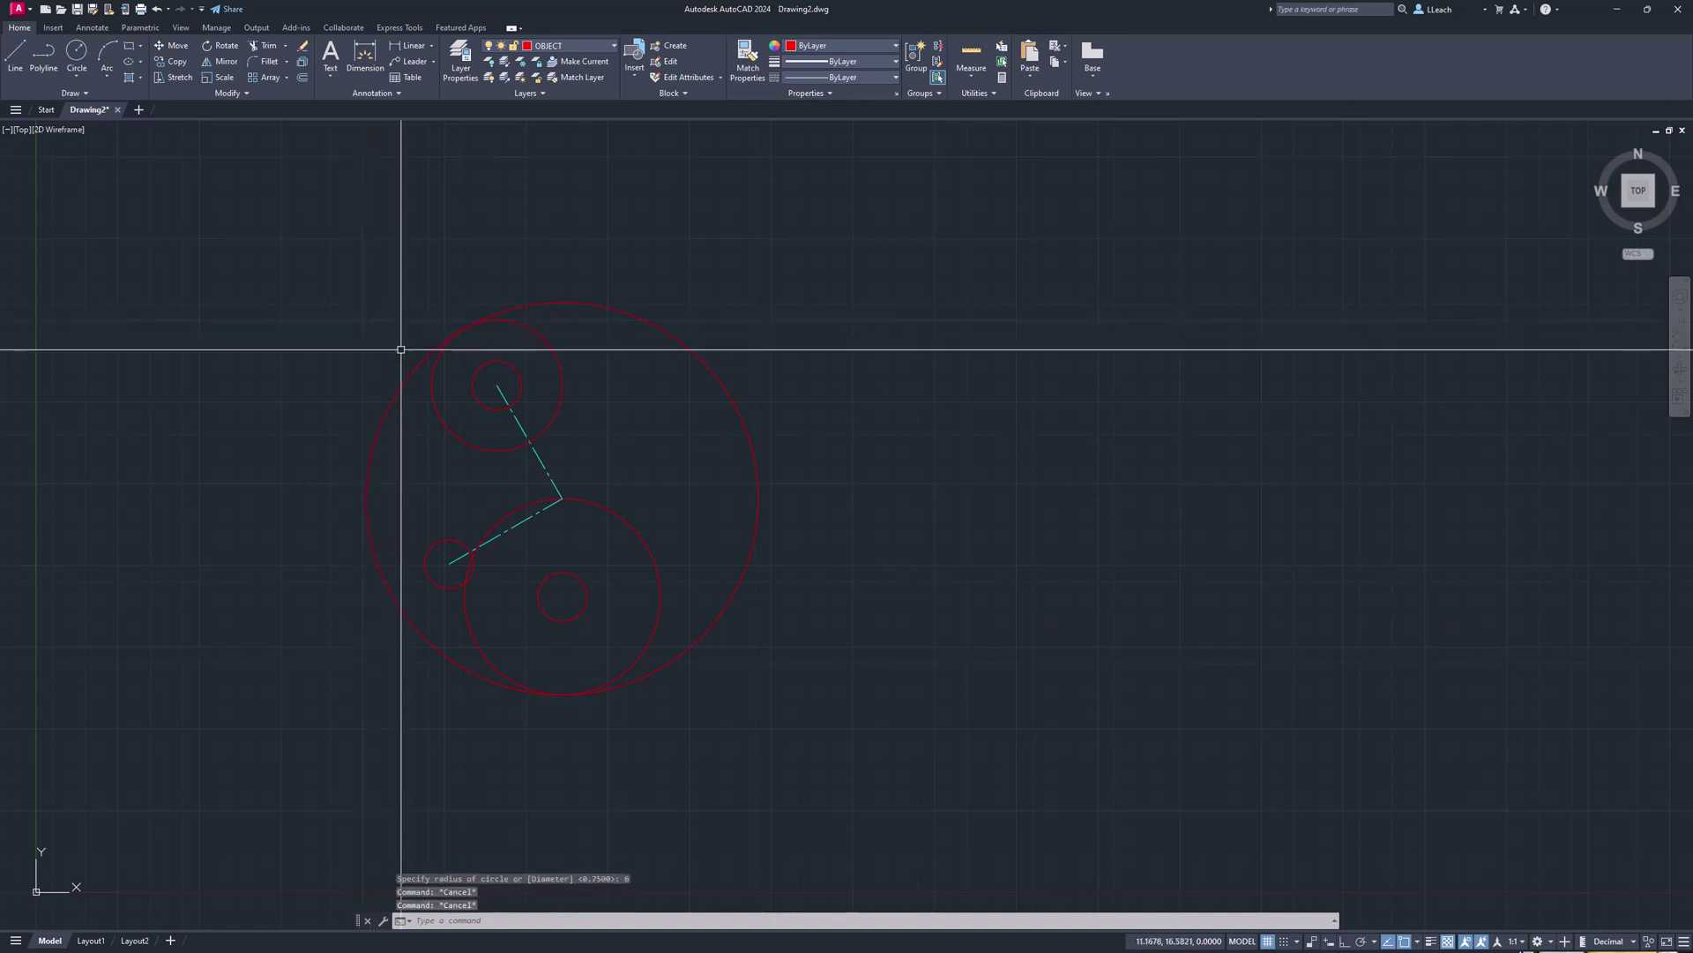
Trim away the right portion of the radius 6 circle between the upper circle and the large lower circle.
type("TR")
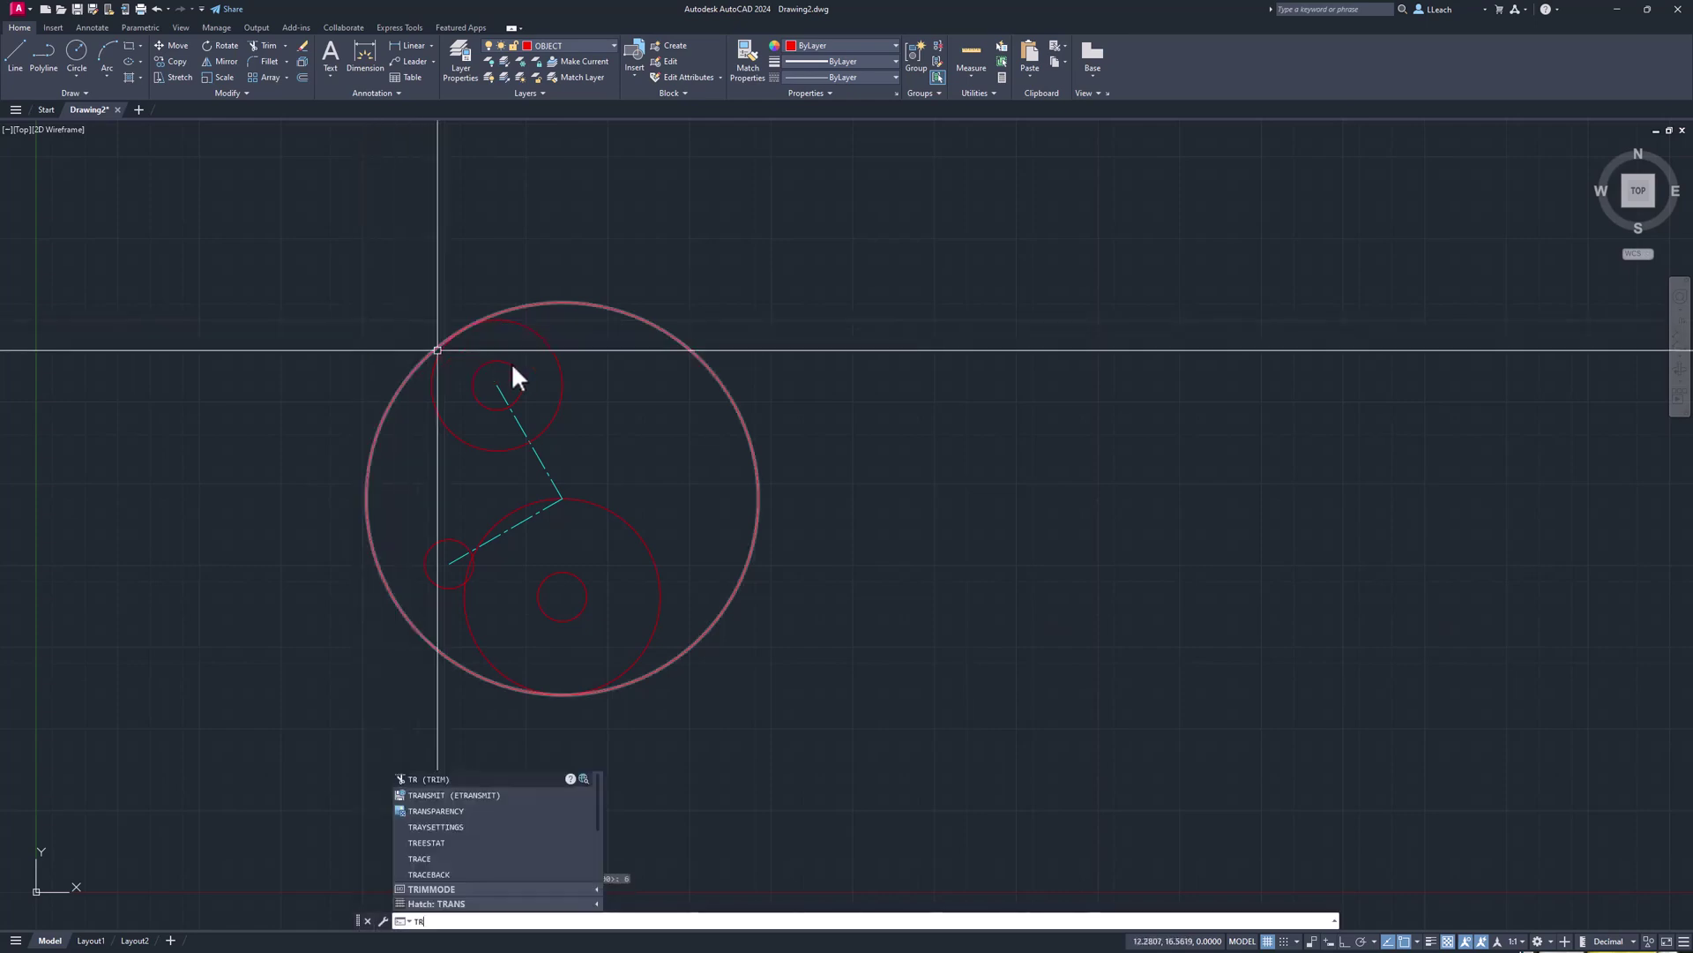
key("Return")
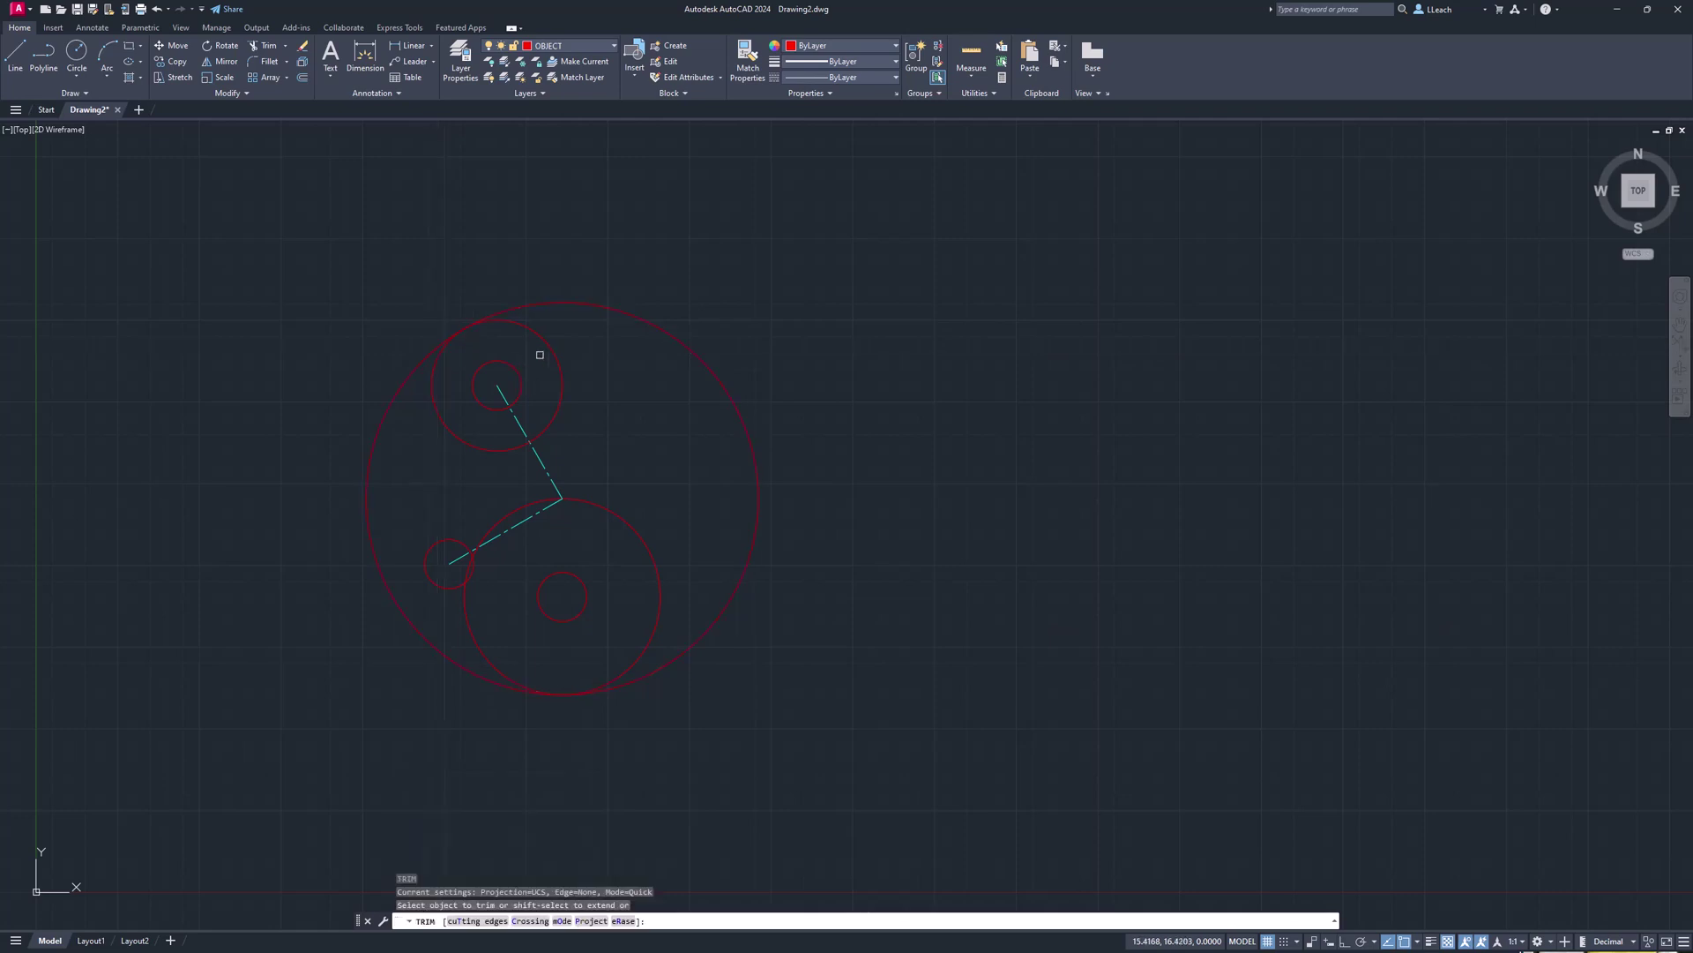
left_click(619, 317)
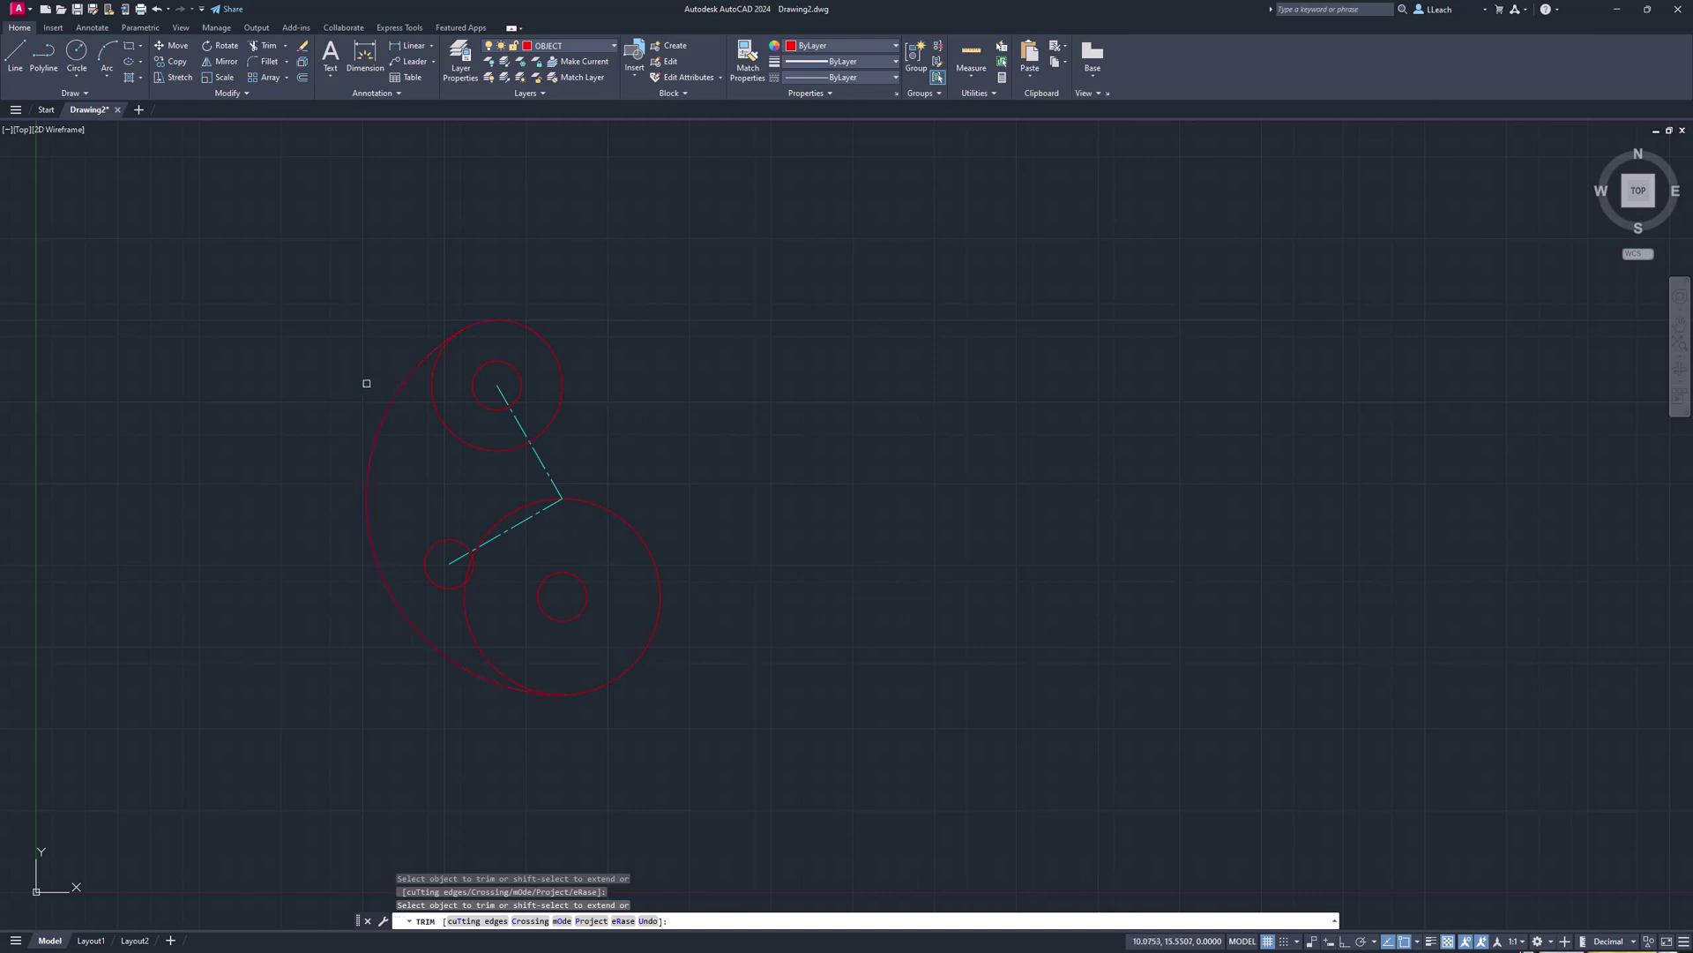
key("Escape")
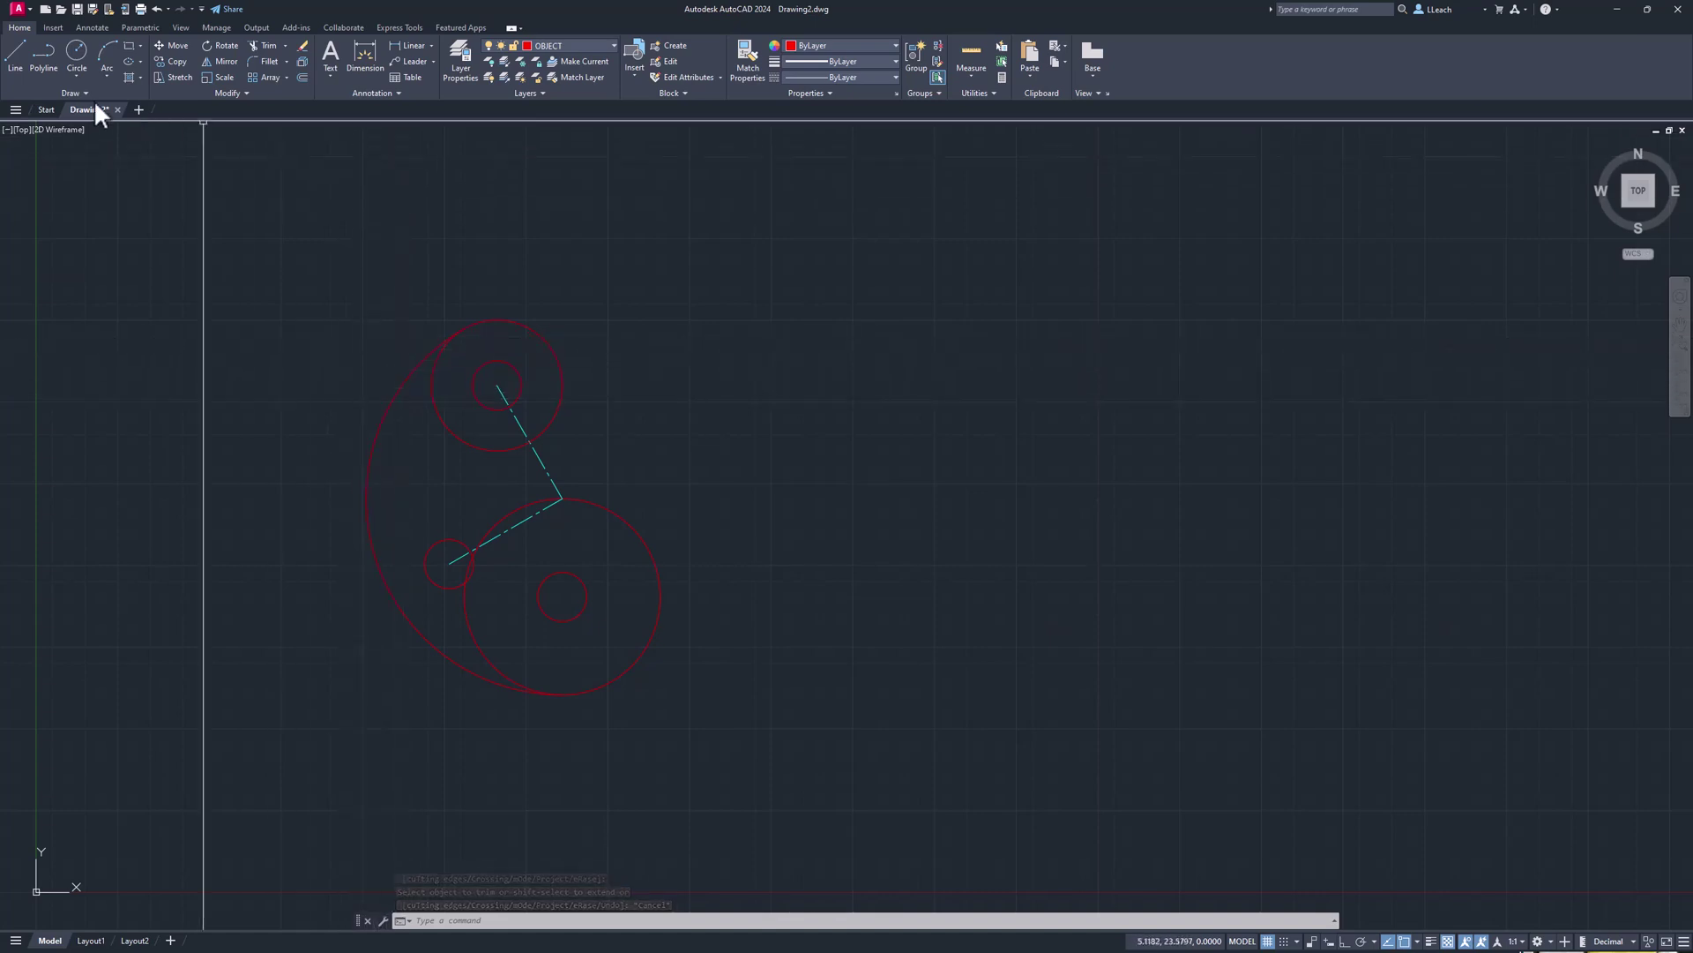
Draw a center-radius circle from the centerlines' shared endpoint out to where the upper centerline crosses the small upper circle.
left_click(76, 77)
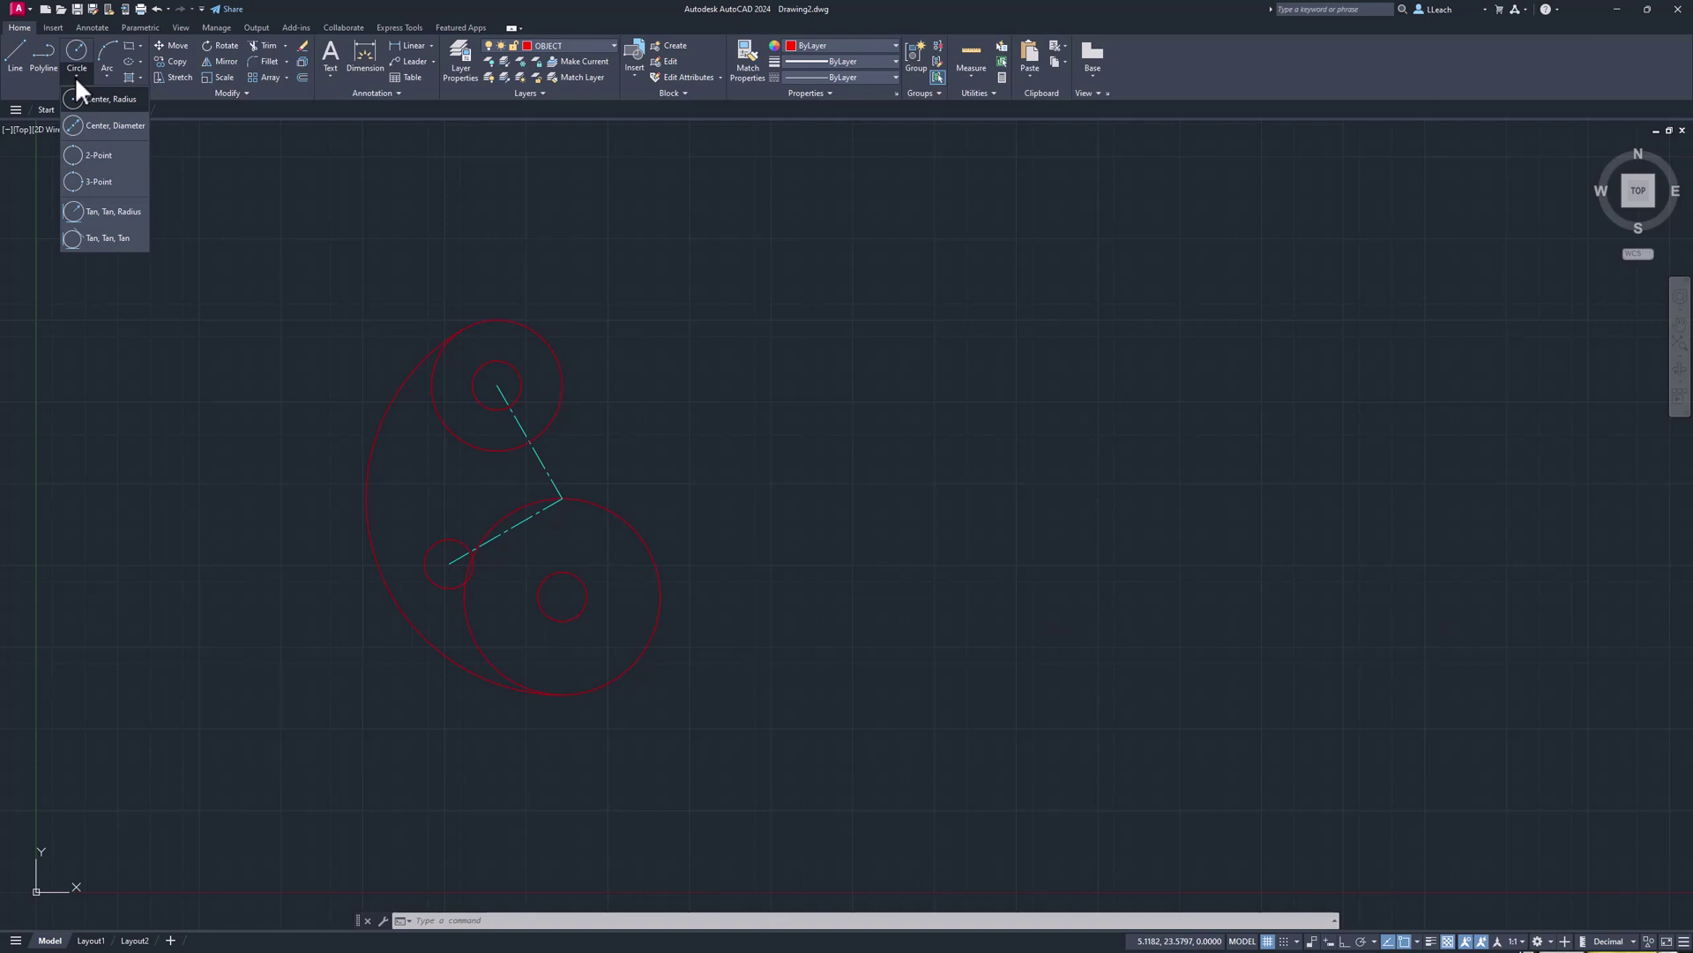
left_click(115, 100)
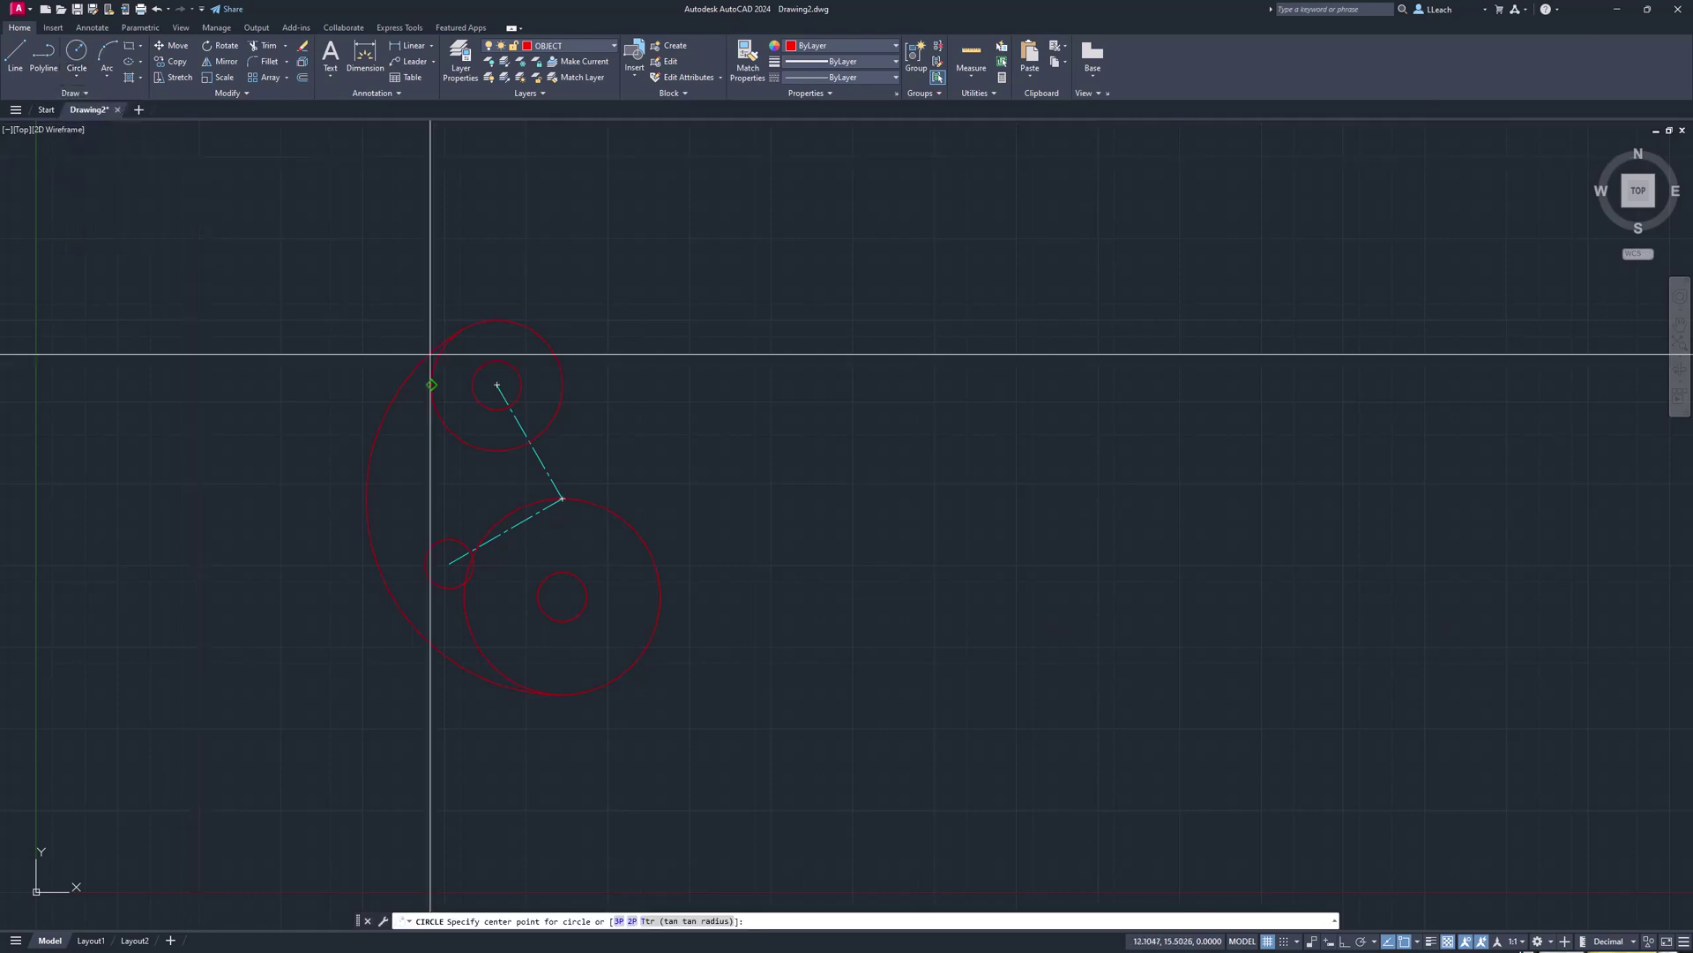
left_click(562, 499)
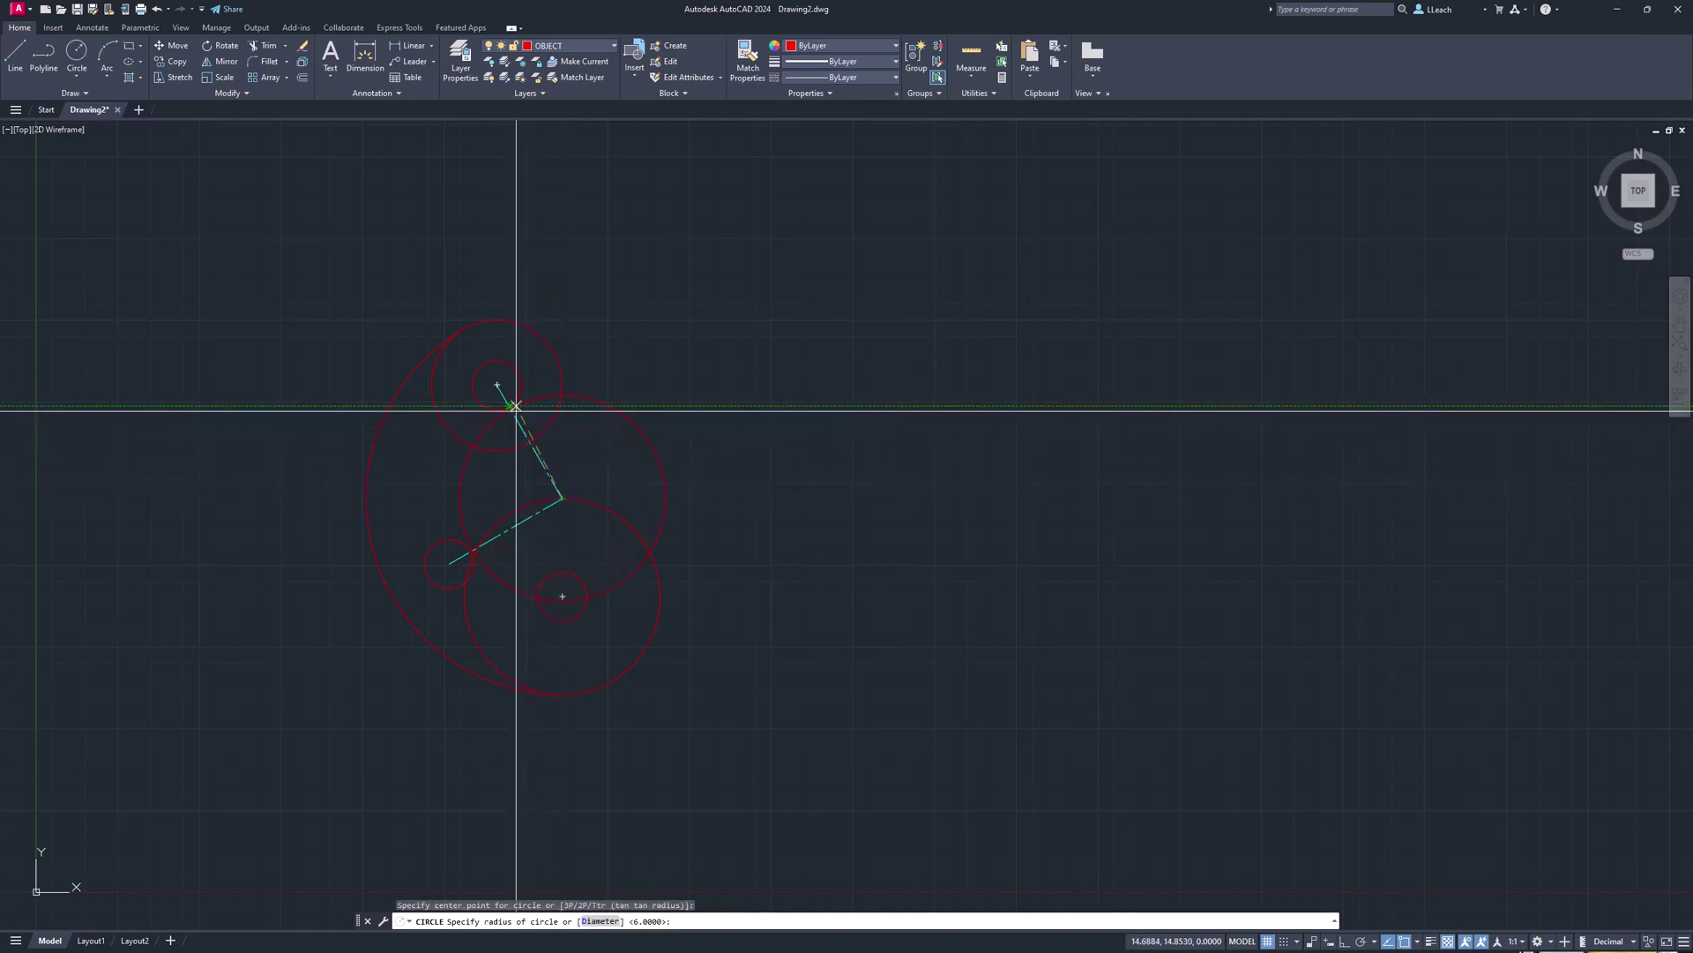
scroll(510, 407, "up", 8)
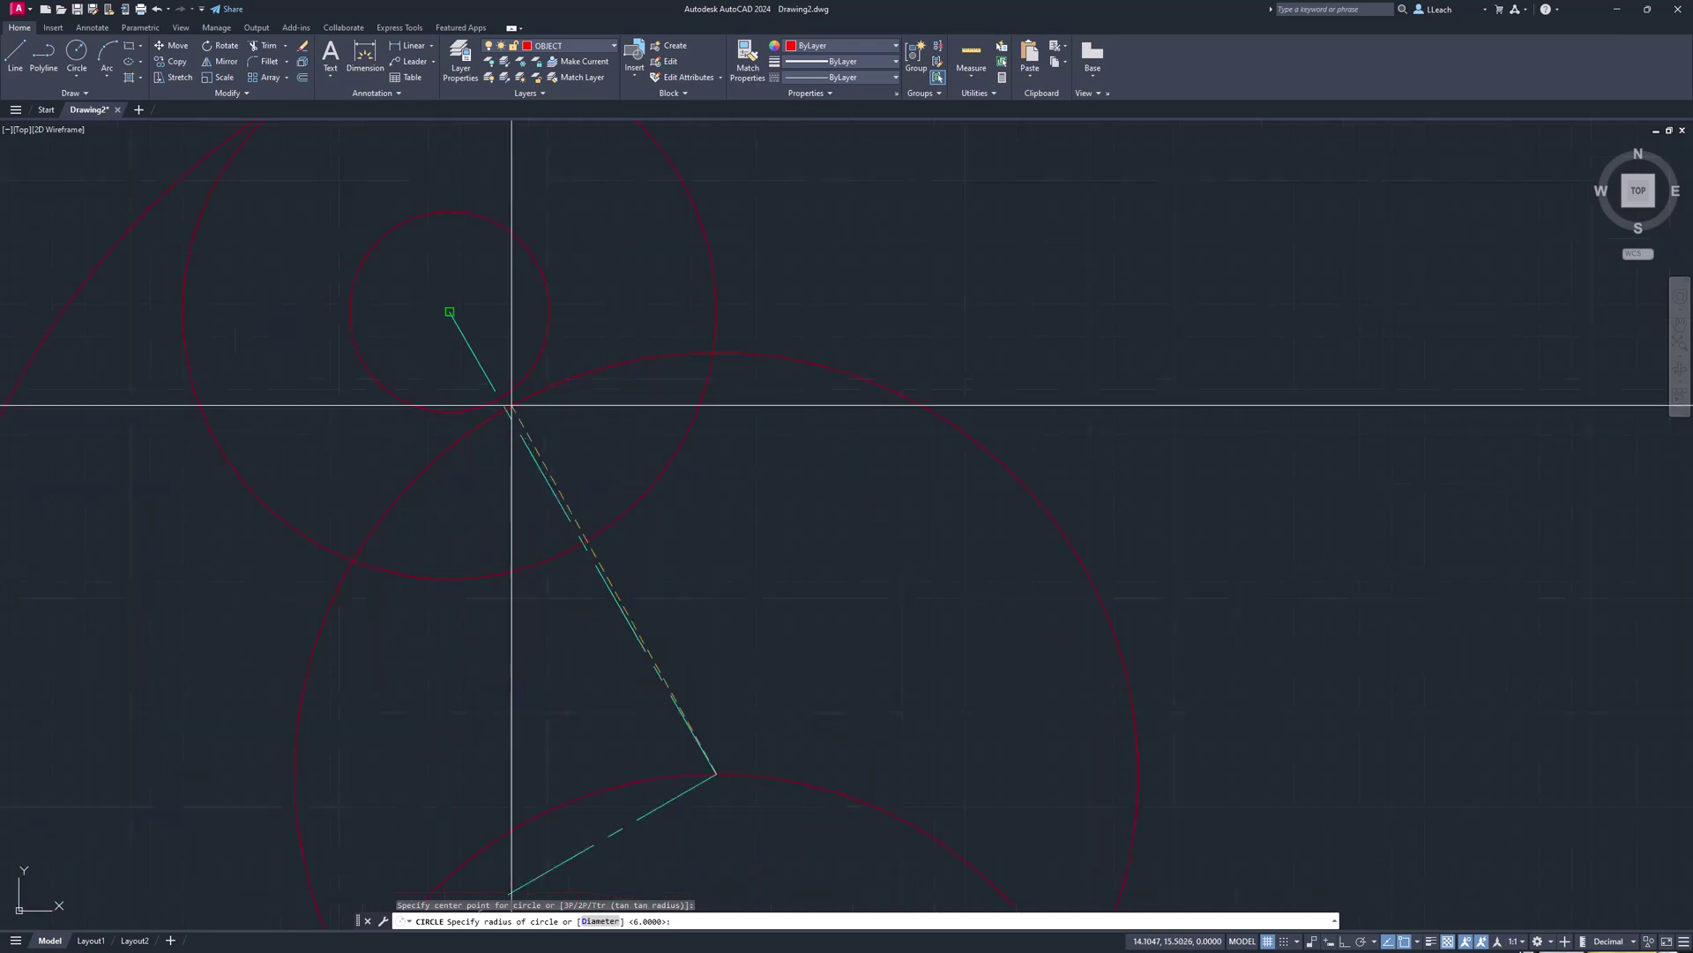
left_click(492, 396)
scroll(502, 397, "down", 8)
key("Escape")
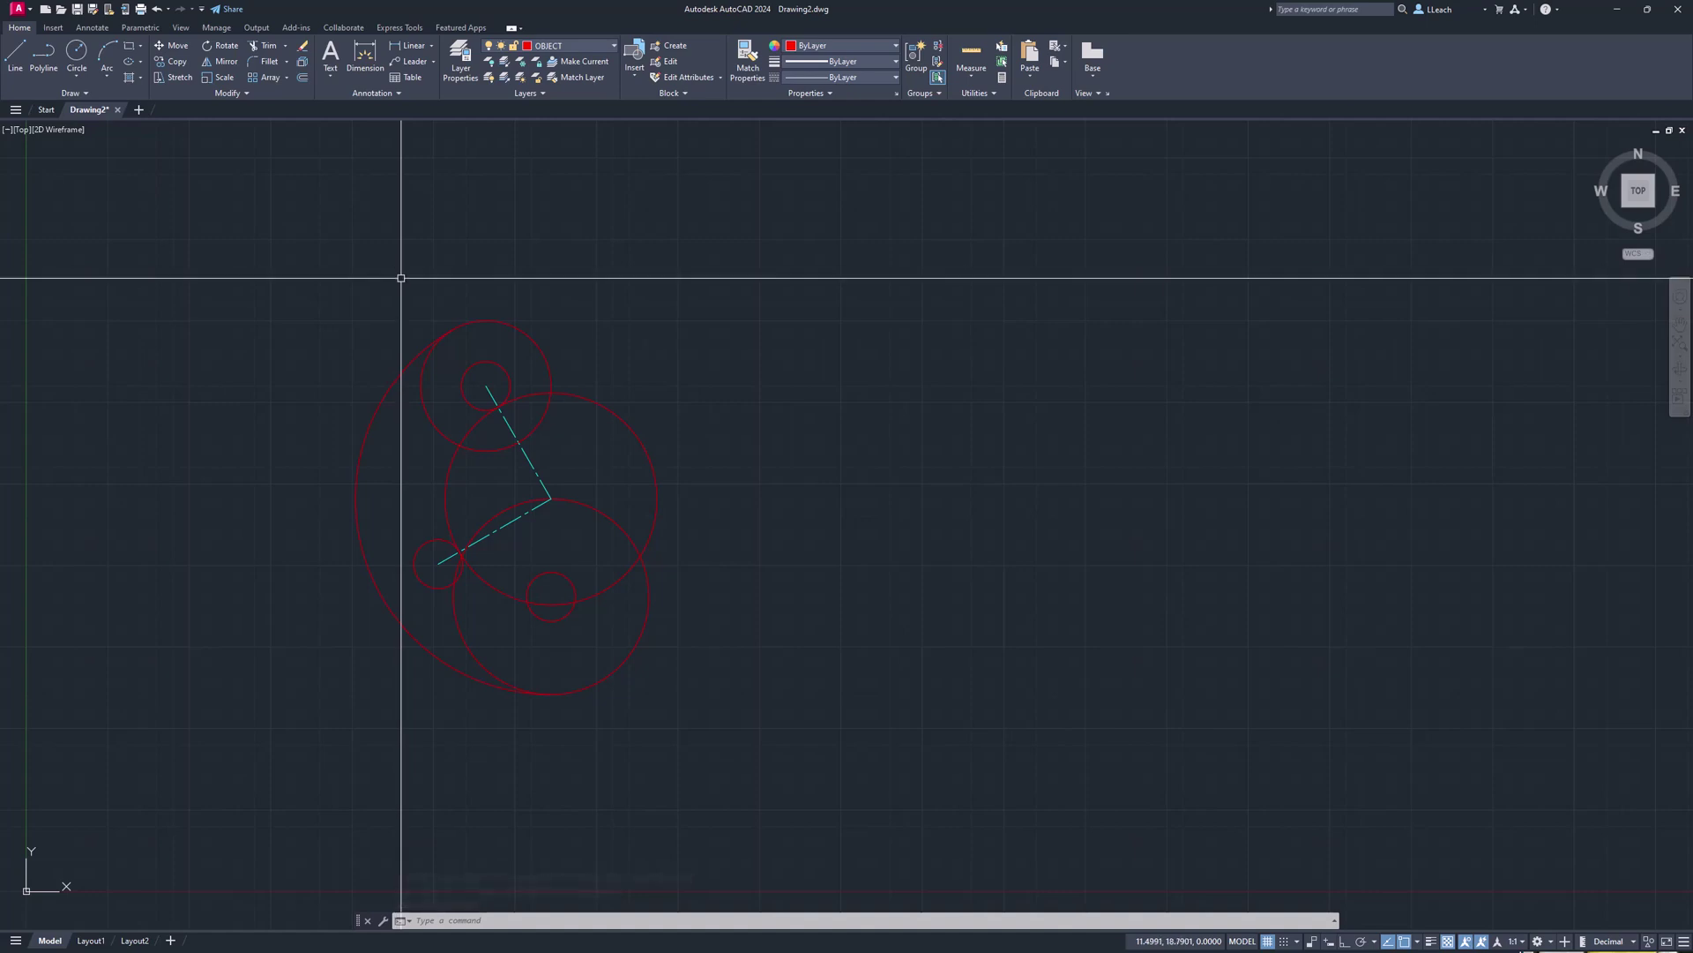
Offset the new circle around the centerlines' shared endpoint outward by 1.5.
type("o")
key("Return")
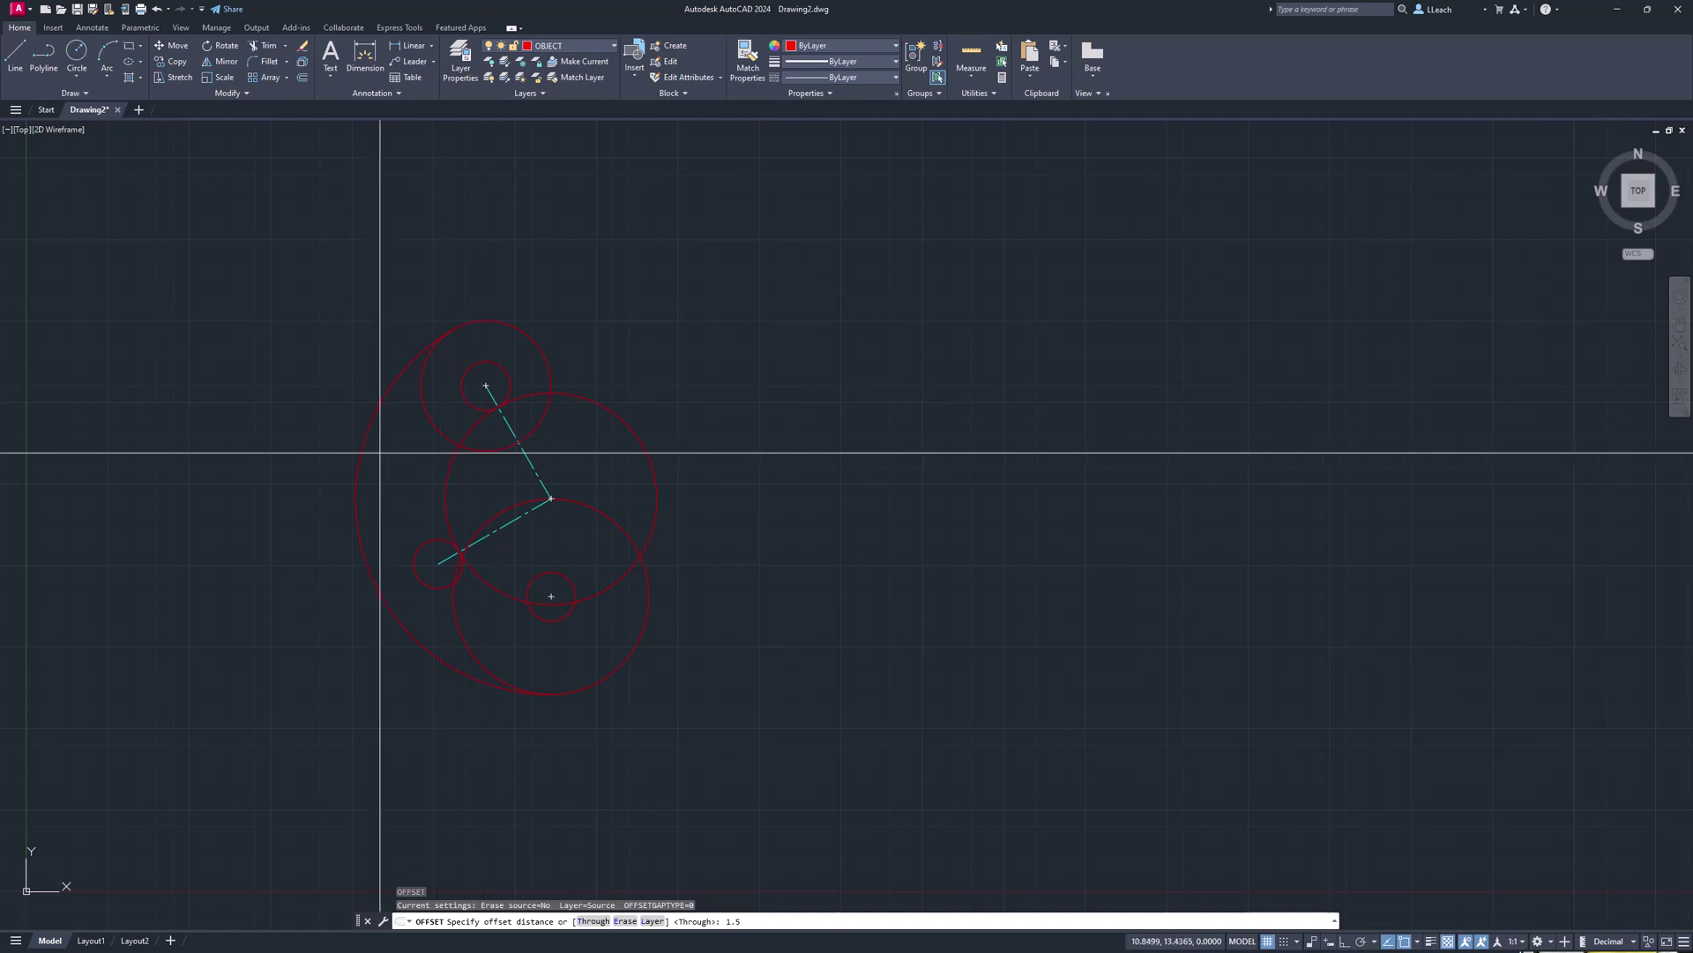
key("Return")
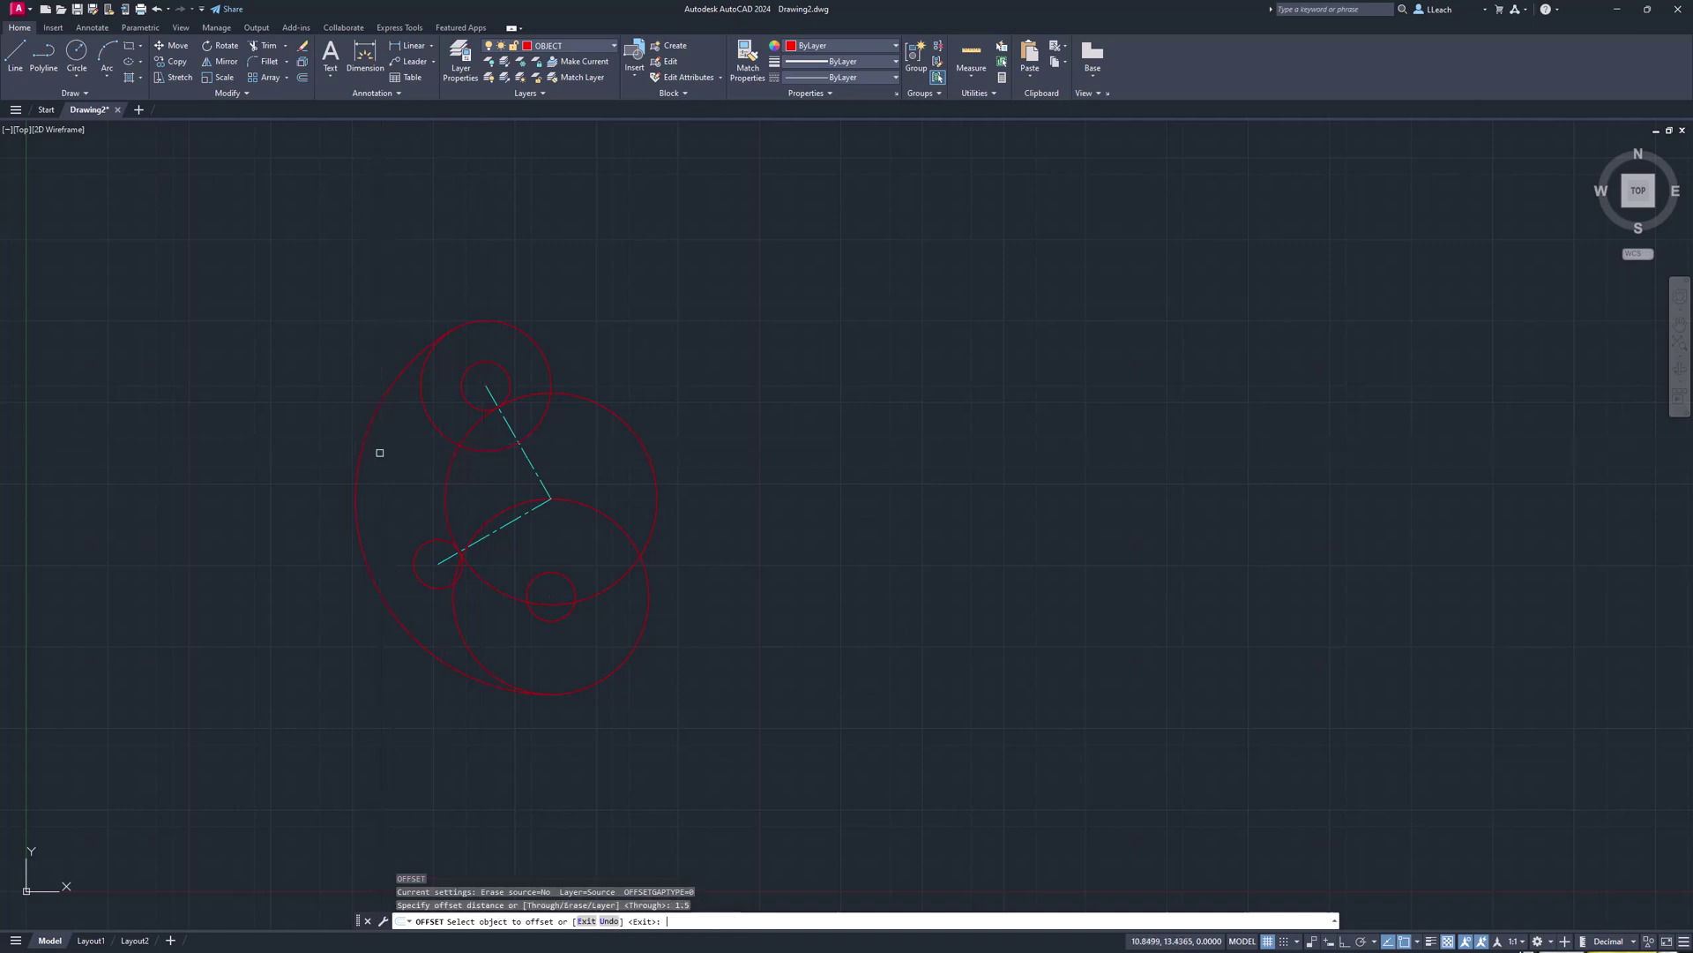
left_click(447, 467)
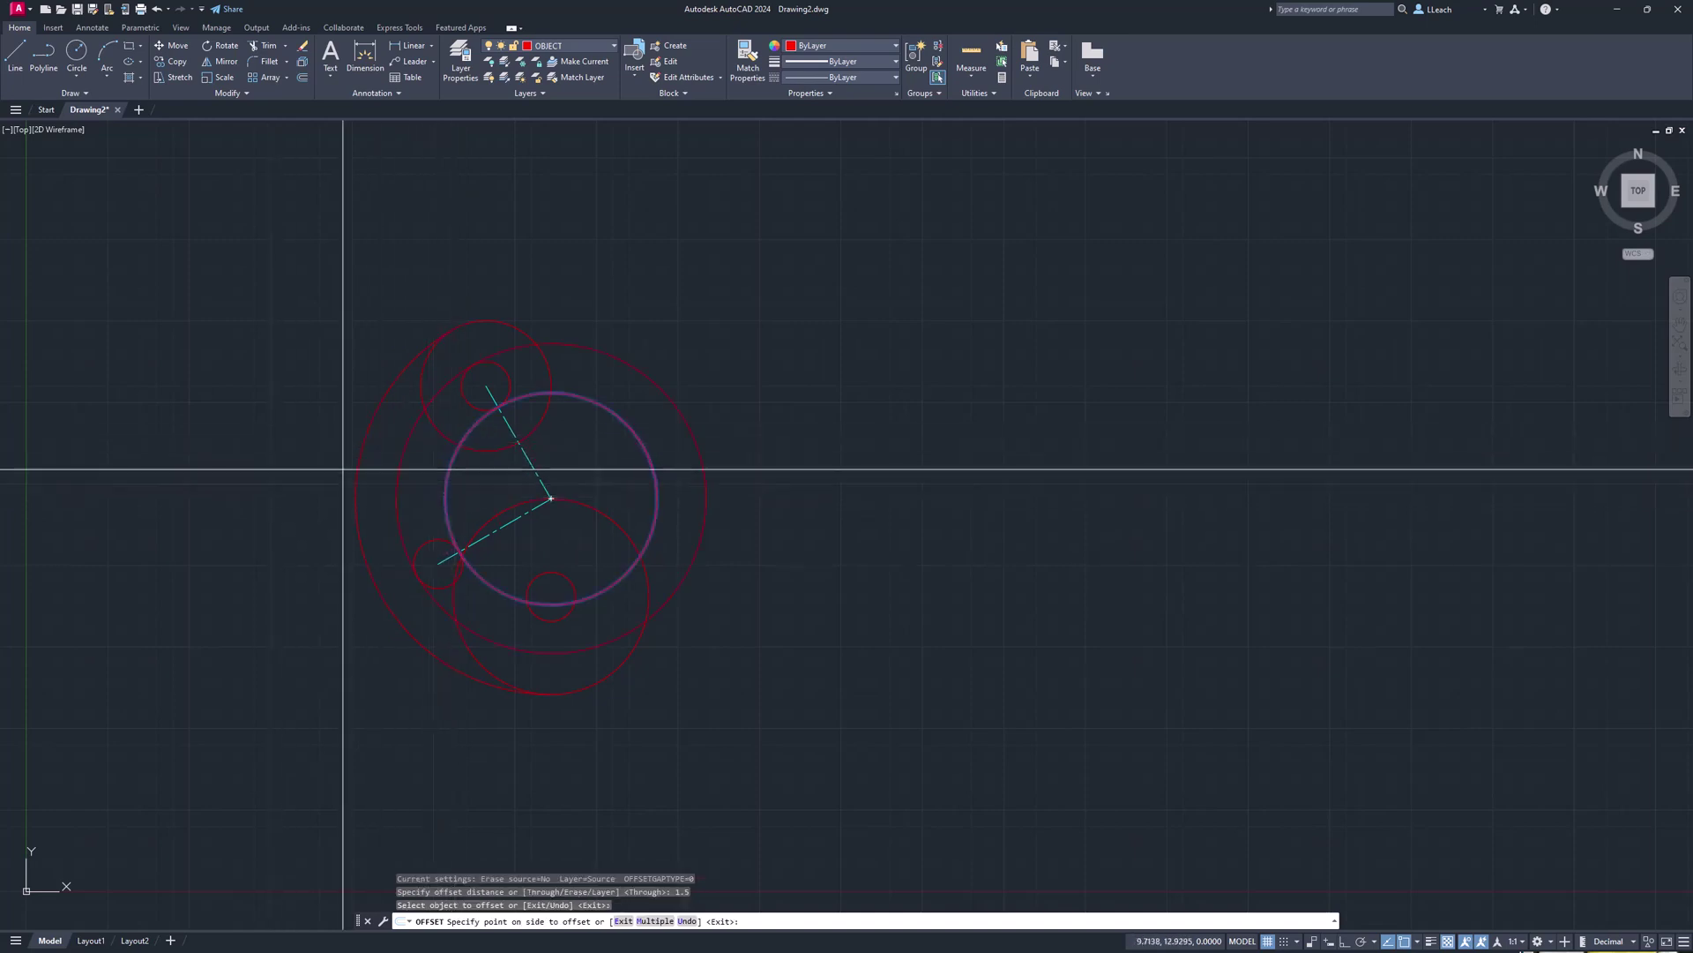
left_click(154, 353)
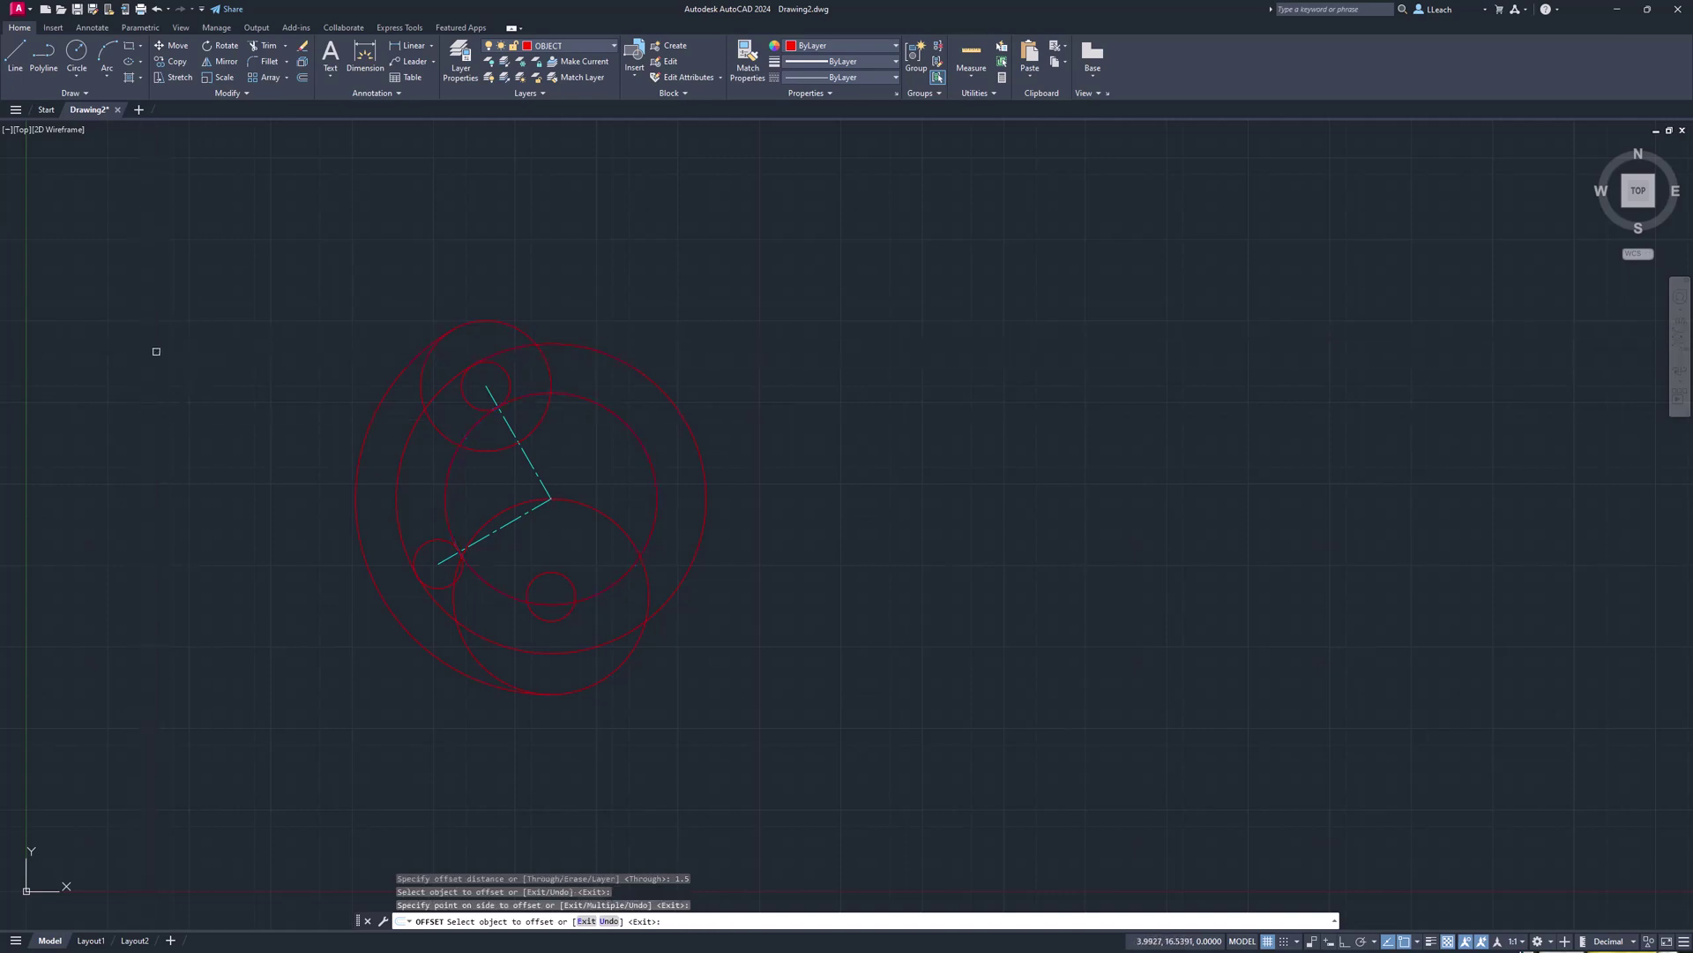
key("Escape")
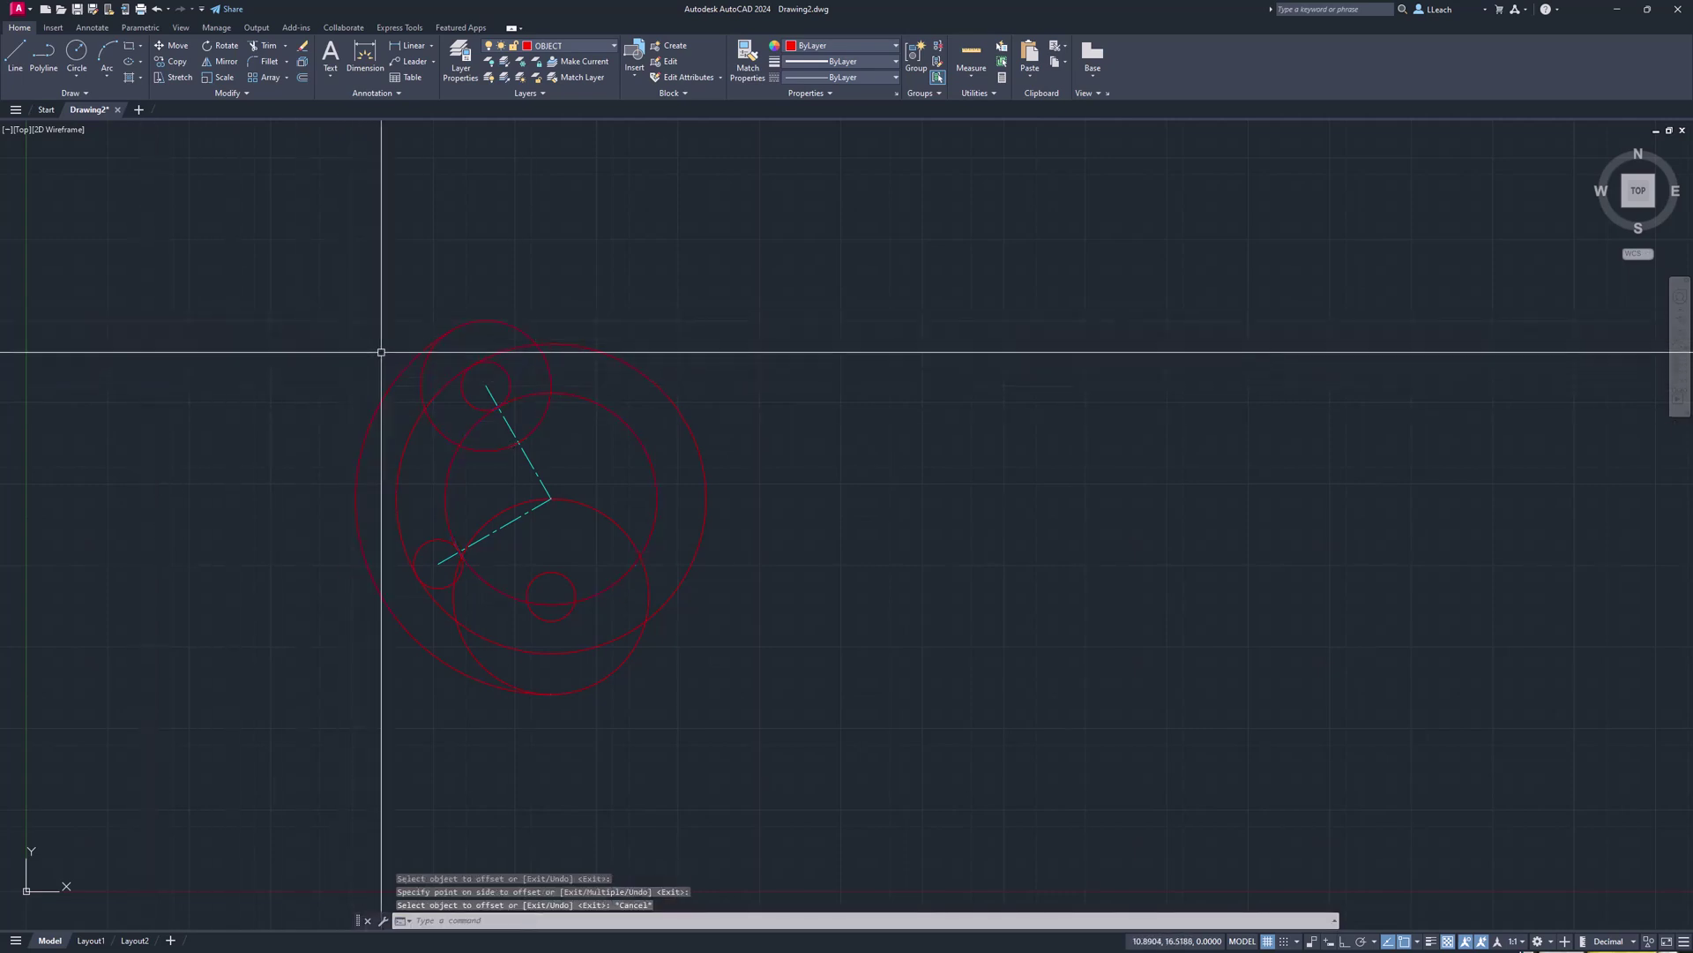
Trim the two concentric circles and the inner halves of the small end circles to form a curved slot.
scroll(384, 366, "up", 4)
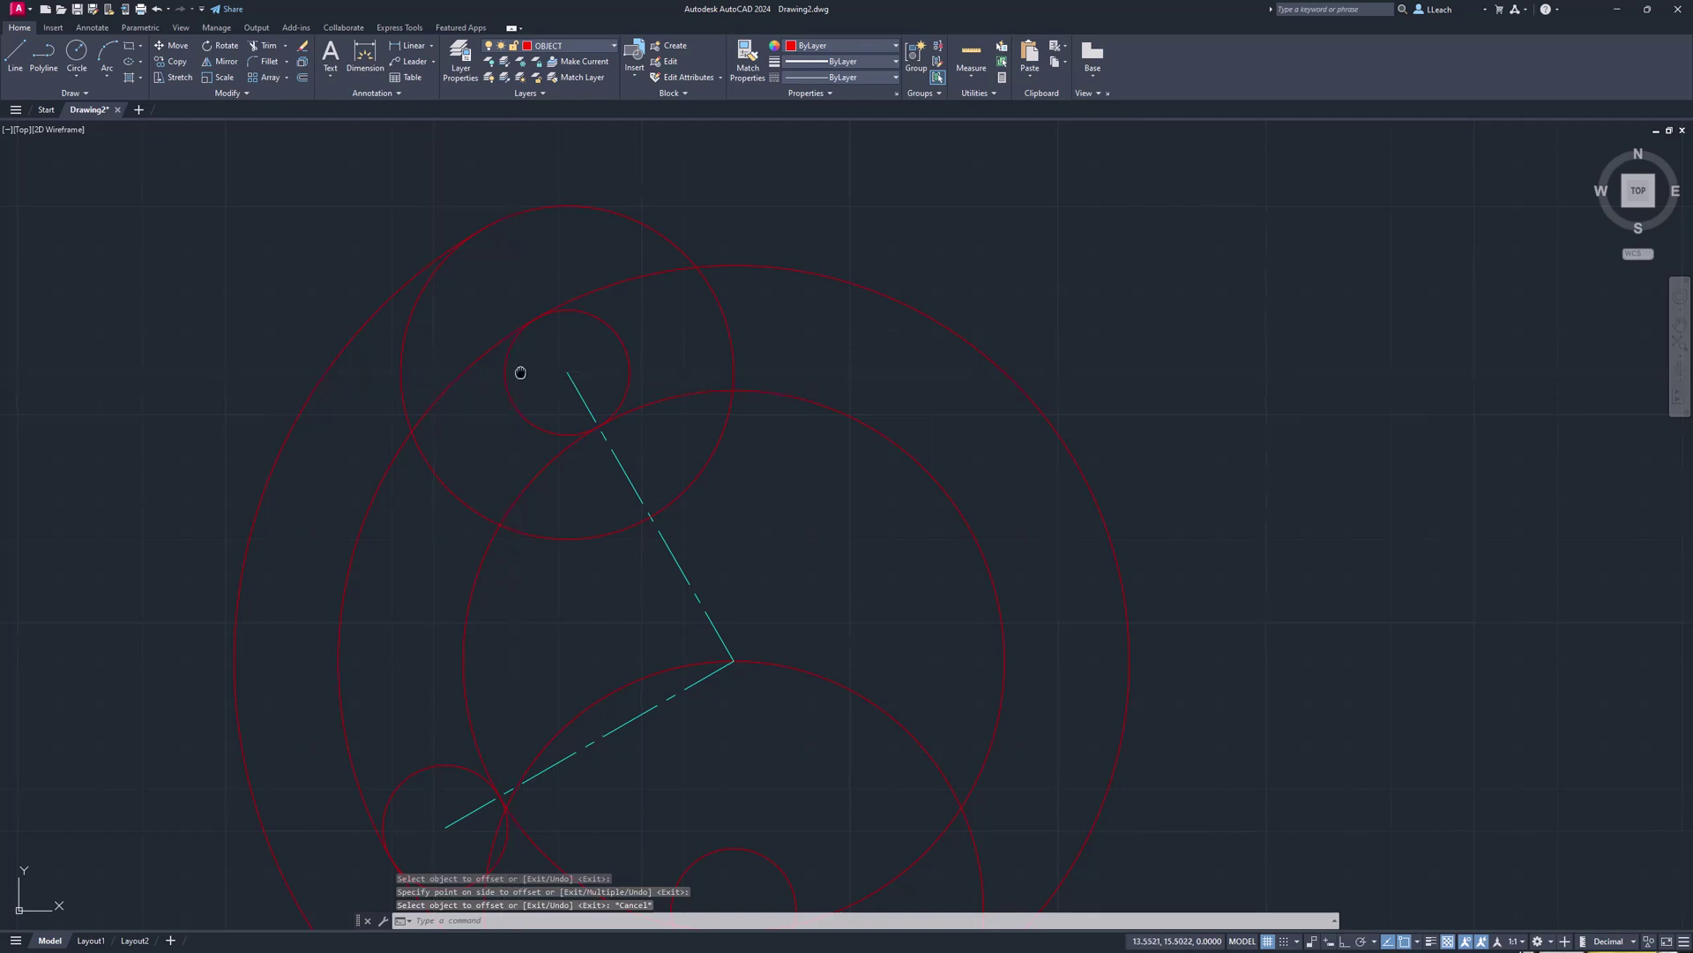
type("tr")
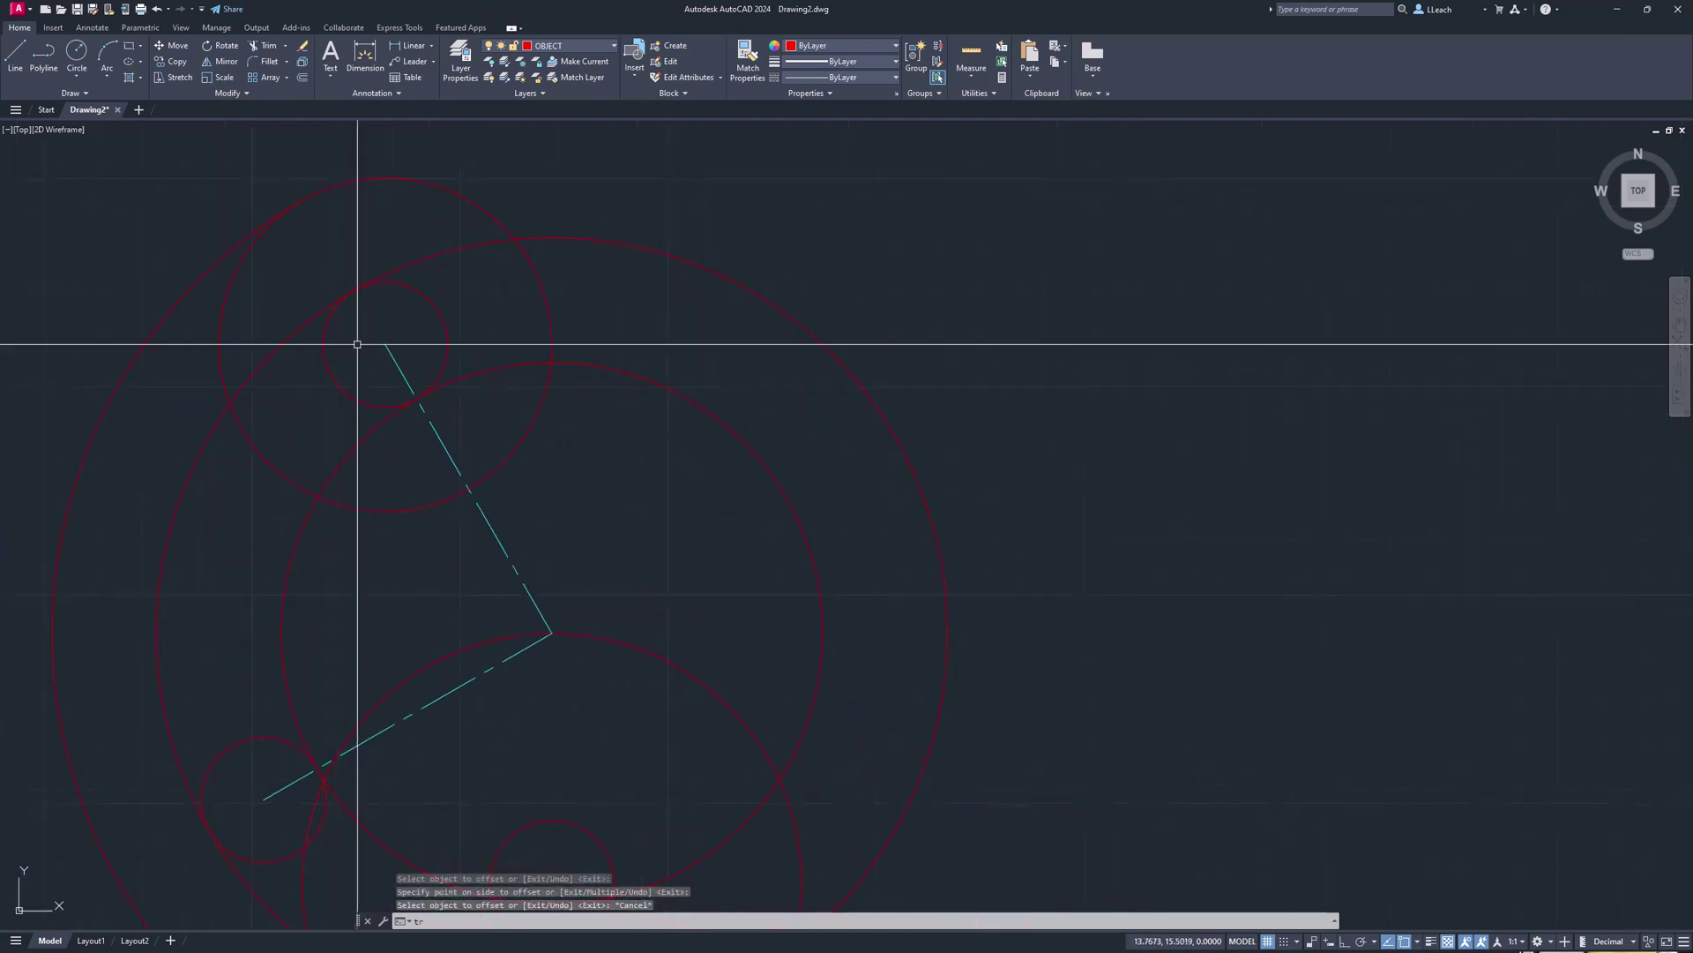
key("Return")
left_click(407, 265)
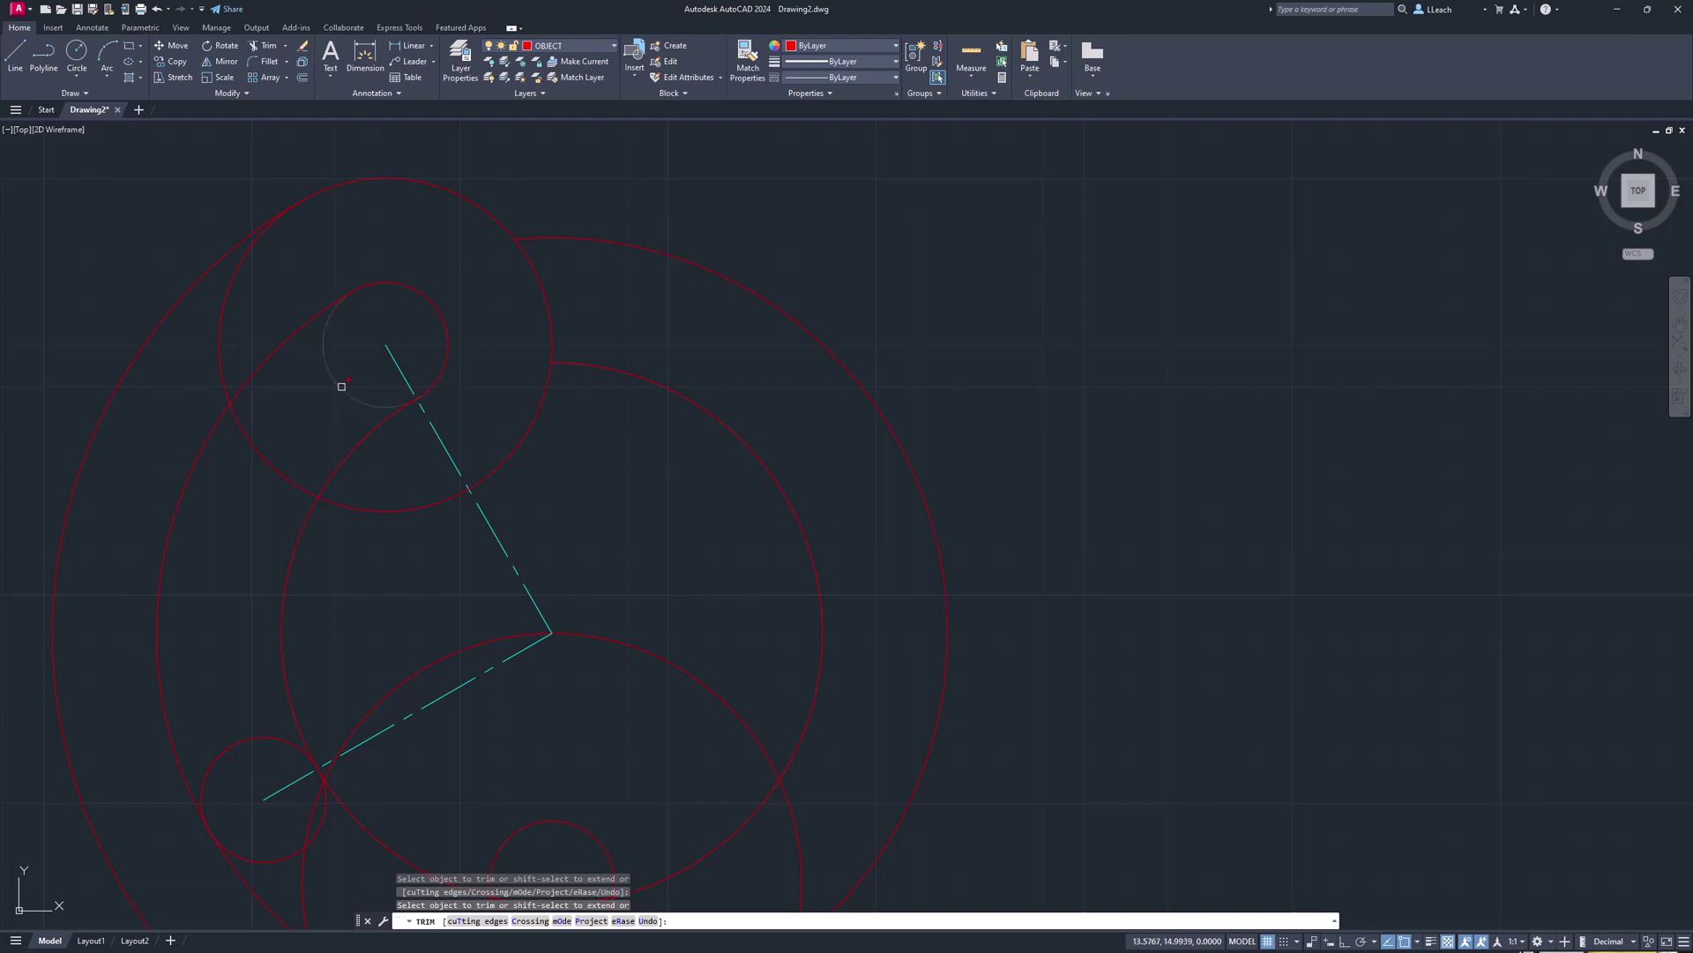
middle_click_drag(394, 521, 386, 371)
scroll(300, 580, "up", 6)
scroll(381, 588, "up", 1)
mouse_move(411, 591)
middle_mouse_down()
mouse_move(420, 484)
mouse_move(530, 469)
middle_mouse_up()
scroll(529, 462, "down", 2)
scroll(314, 623, "down", 4)
key("Escape")
Erase the two leftover concentric arcs on the right side, outside the curved slot.
type("e")
key("Return")
left_click(544, 272)
left_click(529, 349)
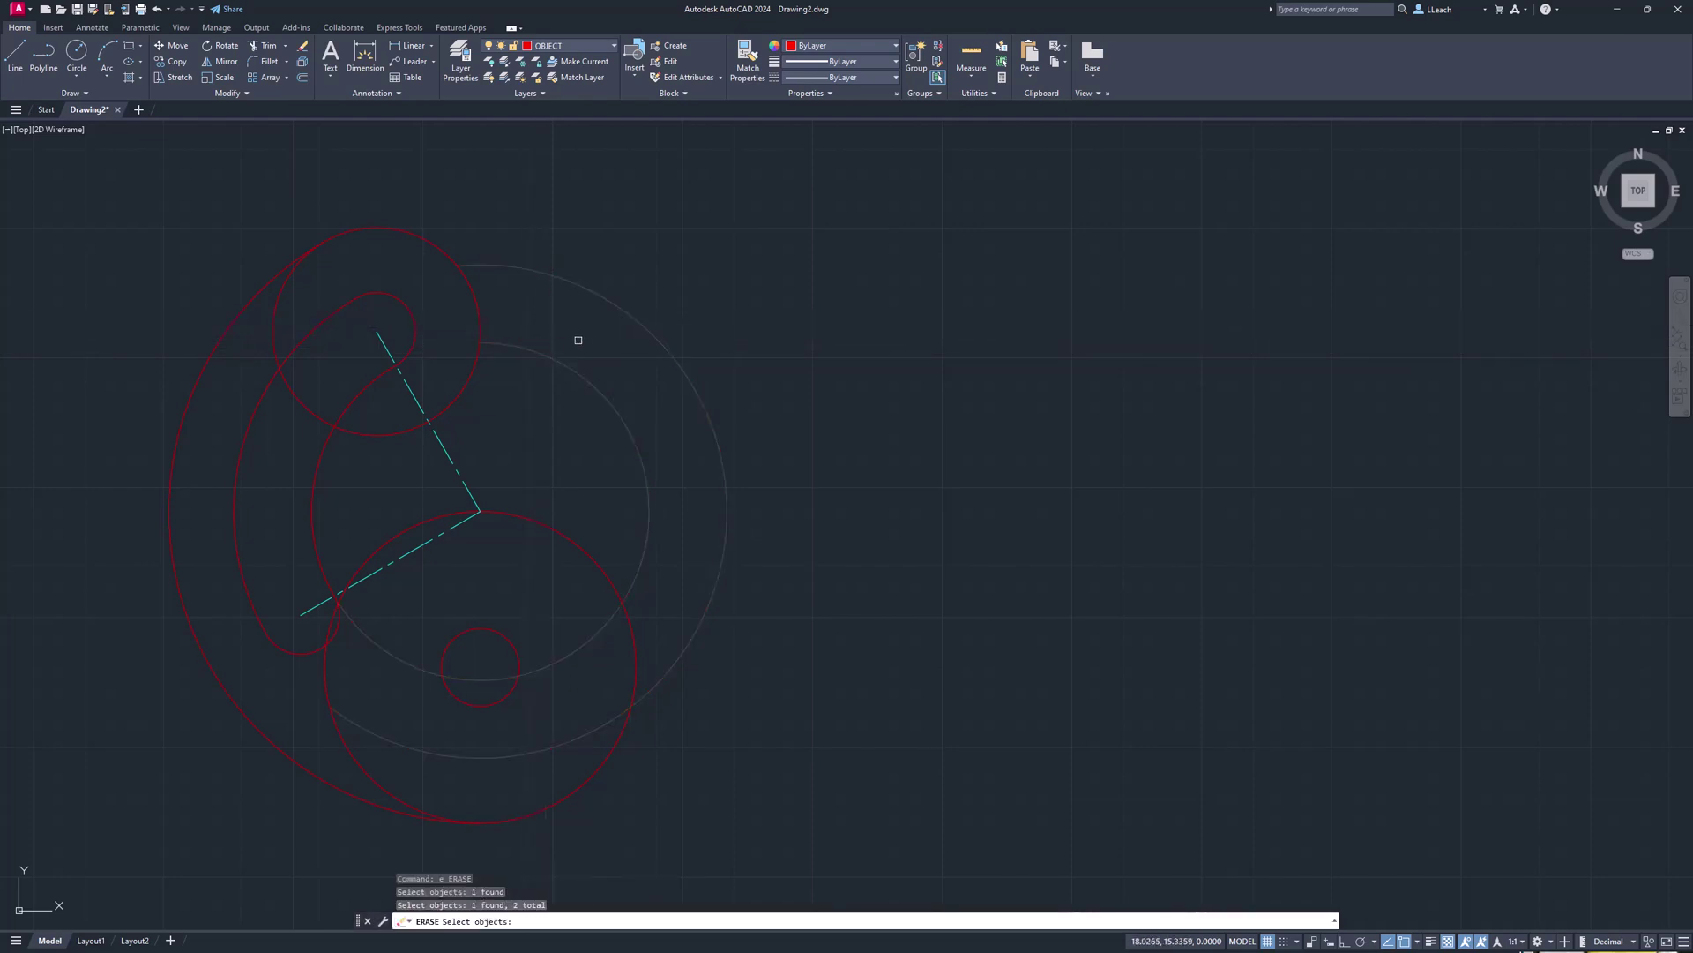
key("Return")
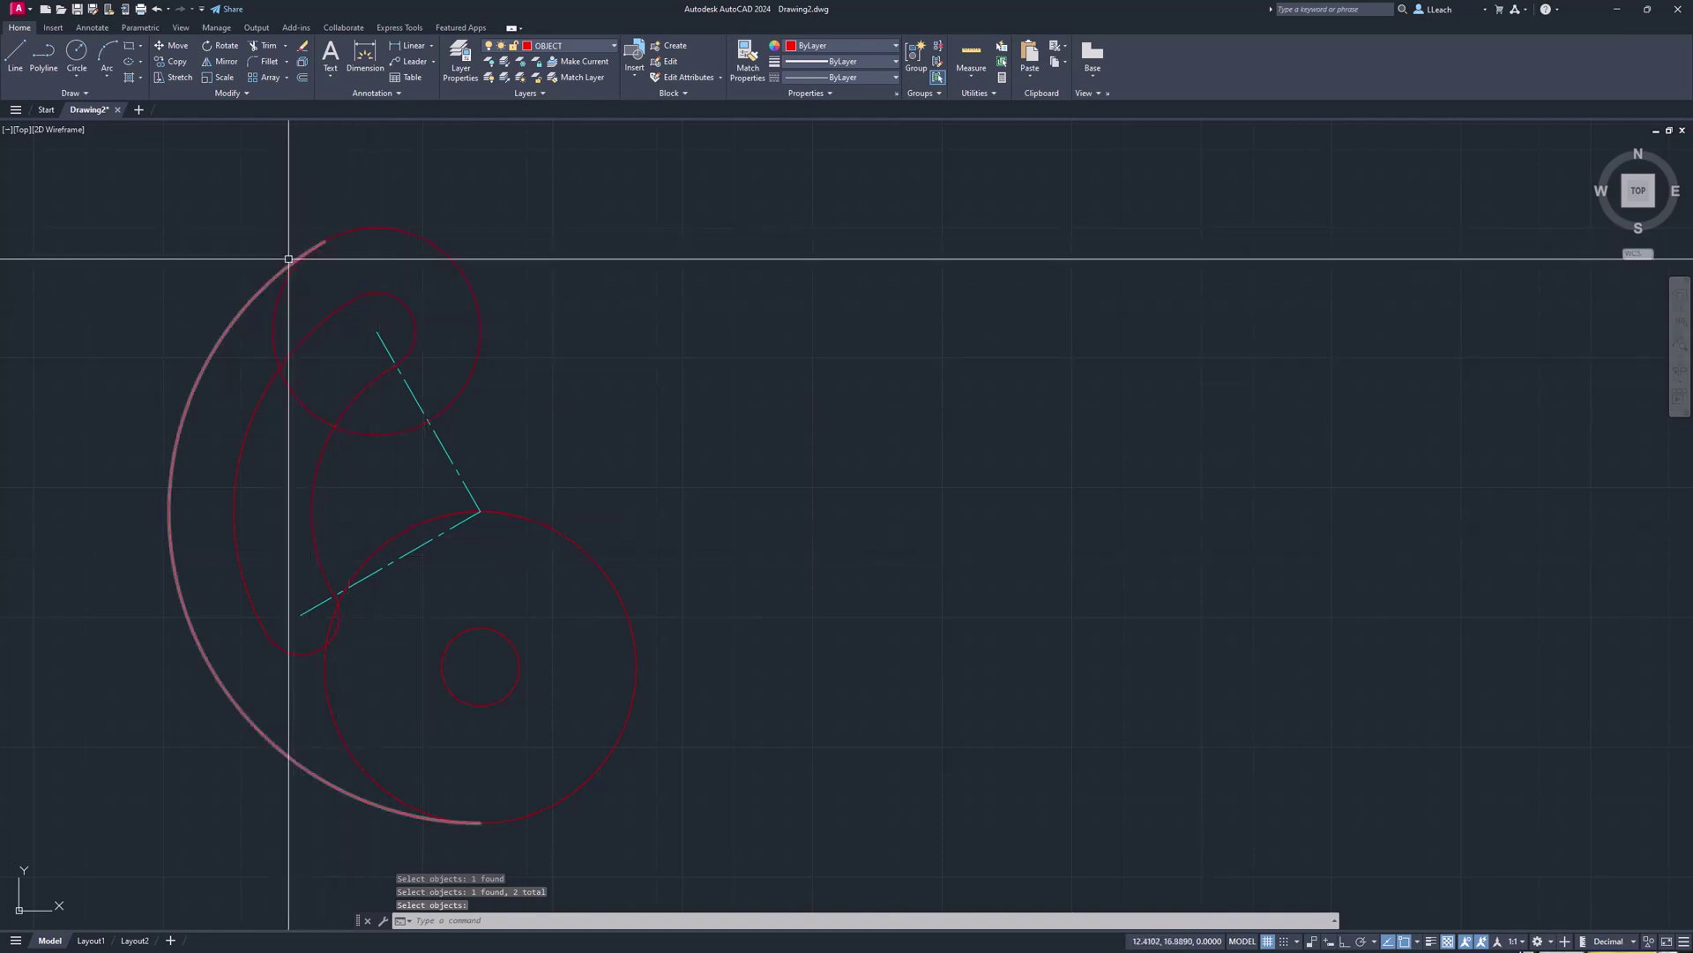
Draw a tangent-tangent-radius circle with a radius of 1 touching the radius 2 upper circle and the large lower circle.
middle_click_drag(441, 442, 394, 461)
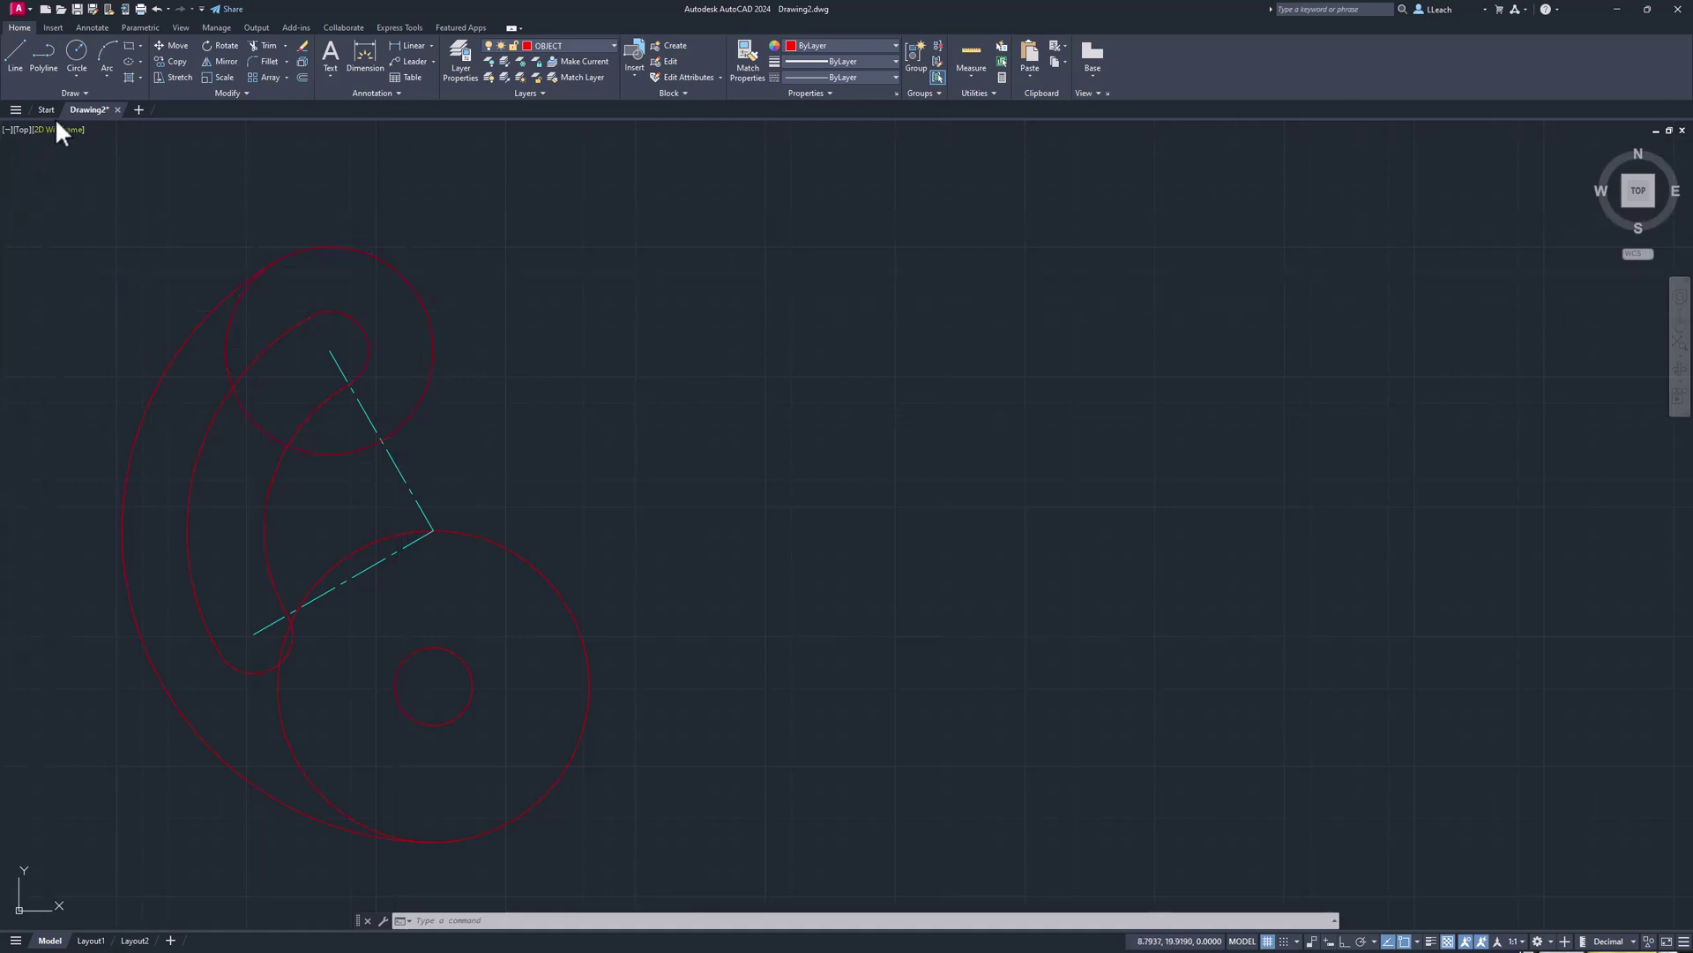
left_click(80, 77)
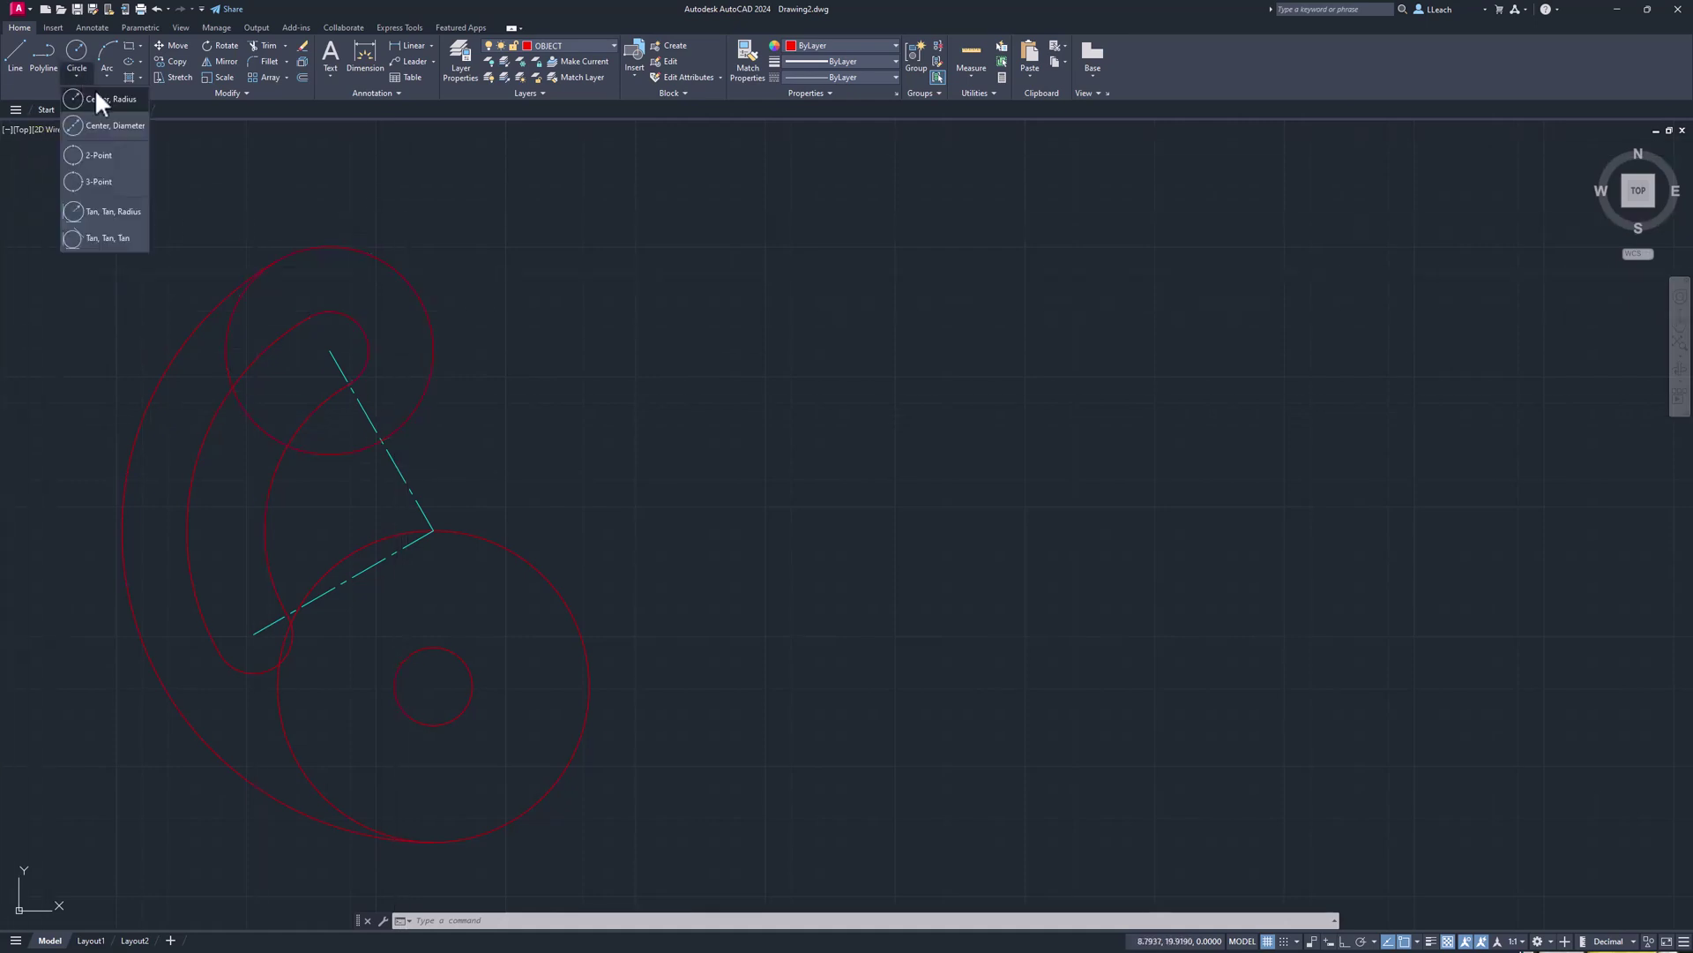
left_click(128, 221)
scroll(367, 453, "up", 3)
middle_click_drag(415, 468, 460, 441)
scroll(492, 435, "down", 2)
scroll(496, 430, "up", 2)
scroll(496, 429, "down", 2)
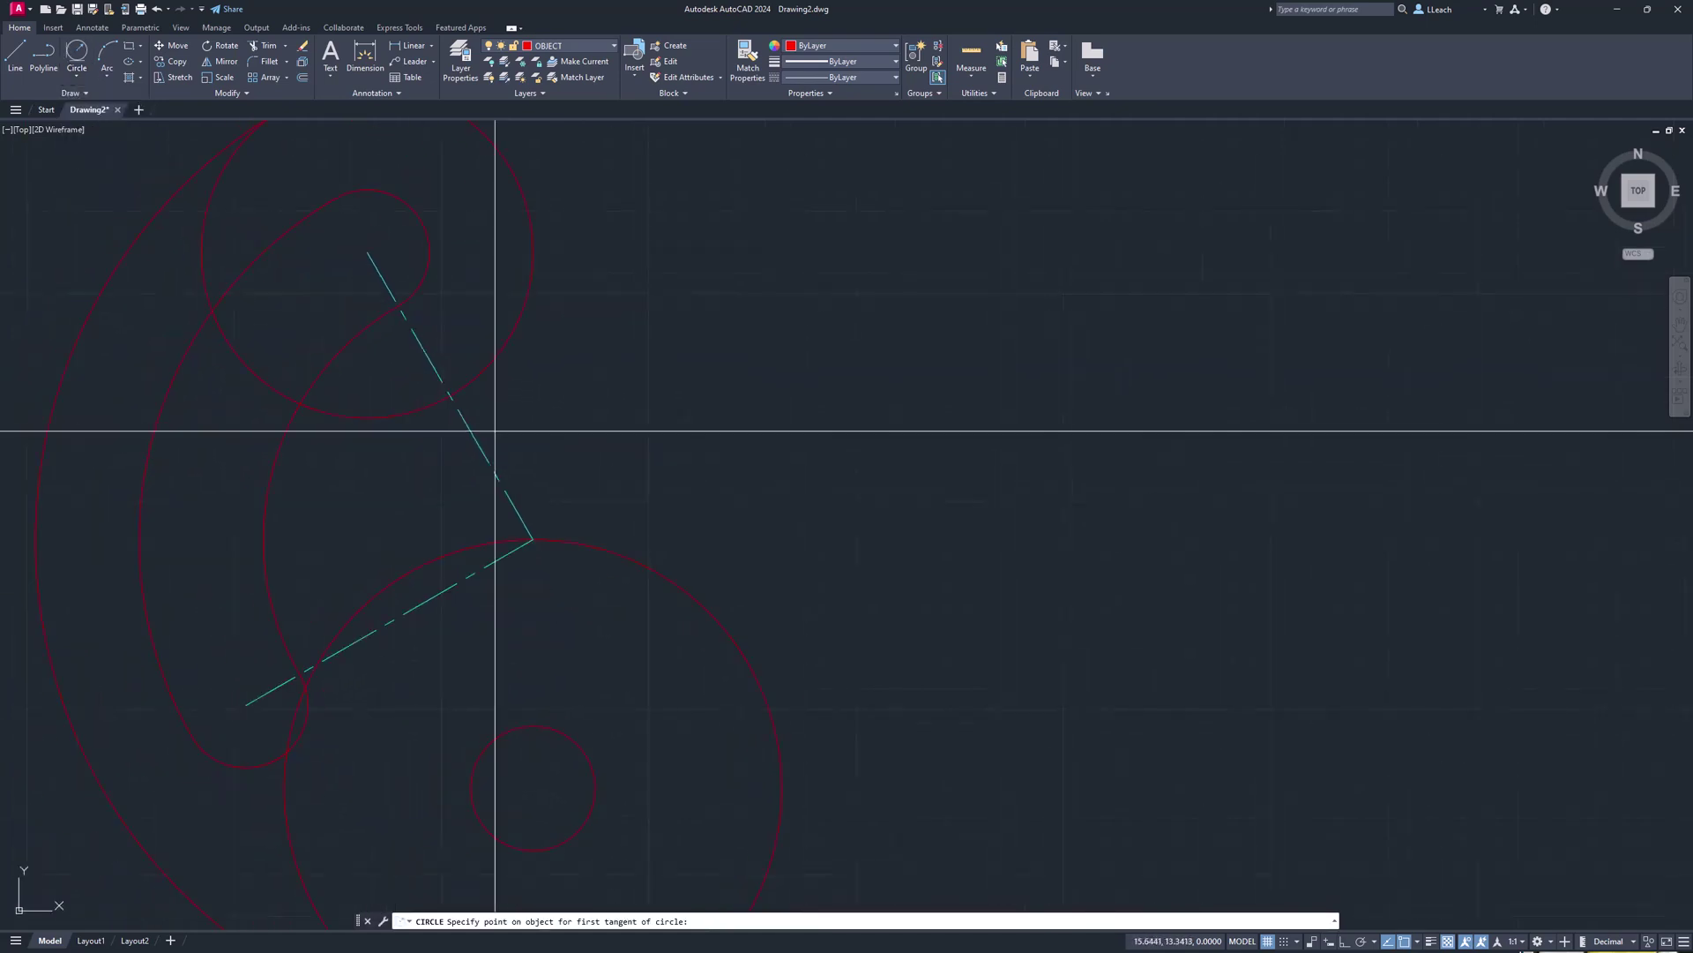
left_click(469, 386)
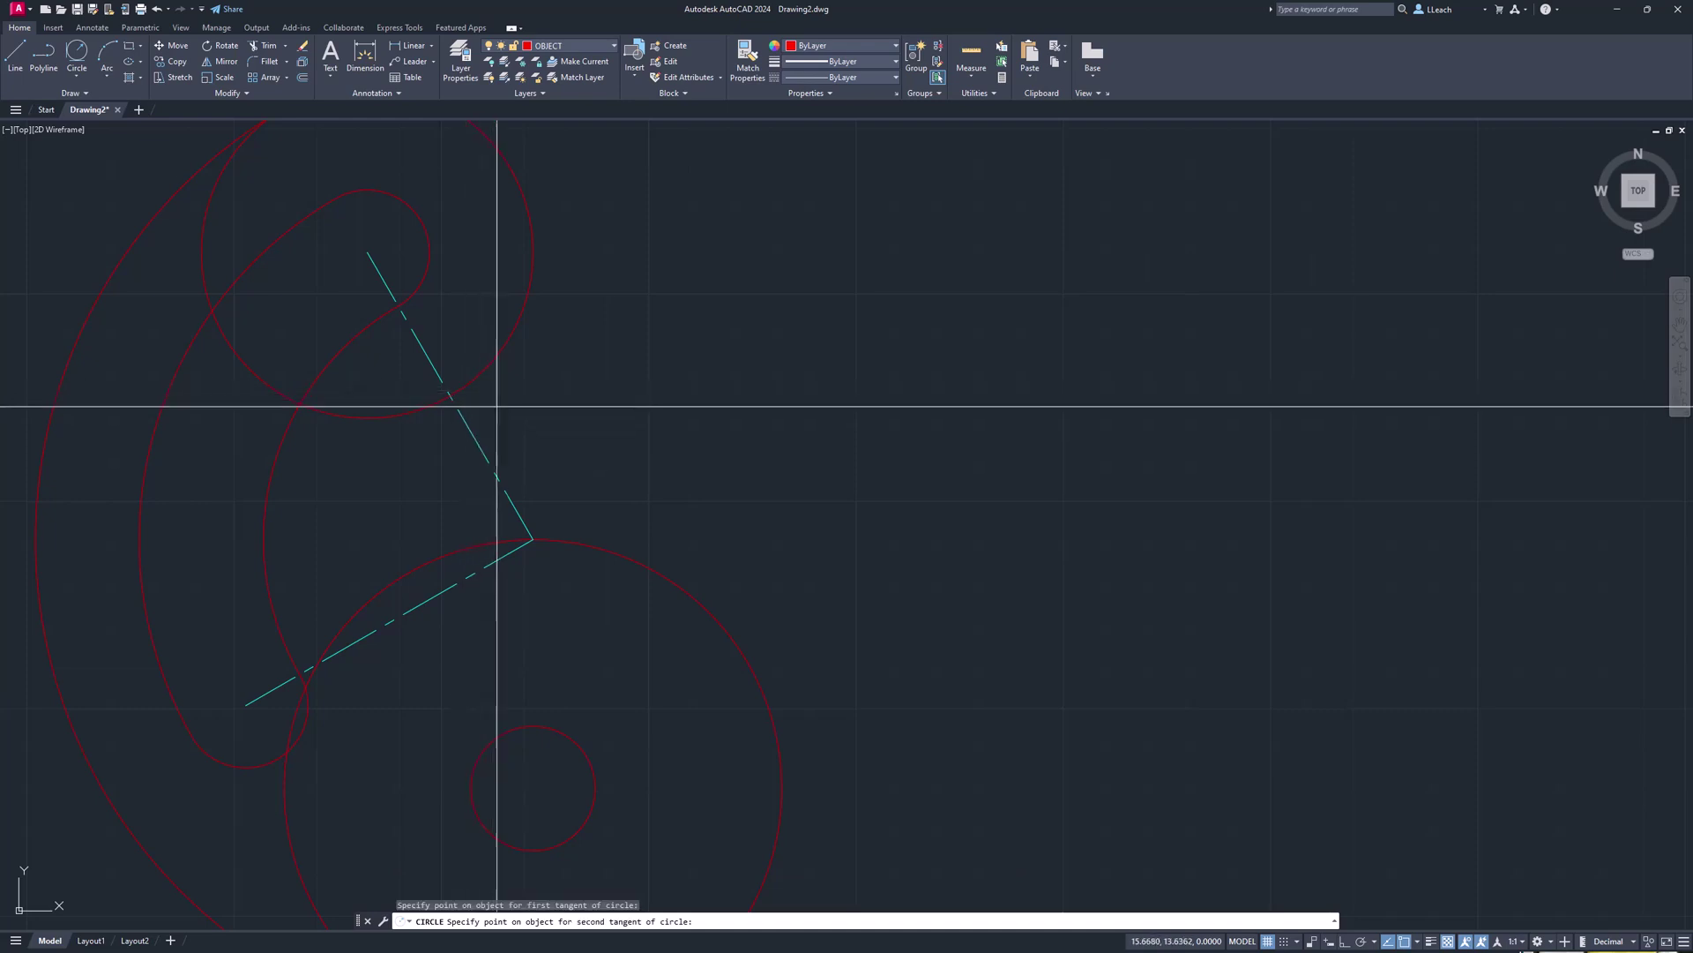
left_click(508, 537)
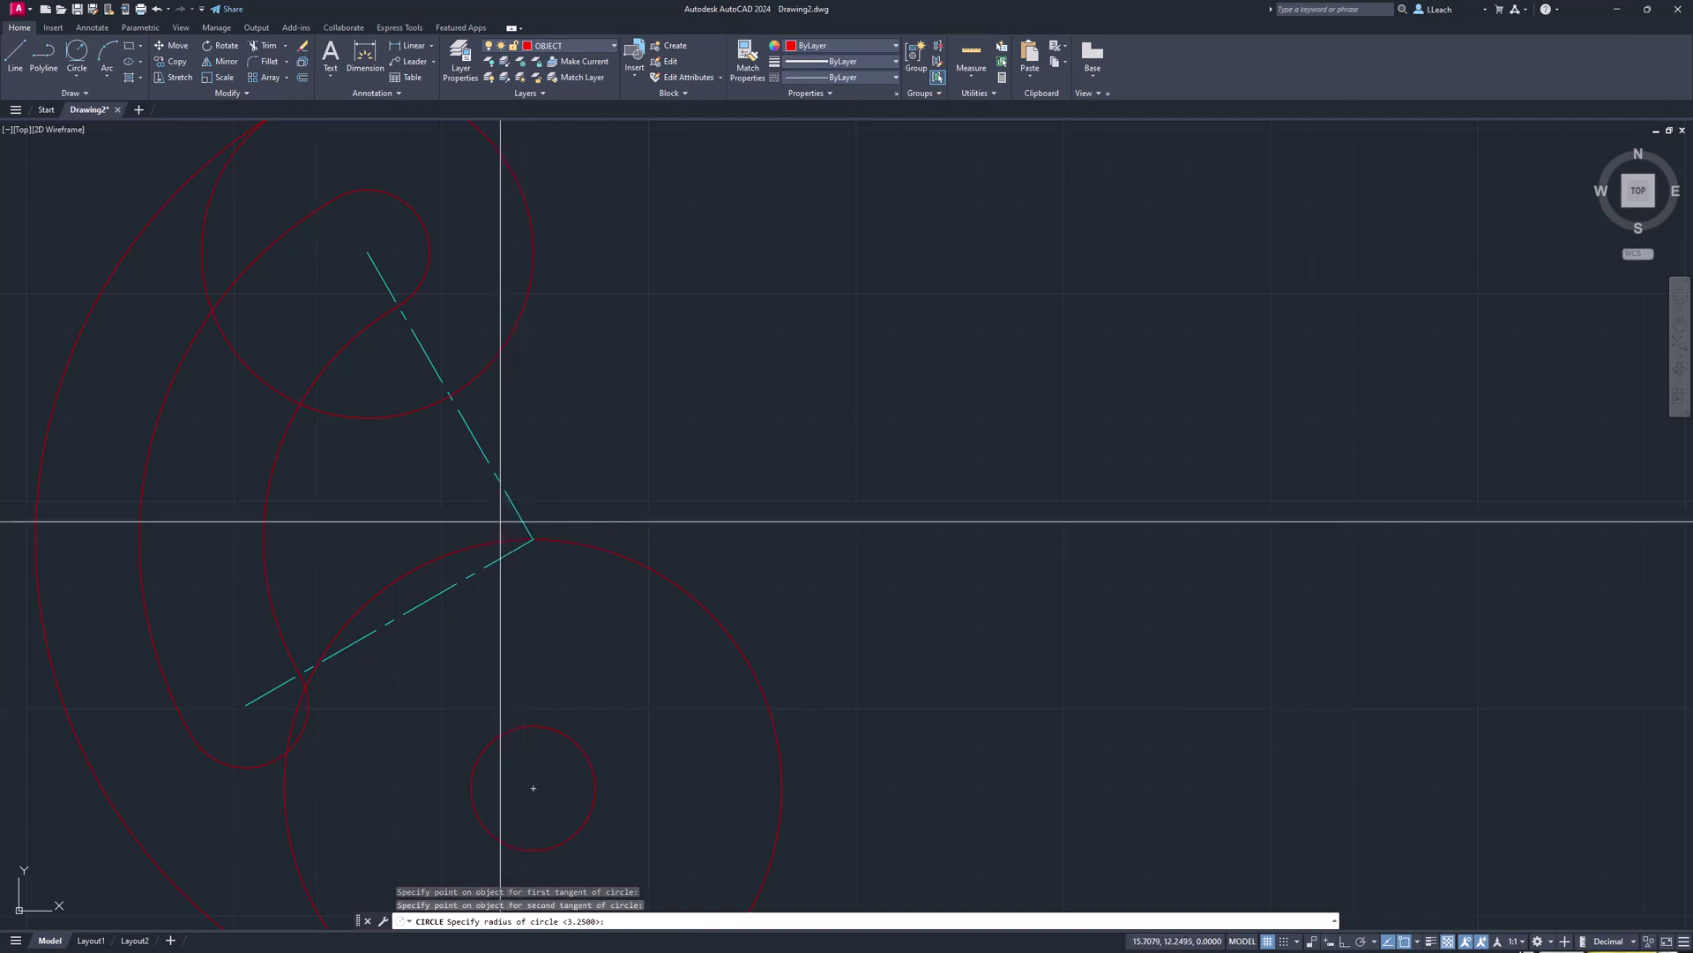
key("Return")
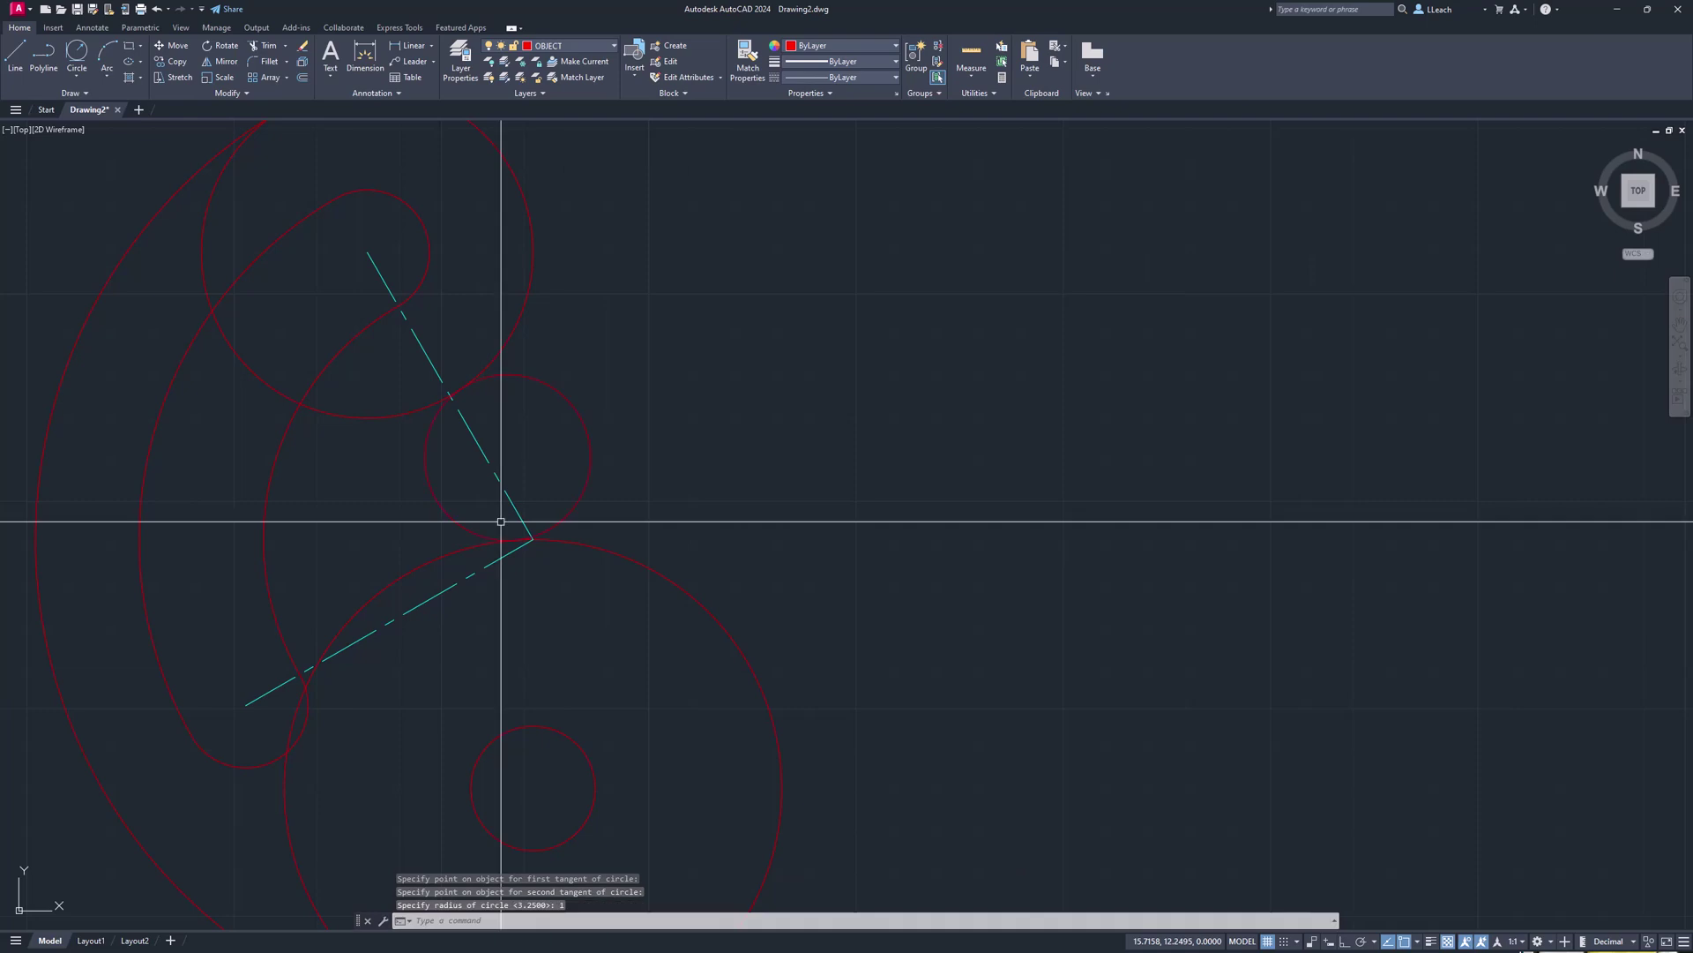
scroll(541, 408, "up", 2)
scroll(535, 427, "down", 2)
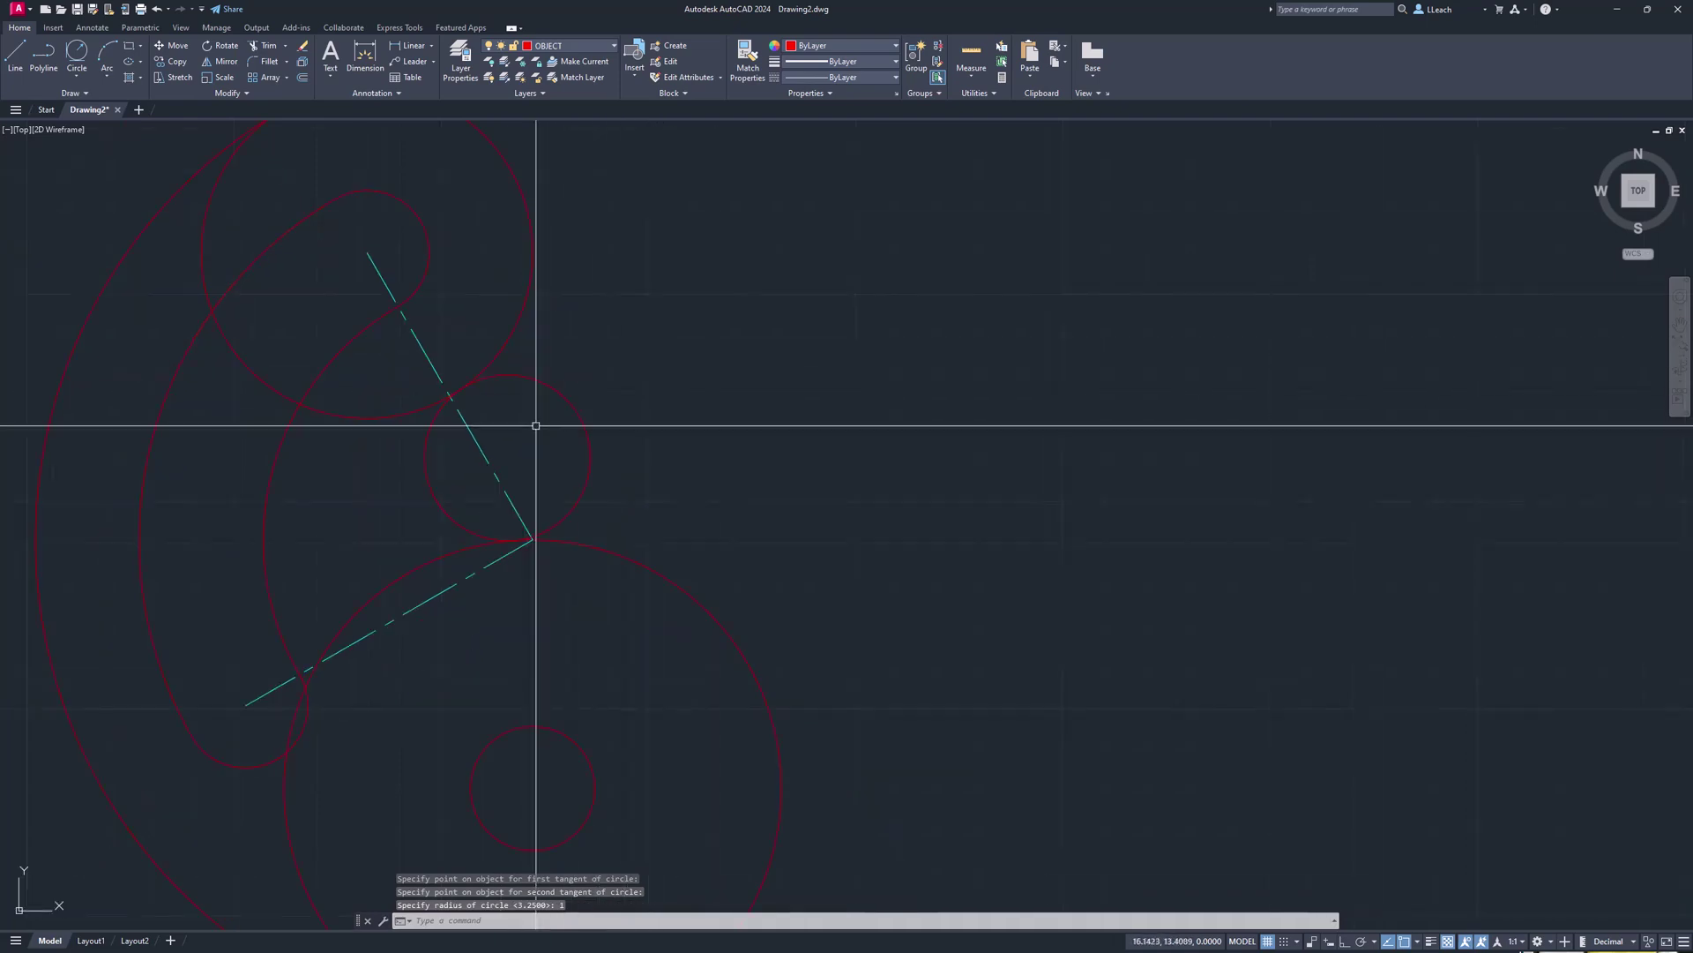
Trim the radius 1 circle down to its concave blend arc and cut away the upper circle's lower portion beside the slot.
key("Escape")
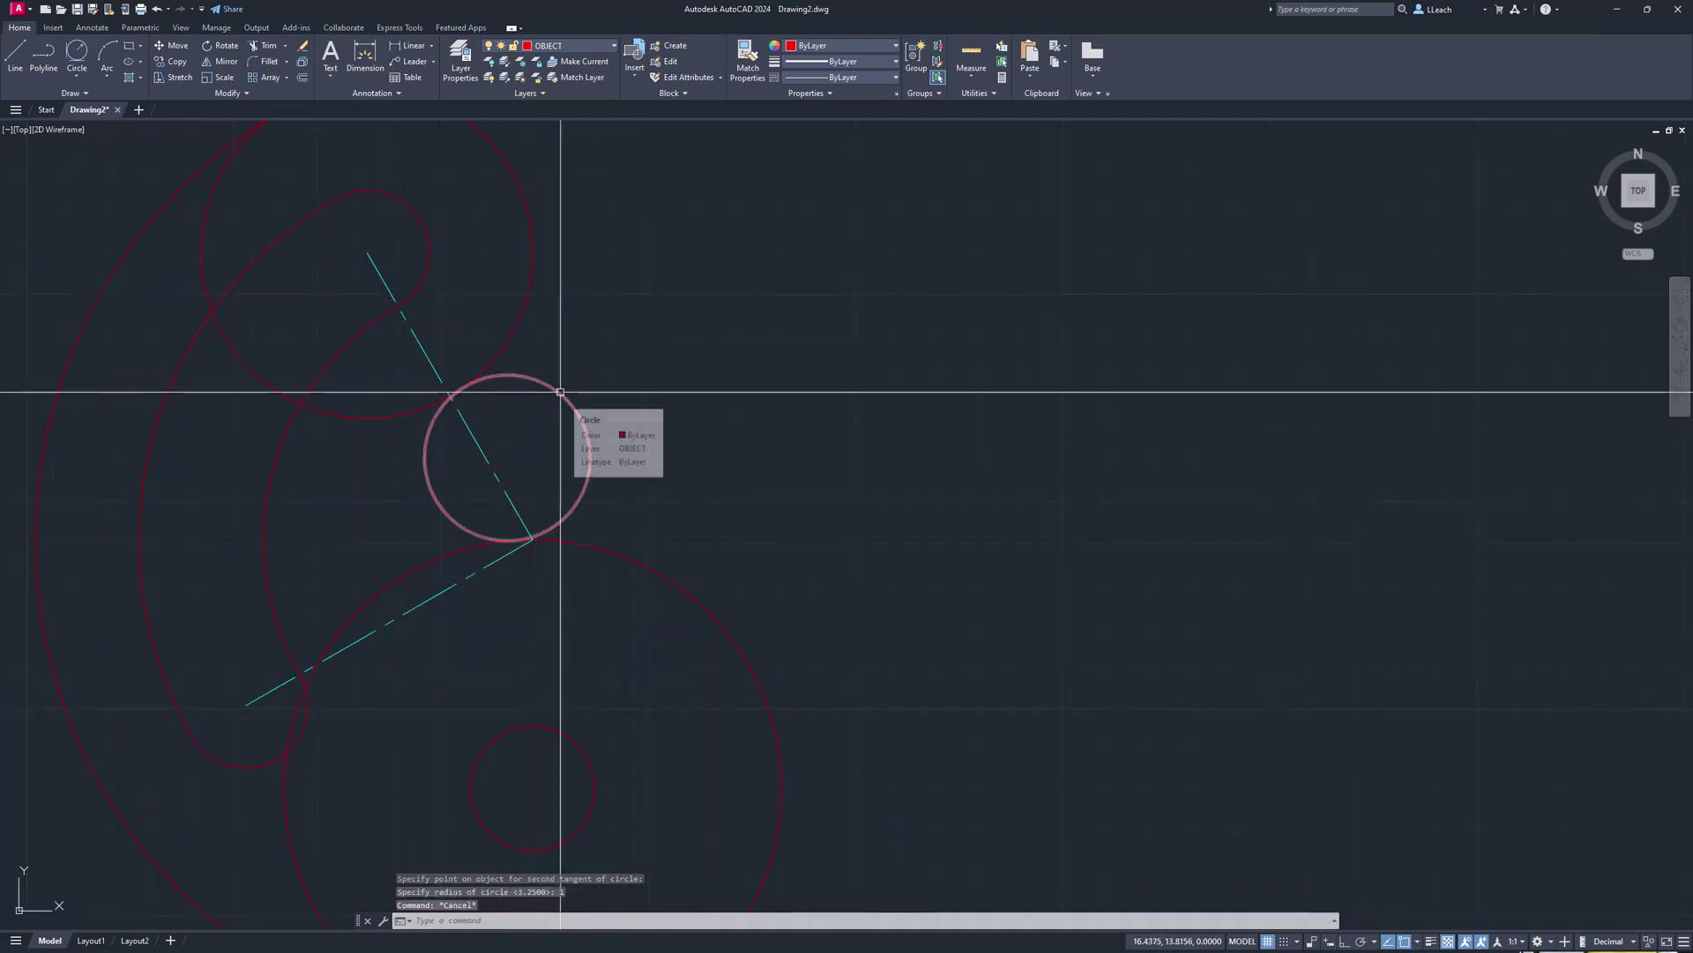
type("tr")
key("Return")
left_click(502, 402)
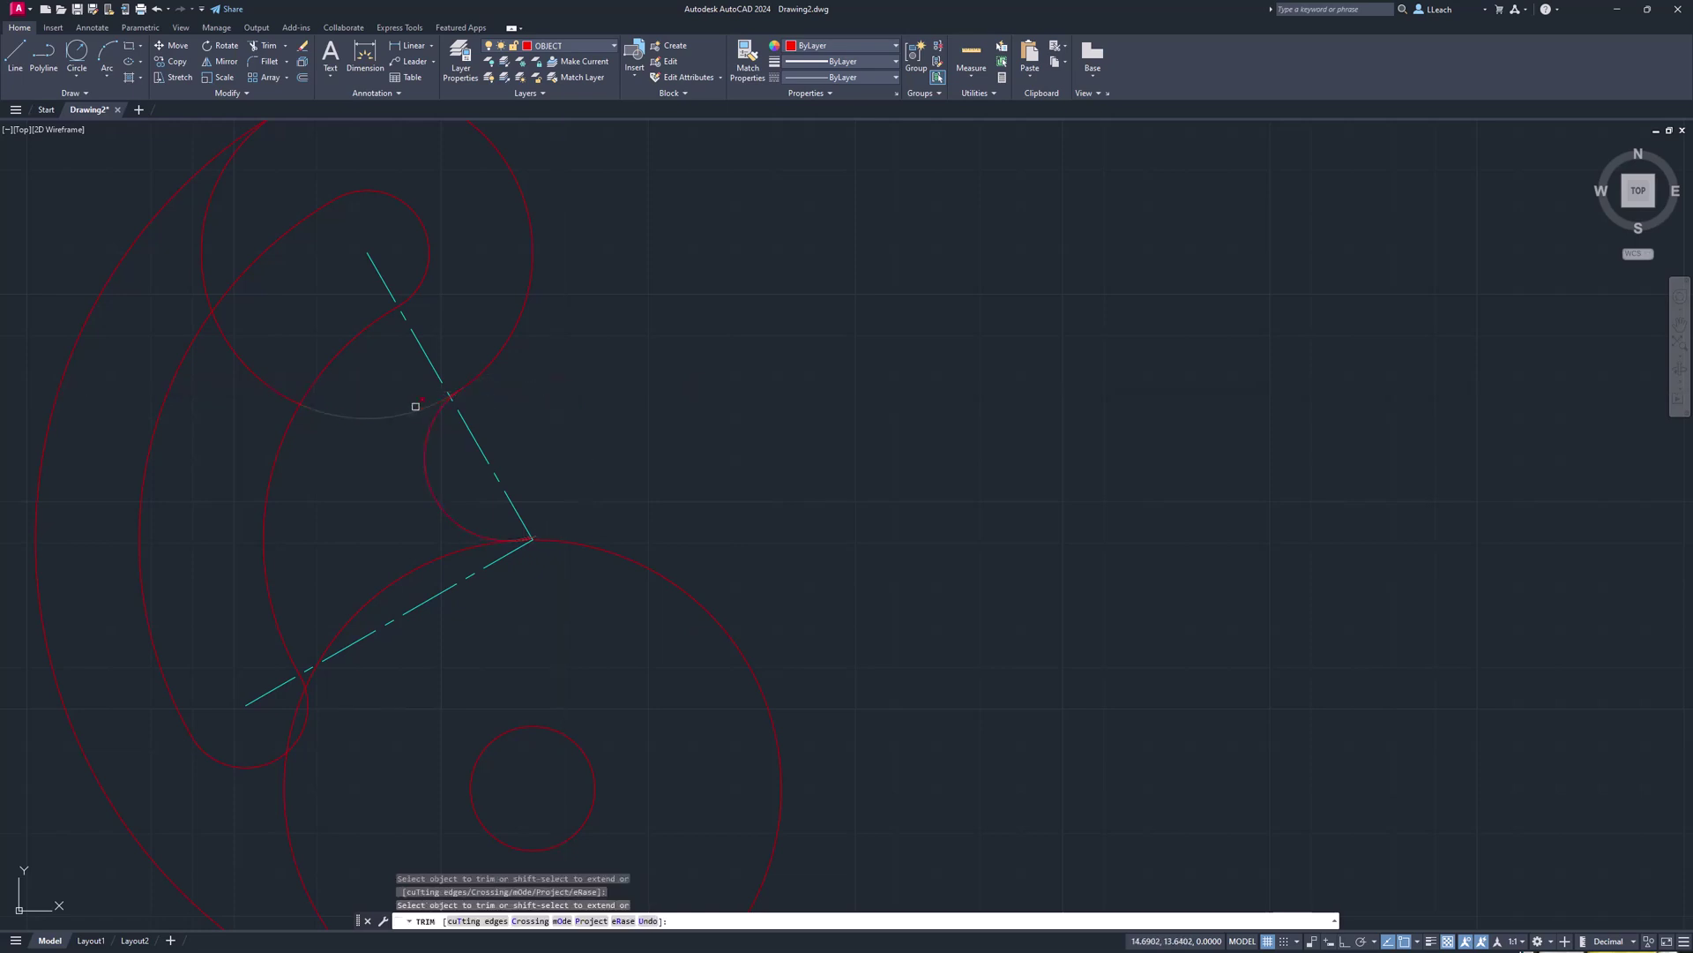
scroll(443, 422, "up", 5)
scroll(432, 434, "down", 5)
scroll(530, 547, "up", 5)
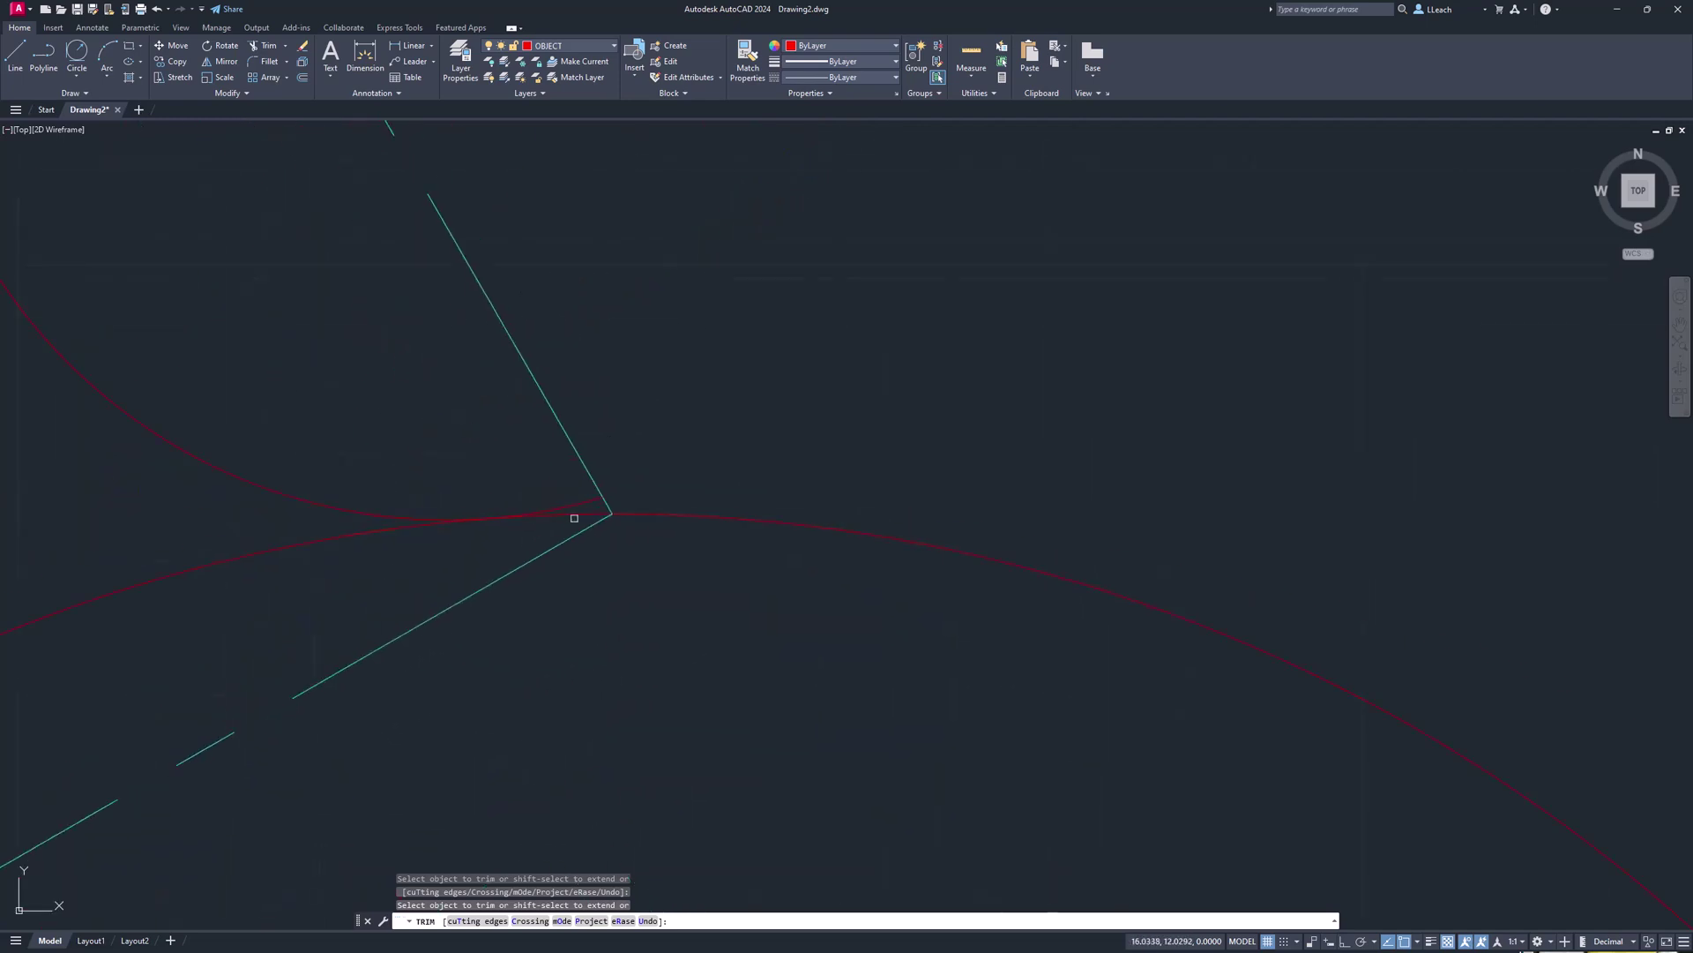
scroll(605, 513, "up", 2)
scroll(579, 494, "down", 4)
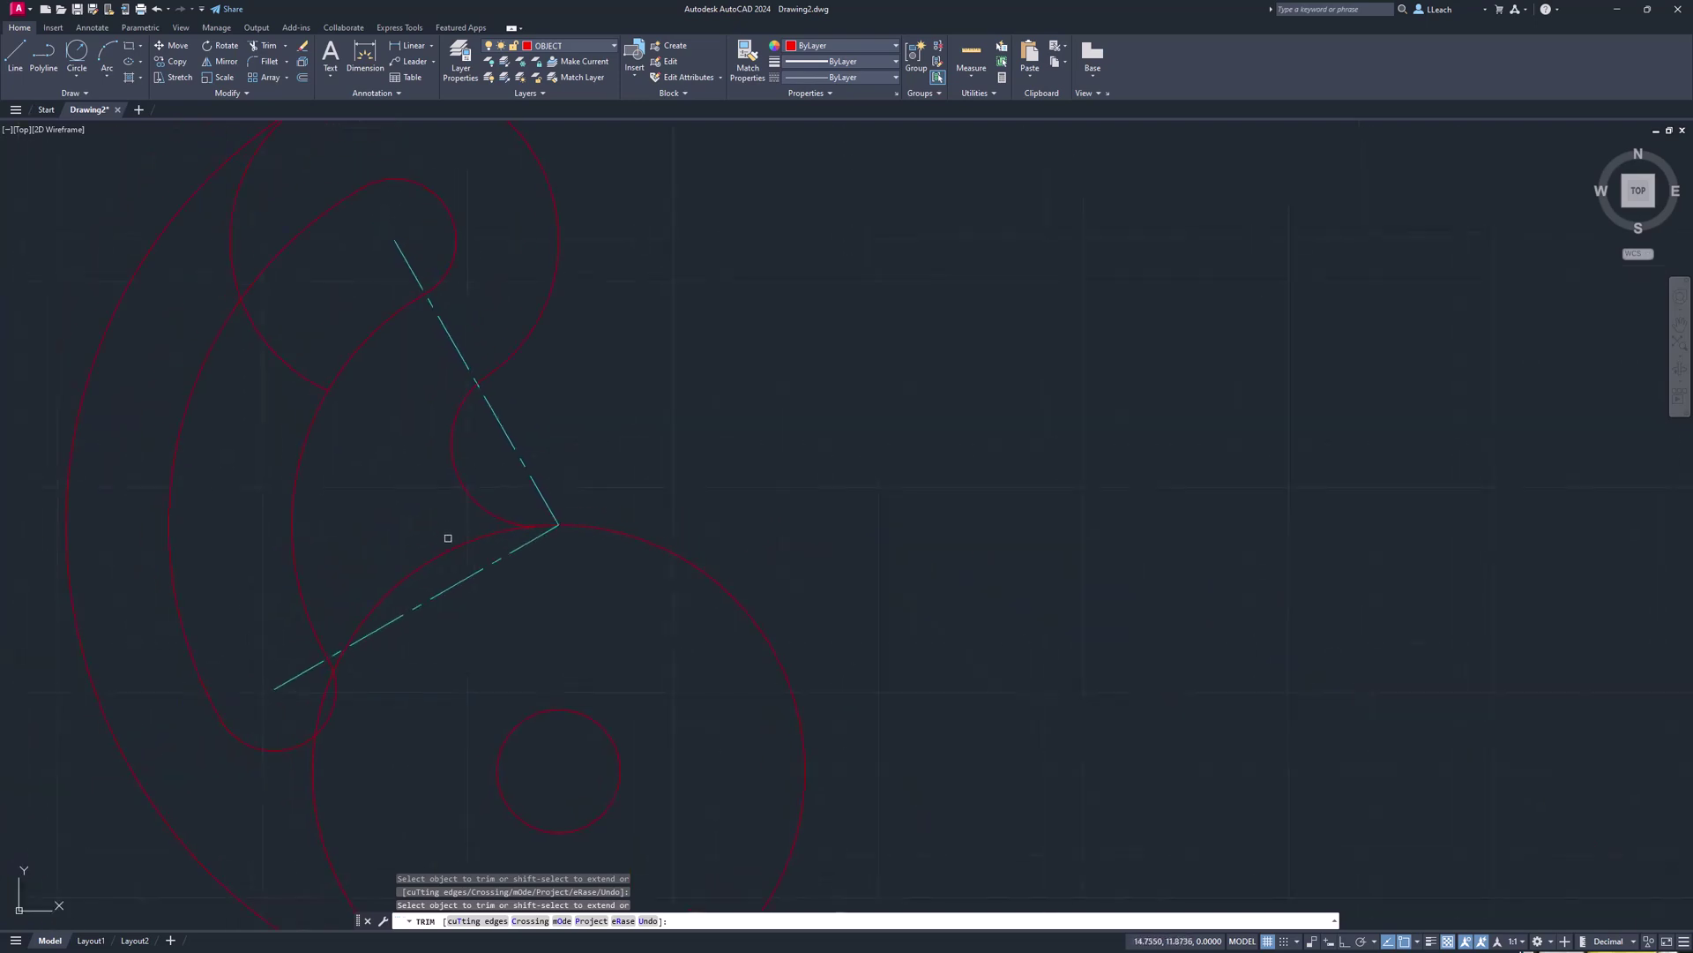
Trim the leftover inner portions of the upper circle and the large lower circle between the outer arc, slot and blend.
mouse_move(273, 221)
middle_mouse_down()
mouse_move(264, 286)
mouse_move(446, 389)
mouse_move(485, 718)
mouse_move(434, 670)
middle_mouse_up()
left_click_drag(389, 718, 359, 723)
key("Escape")
middle_click_drag(406, 609, 404, 737)
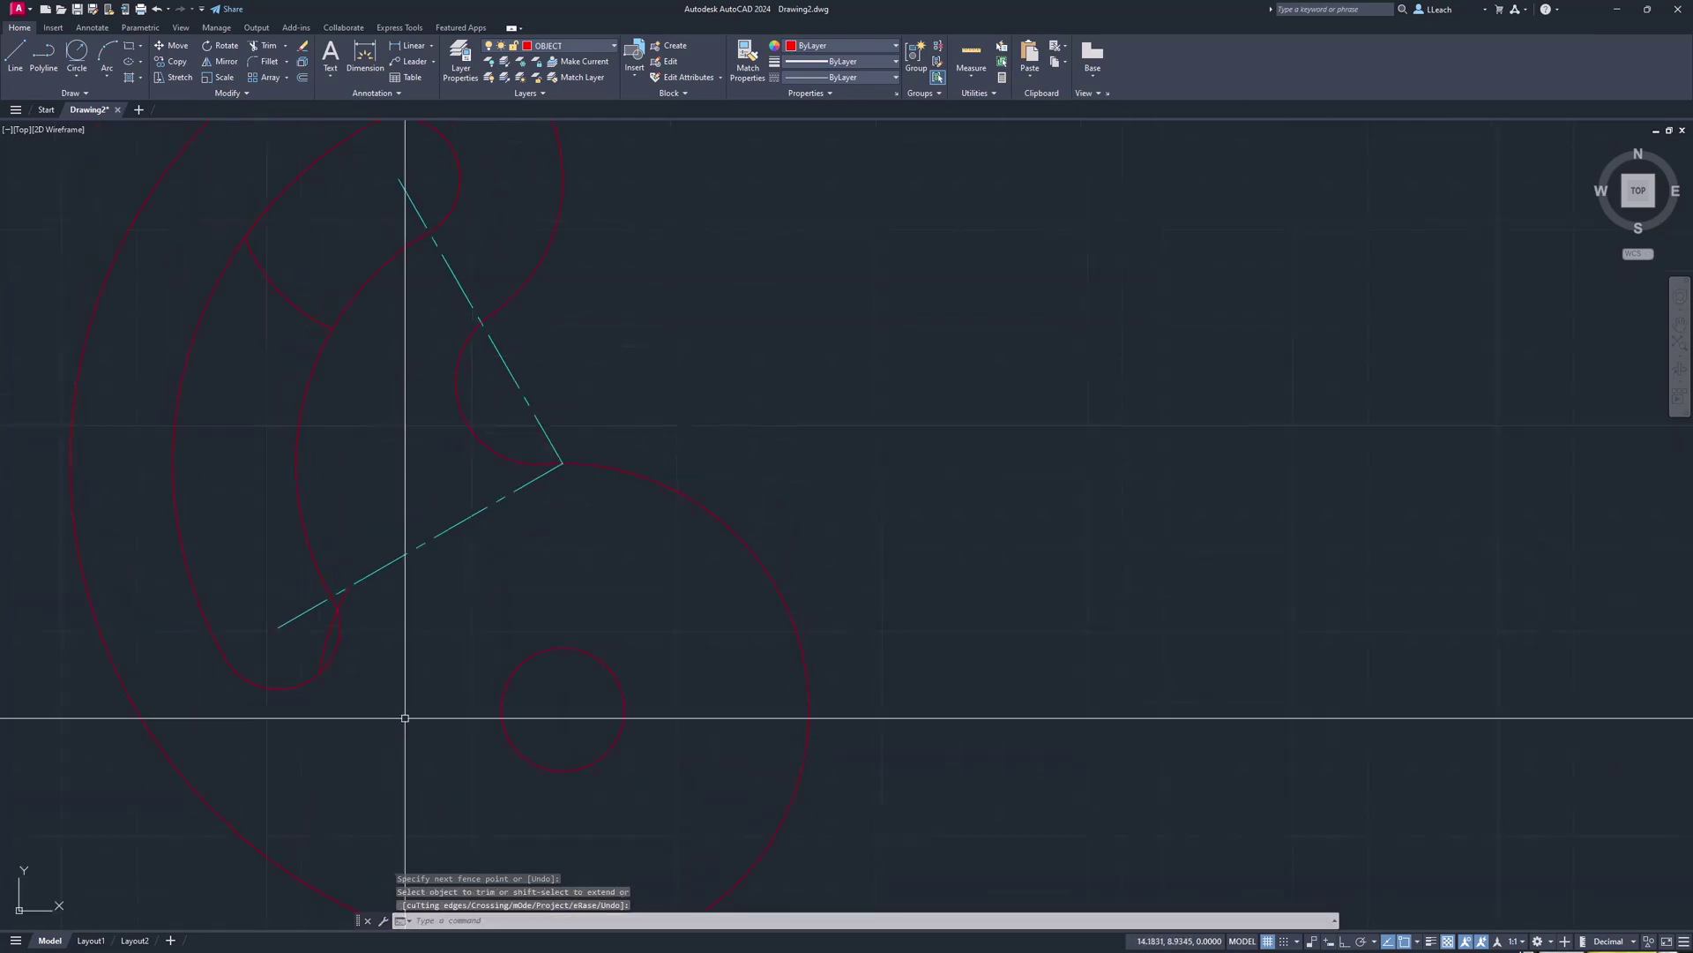
Erase the two leftover arc pieces inside the curved slot, one at its lower end and one near its upper end.
key("Escape")
type("e")
key("Return")
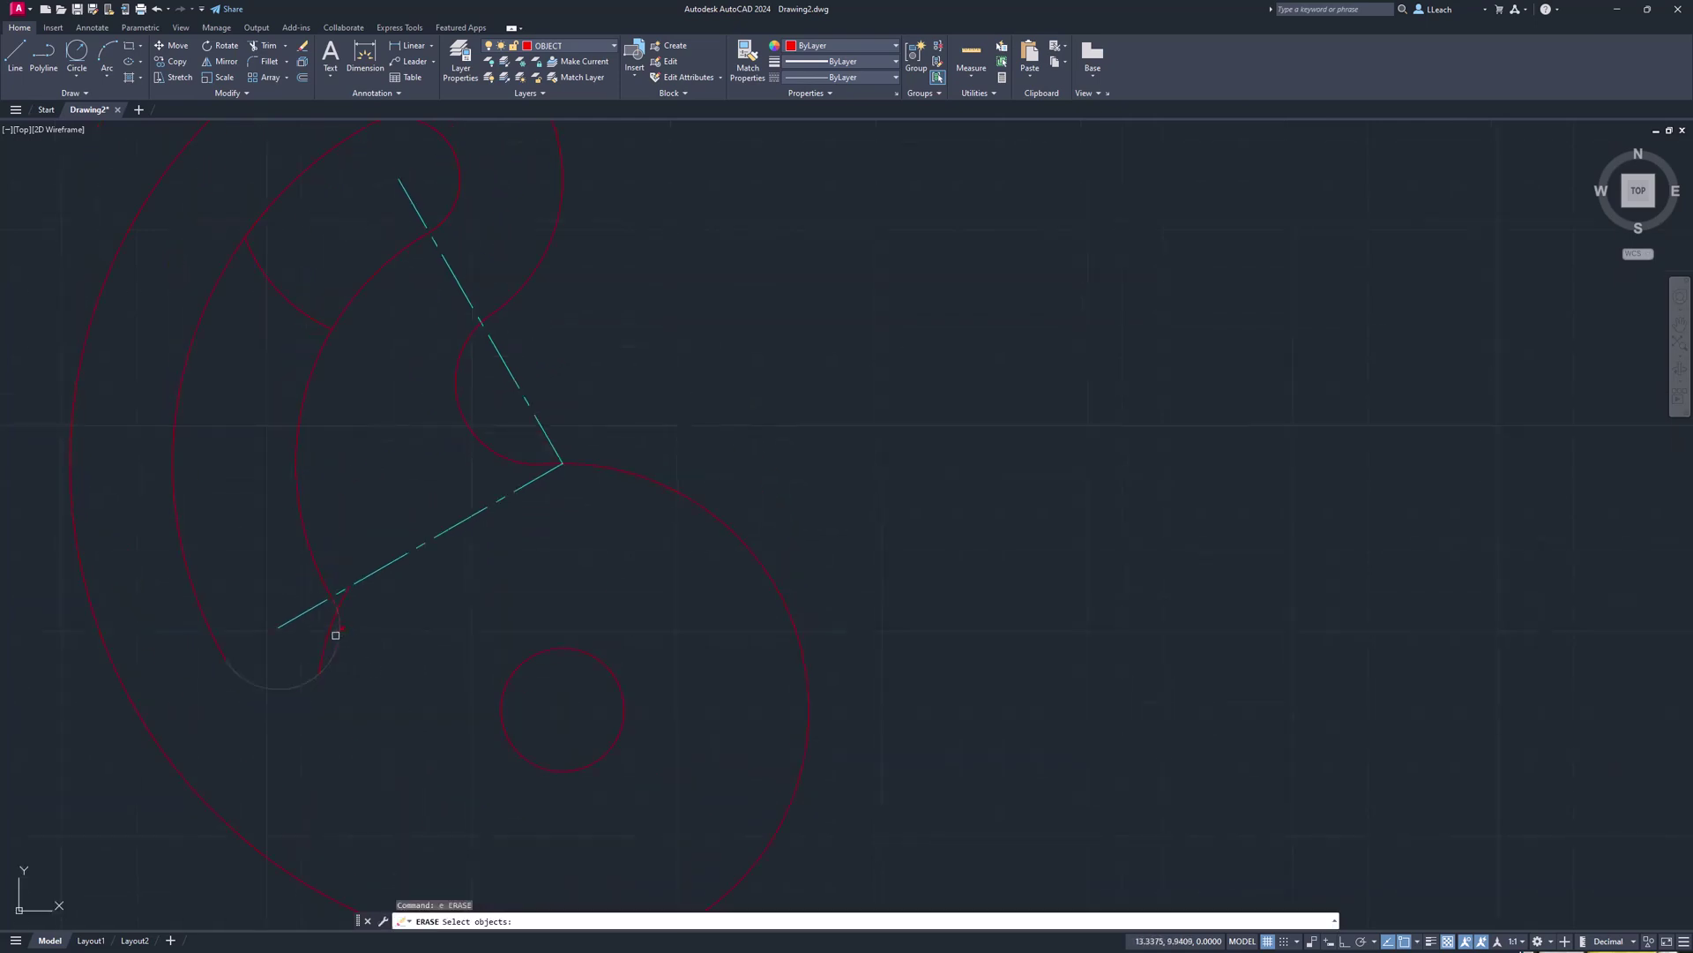
left_click(329, 635)
key("Return")
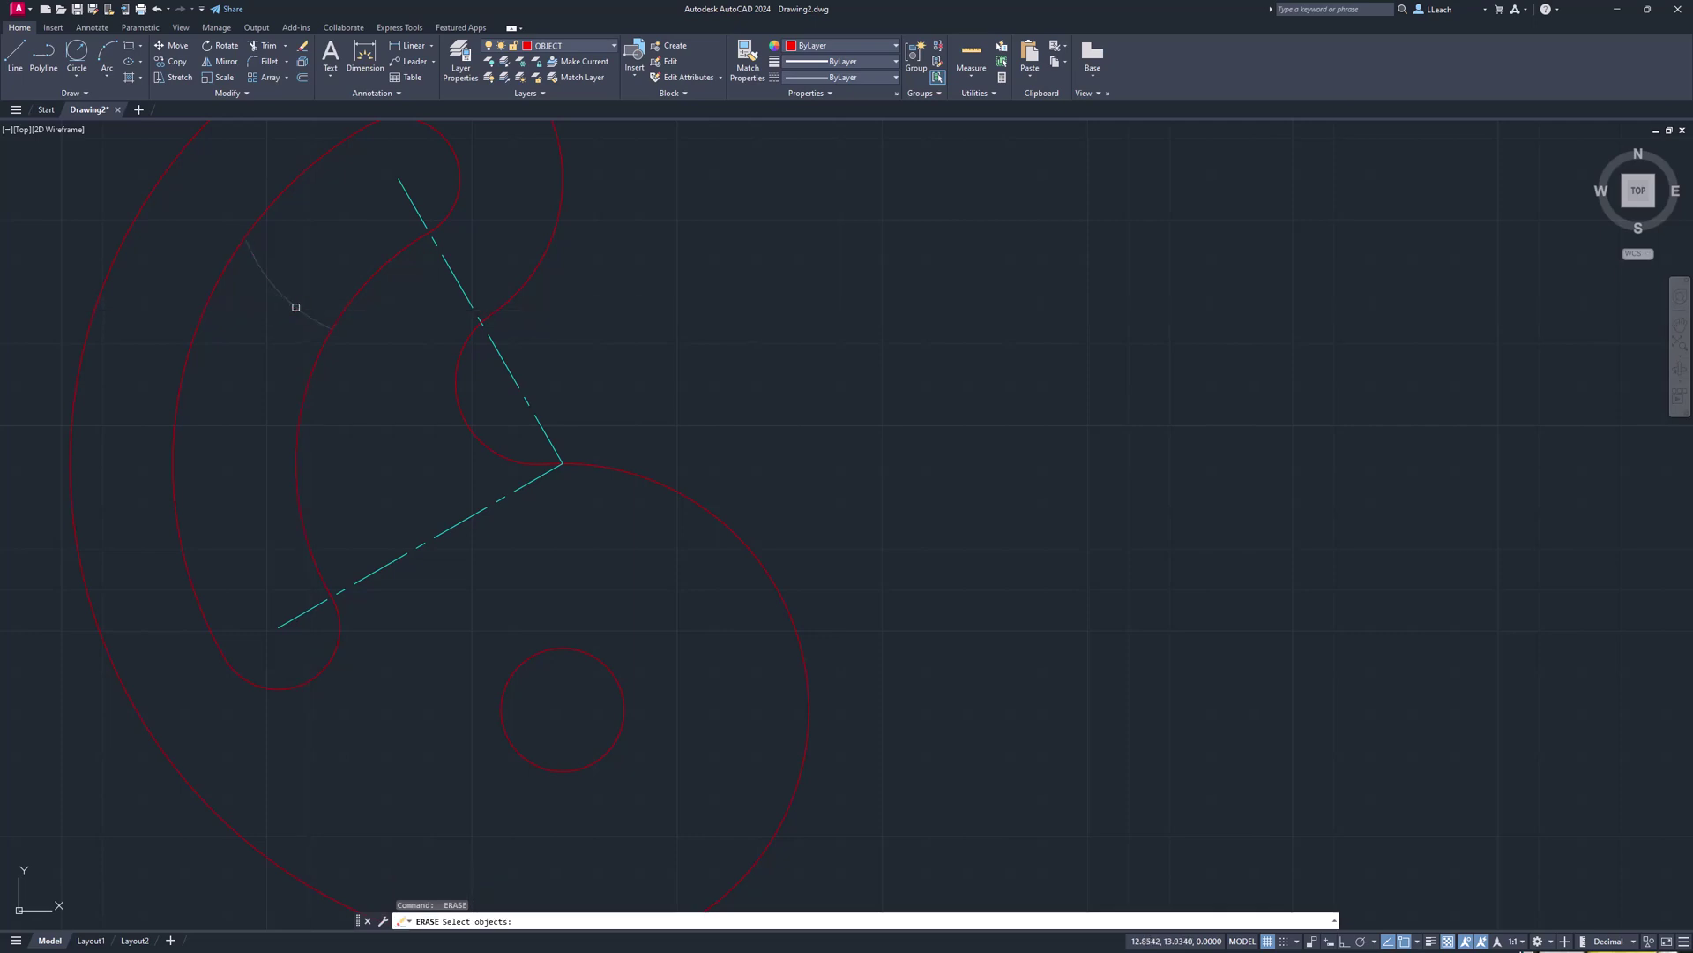
scroll(352, 372, "down", 4)
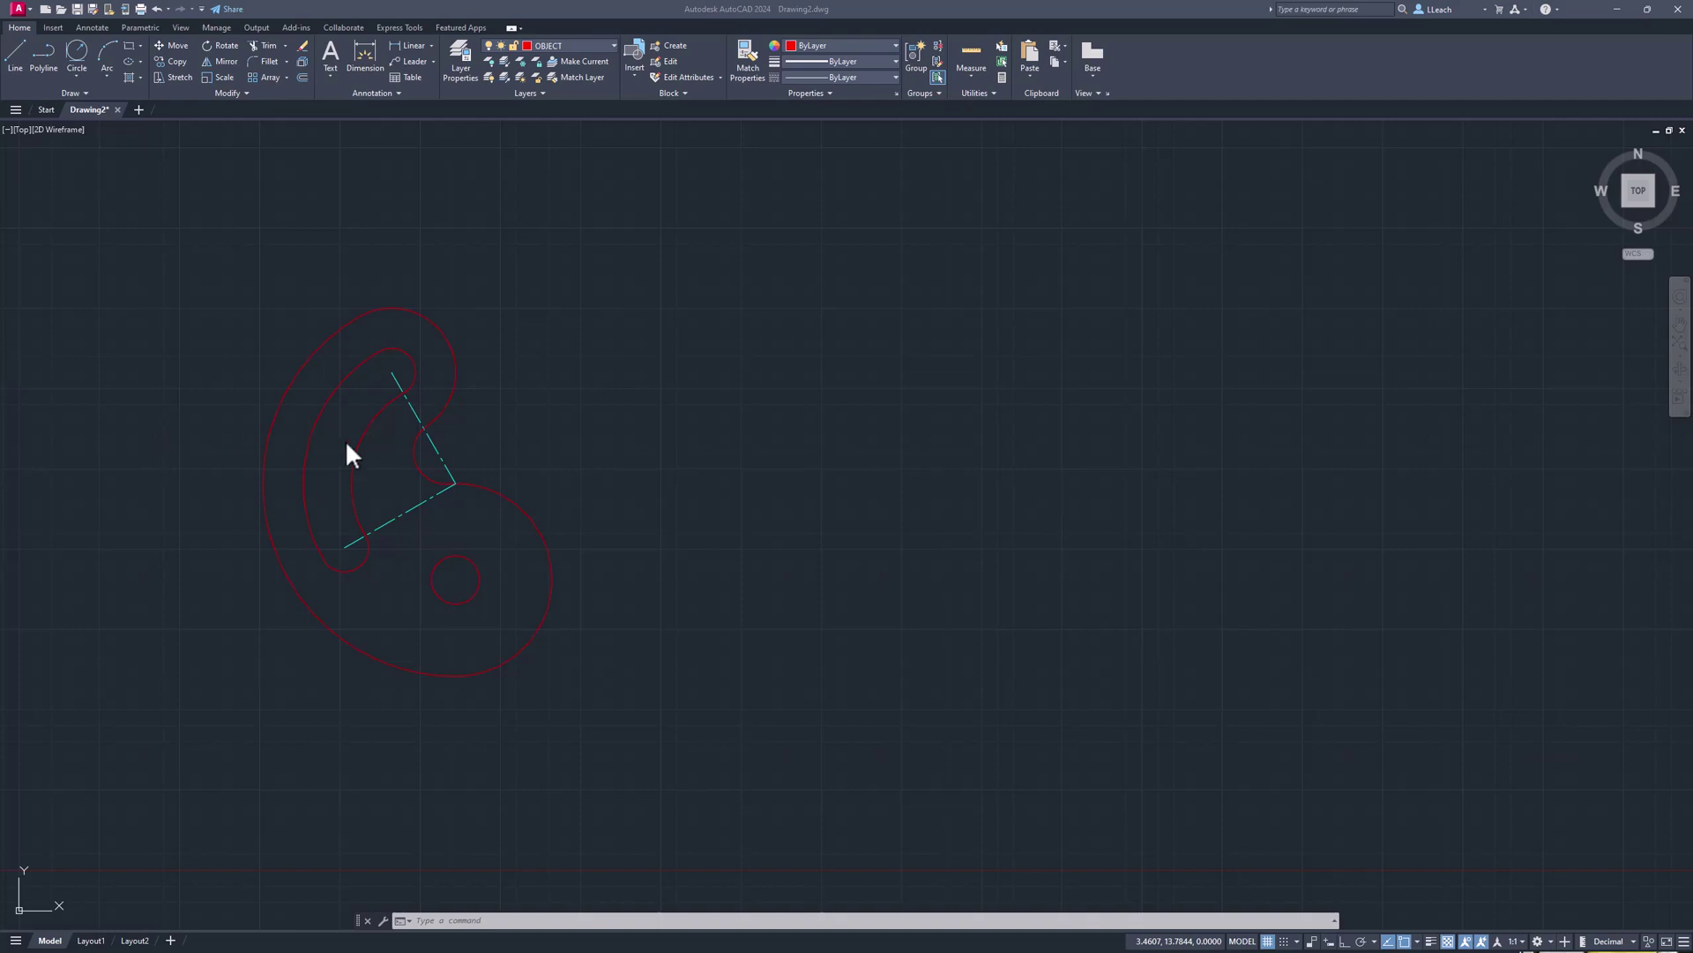
left_click(225, 438)
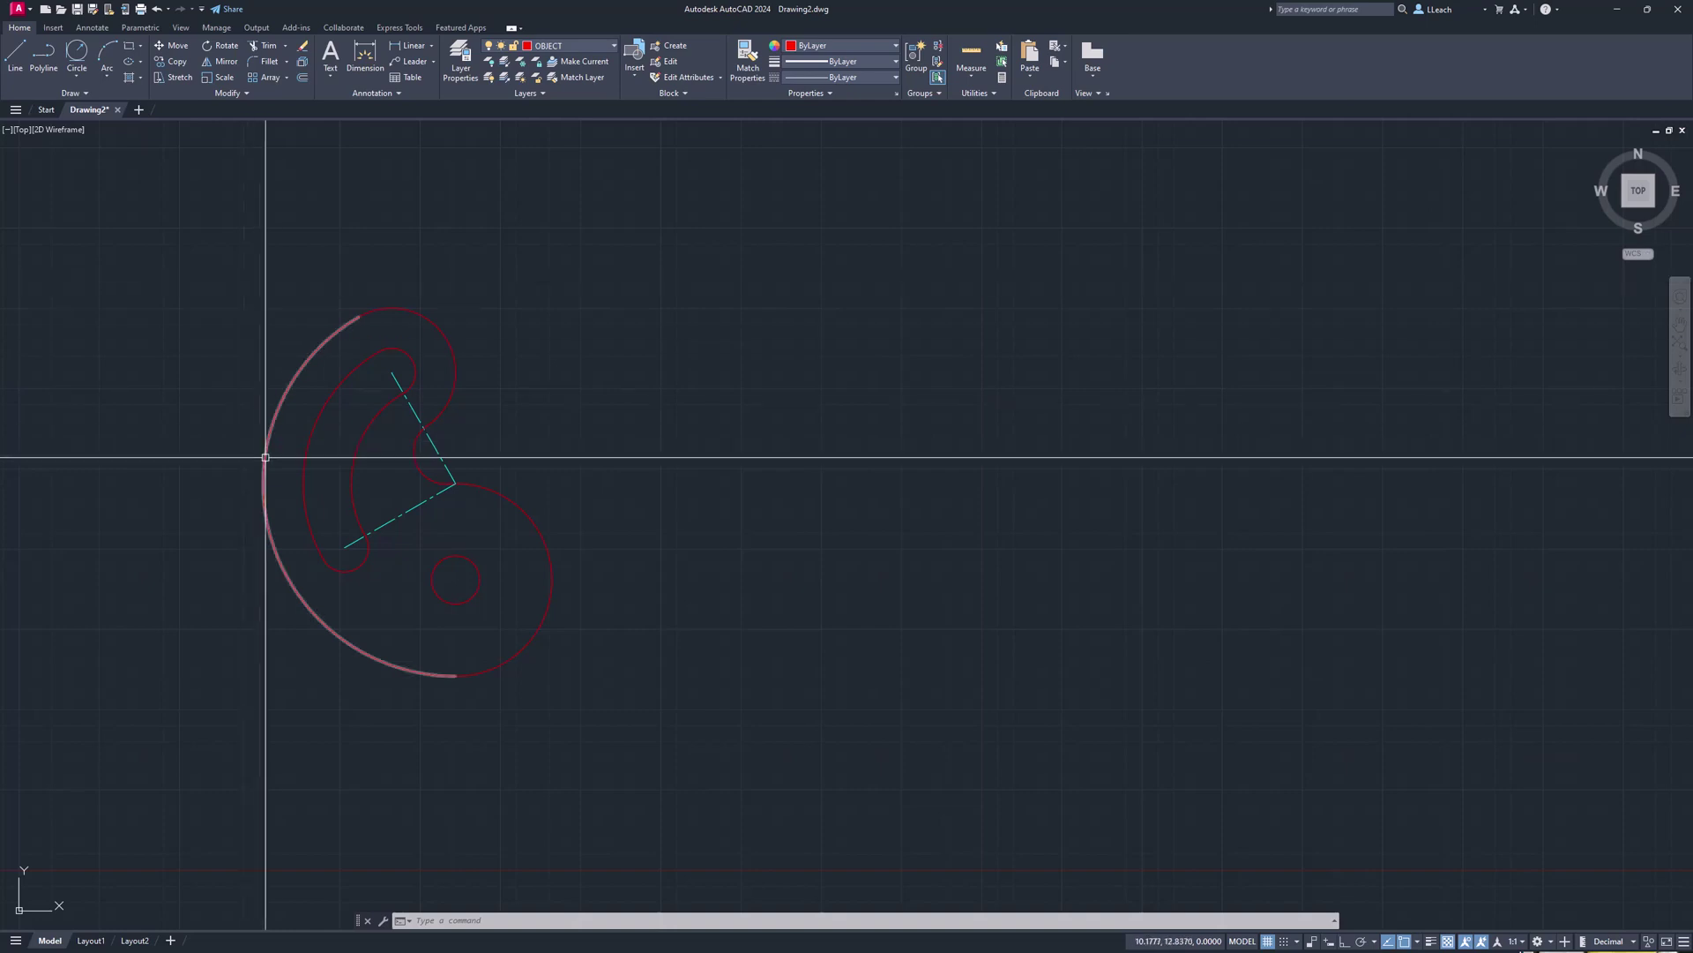
Lengthen the outer ends of both angled centerlines by a delta of 3.
type("le")
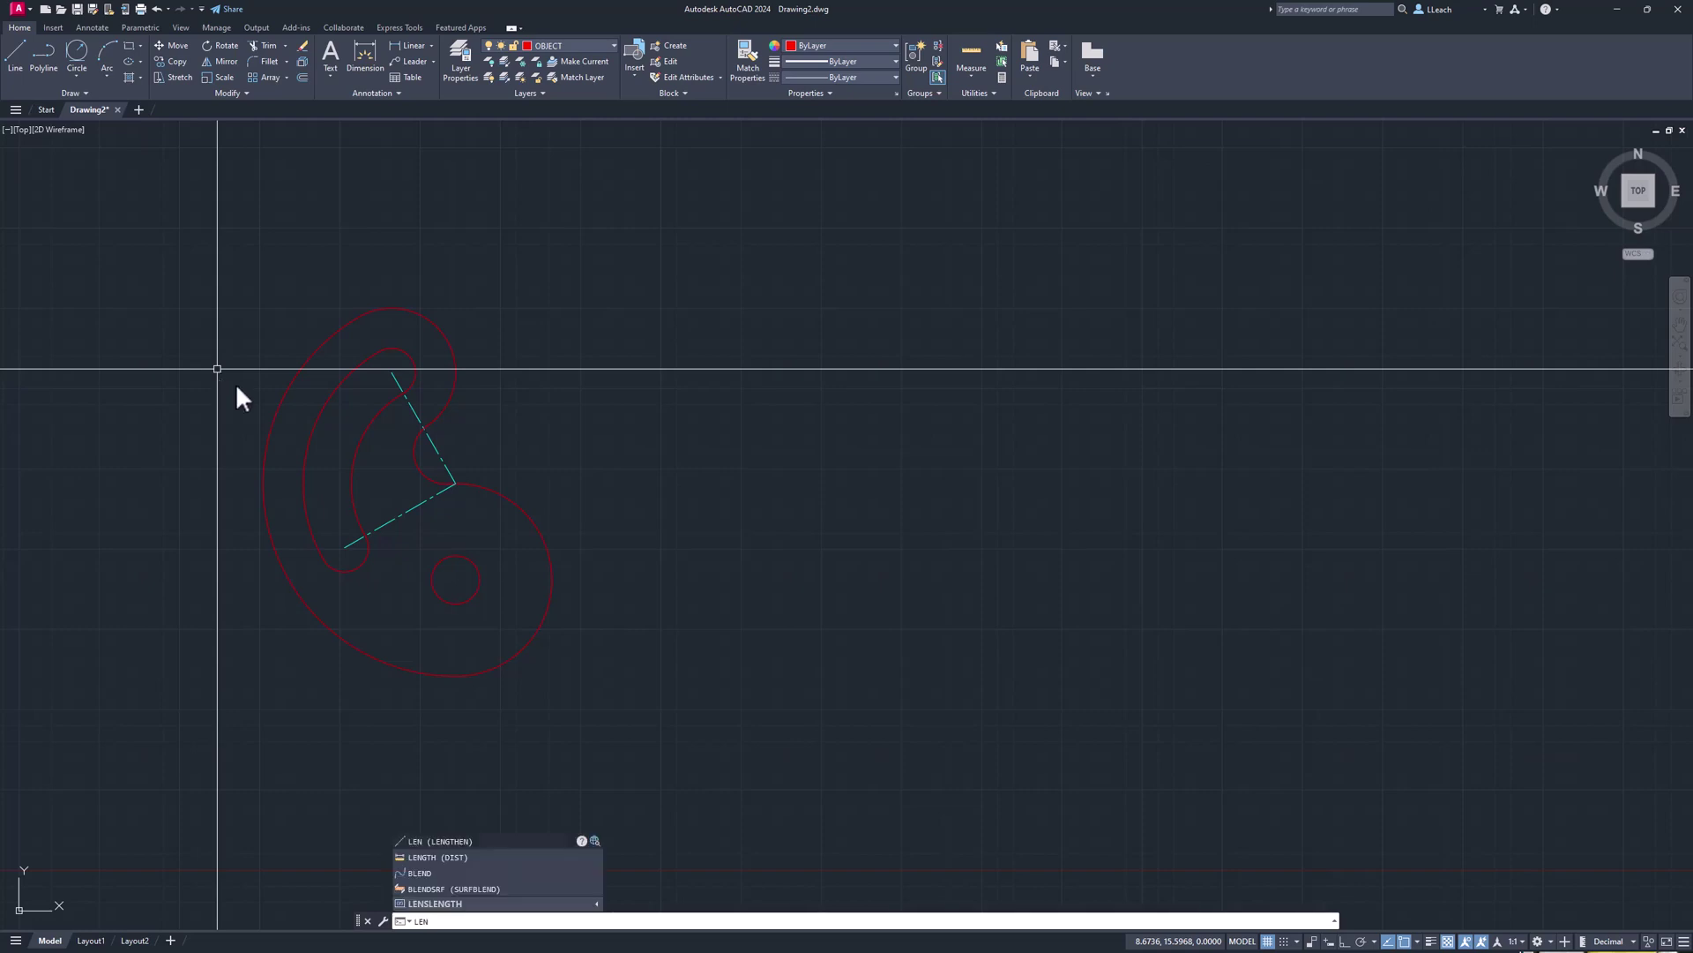
key("Return")
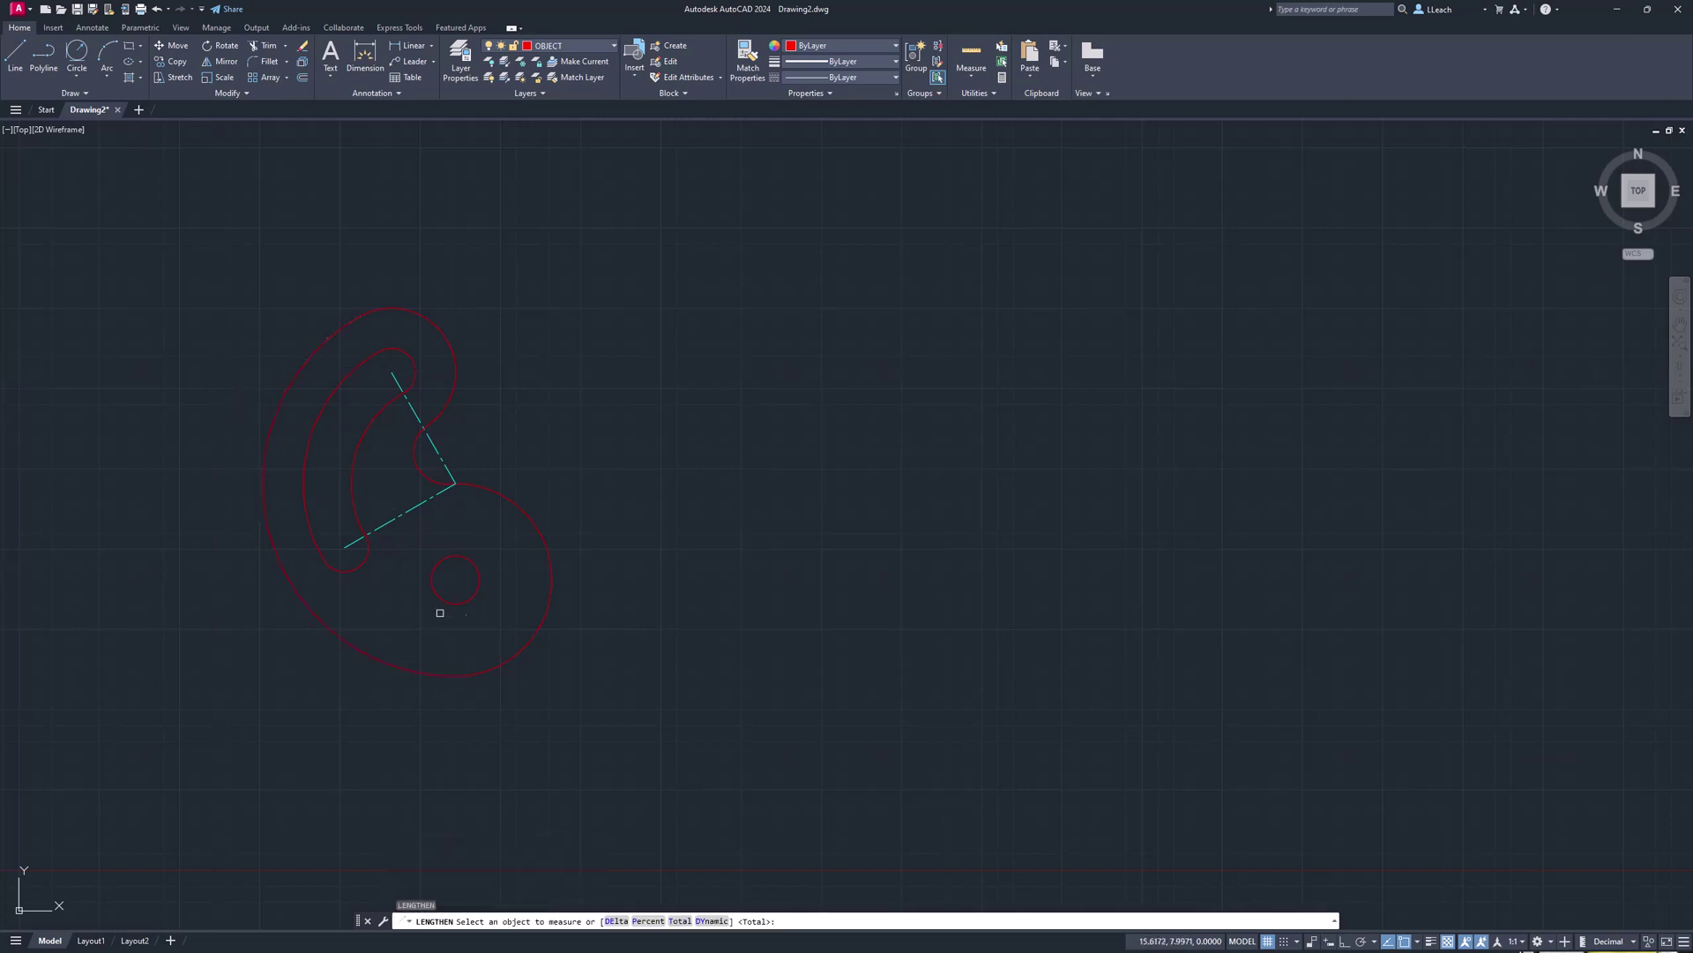
left_click(612, 921)
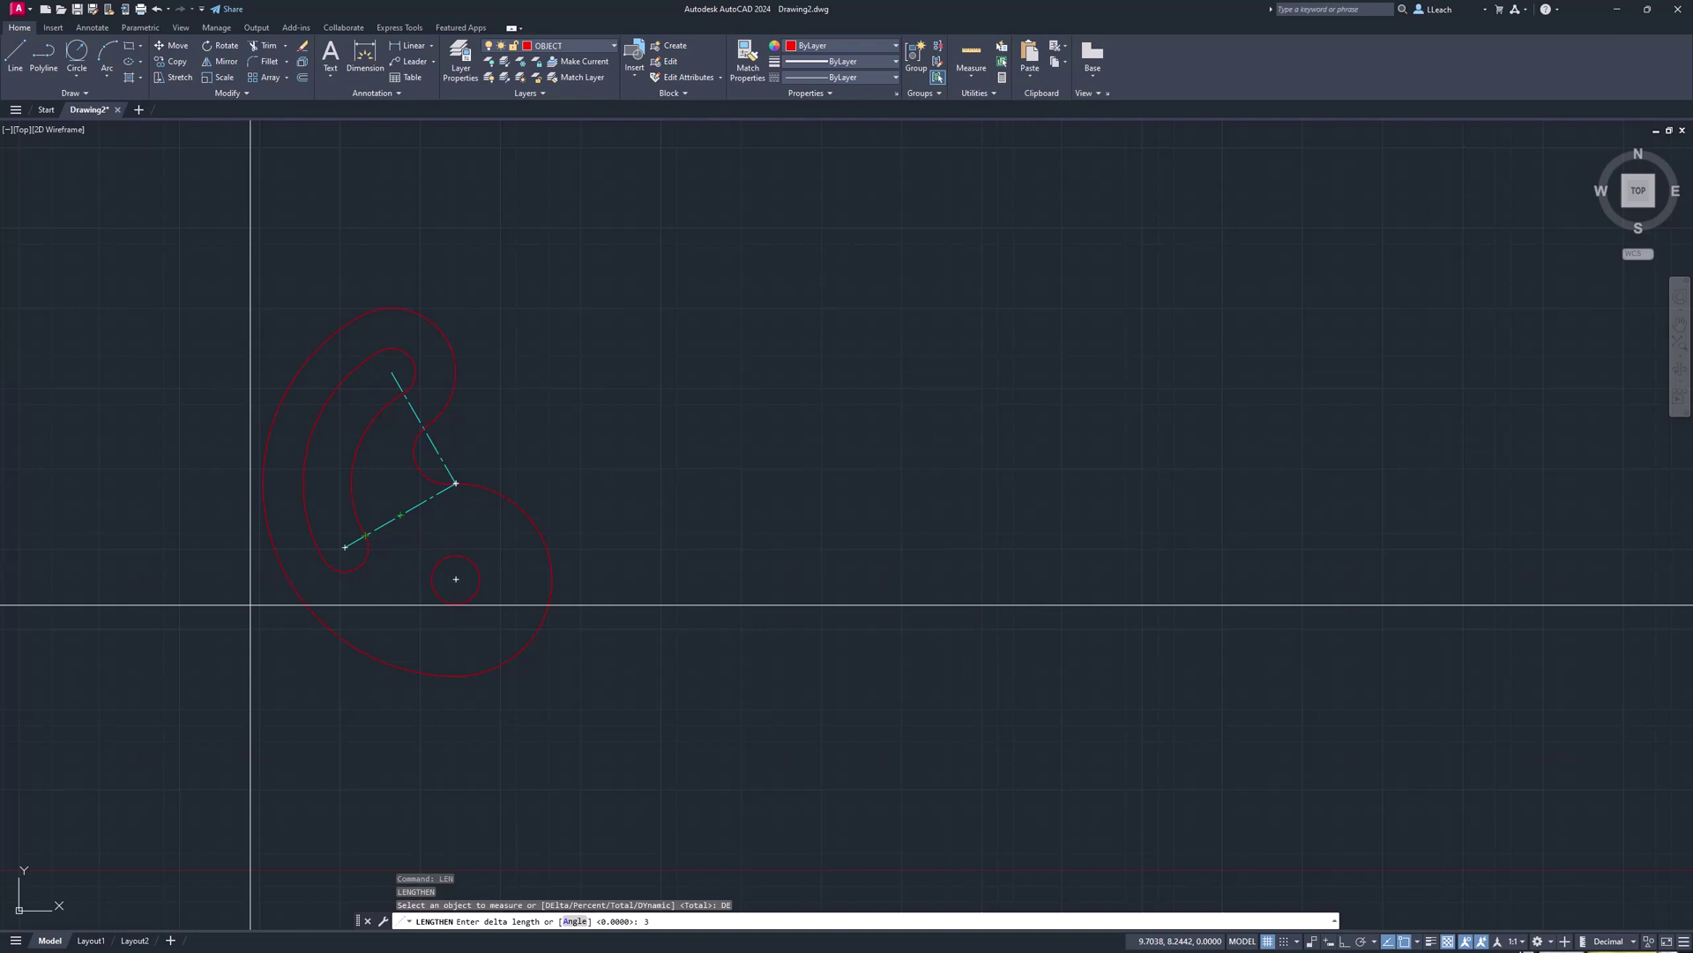
key("Return")
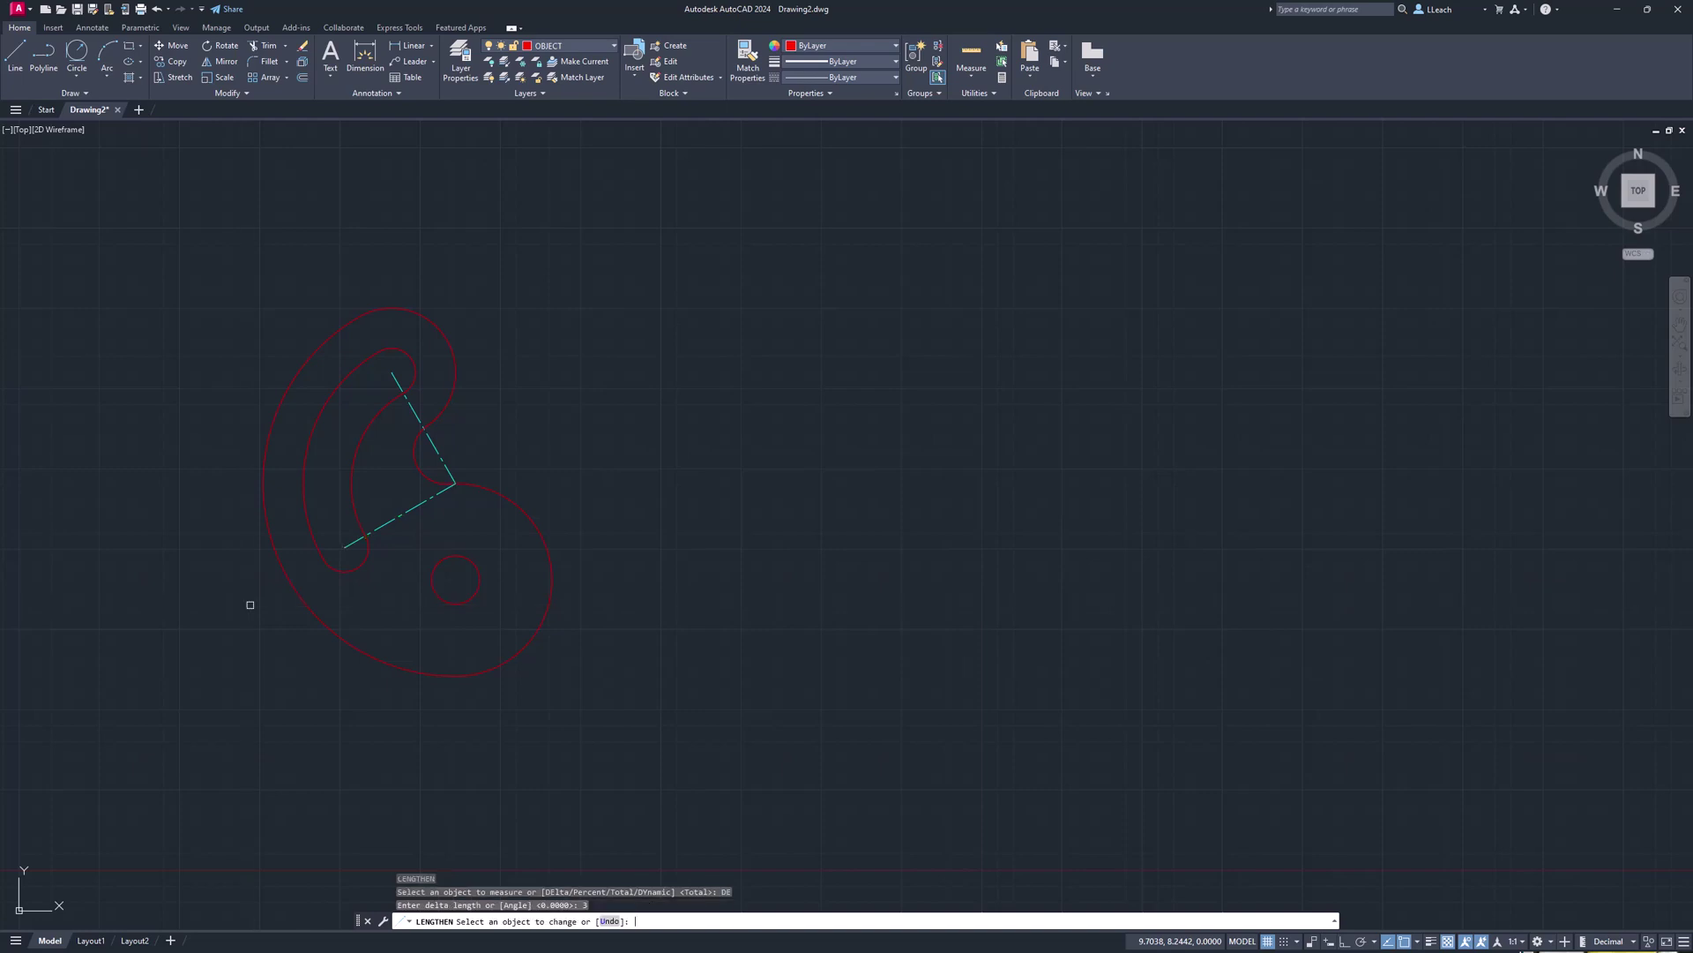
left_click(349, 547)
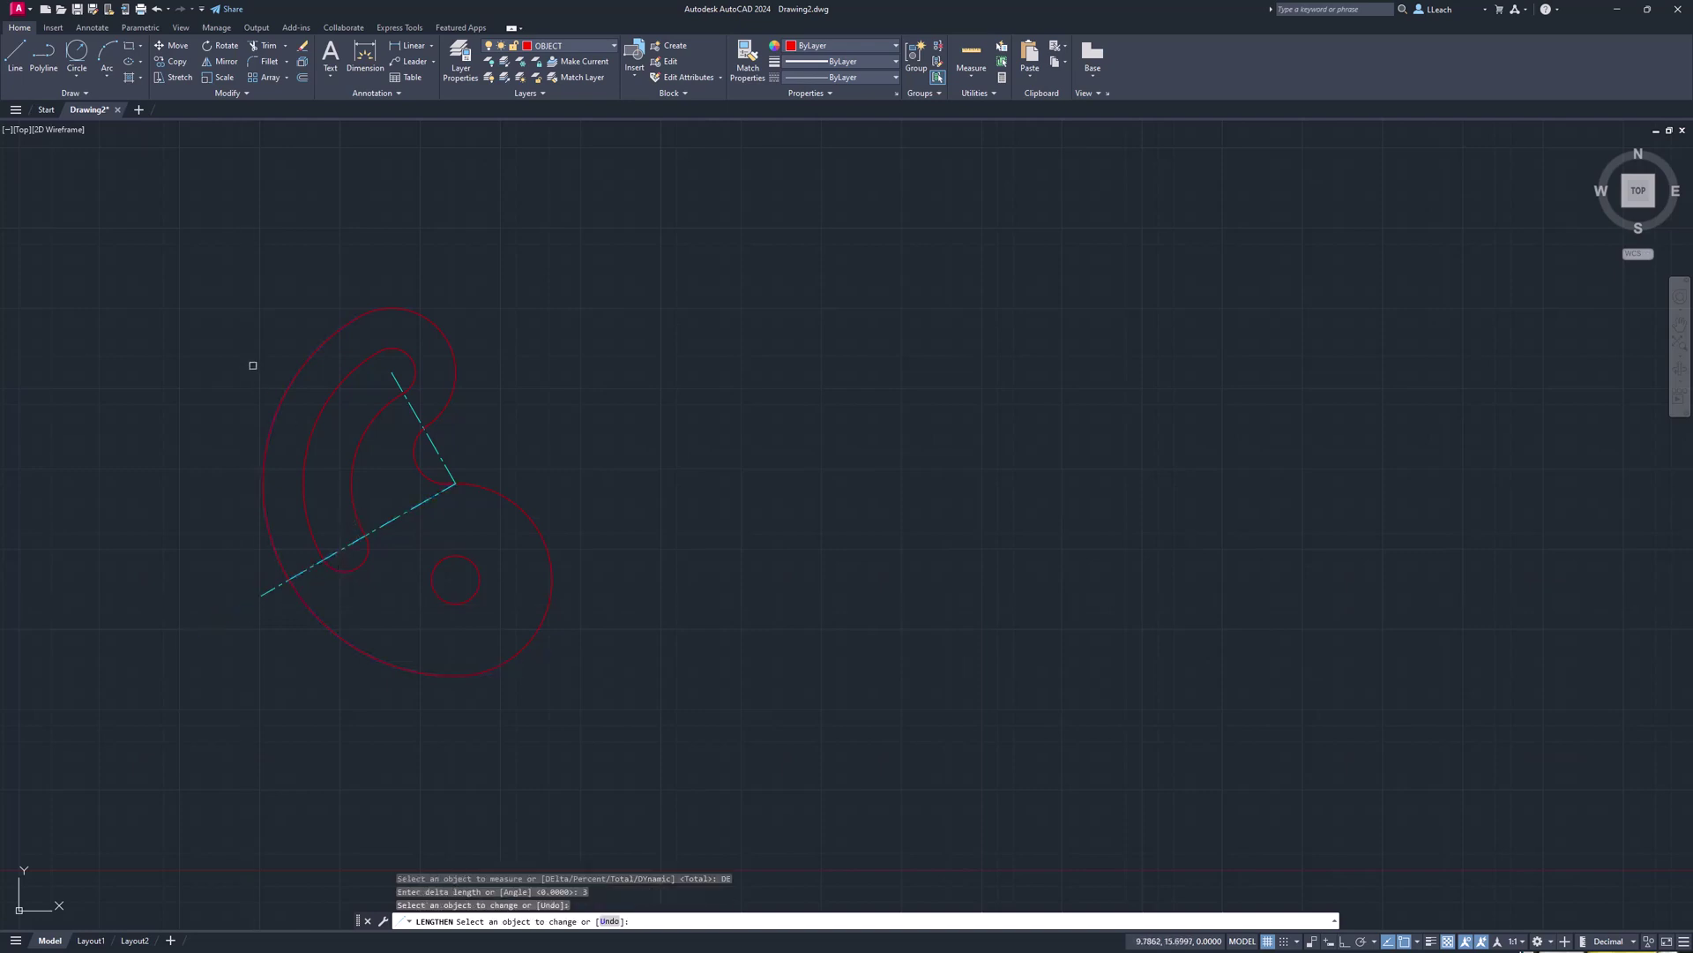
left_click(396, 379)
left_click(420, 381)
left_click(395, 377)
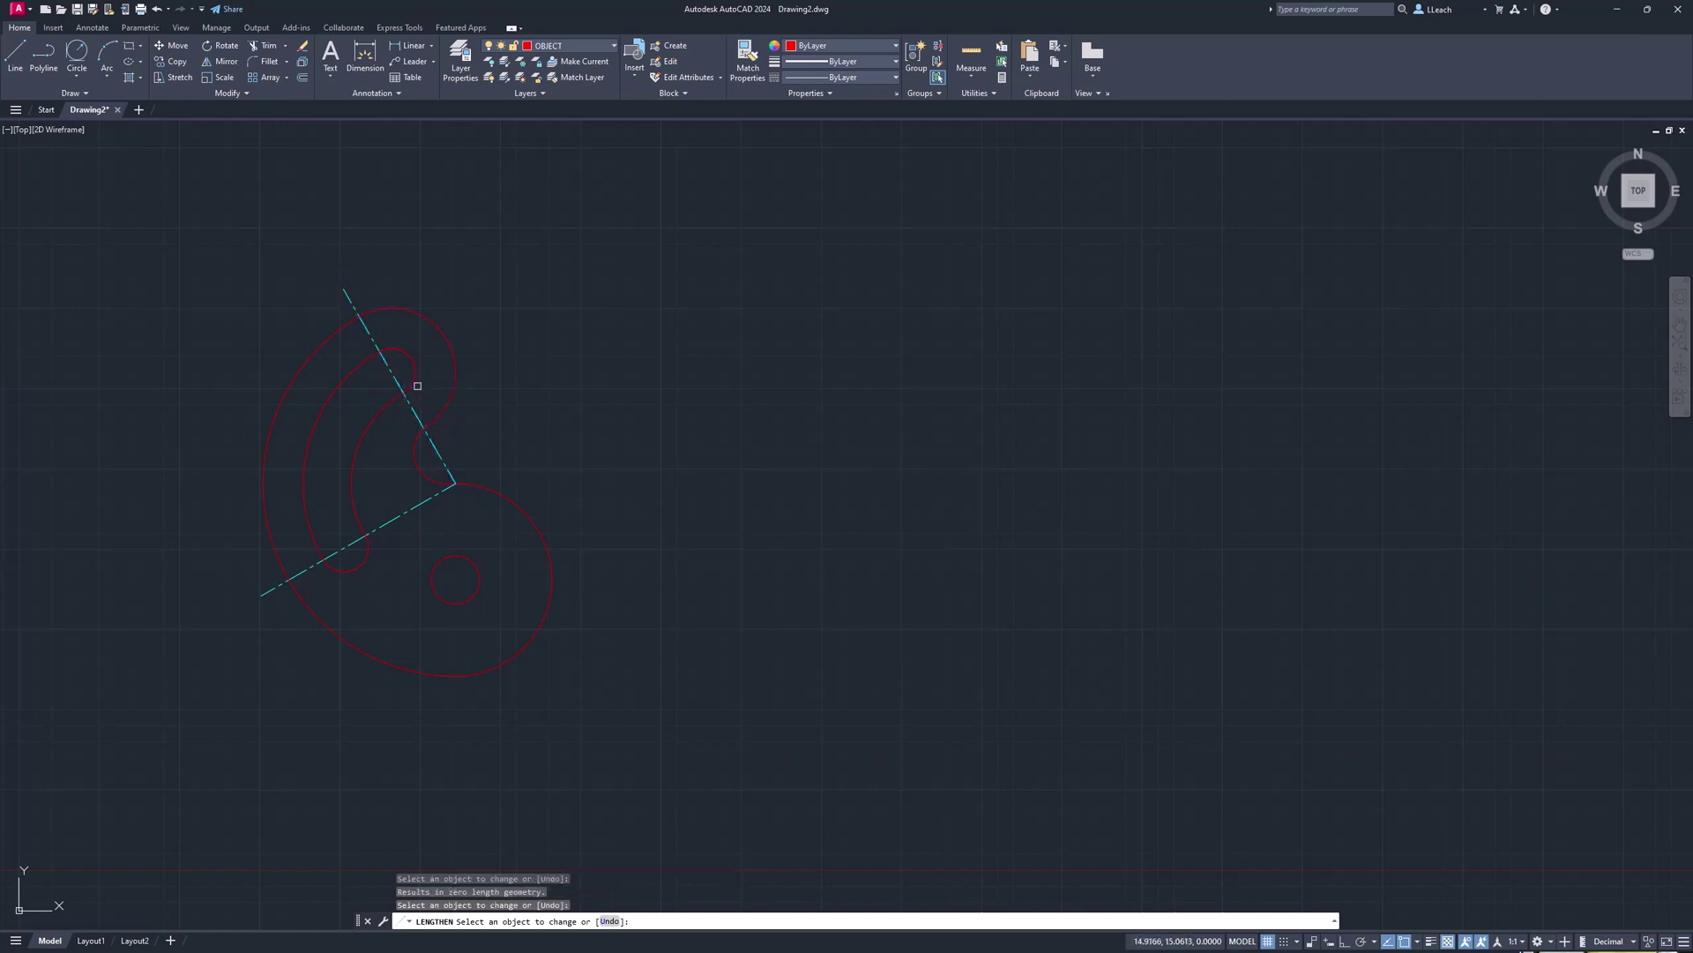
key("Escape")
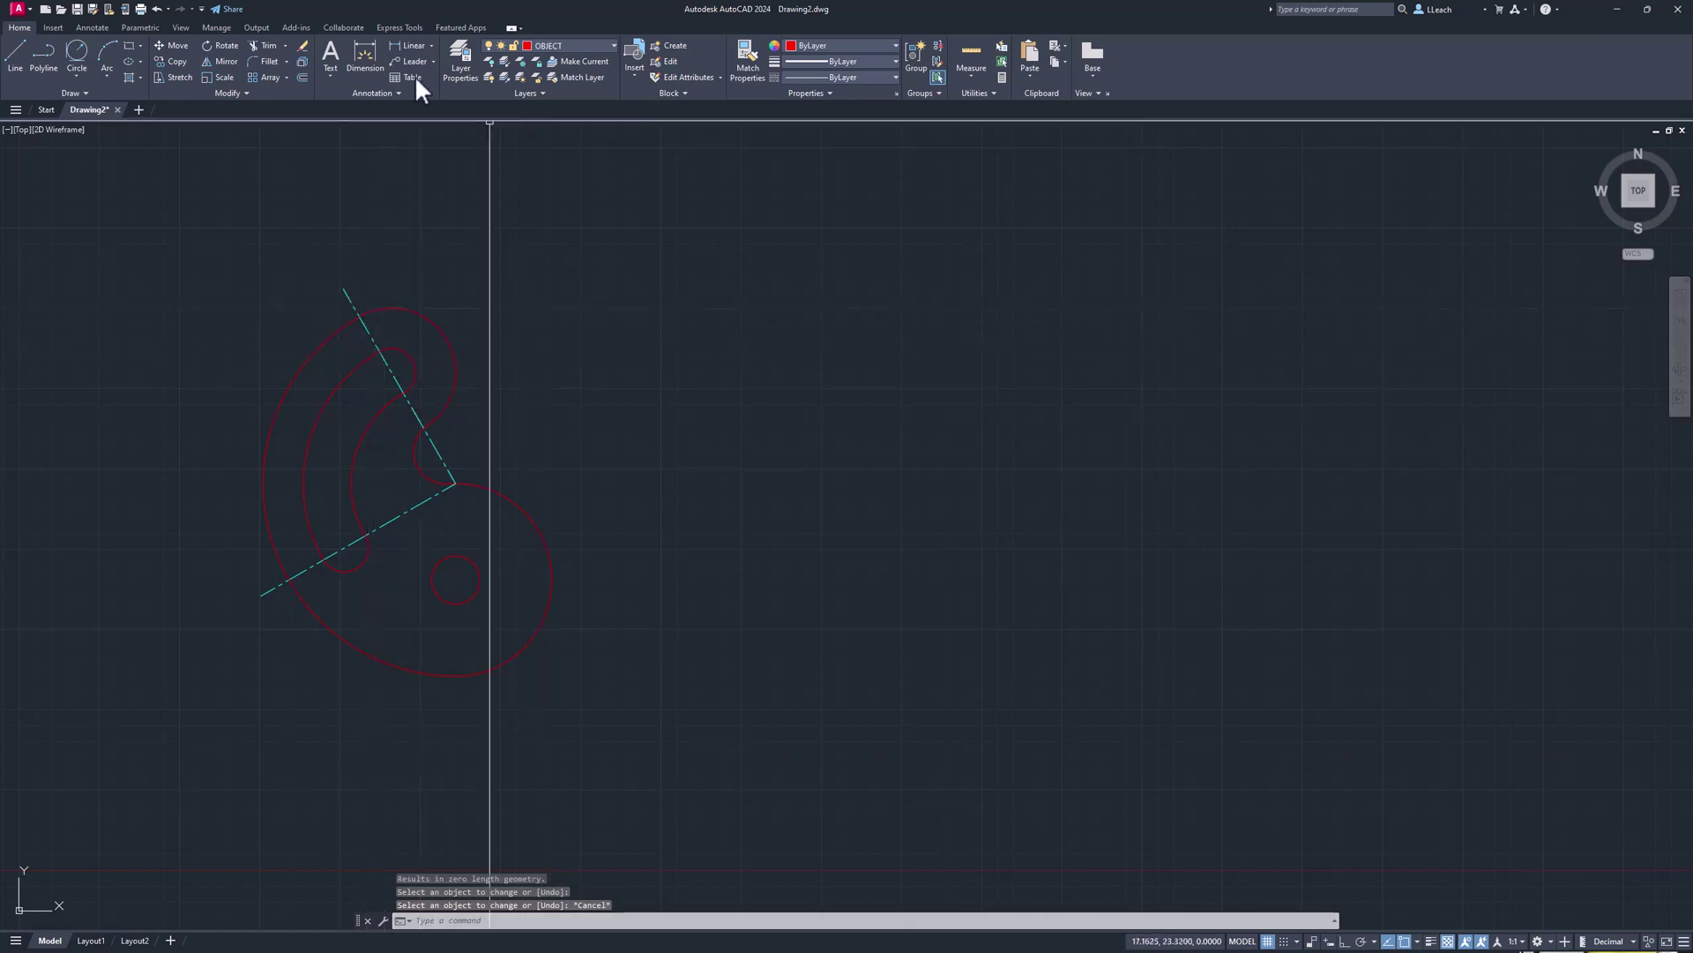
Add a center mark to the large lower arc.
left_click(93, 26)
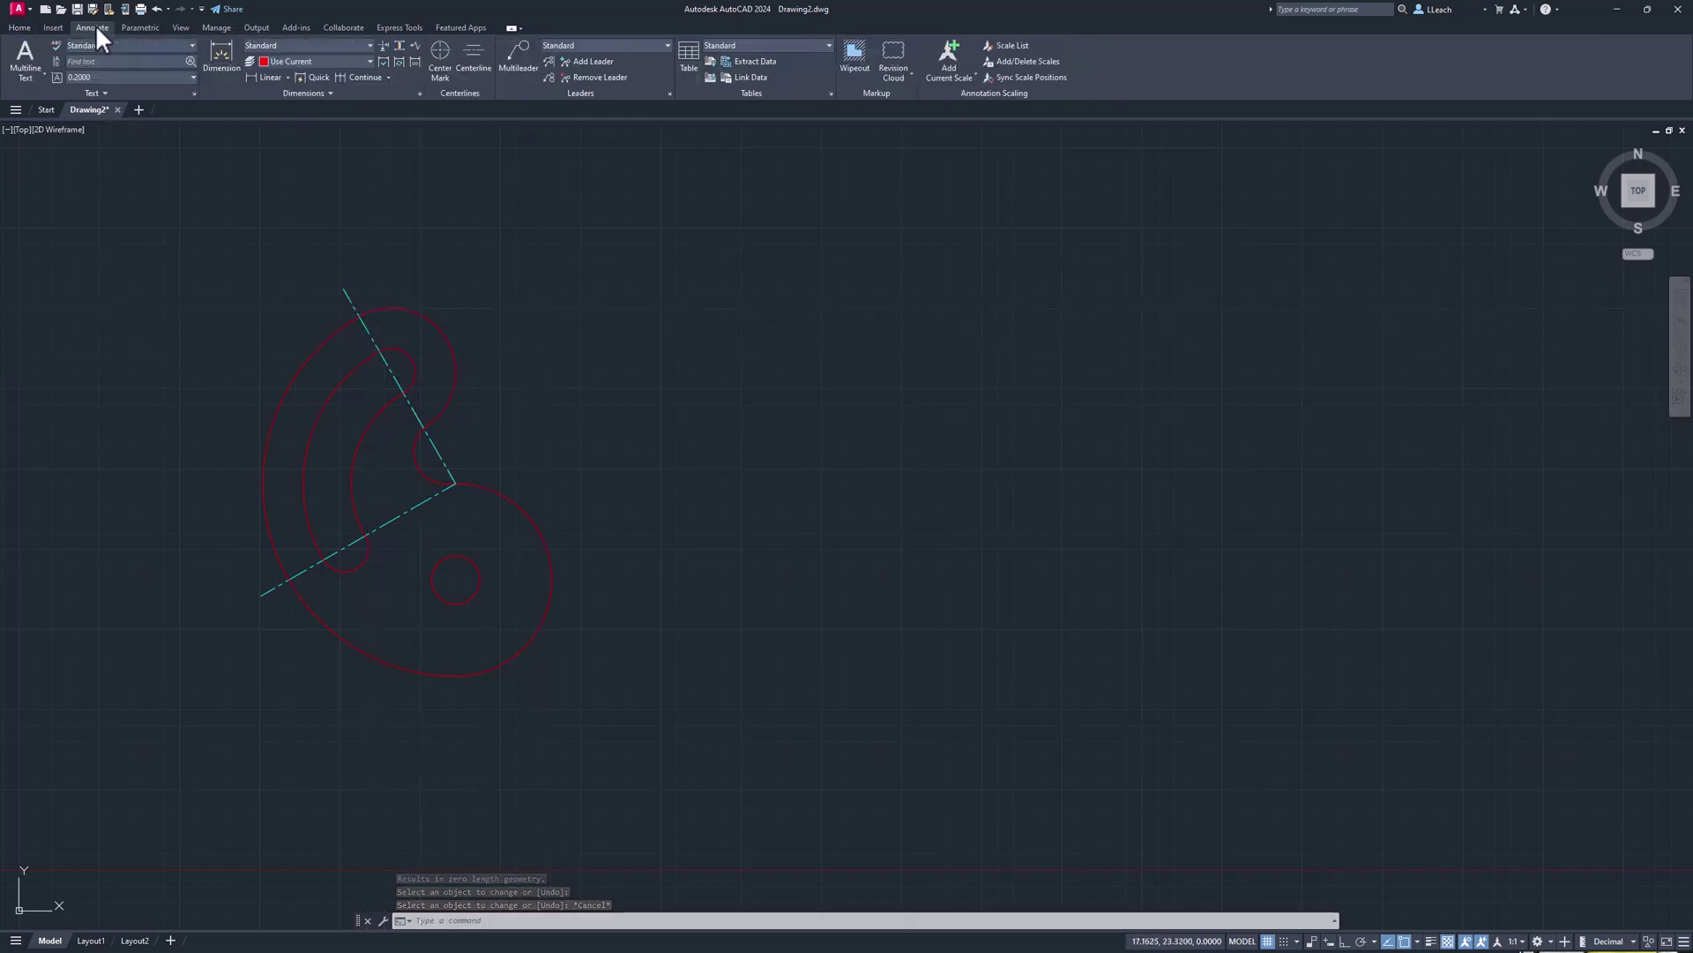
left_click(441, 70)
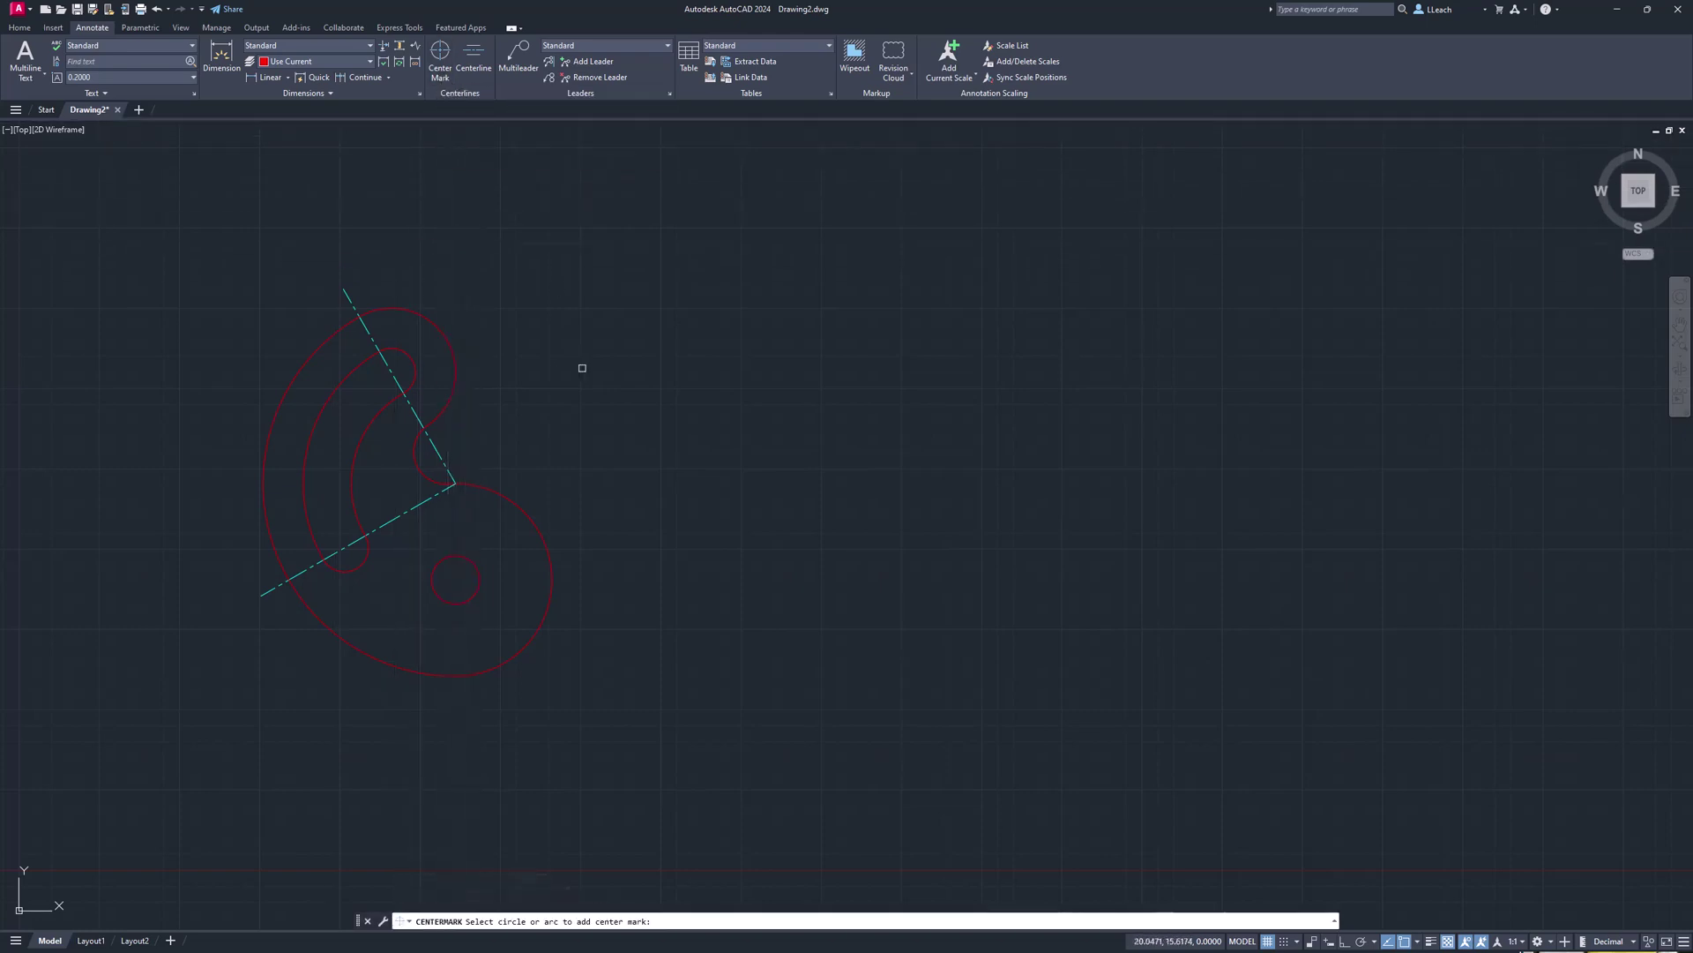
left_click(543, 535)
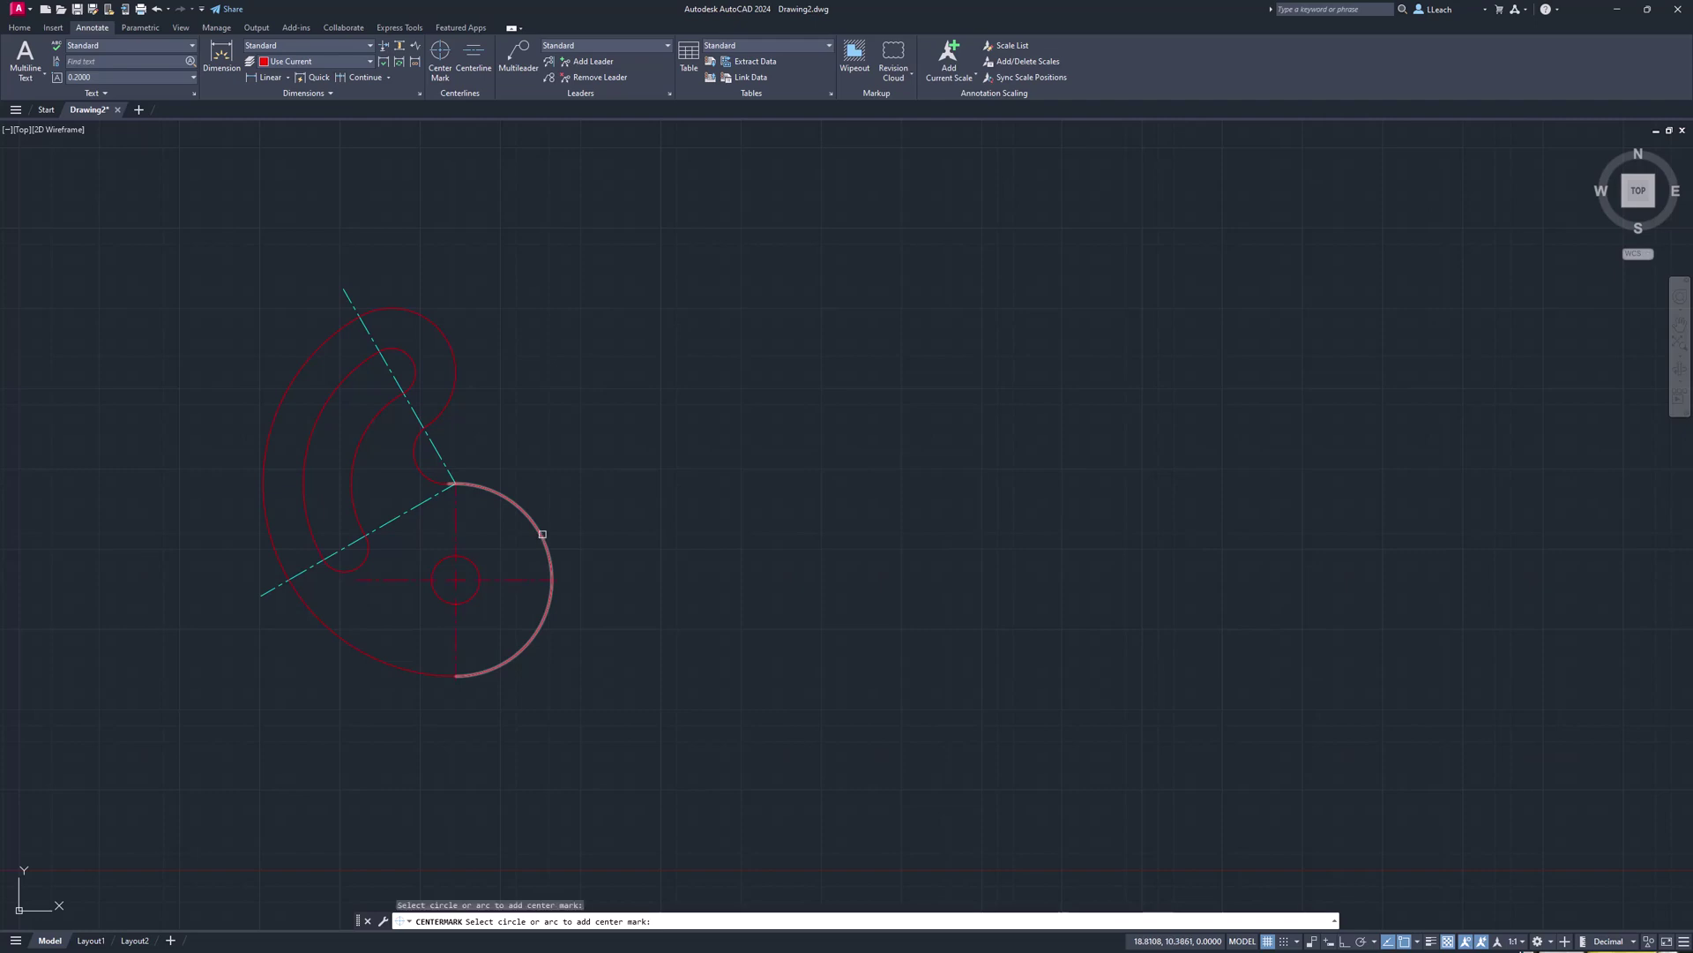
key("Escape")
key("Escape")
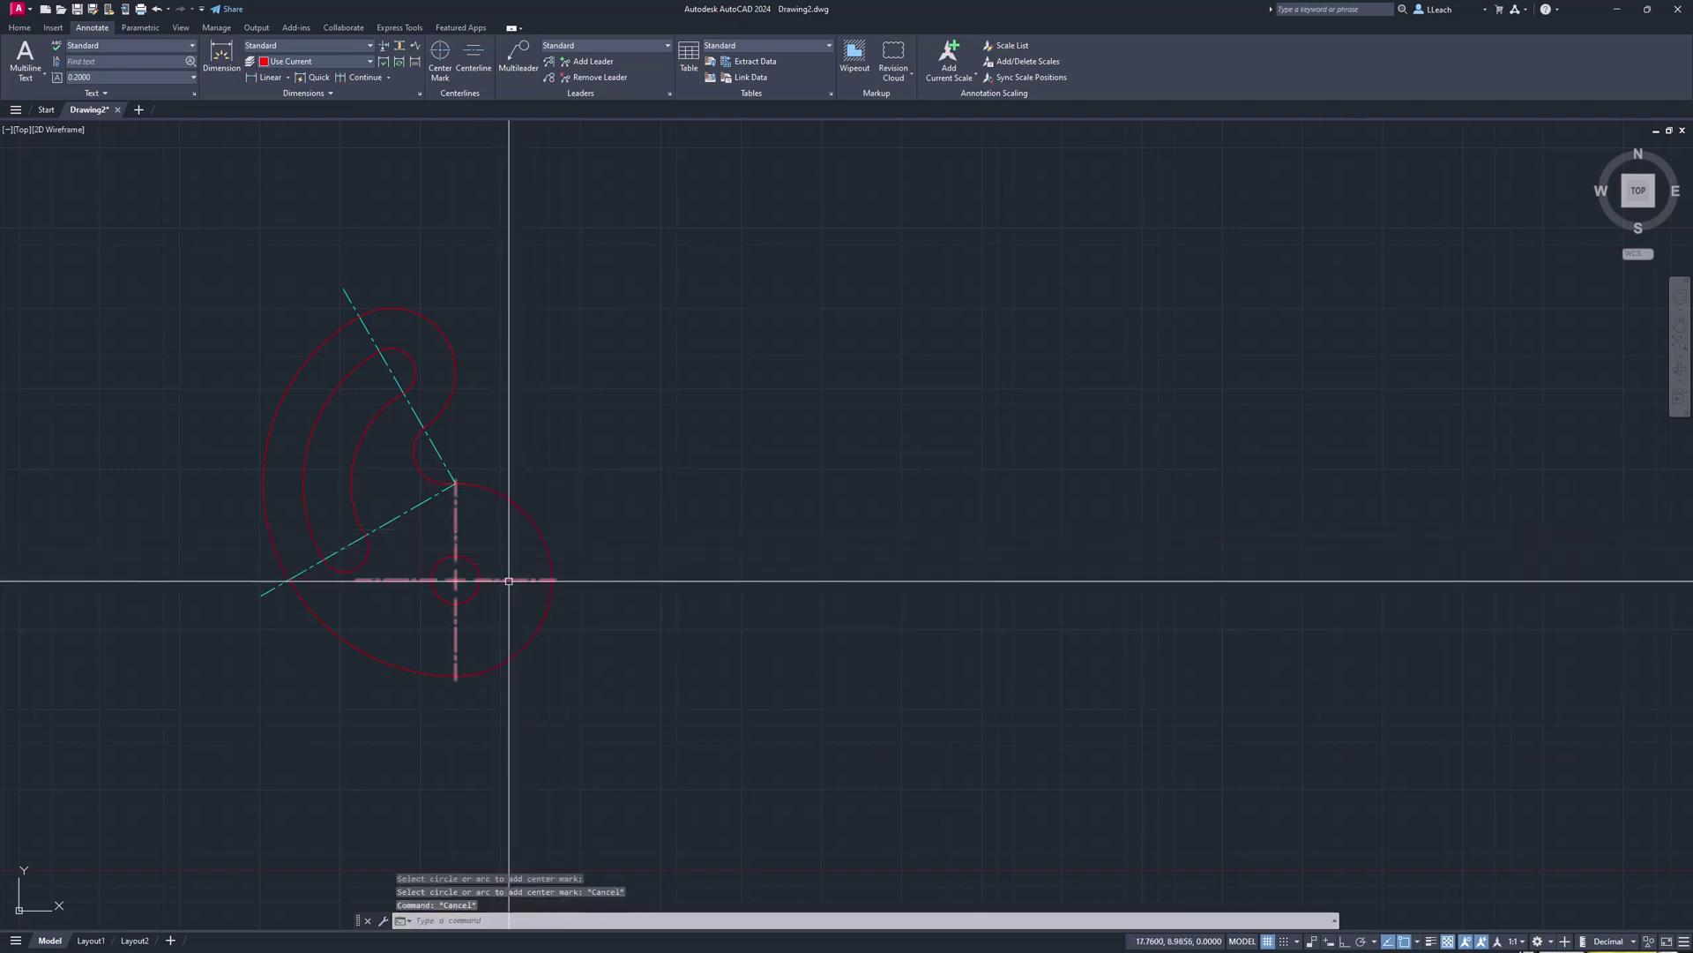
Move the new center mark to the CENTERLINE layer.
left_click(509, 580)
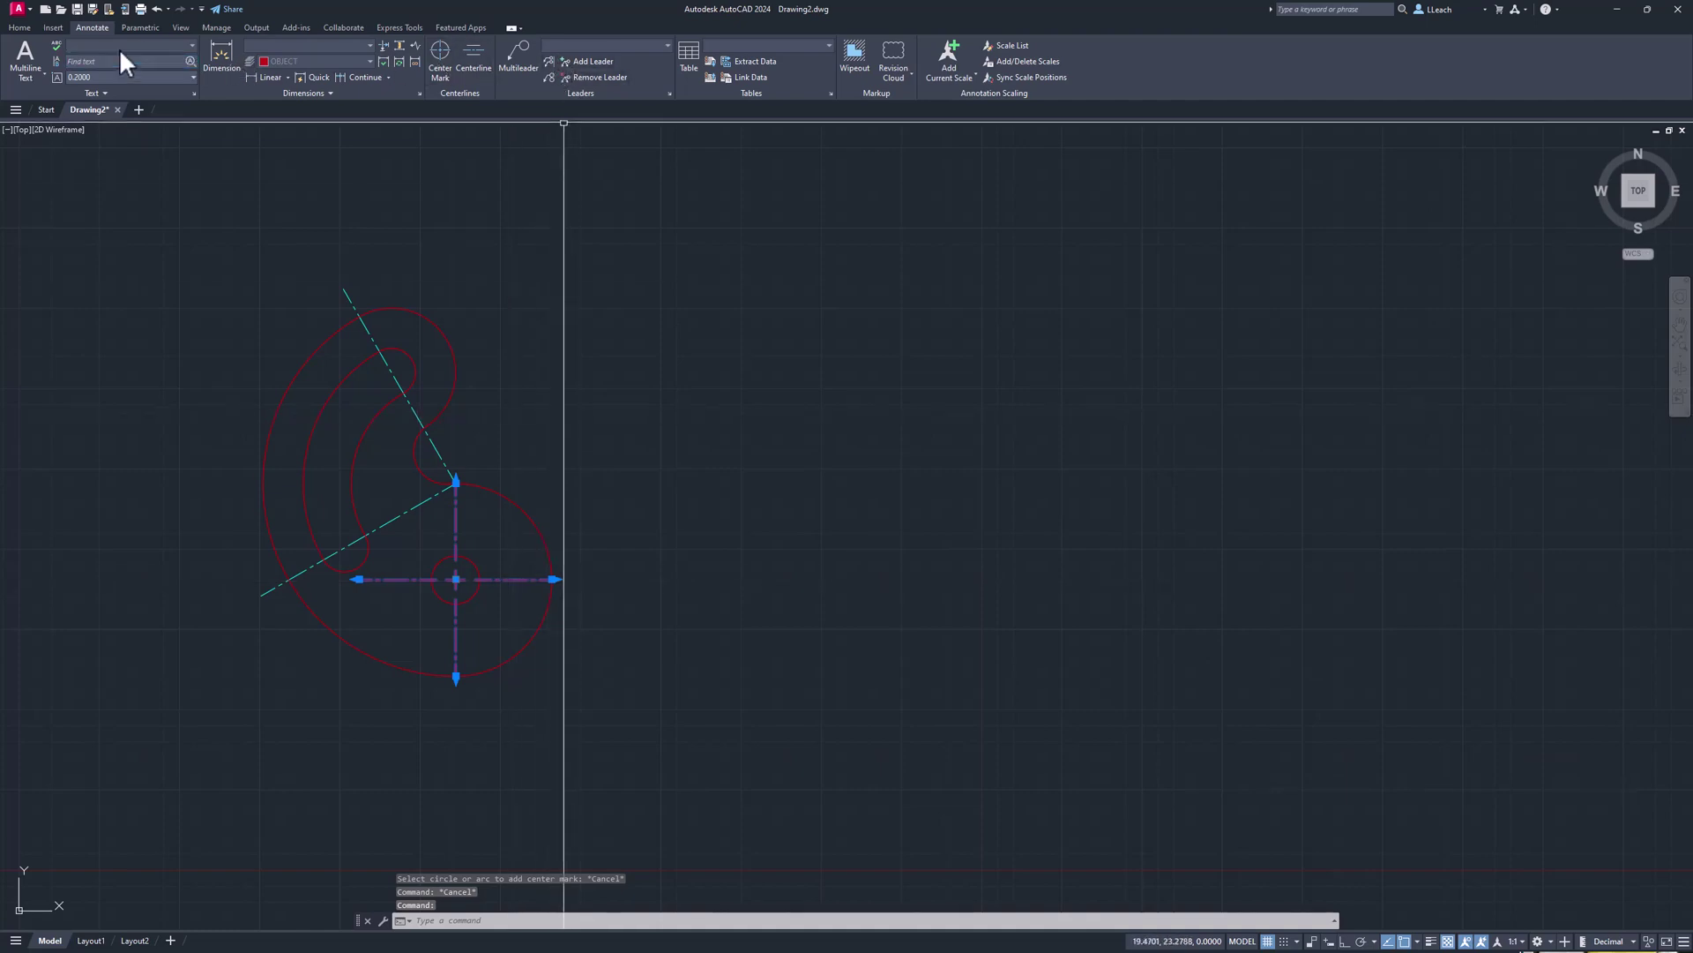
left_click(19, 27)
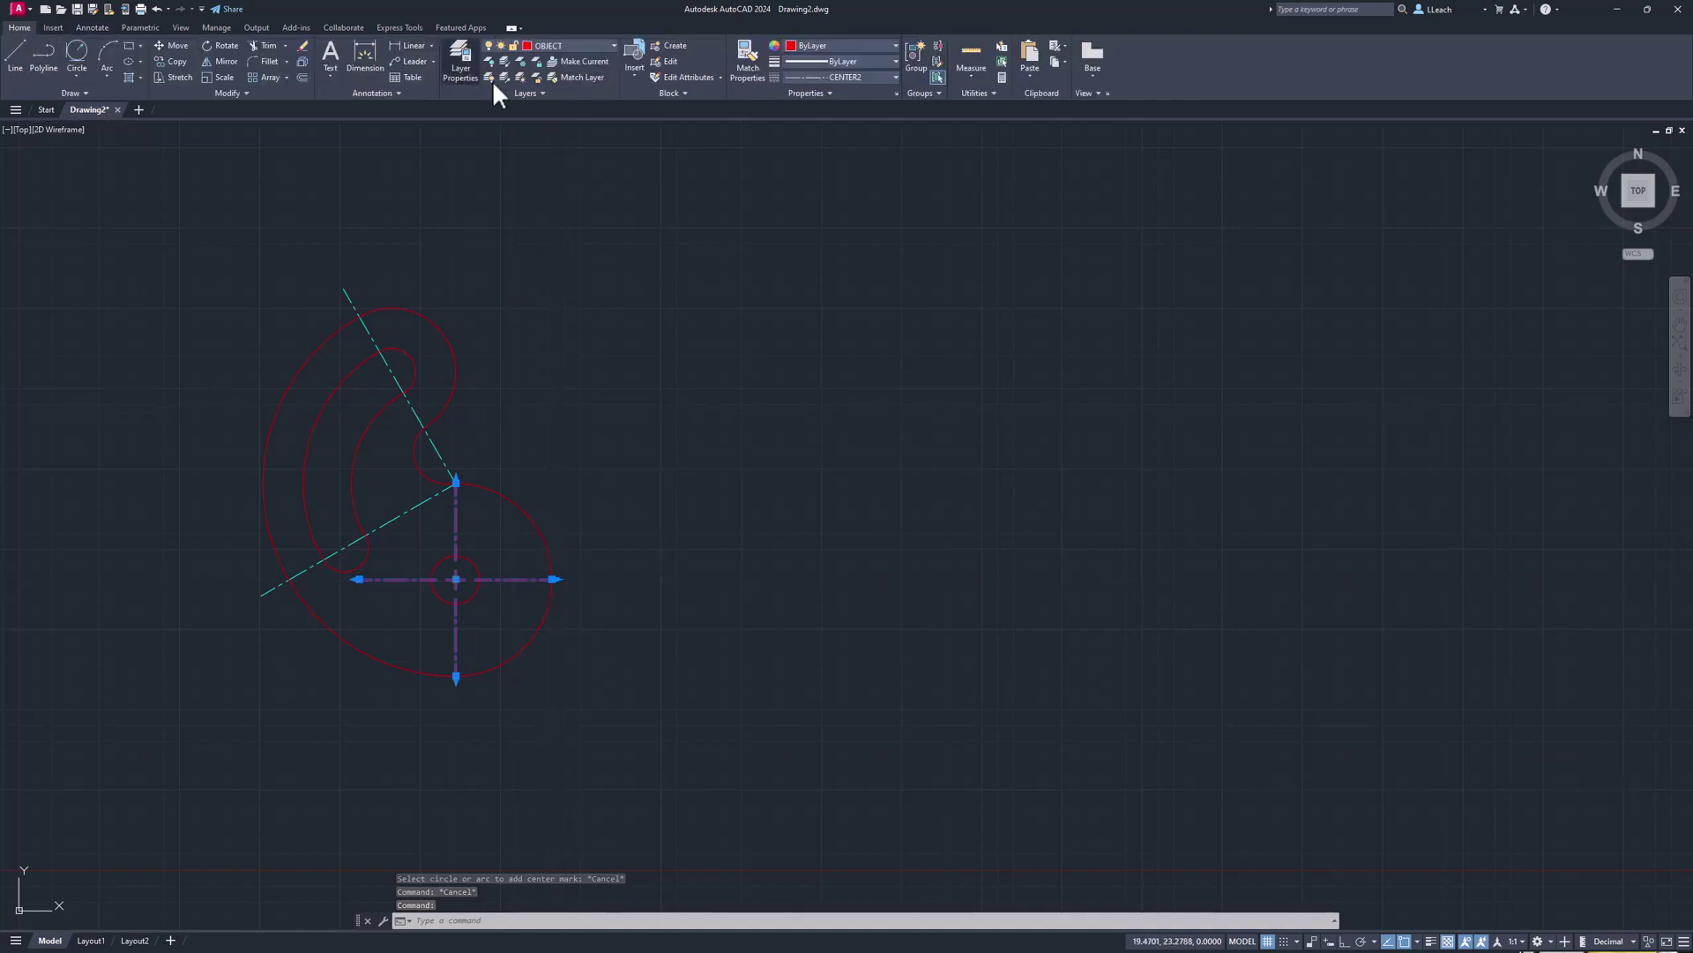
left_click(554, 45)
left_click(562, 79)
key("Escape")
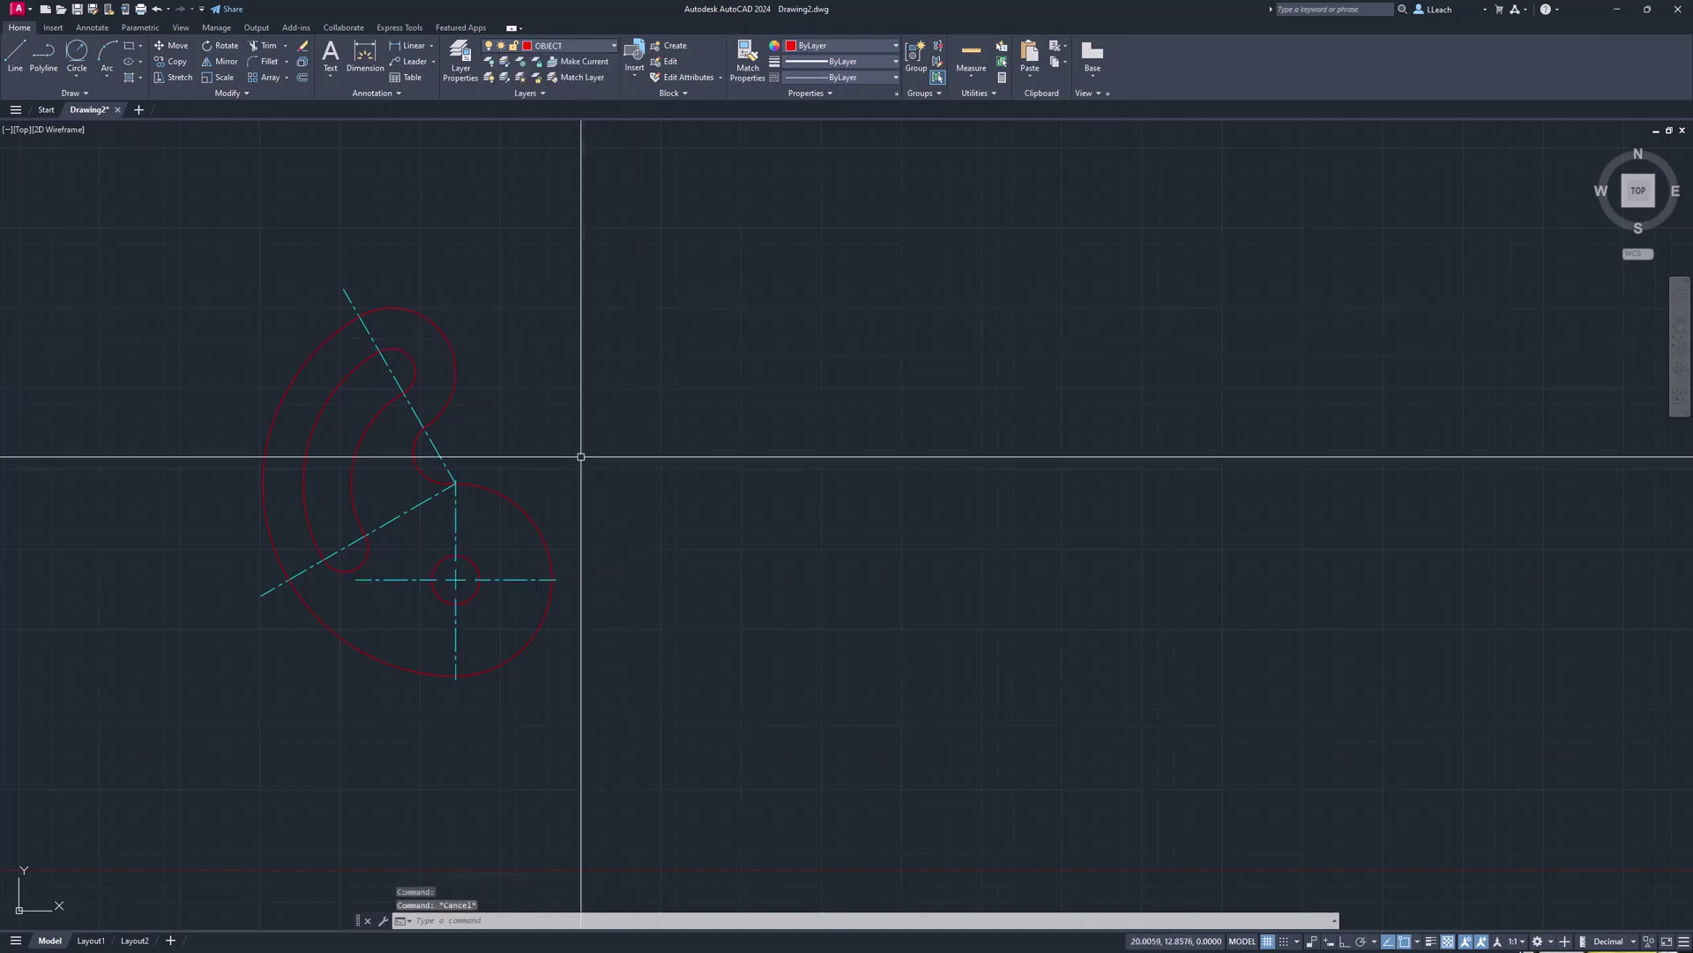
Stretch the center mark's right, upper and lower ends outward beyond the large lower arc.
left_click(559, 577)
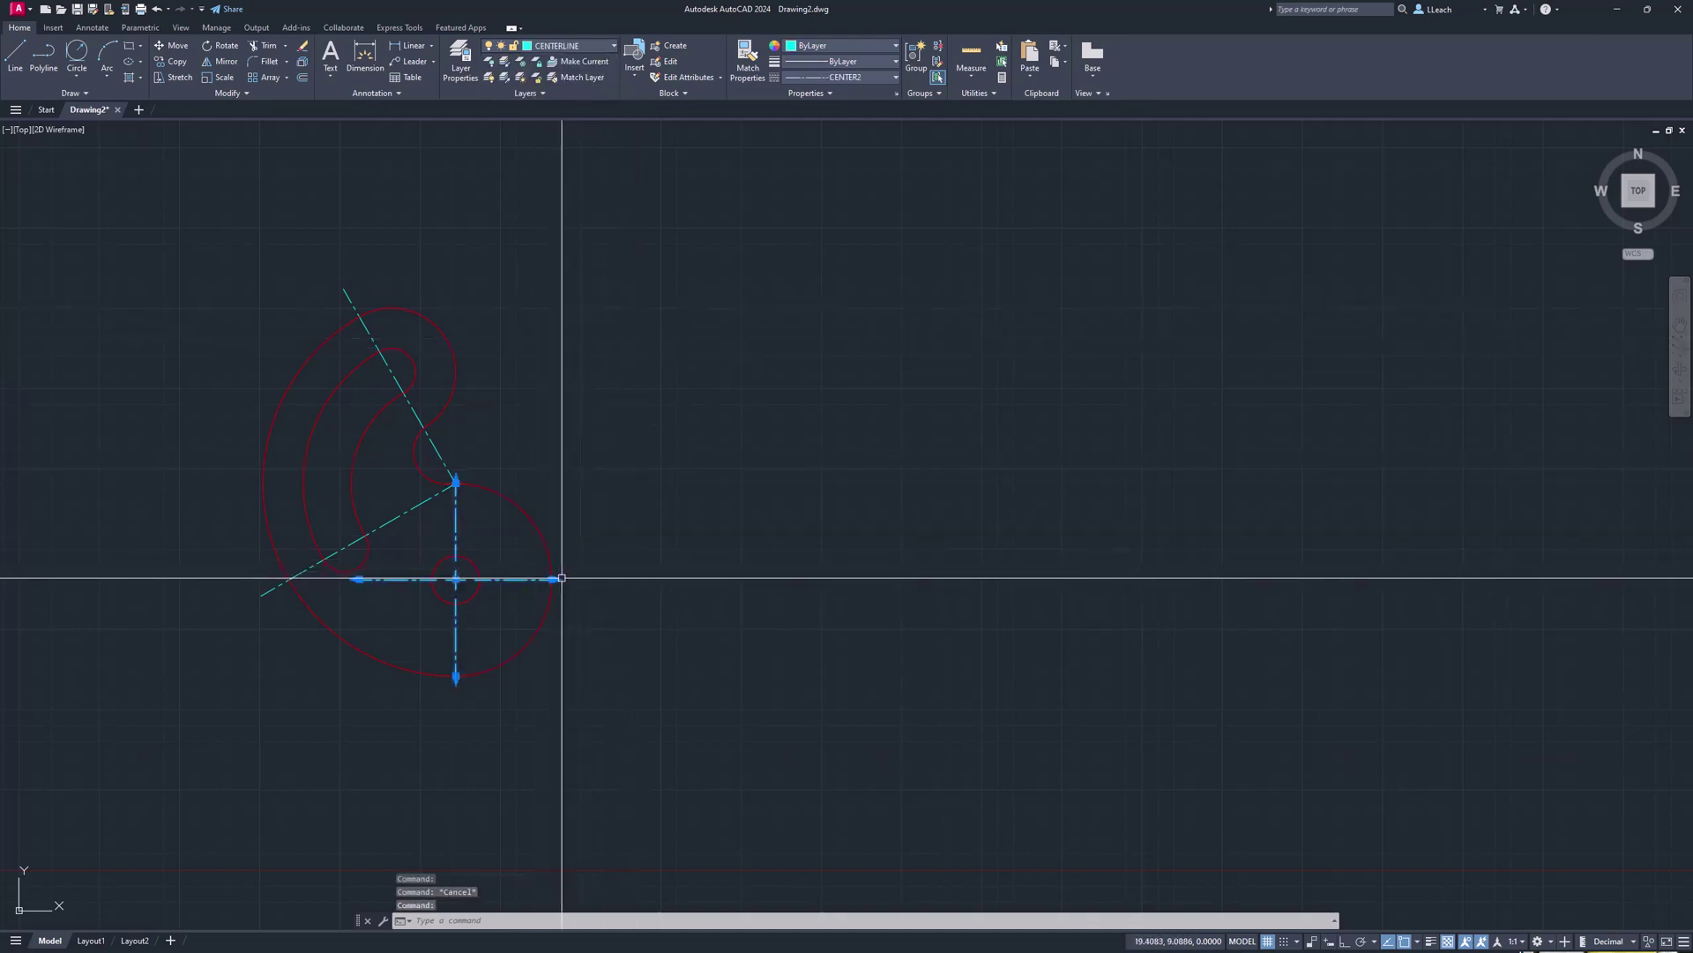
left_click(556, 579)
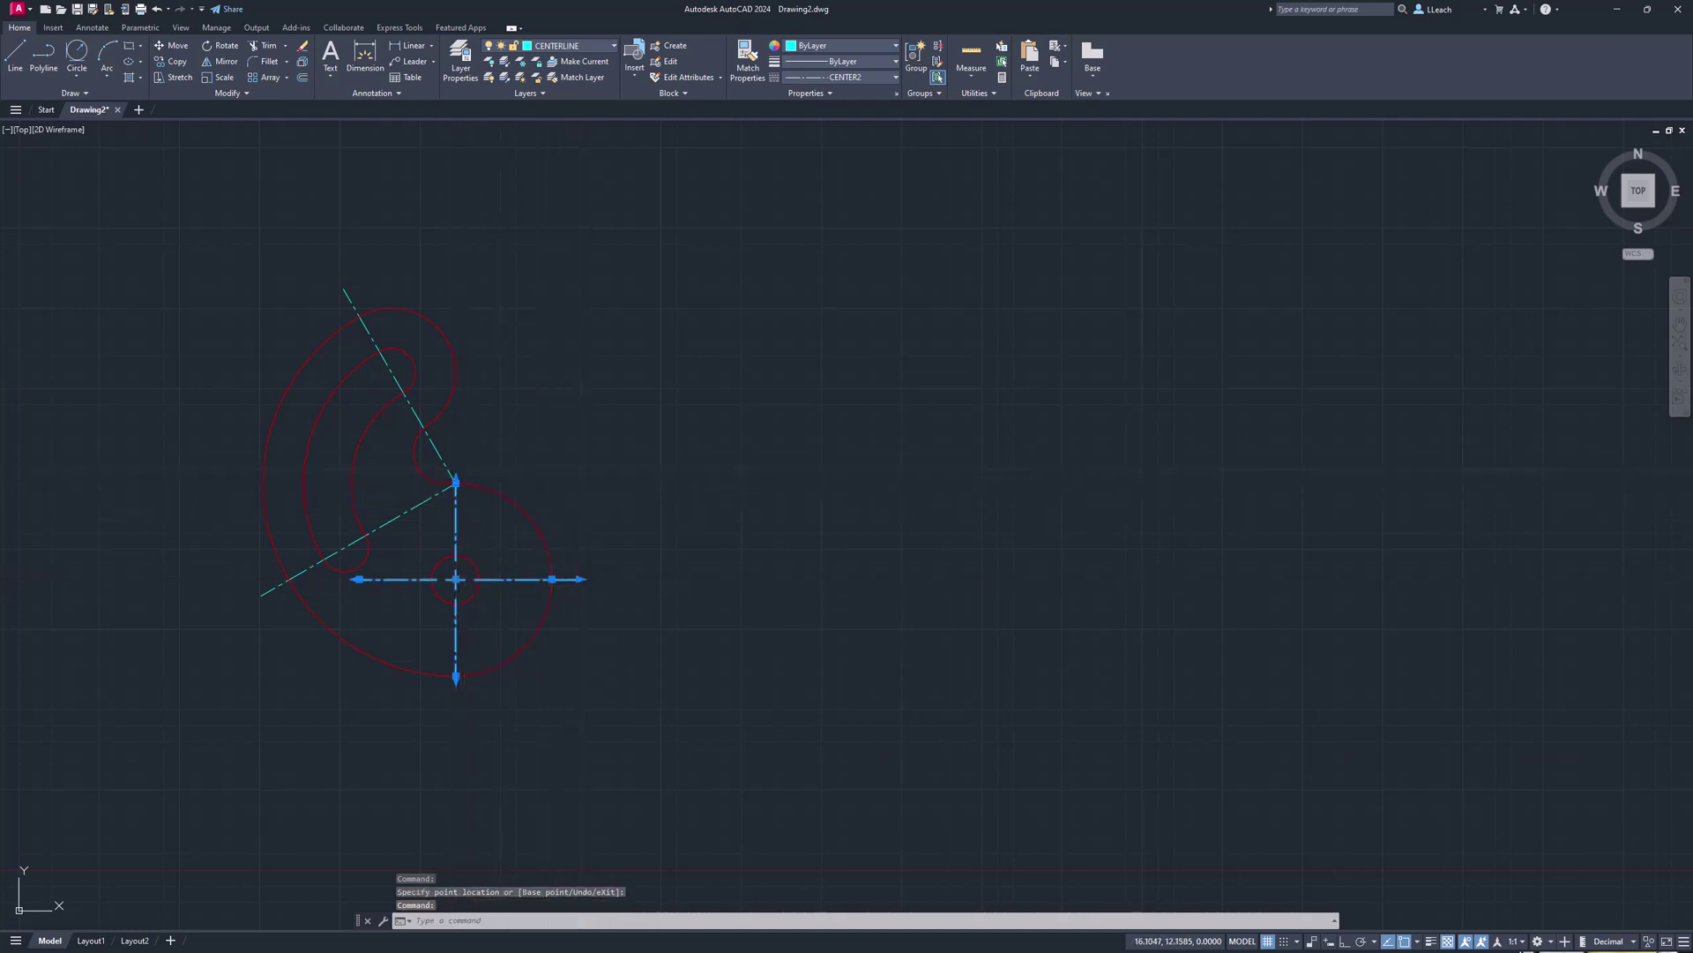
key("Escape")
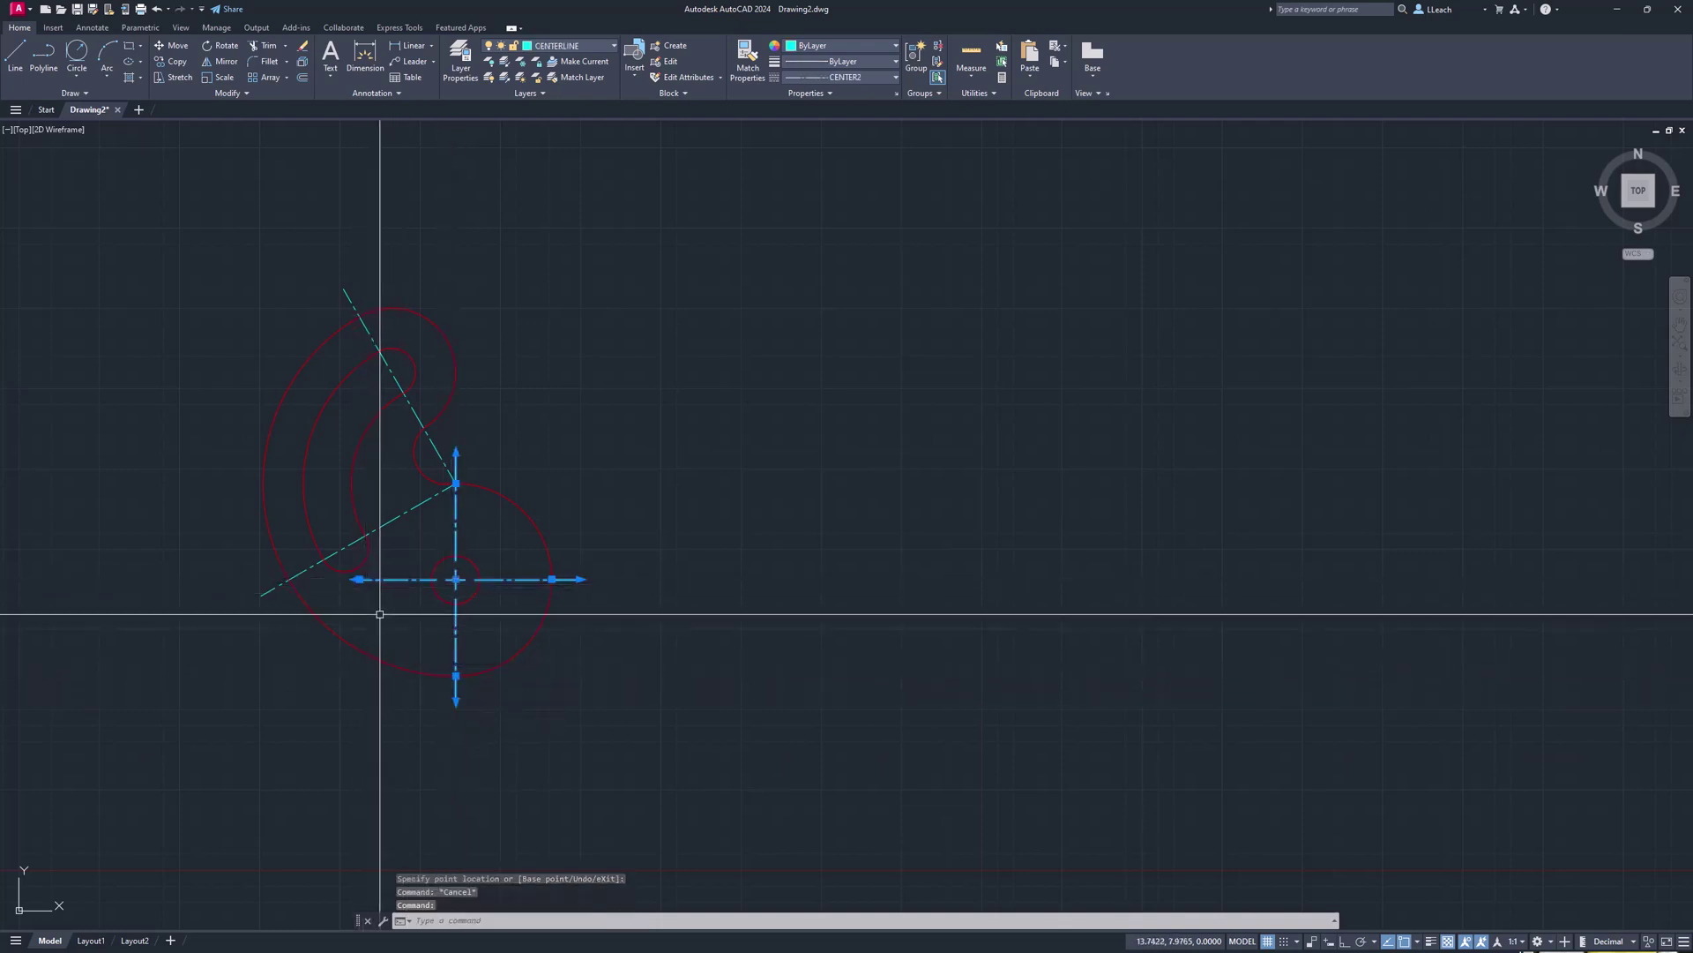
Shorten the center mark's left end so it stops just outside the small circle, clear of the slot.
left_click(357, 579)
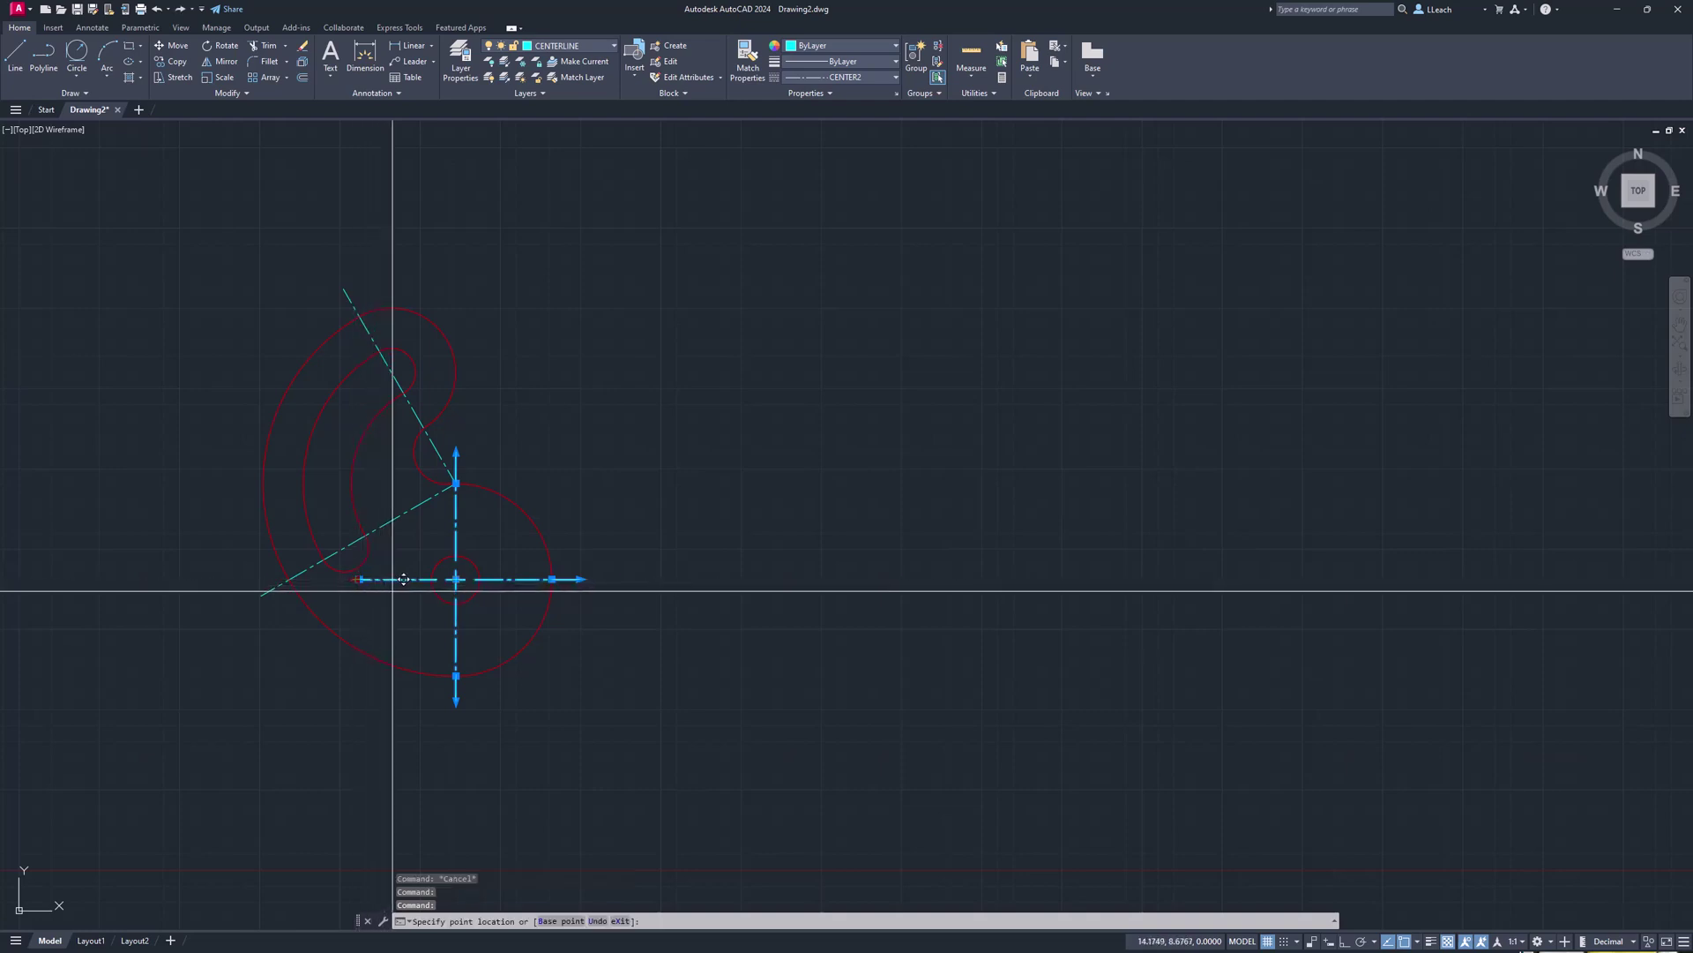
left_click(407, 587)
scroll(436, 578, "up", 7)
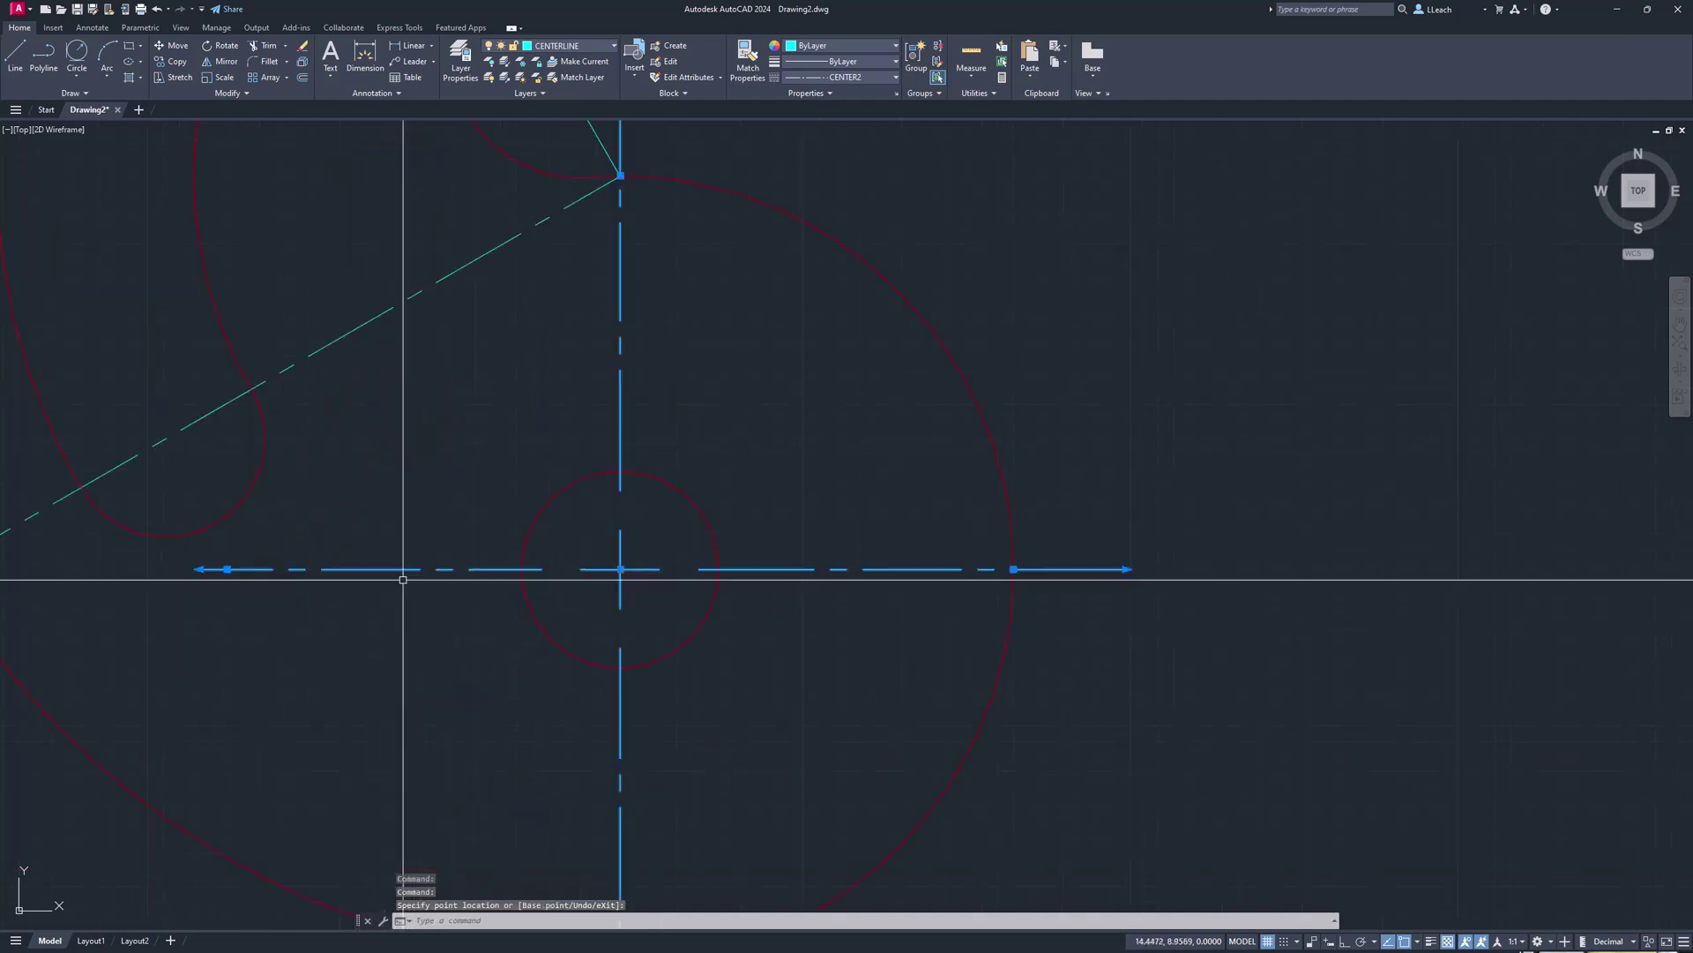
left_click(204, 571)
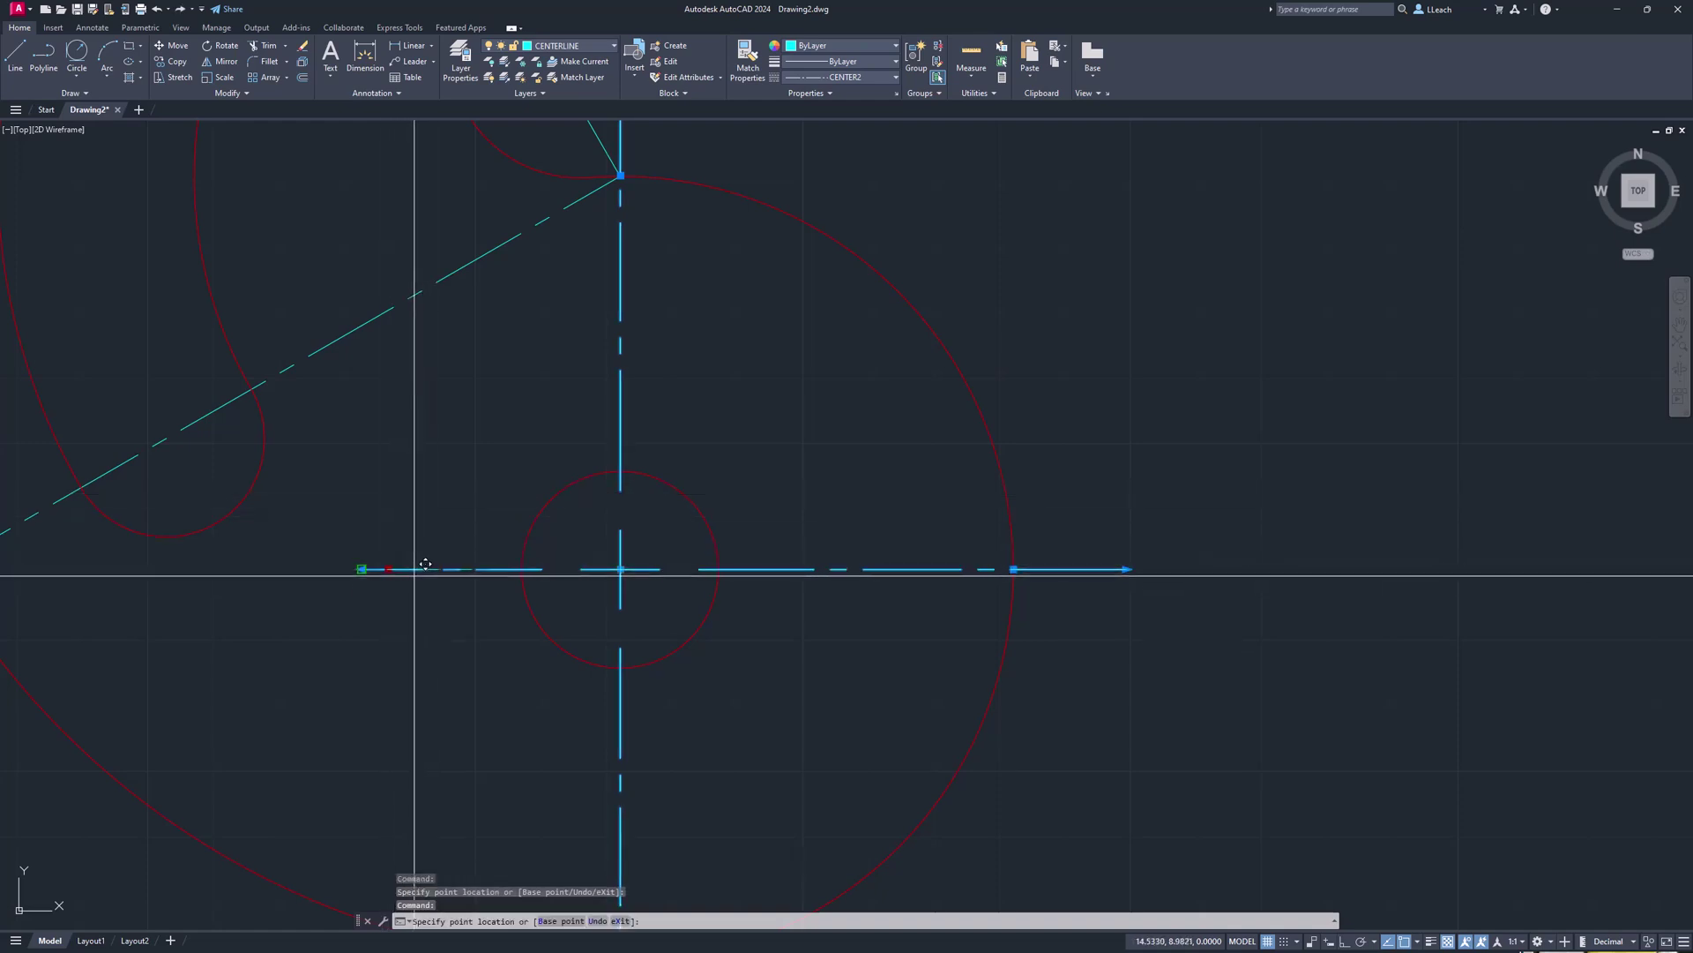
scroll(459, 481, "down", 6)
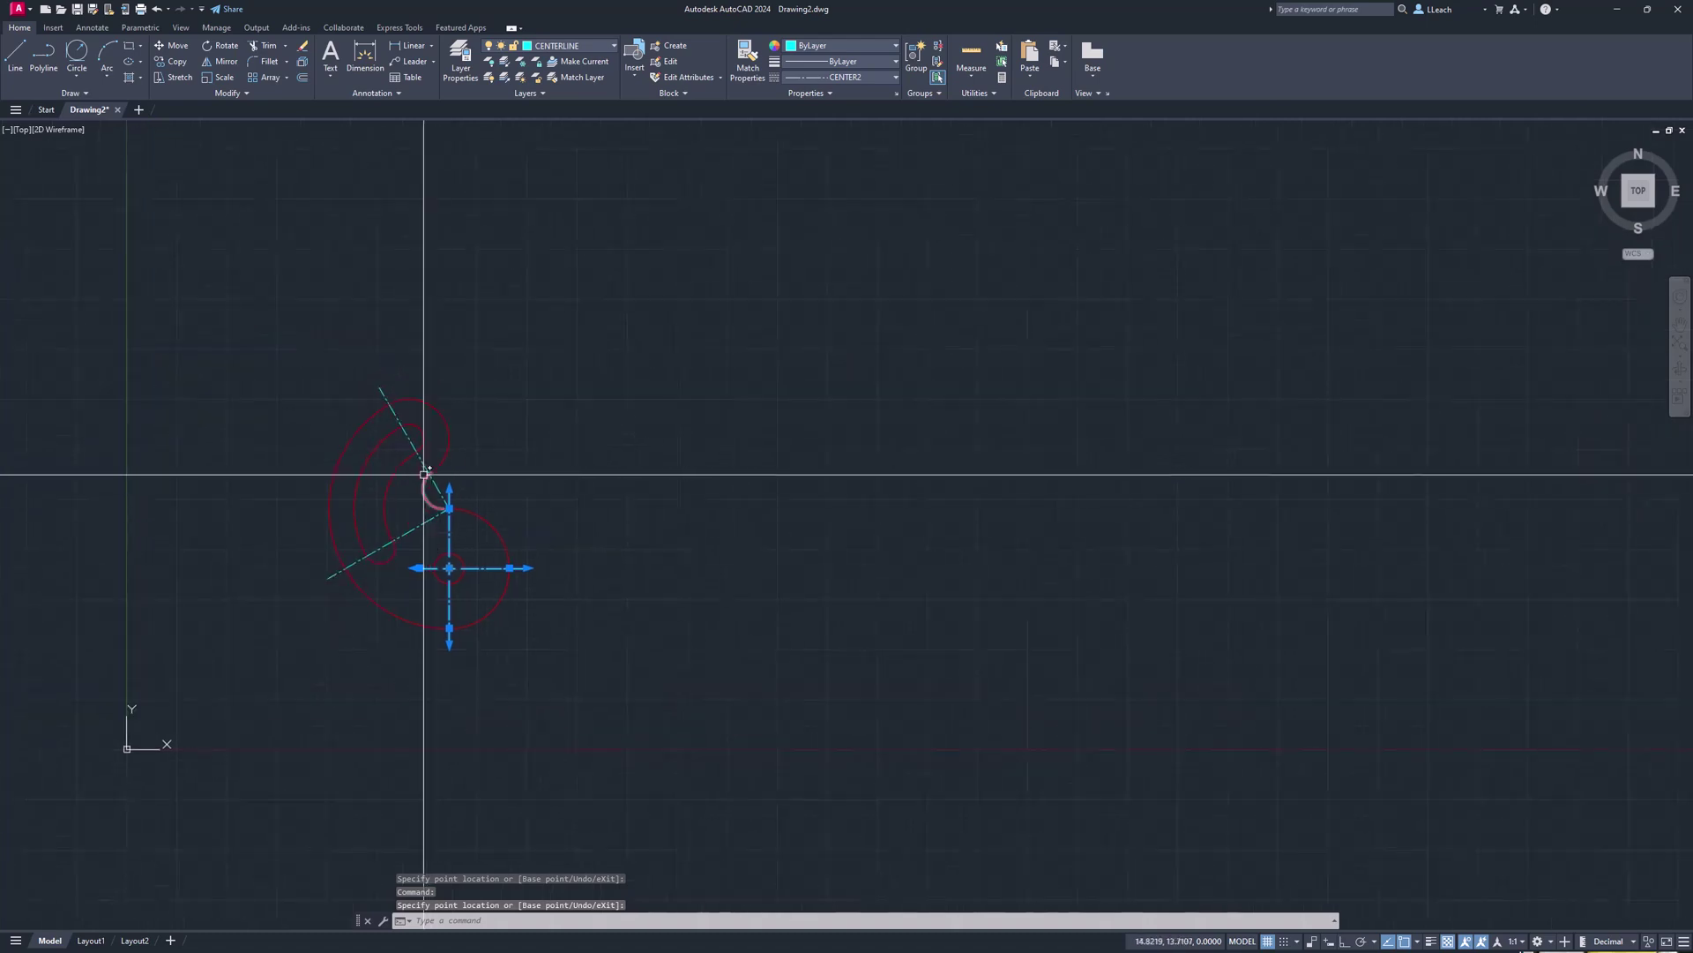
key("Escape")
Offset the curved slot's inner arc by .75 toward the slot's outer arc to create its center arc.
scroll(462, 494, "up", 5)
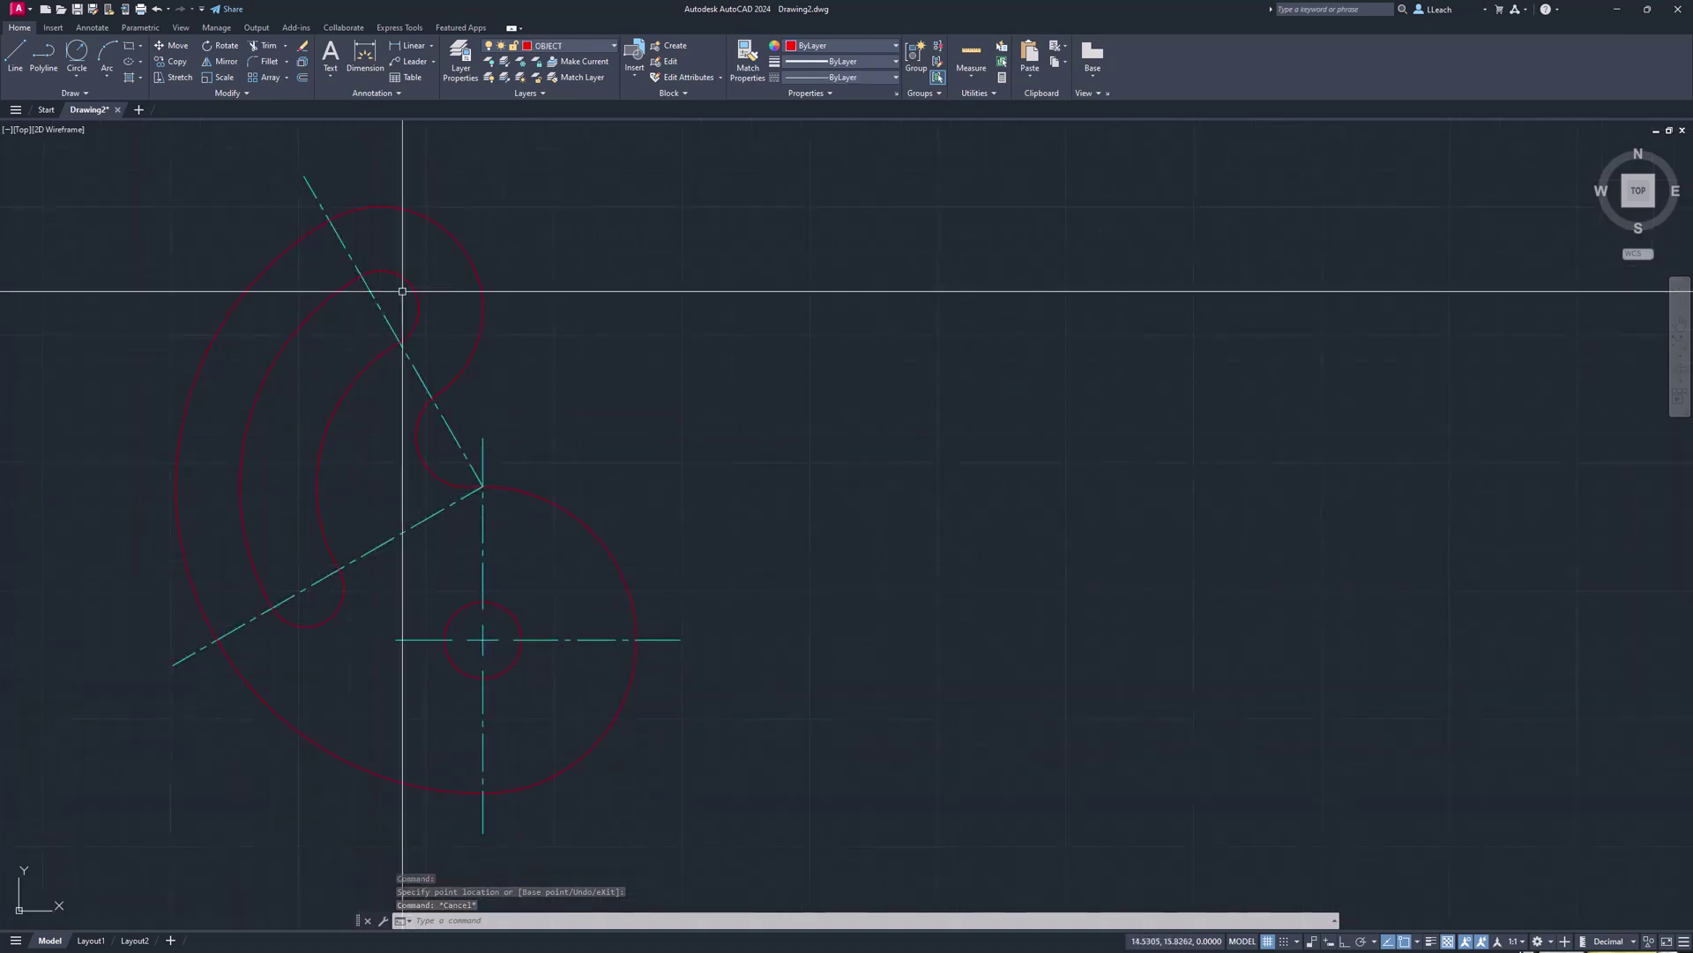
scroll(378, 353, "down", 2)
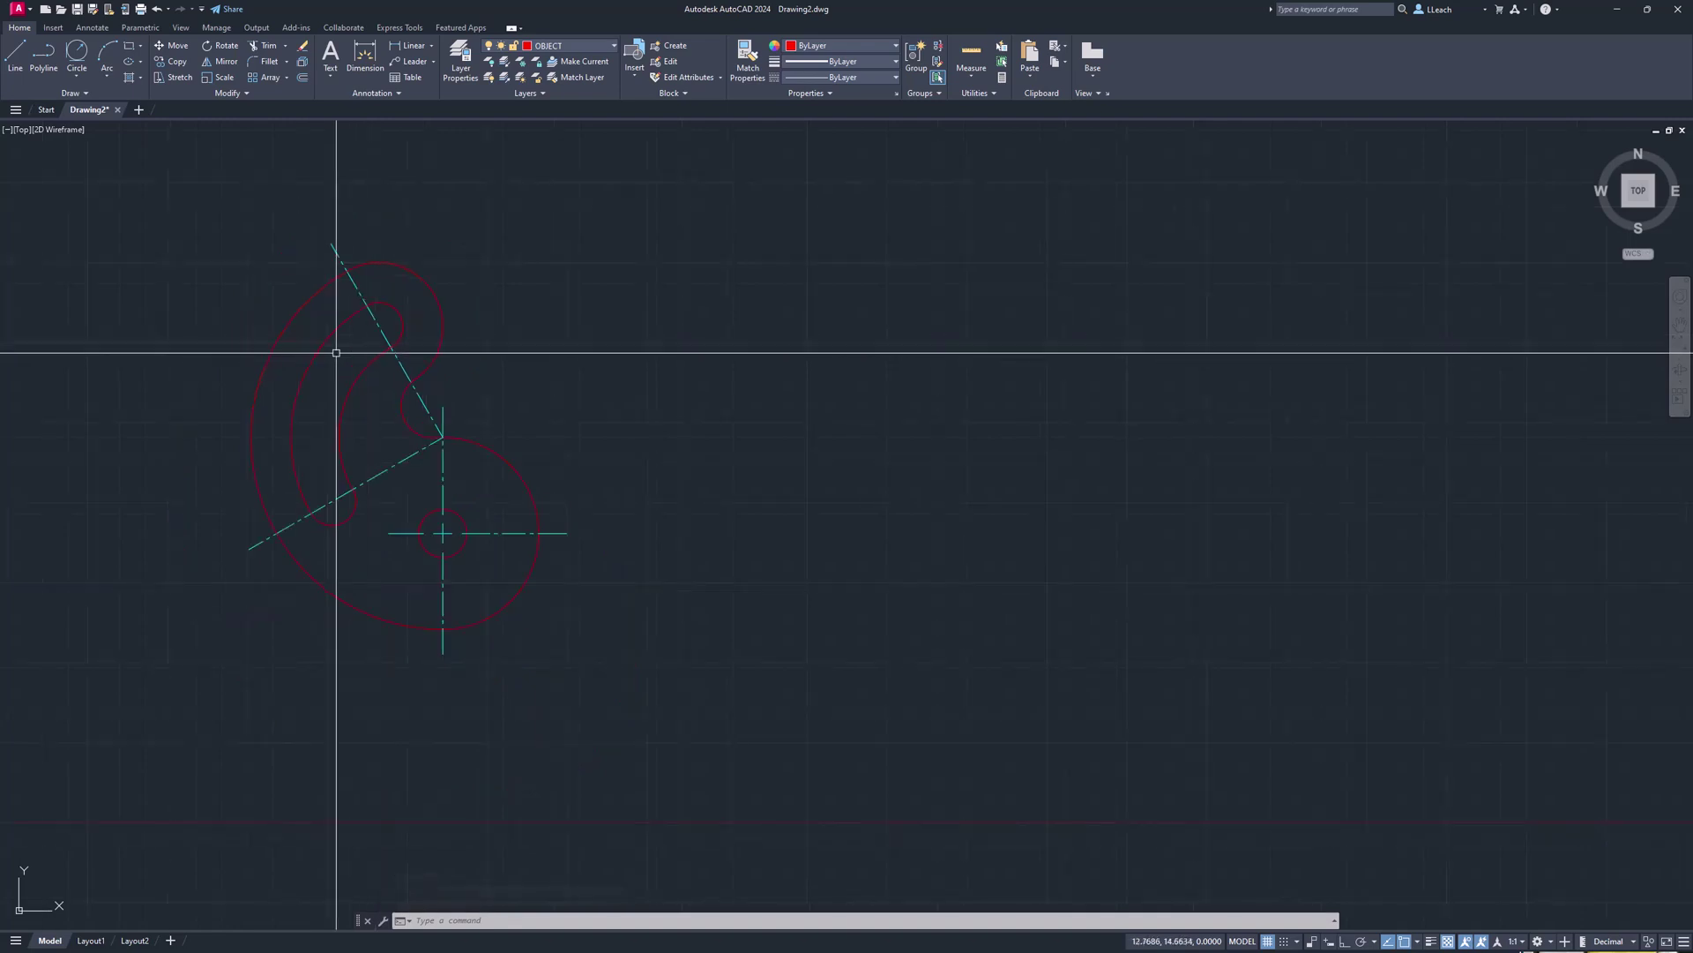
type("o")
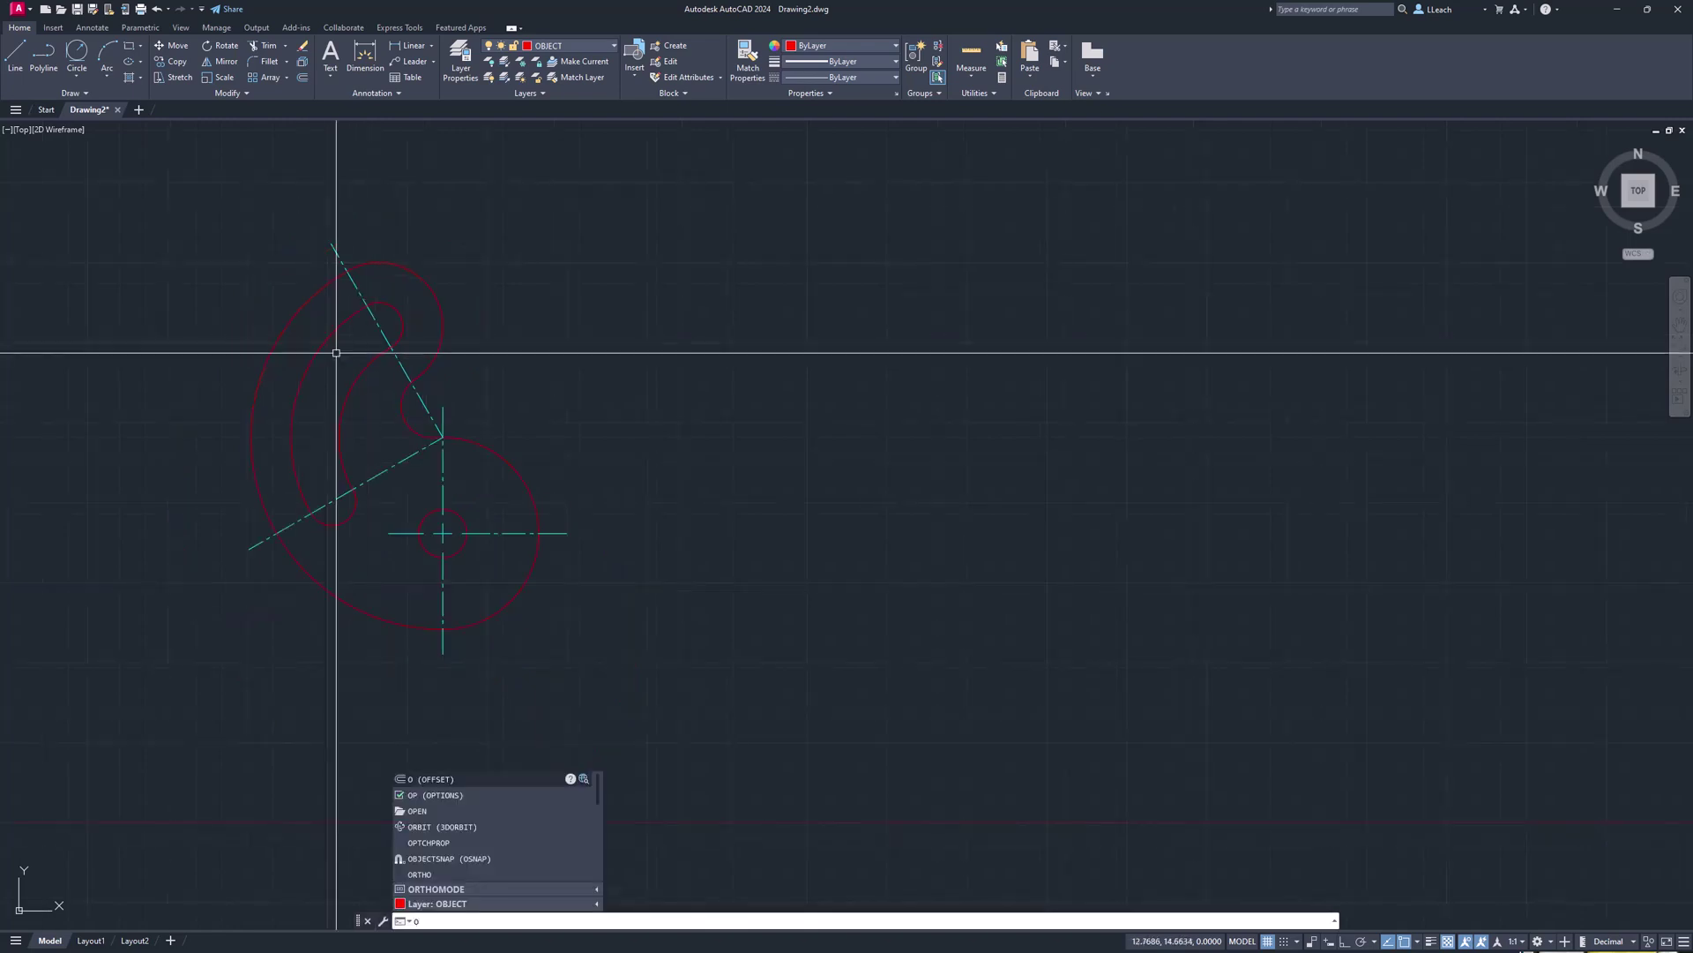
key("Return")
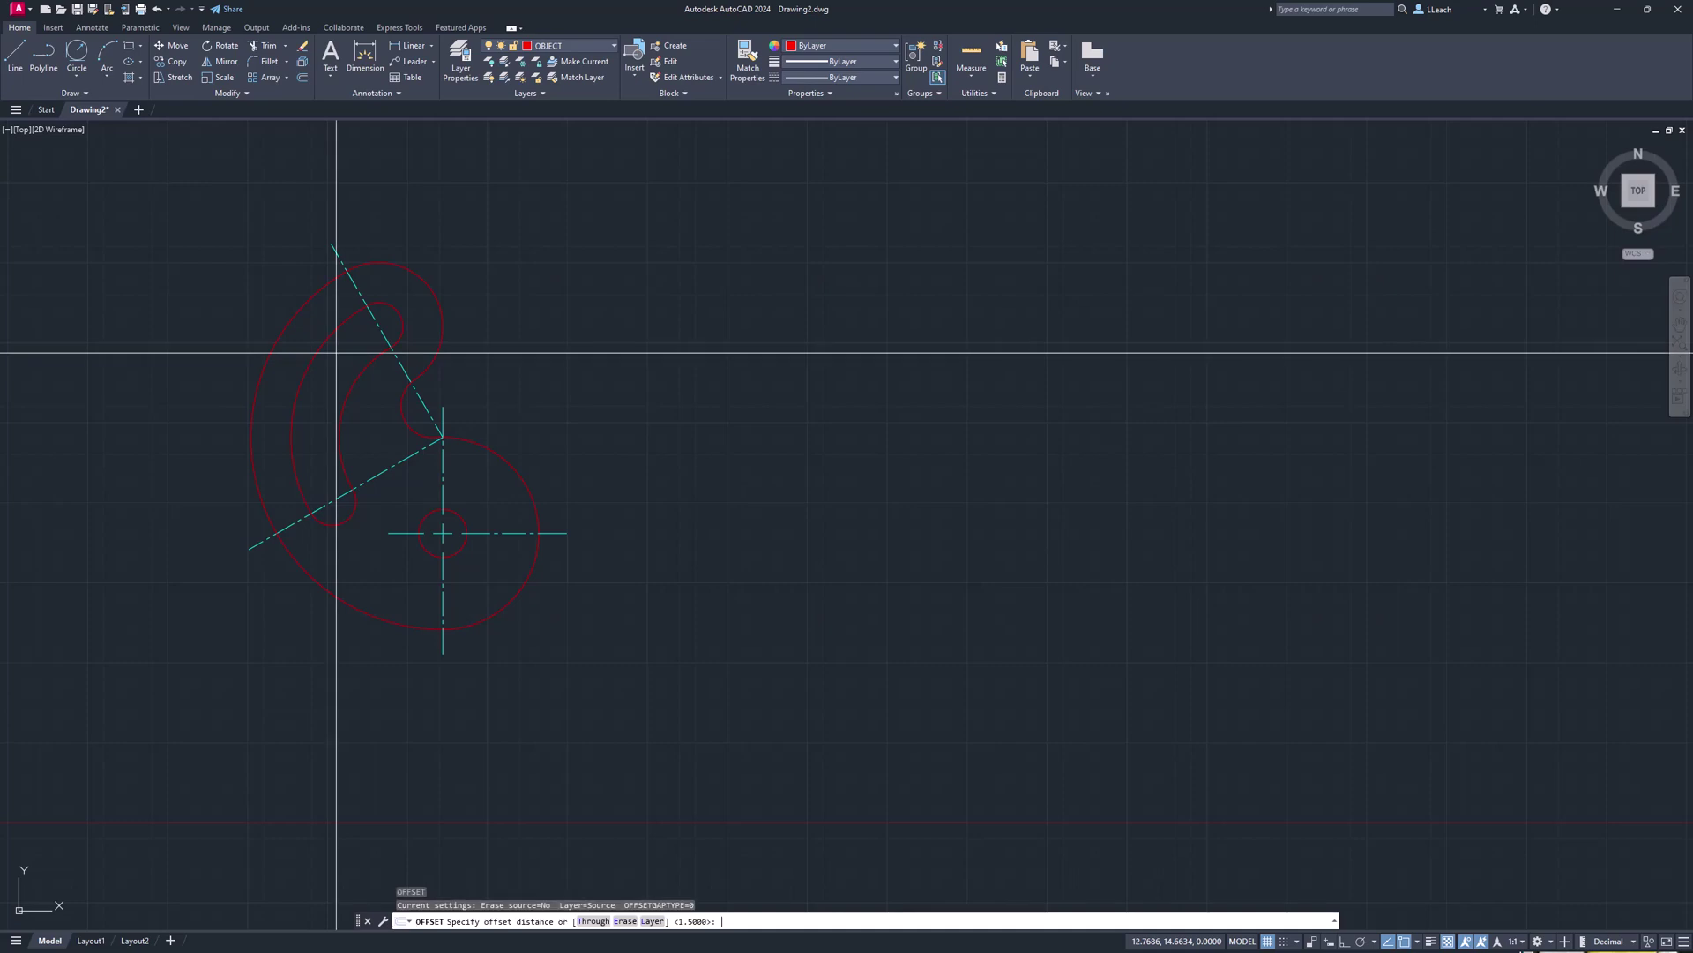
type(".75")
key("Return")
left_click(345, 403)
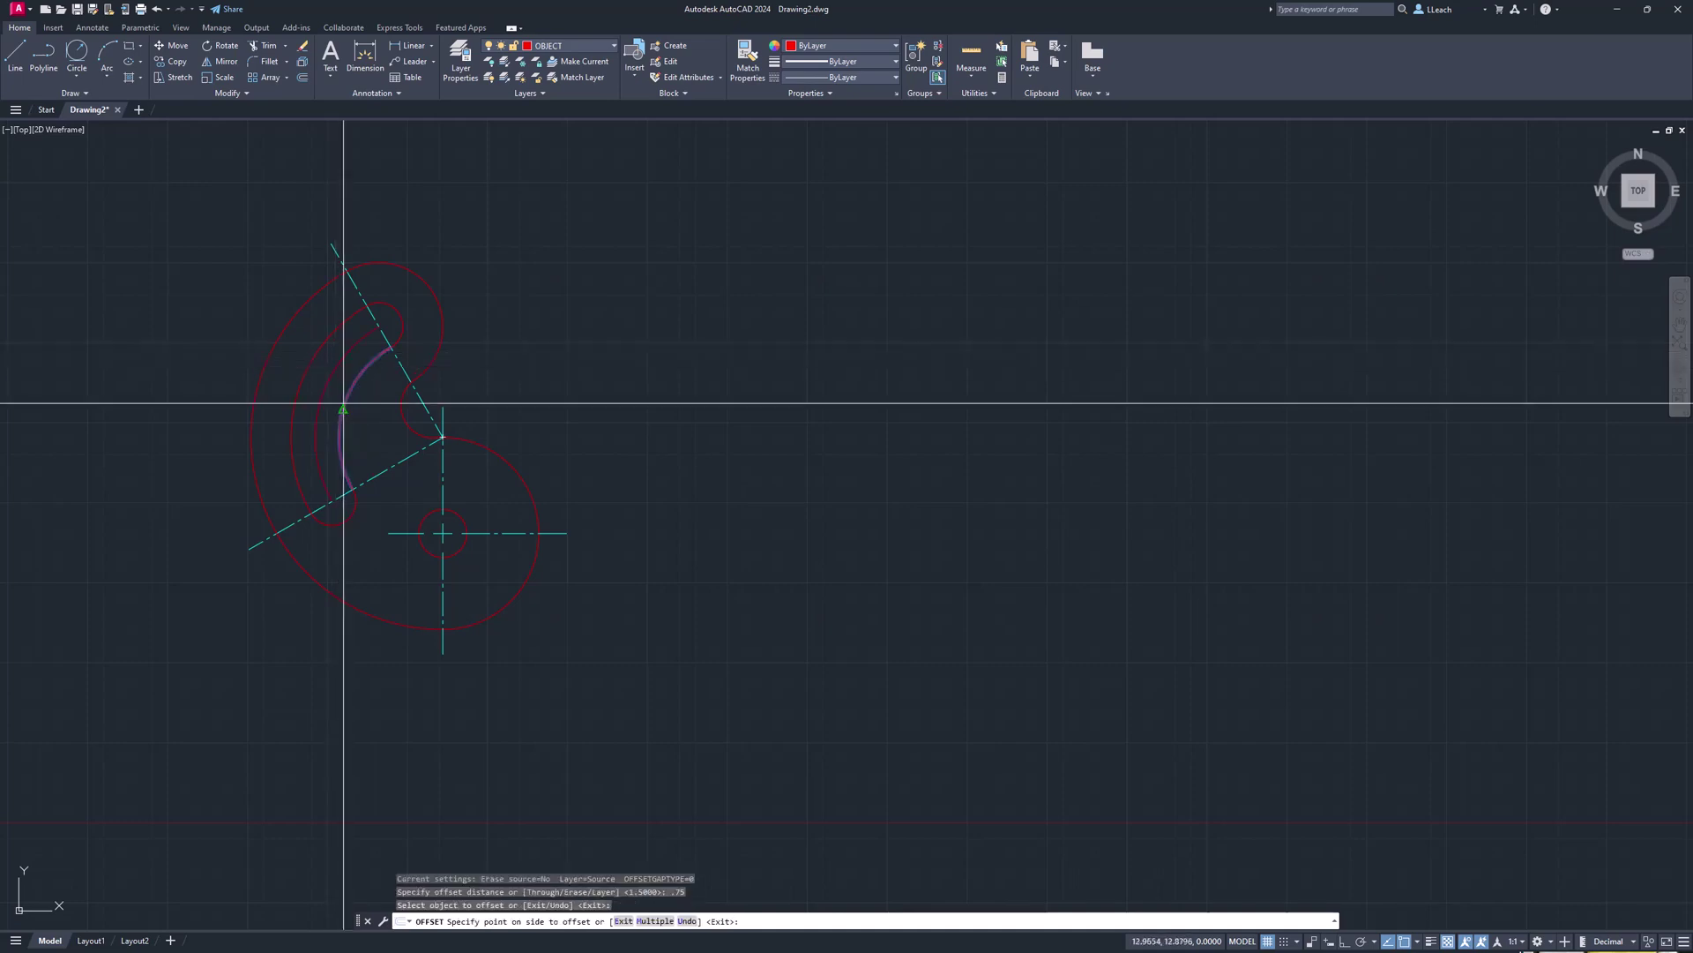
left_click(211, 300)
key("Escape")
Move the offset arc in the middle of the curved slot to the CENTERLINE layer.
left_click(321, 386)
left_click(552, 45)
left_click(561, 80)
key("Escape")
key("Escape")
scroll(378, 332, "up", 3)
scroll(370, 314, "down", 2)
scroll(379, 302, "up", 1)
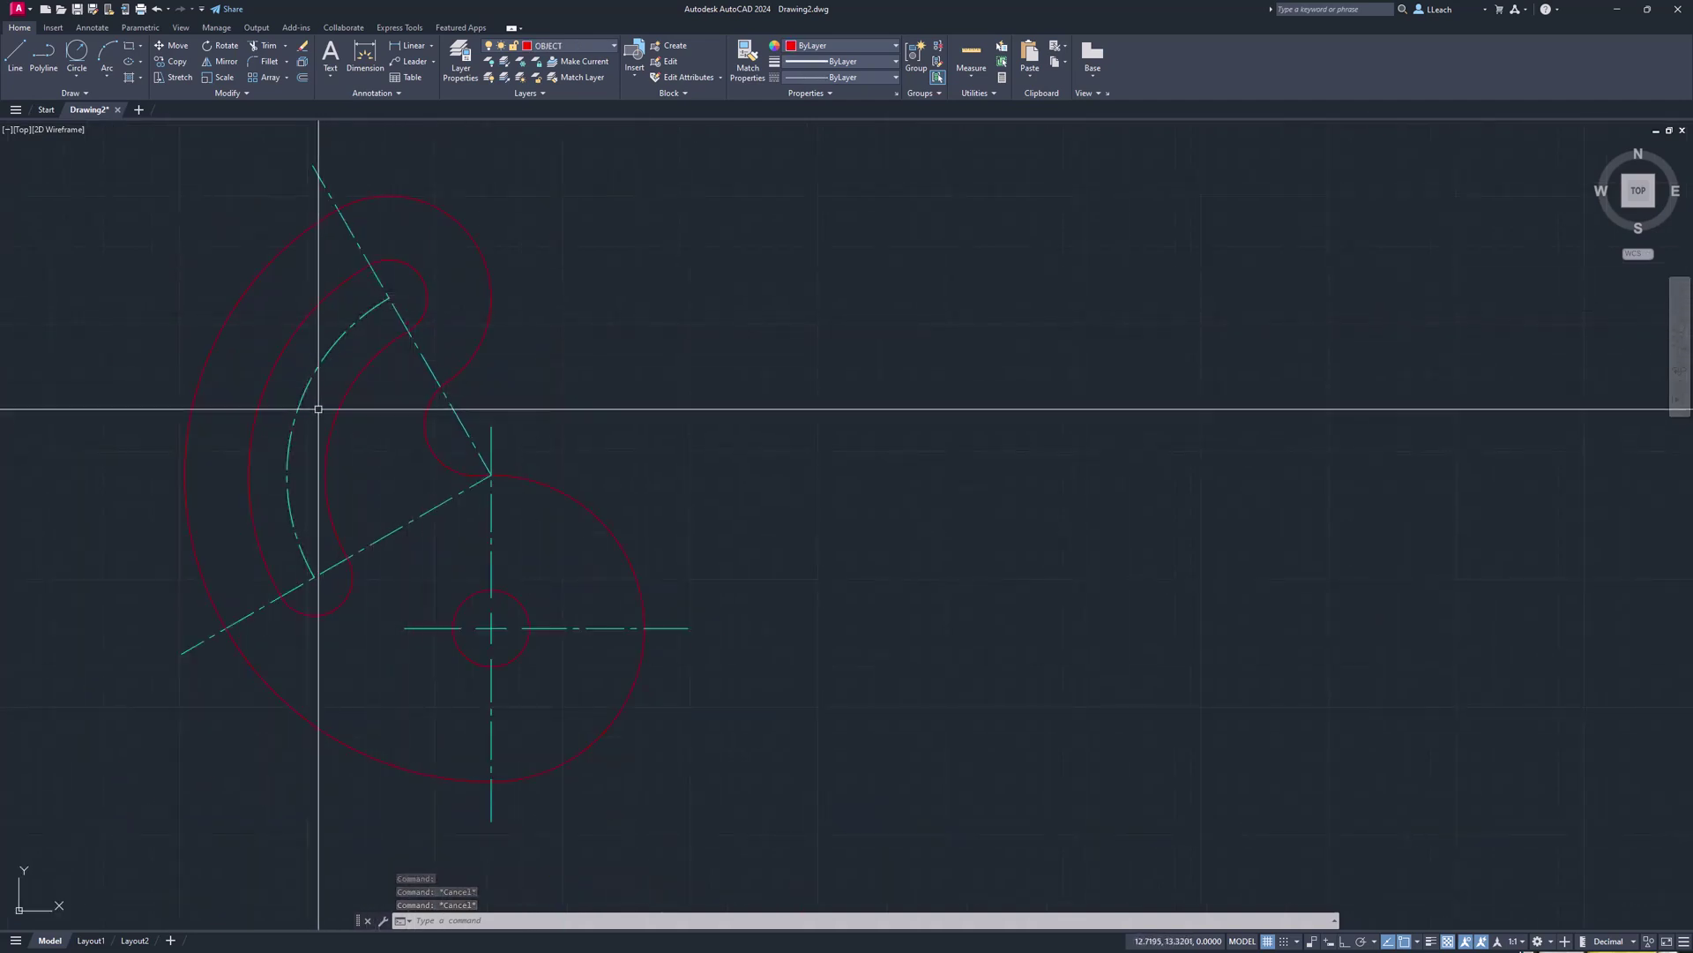
Try to lengthen the slot's center arc at its upper end by a delta of 3, and undo the lengthening.
type("len")
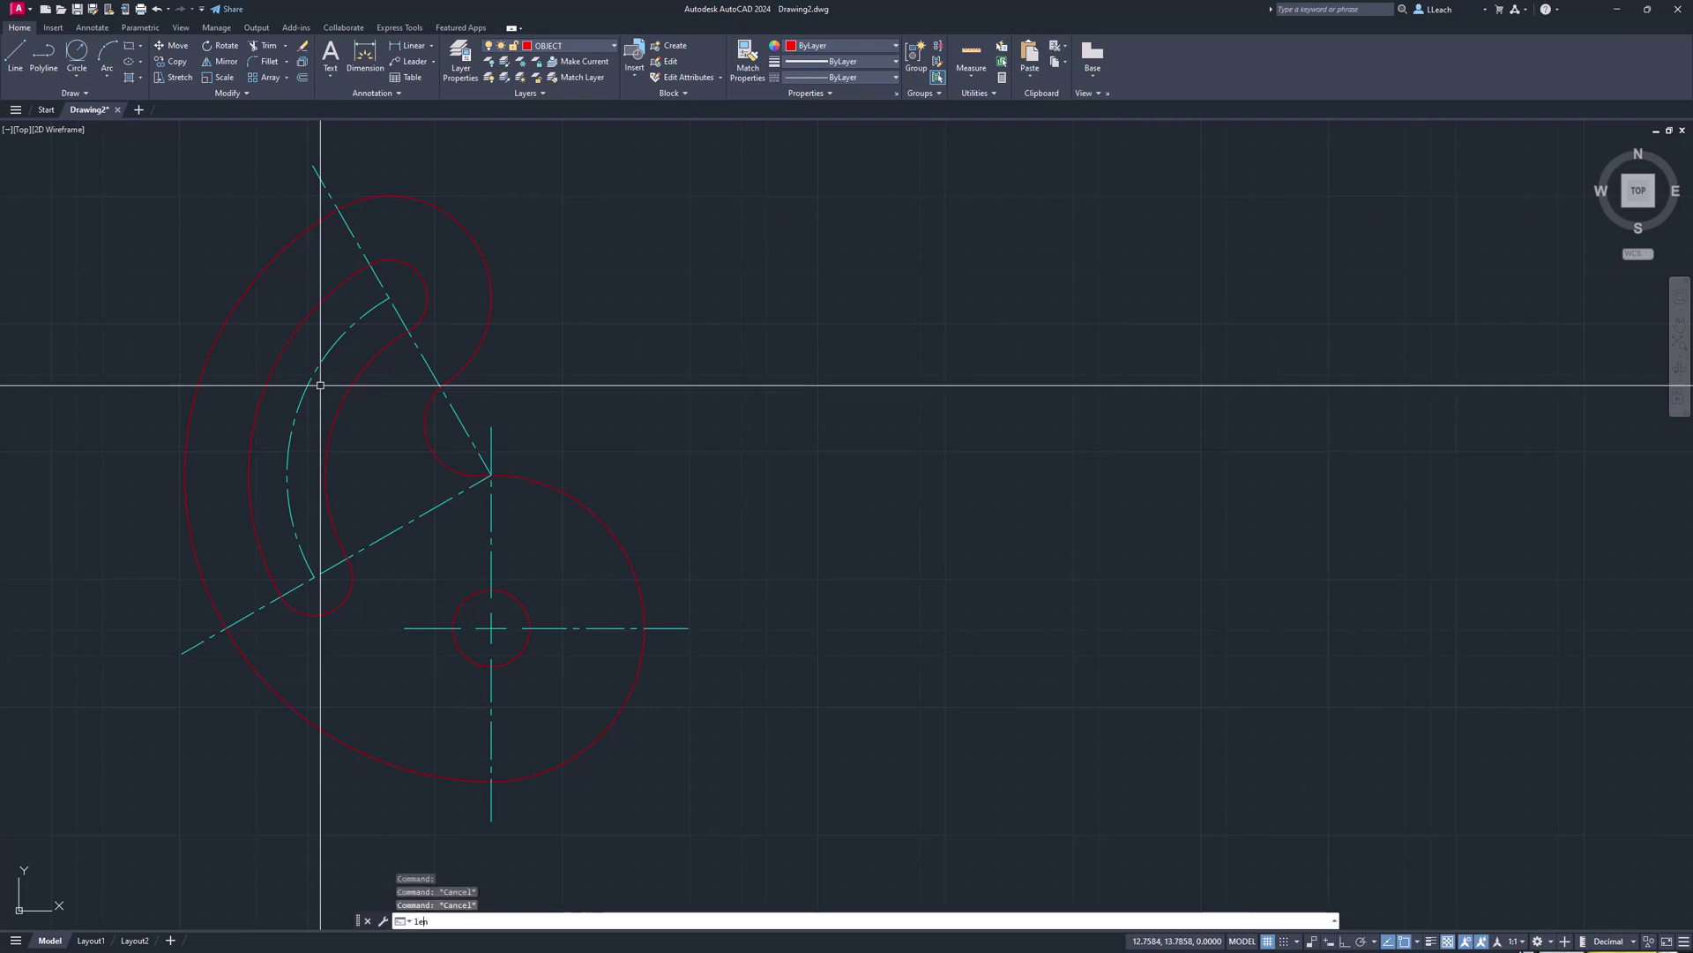
key("Return")
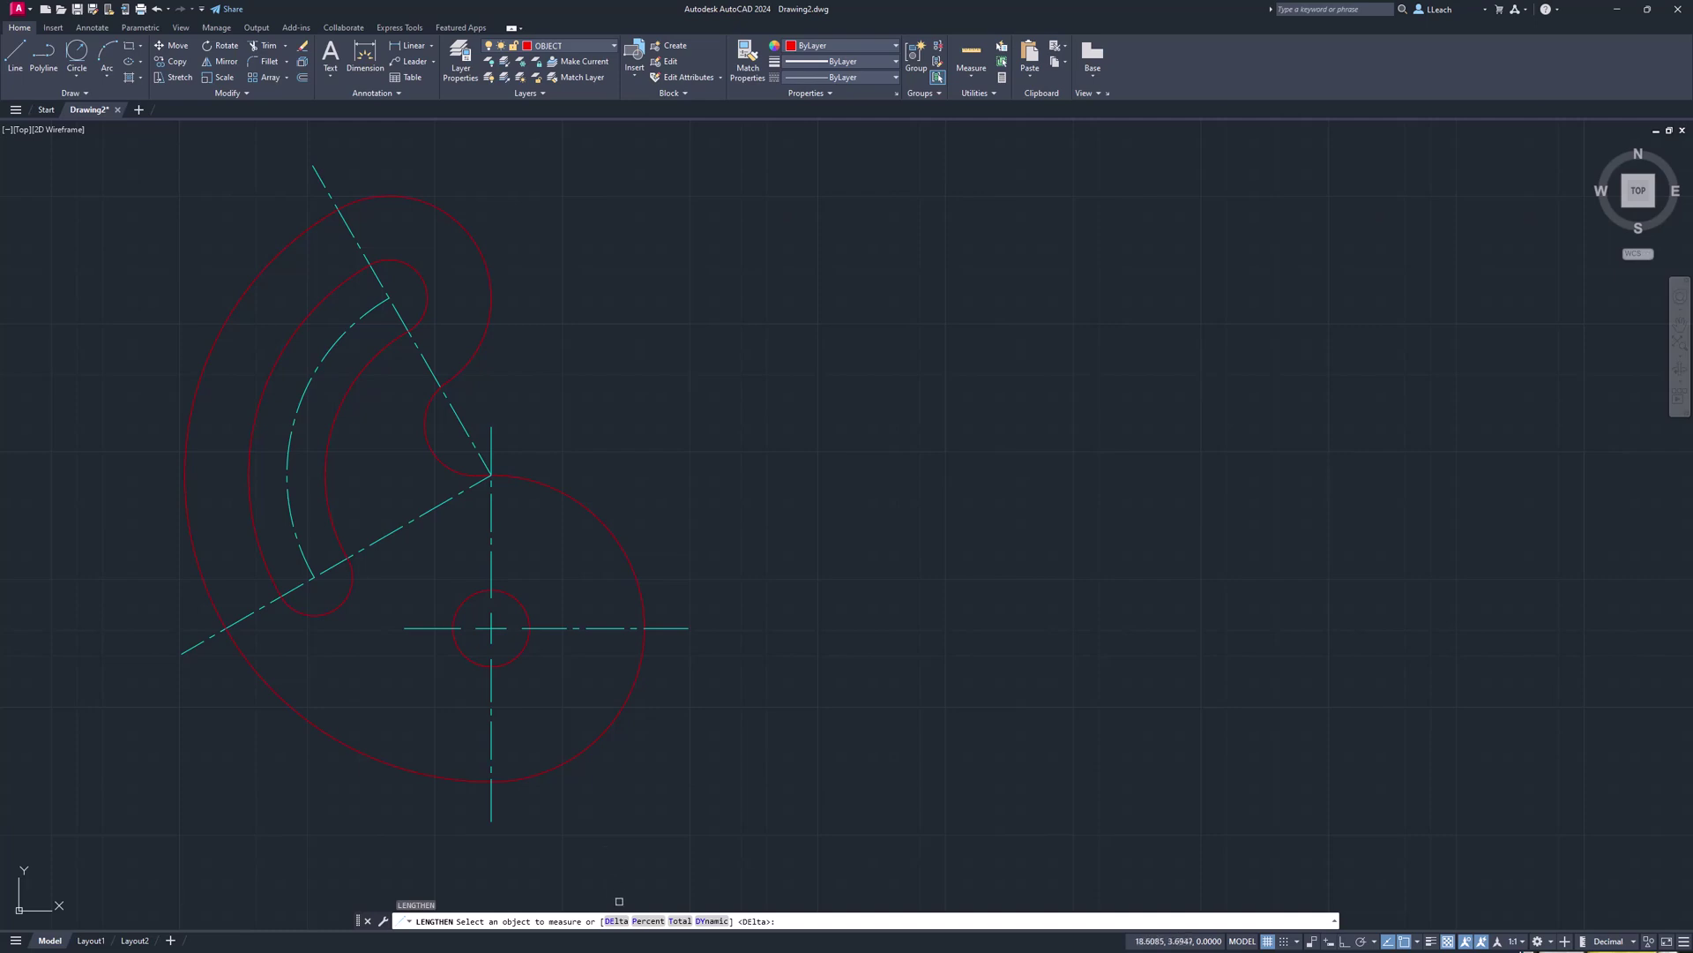
left_click(618, 922)
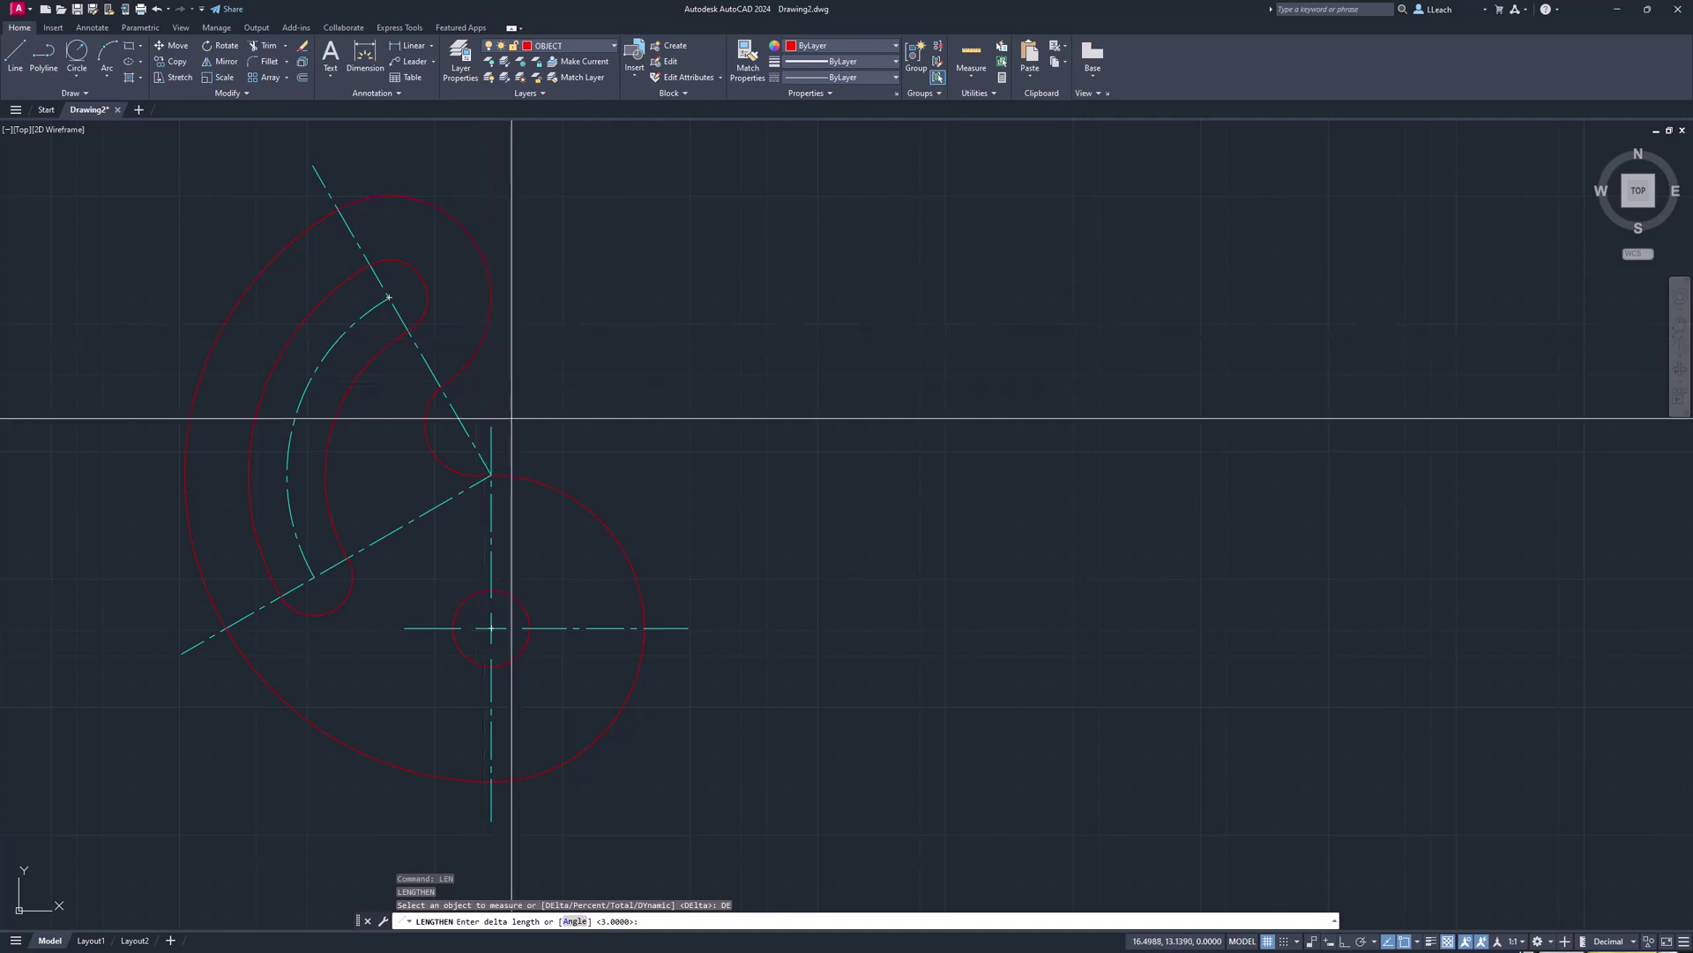
key("Return")
left_click(395, 310)
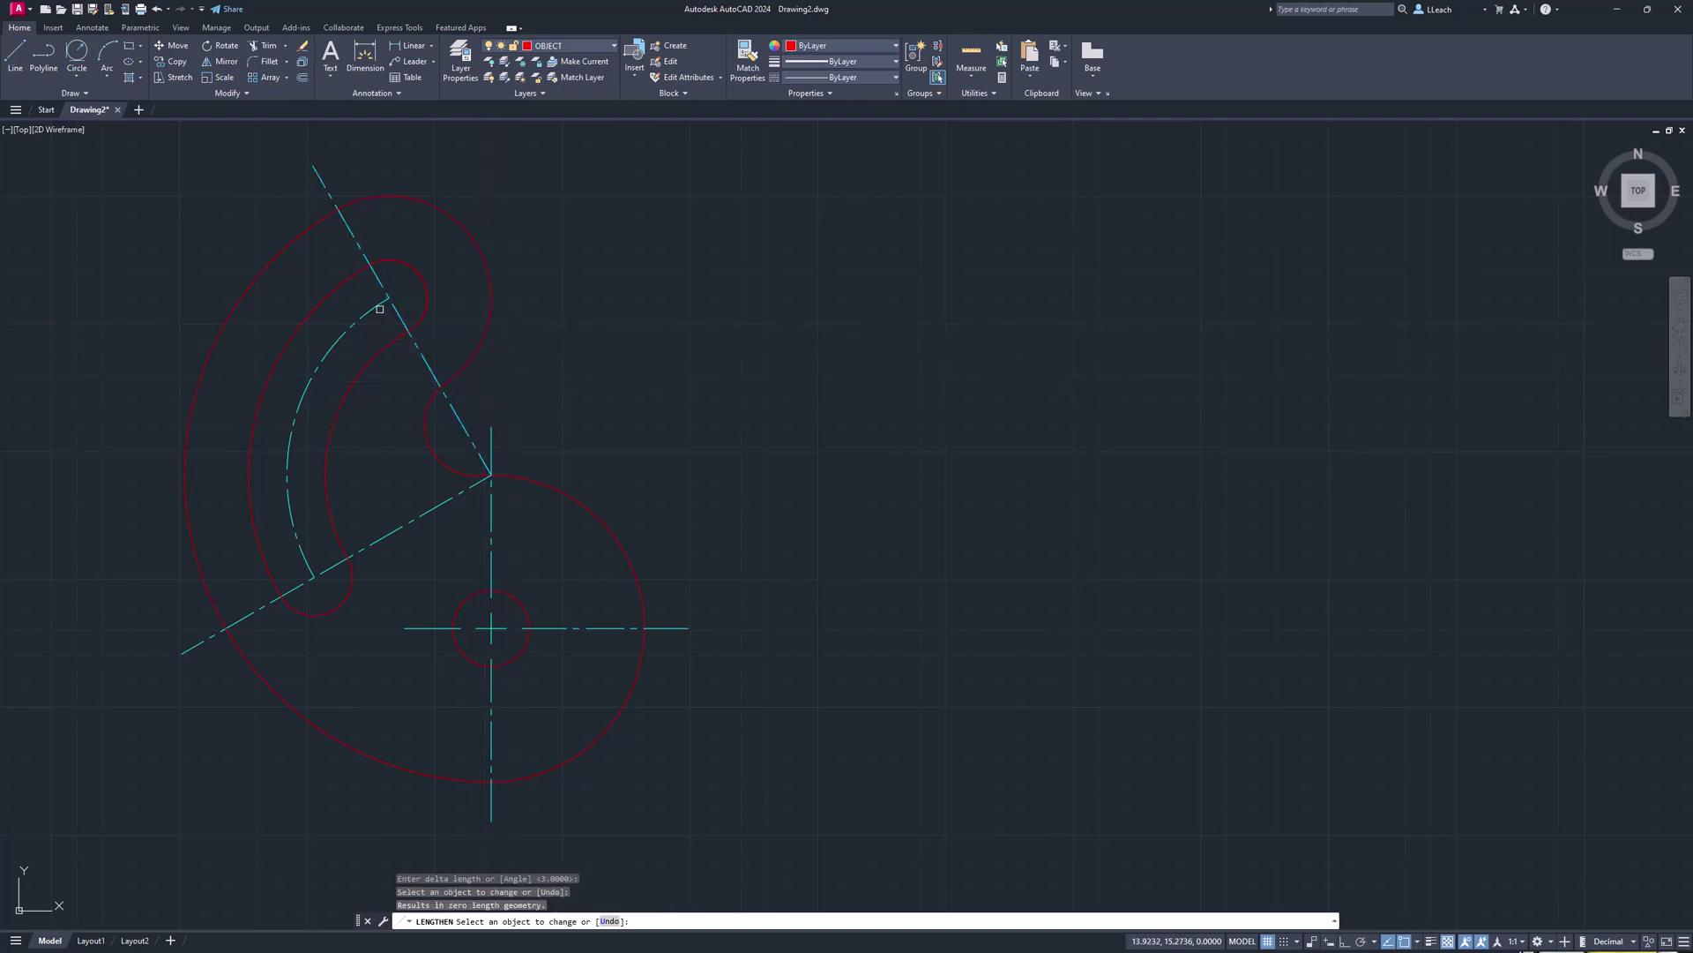
left_click(377, 305)
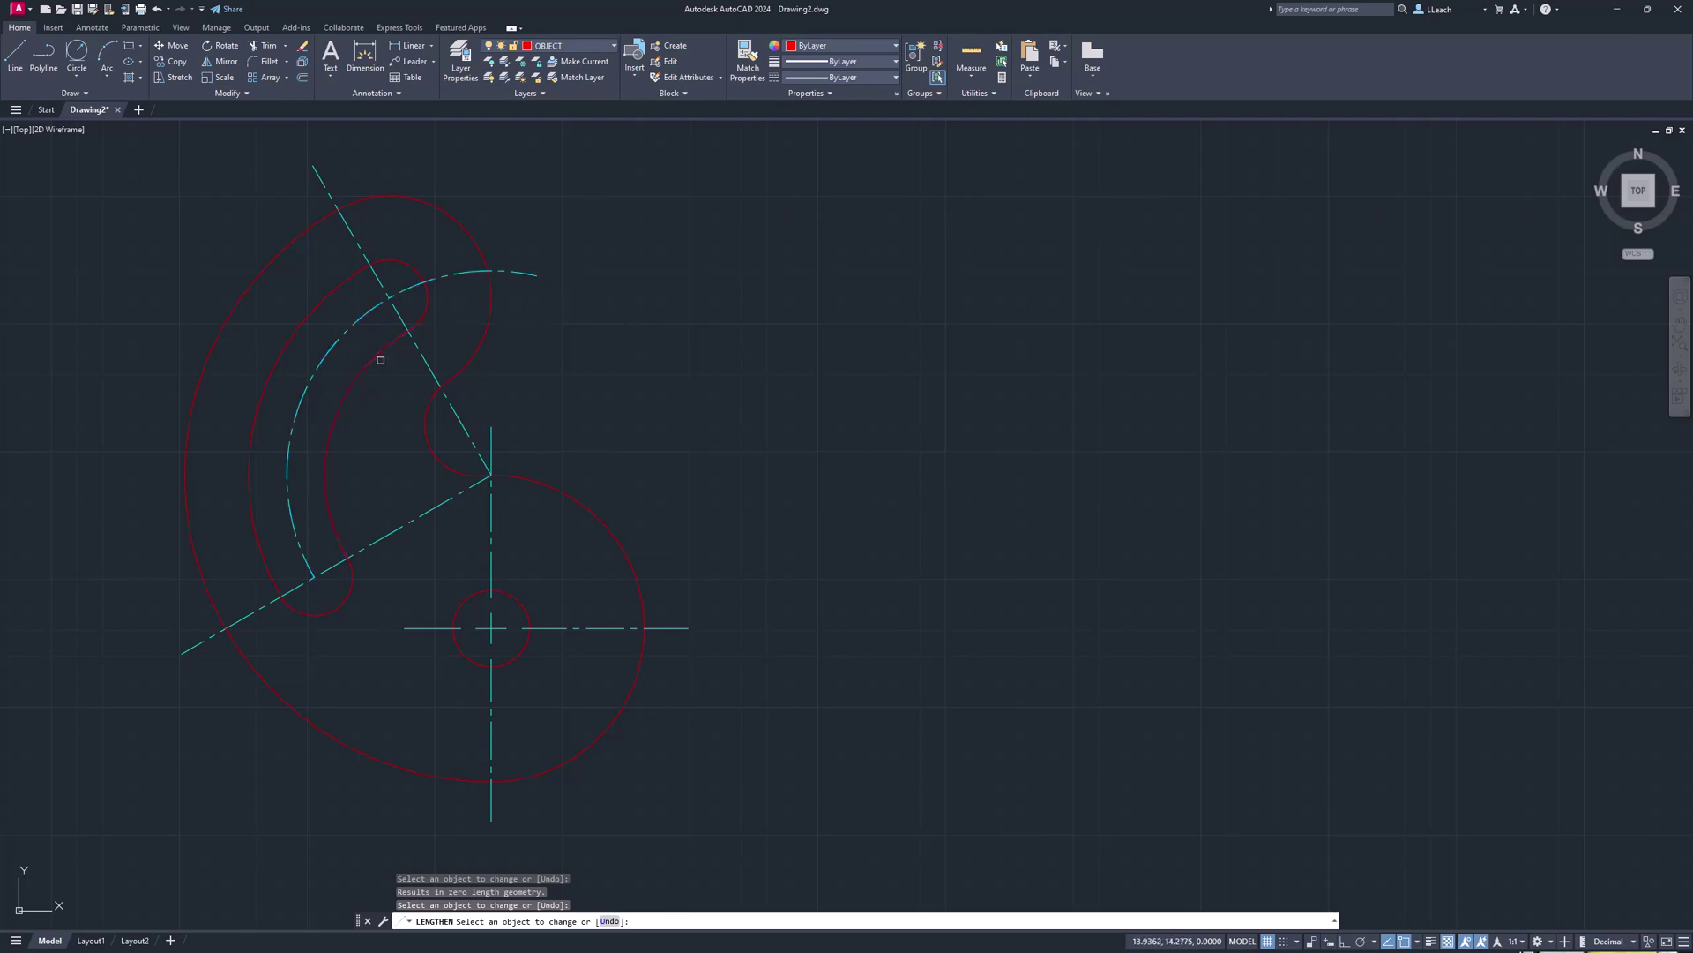
key("Escape")
type("u")
key("Return")
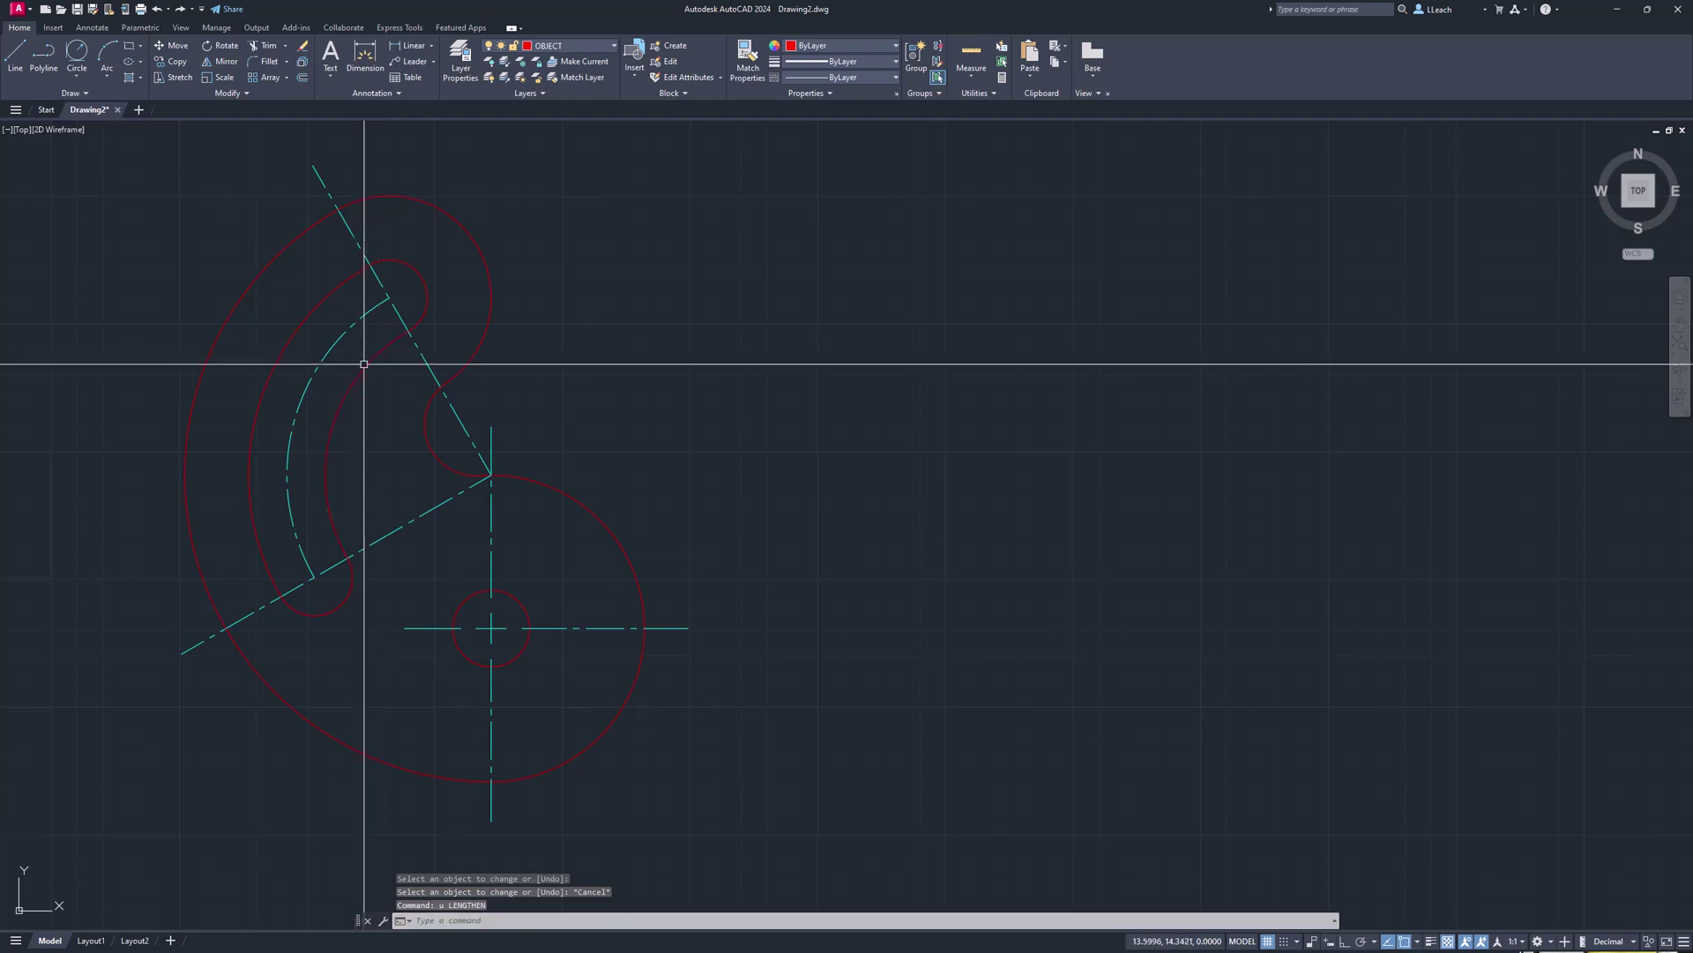
Lengthen the slot's center arc at both its upper and lower ends by a delta of 1.
type("LEN")
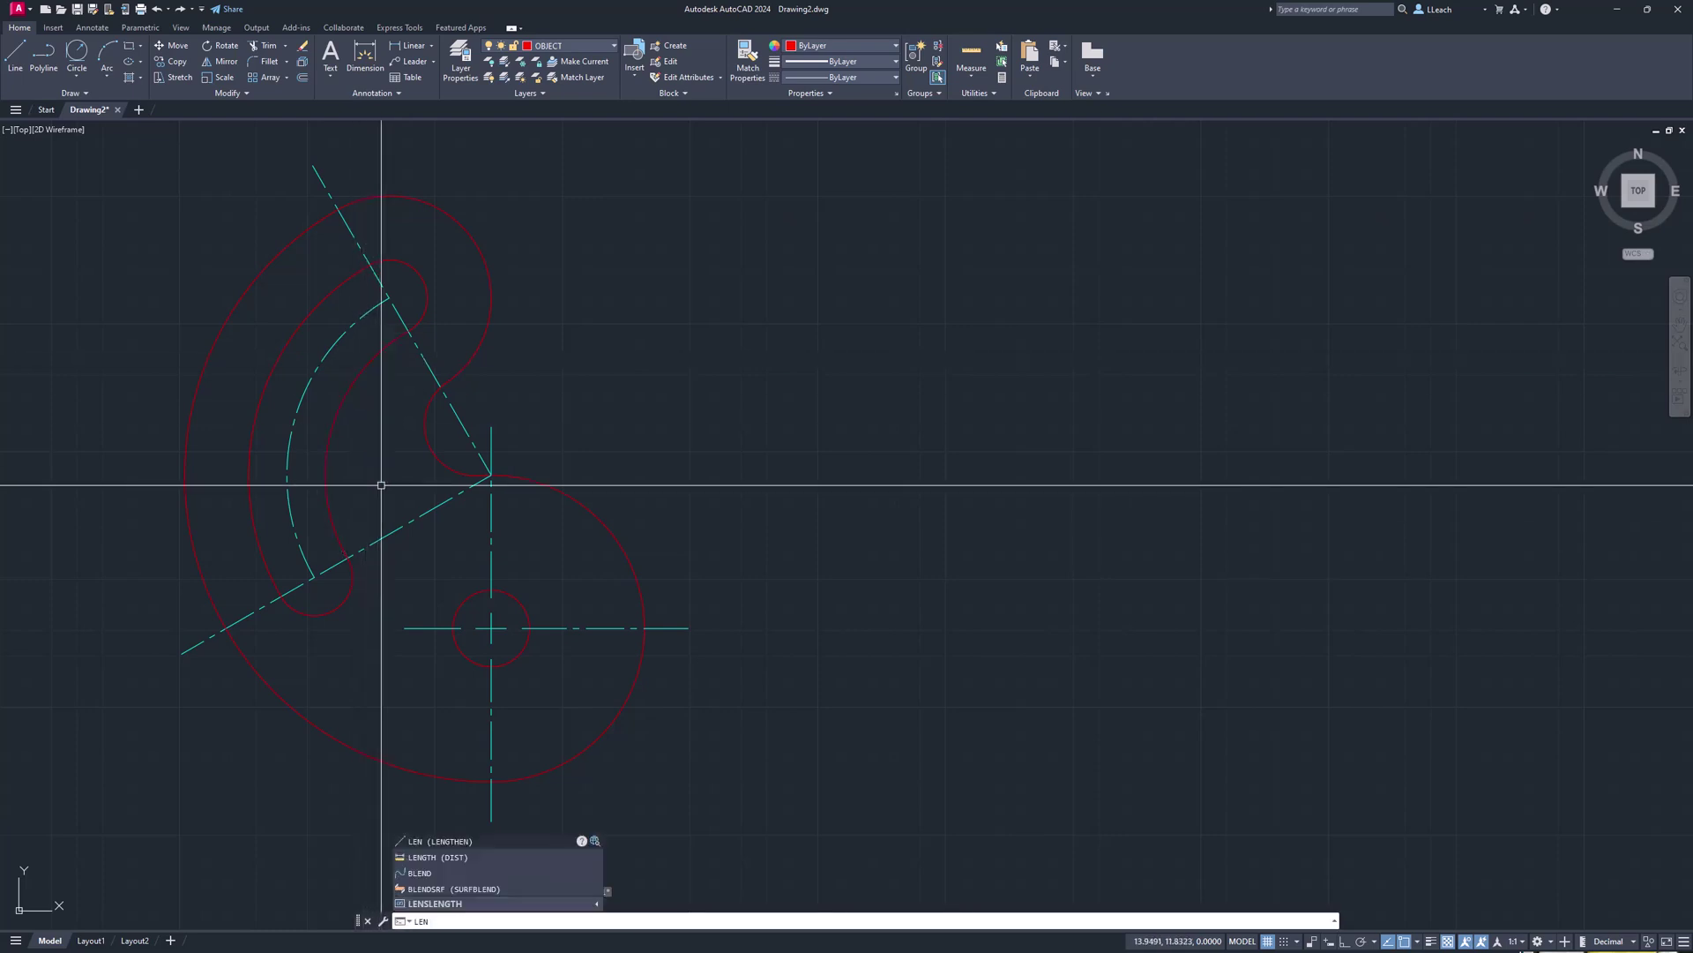
key("Return")
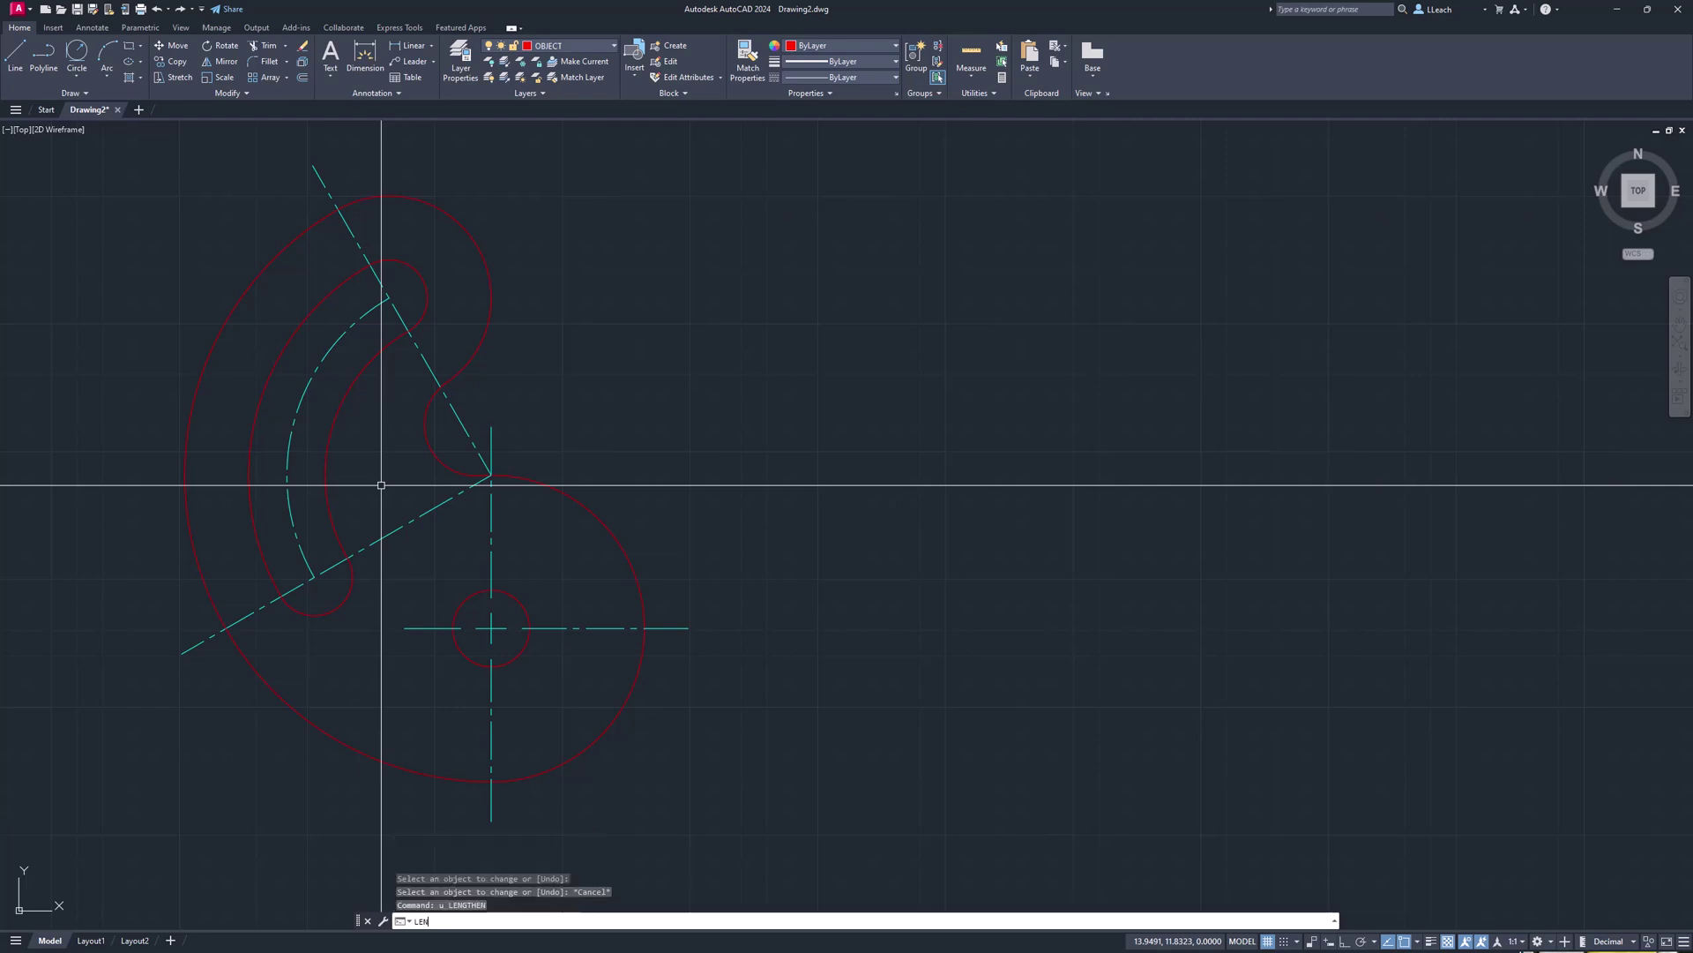
left_click(615, 920)
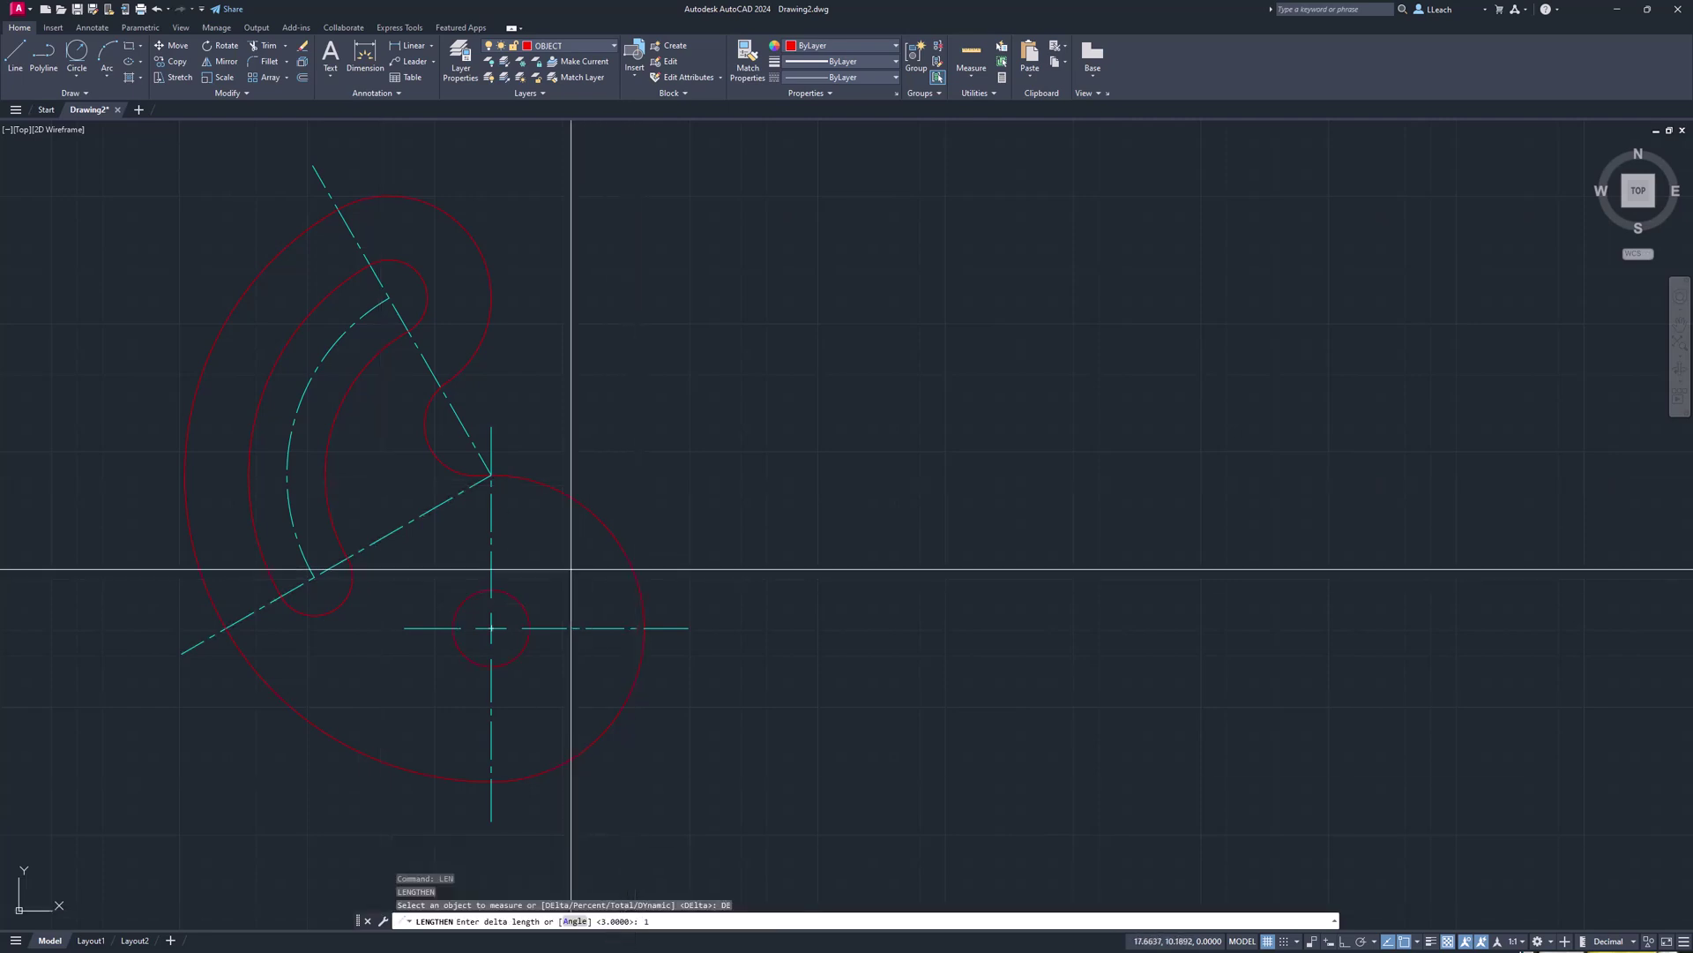
key("Return")
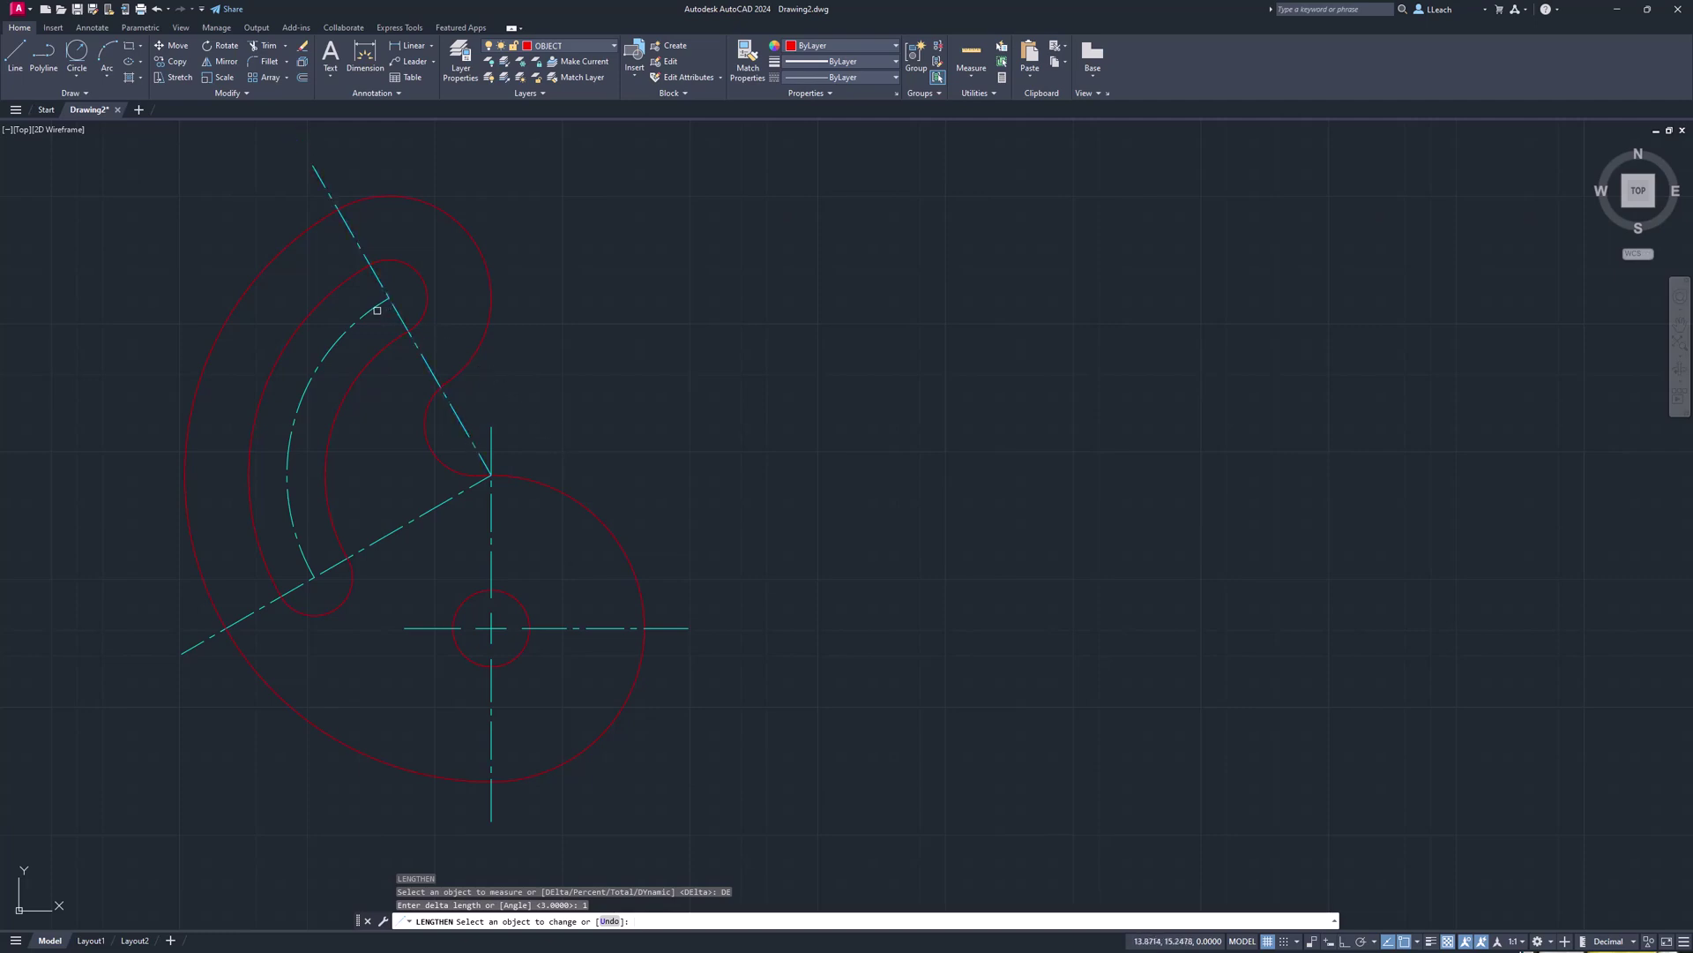
left_click(374, 305)
left_click(306, 564)
key("Escape")
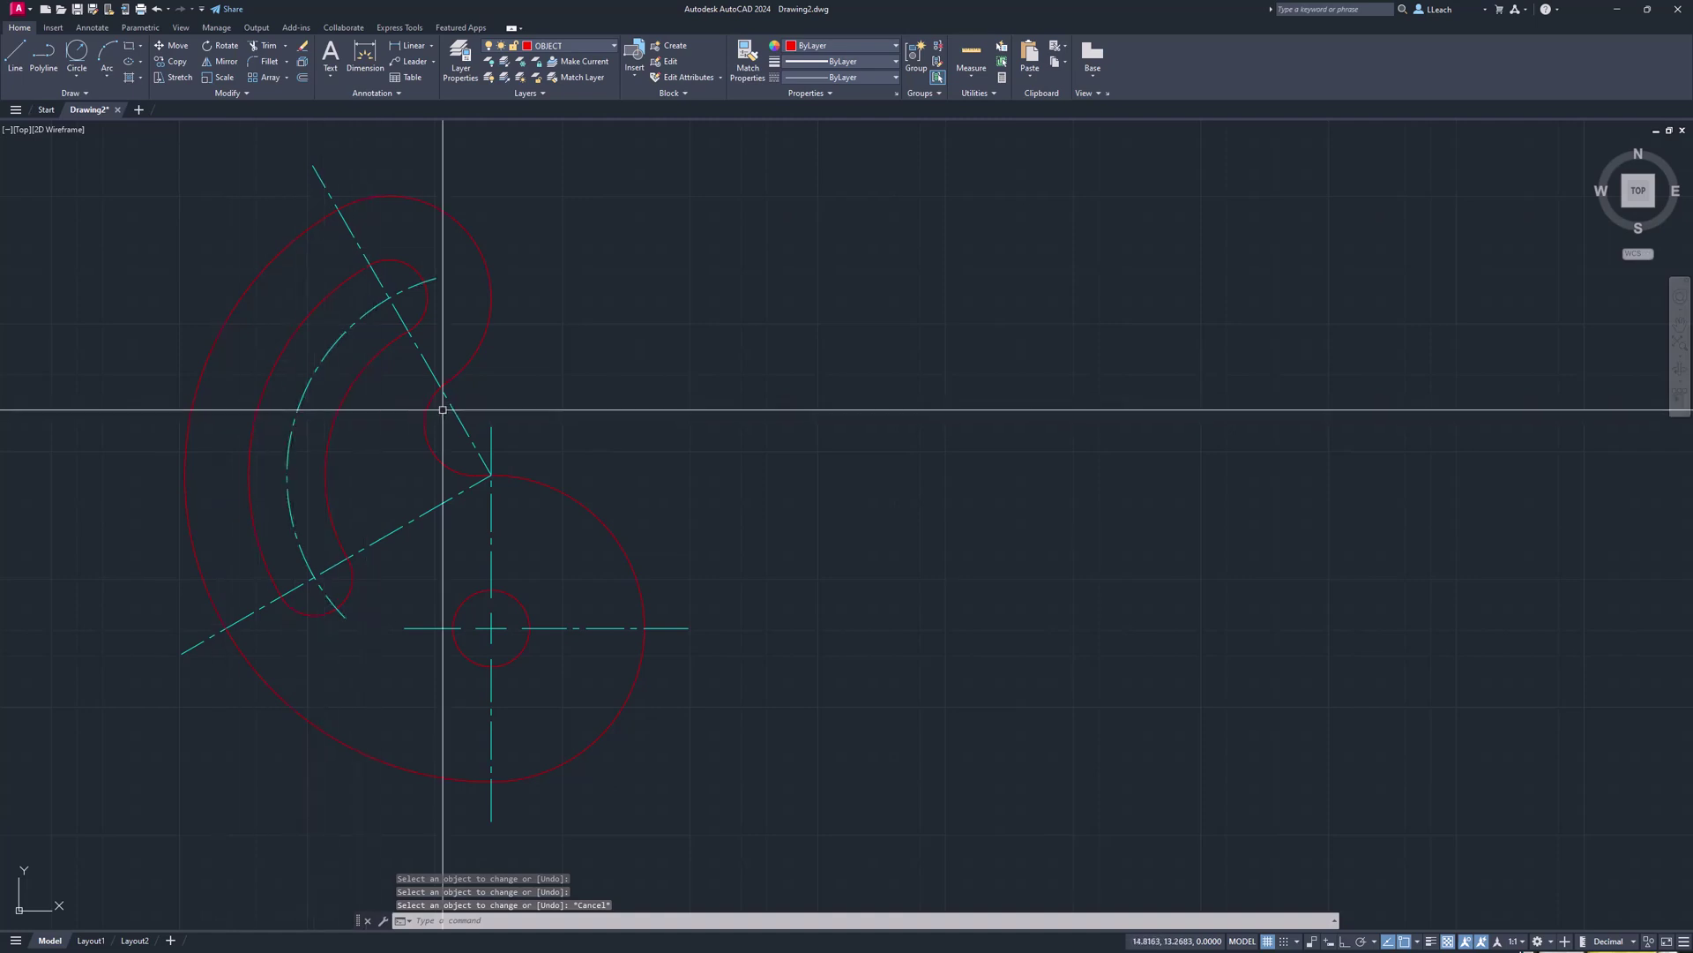
middle_click_drag(499, 389, 571, 389)
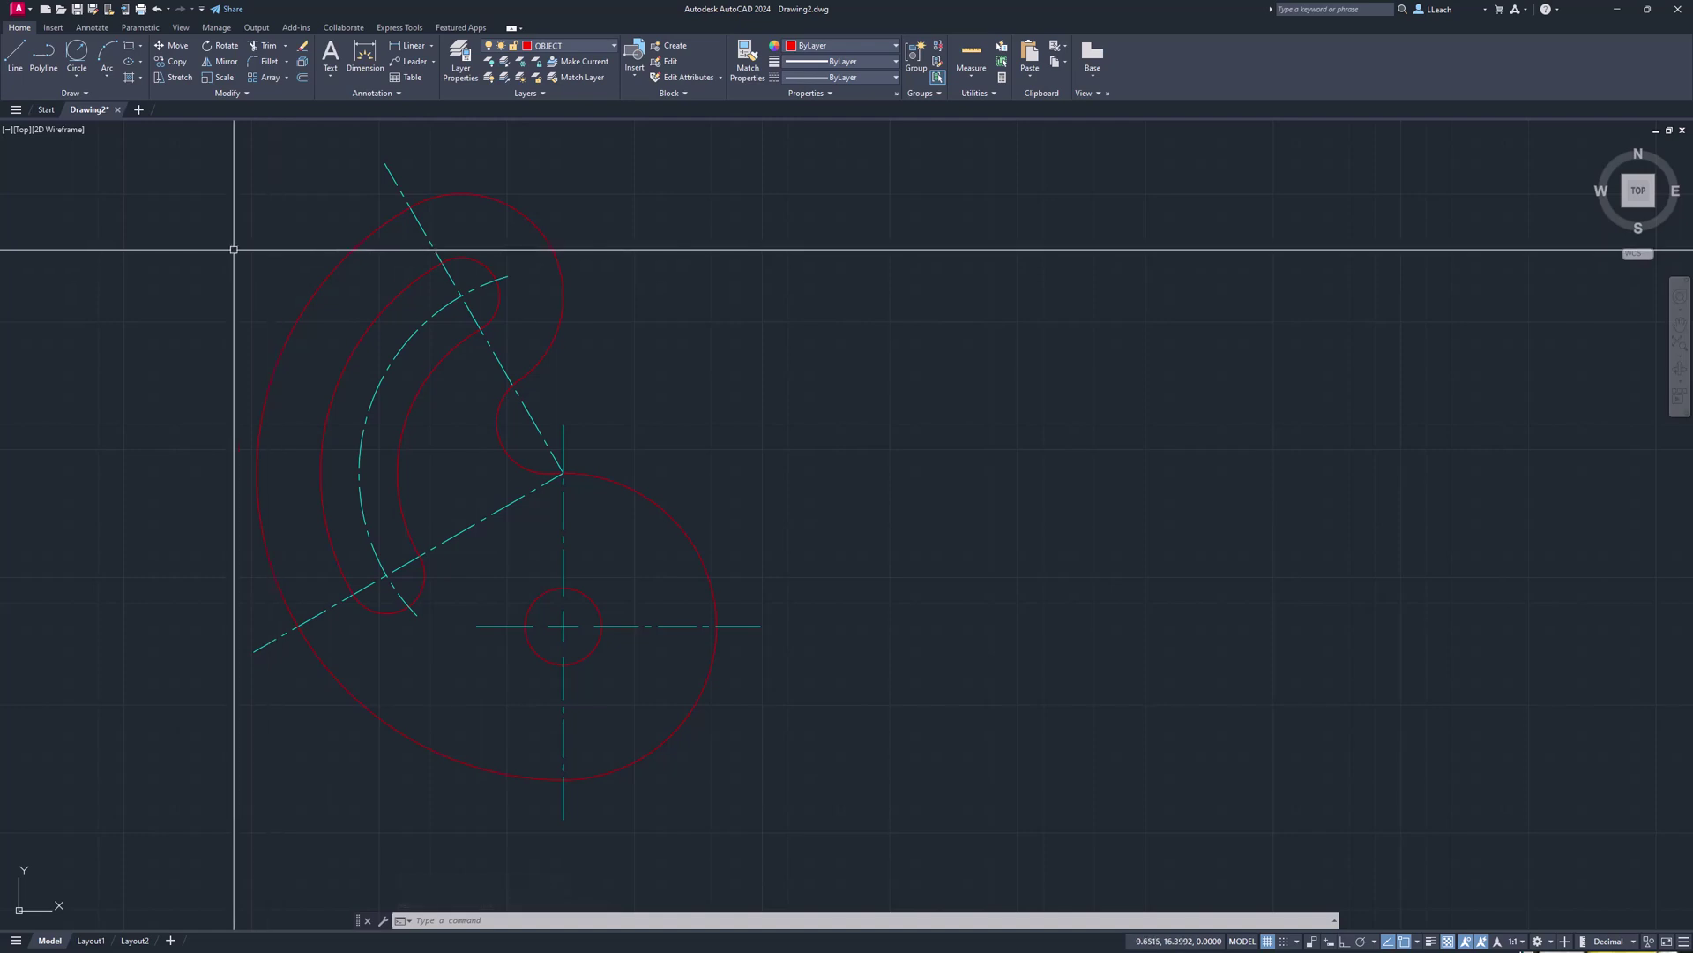
middle_click_drag(178, 242, 241, 248)
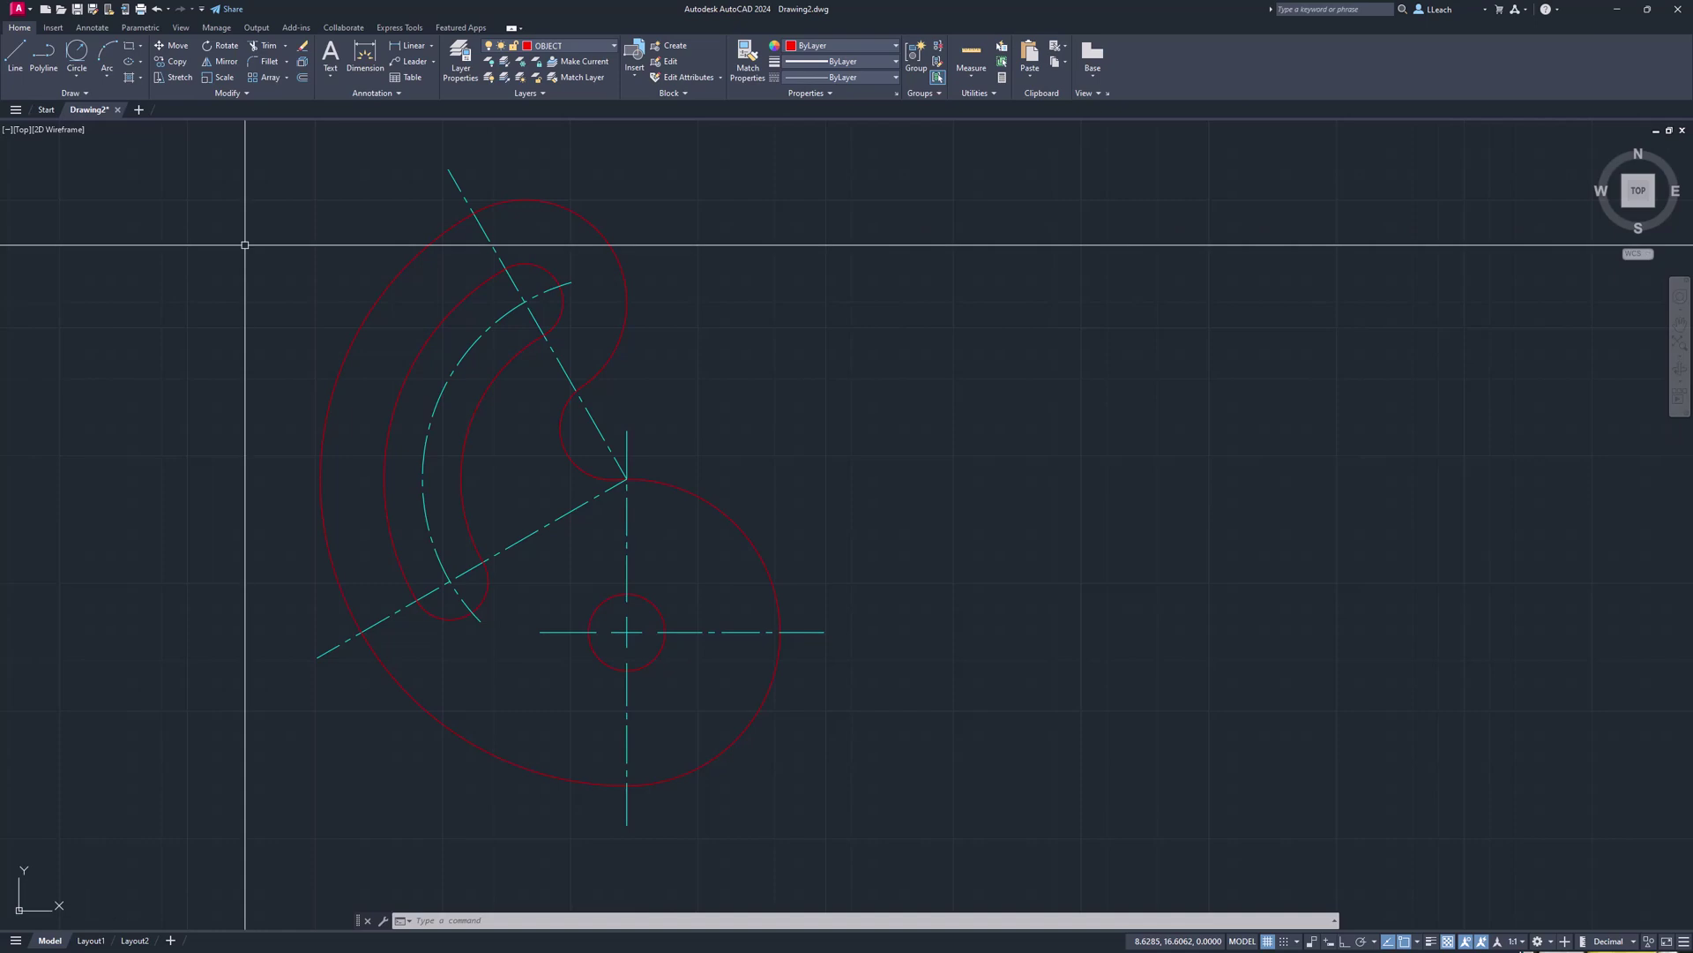